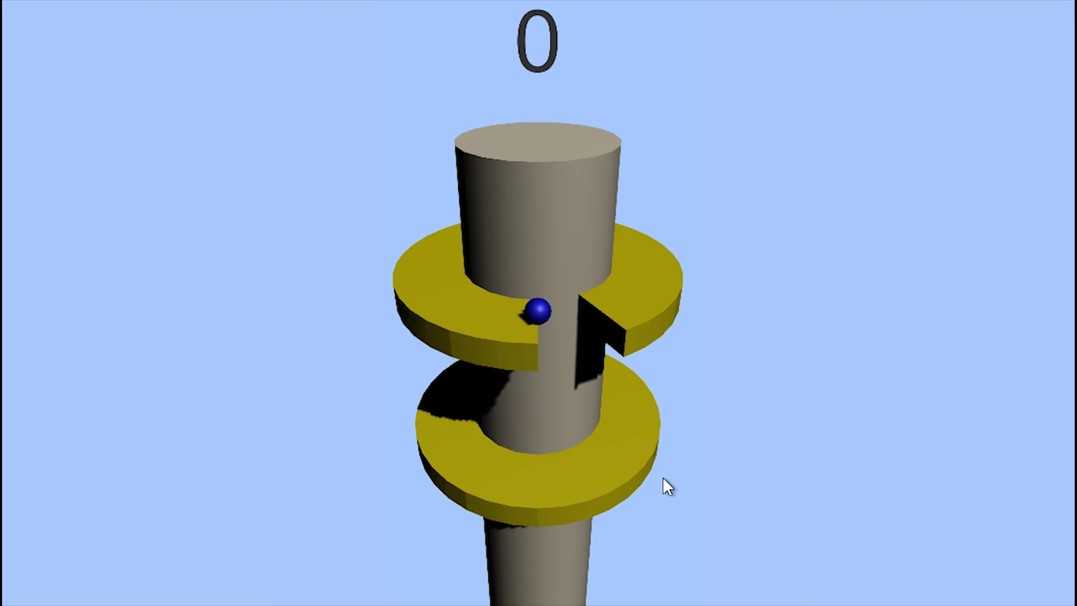
Spin the helix tower's rings in the Game view to test the running game
mouse_move(663, 486)
left_mouse_down()
mouse_move(551, 486)
mouse_move(672, 455)
mouse_move(661, 462)
left_mouse_up()
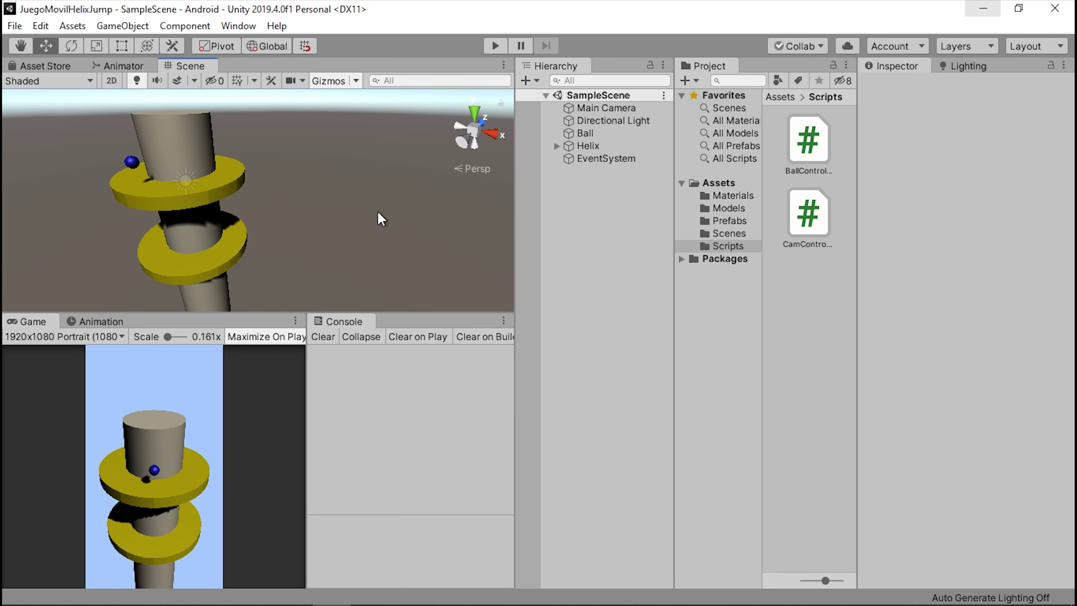
Create a C# script named HelixController inside the Assets > Scripts folder
mouse_move(312, 179)
middle_mouse_down()
mouse_move(349, 177)
mouse_move(336, 177)
middle_mouse_up()
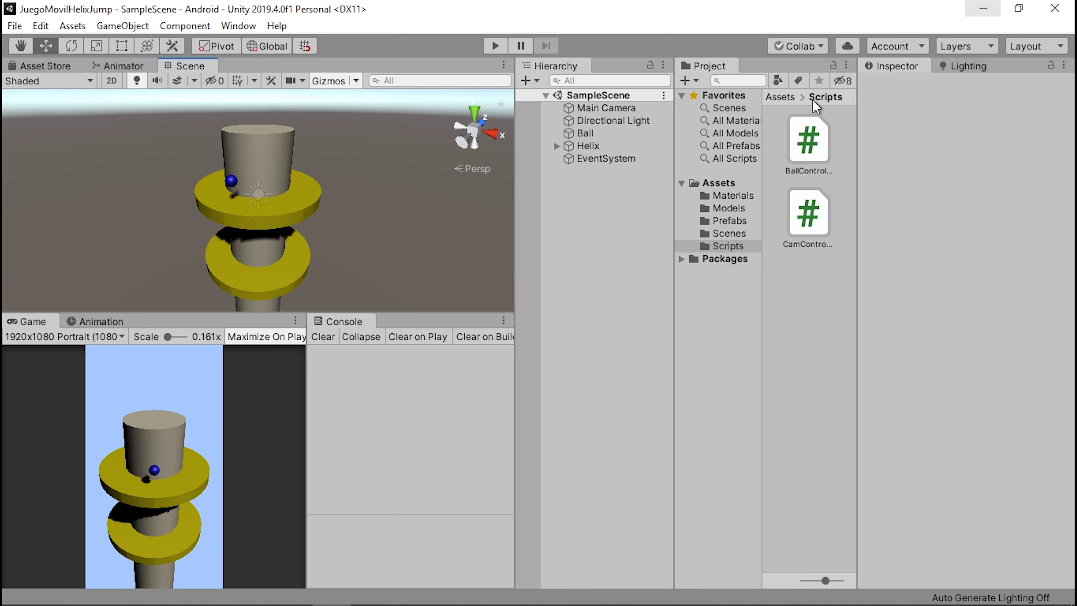
left_click(727, 247)
right_click(795, 294)
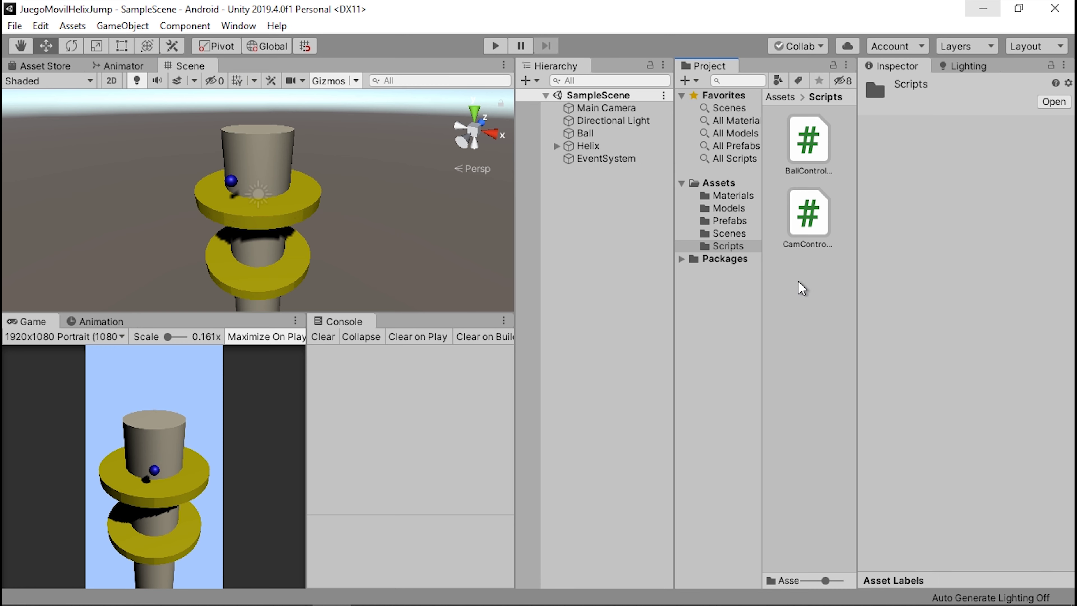
mouse_move(814, 217)
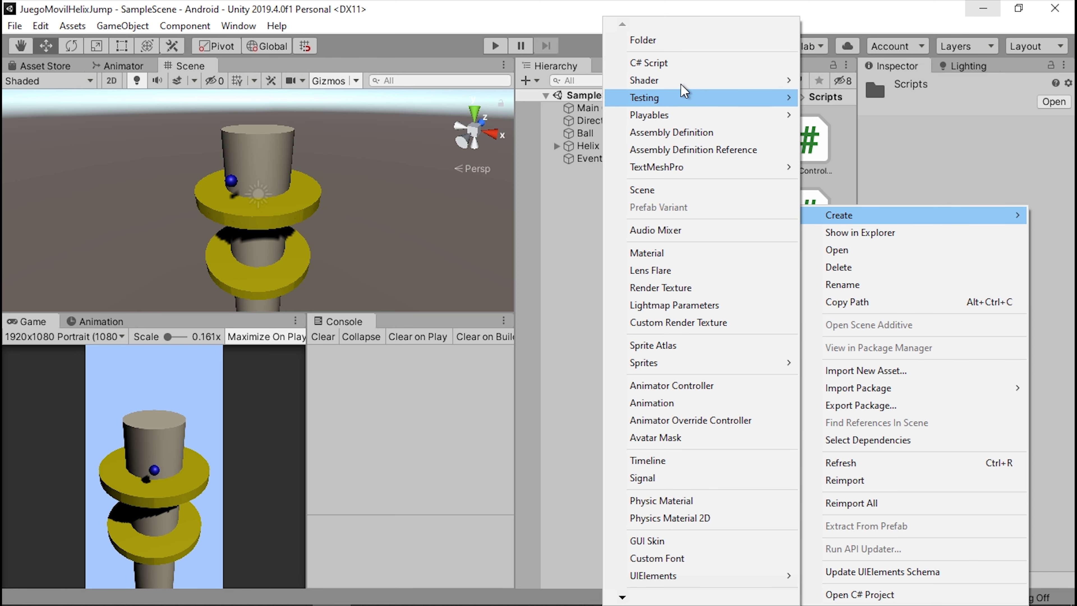
left_click(669, 68)
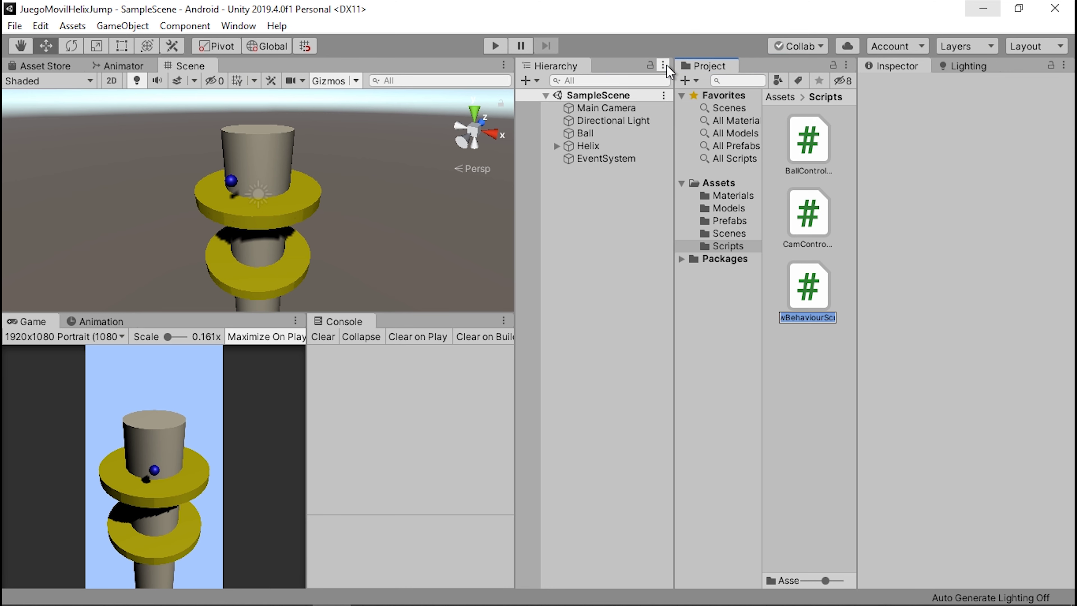
type("HelixController")
left_click(666, 65)
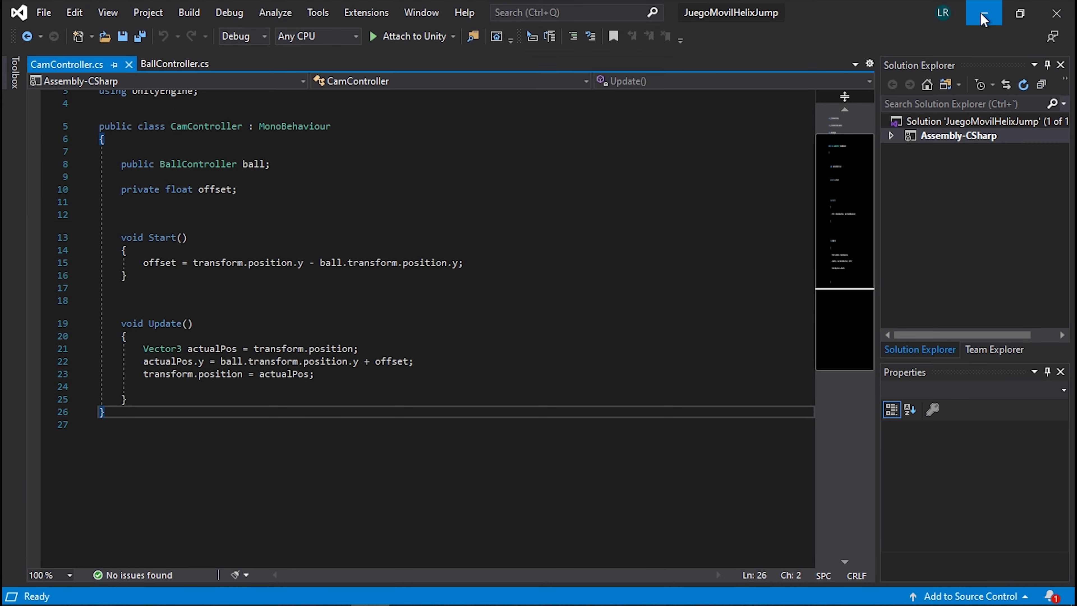
left_click(983, 19)
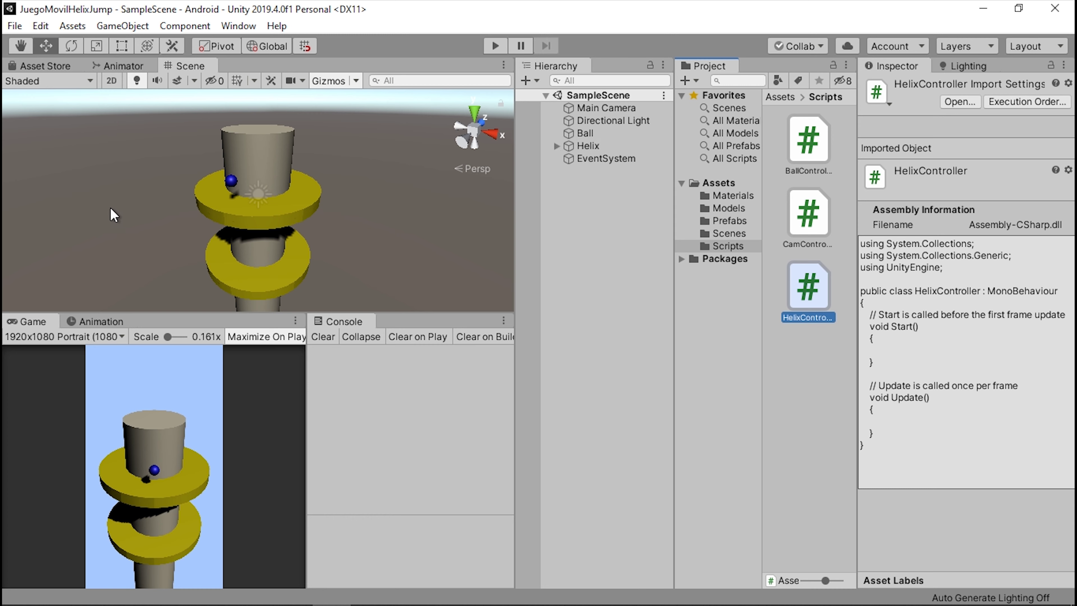
Attach HelixController to Helix, then inspect the Directional Light, Ball and Helix's child rings
mouse_move(815, 289)
left_mouse_down()
mouse_move(601, 241)
mouse_move(591, 146)
left_mouse_up()
left_click_drag(272, 191, 313, 192, "alt")
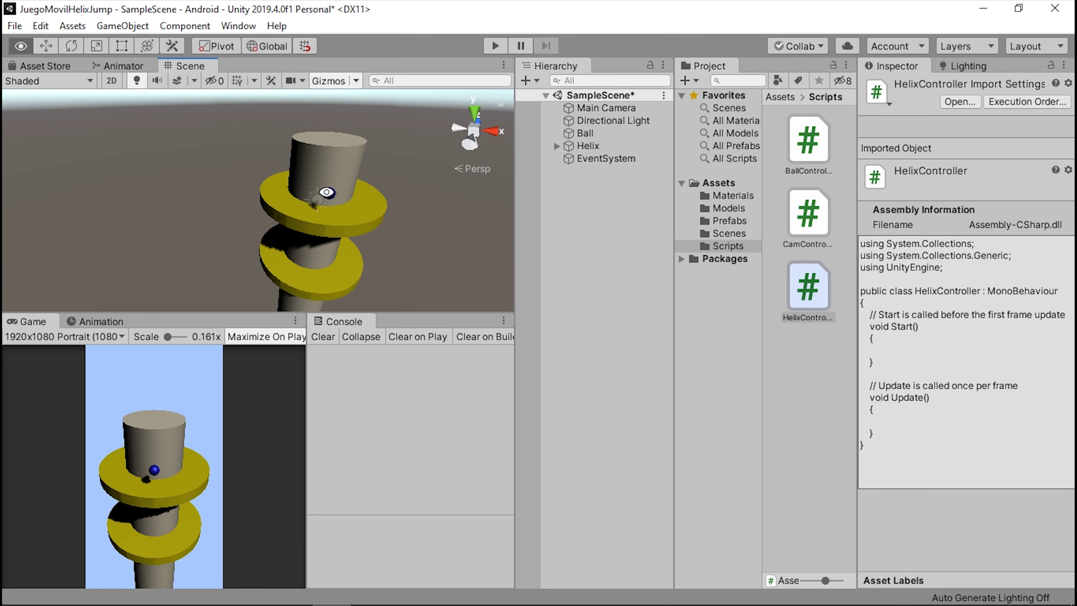
left_click(312, 193)
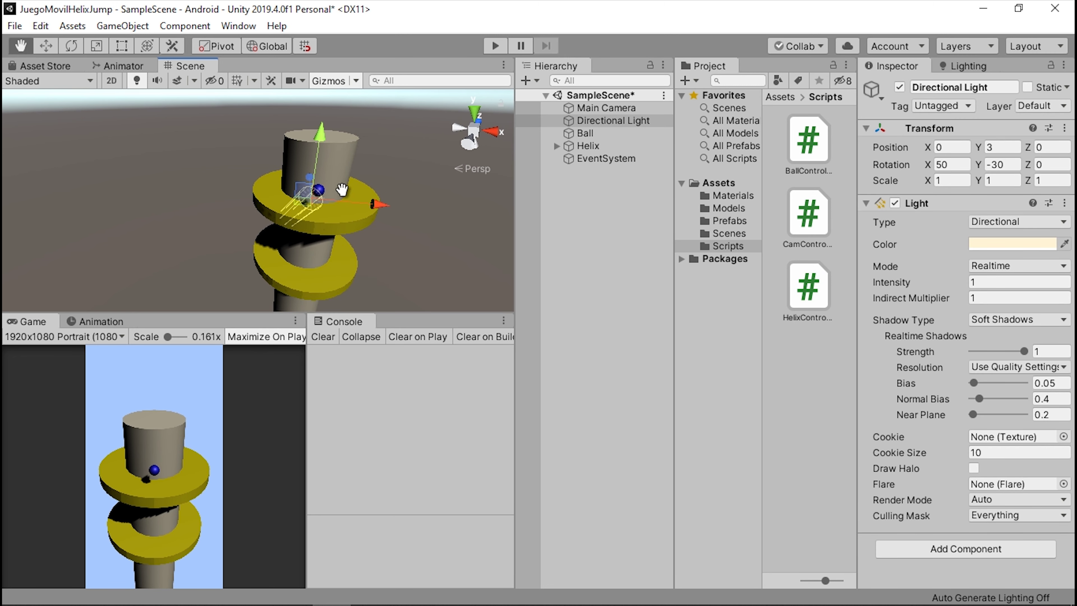
middle_click_drag(331, 197, 308, 199)
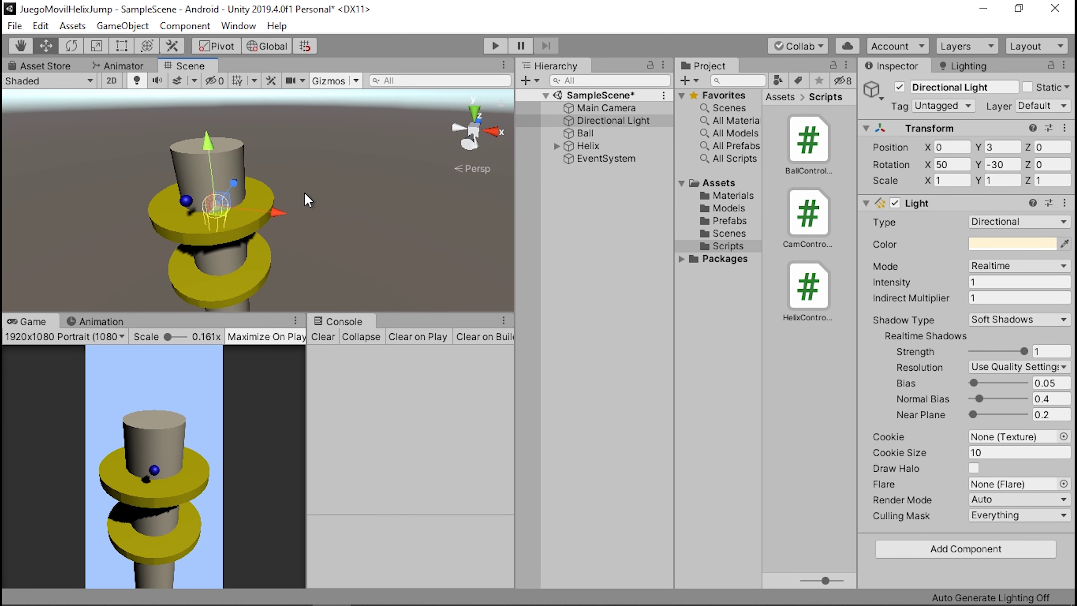
left_click(187, 200)
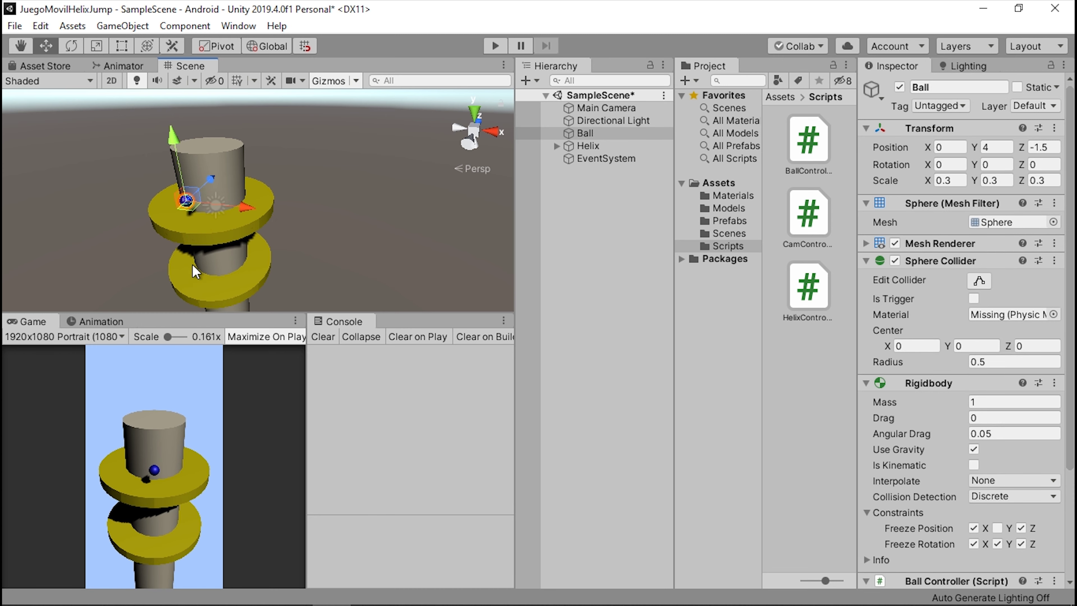
left_click_drag(382, 210, 284, 221, "alt")
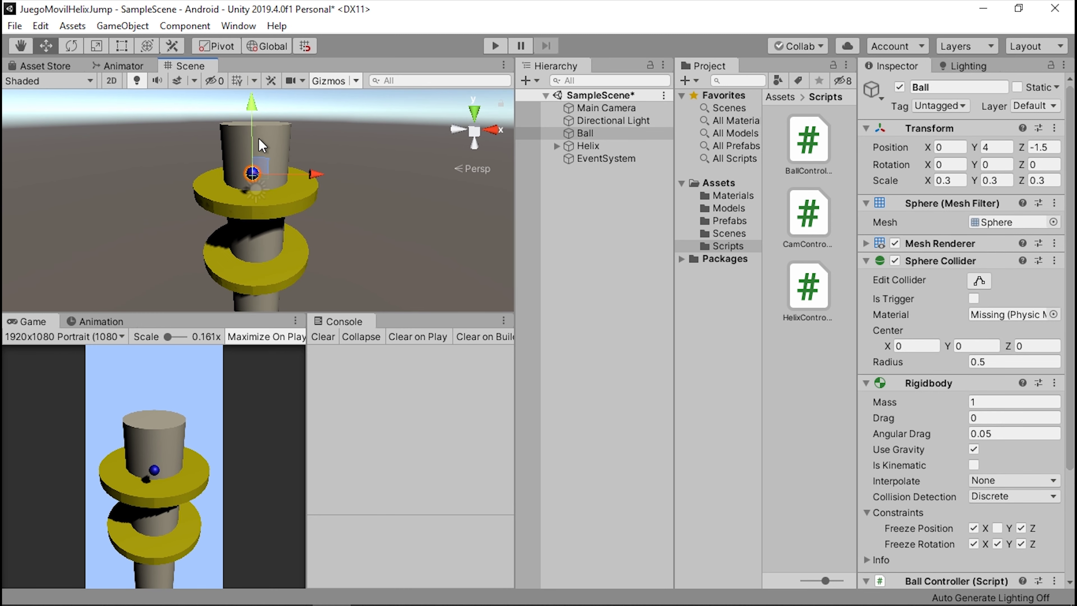
left_click(581, 146)
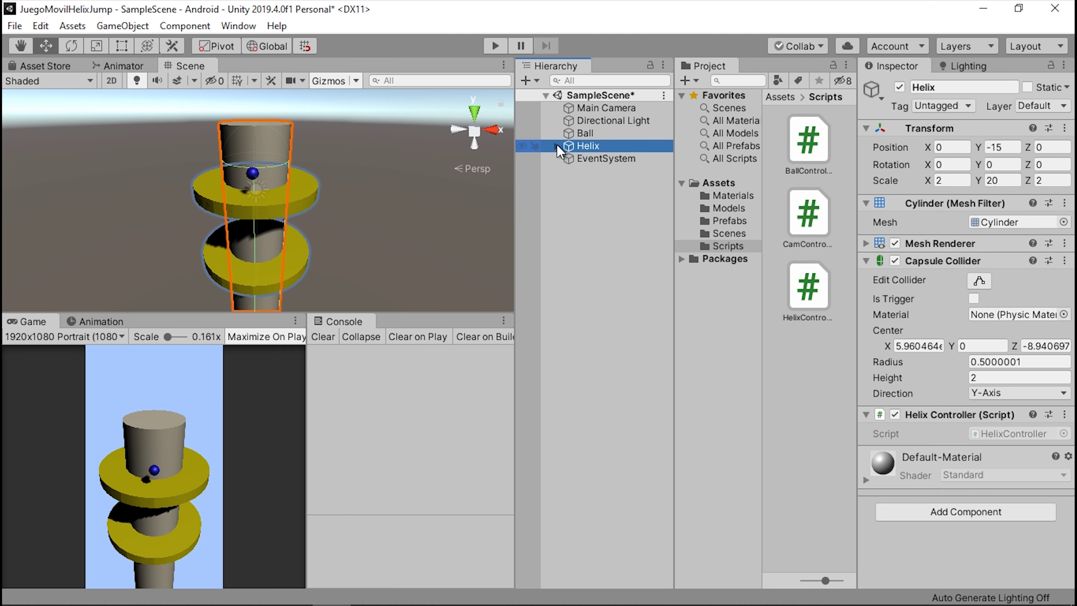
left_click(557, 145)
Try rotating the Helix around its vertical axis, undo it, and collapse the Helix hierarchy
key("r")
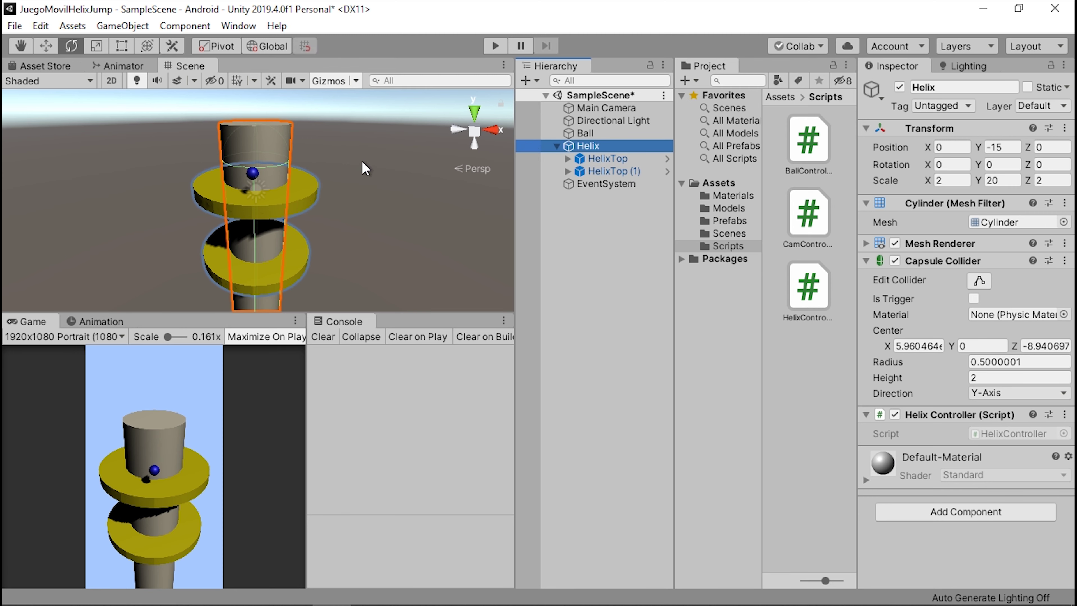
double_click(573, 148)
key("e")
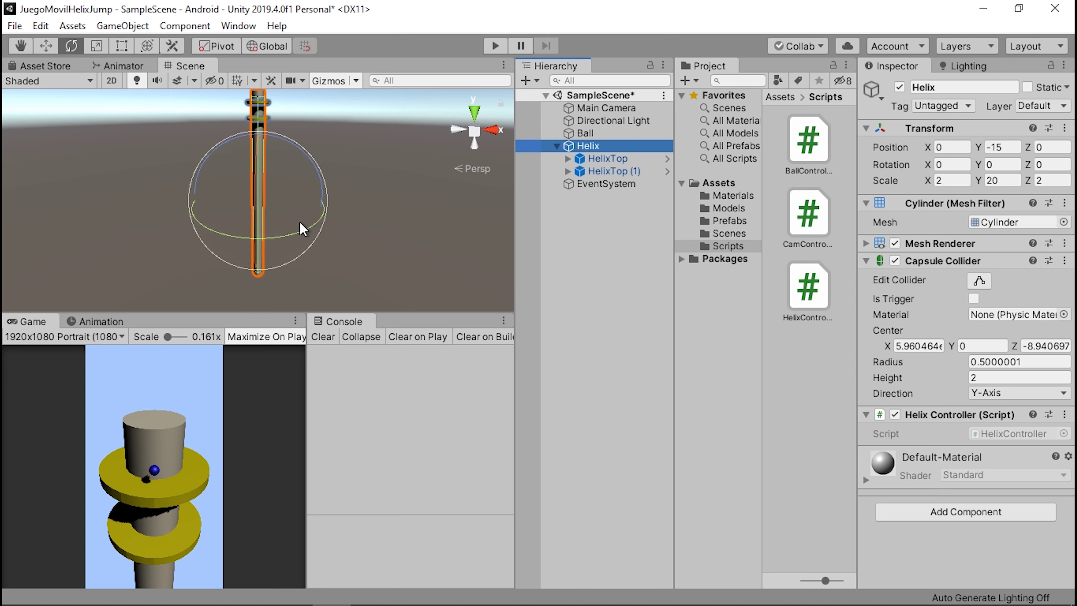
mouse_move(300, 223)
left_mouse_down()
mouse_move(172, 229)
mouse_move(476, 210)
mouse_move(202, 231)
left_mouse_up()
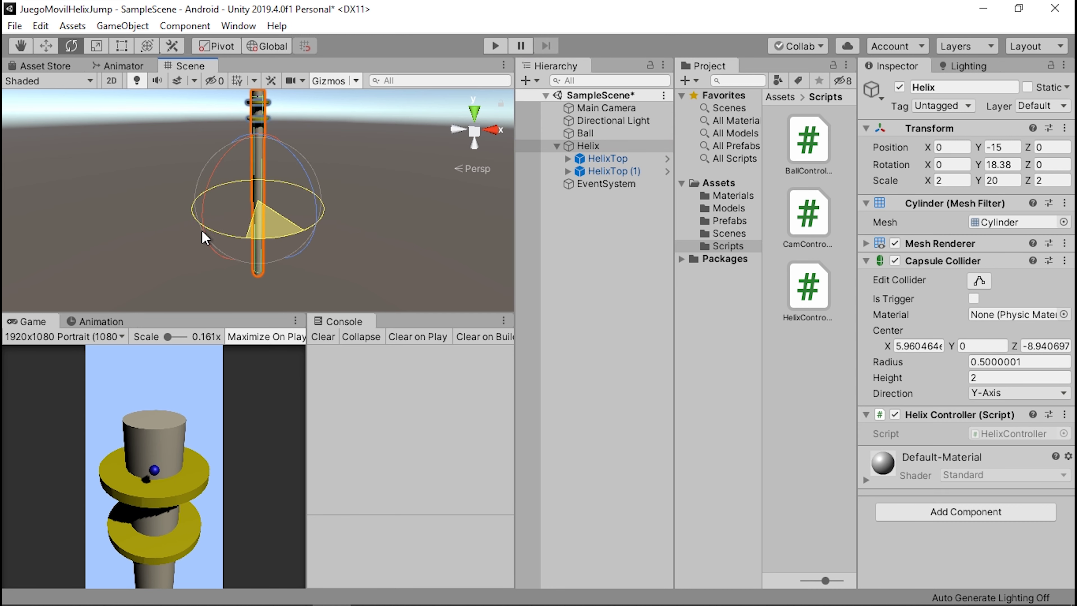
key("ctrl+z")
mouse_move(336, 151)
left_mouse_down("alt")
mouse_move(337, 181)
mouse_move(294, 164)
left_mouse_up("alt")
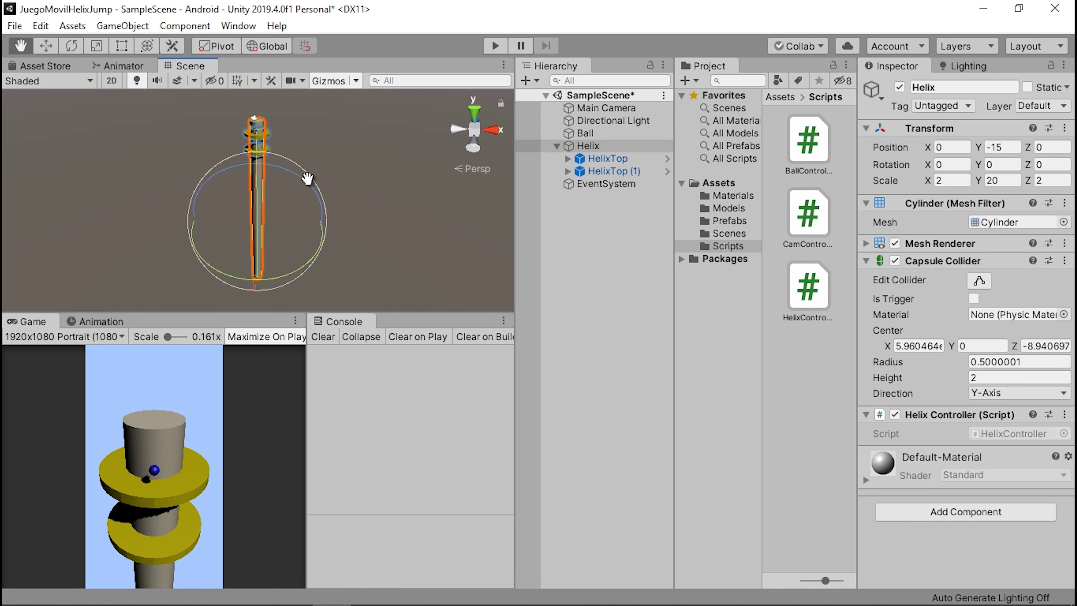
scroll(294, 164, "up", 3)
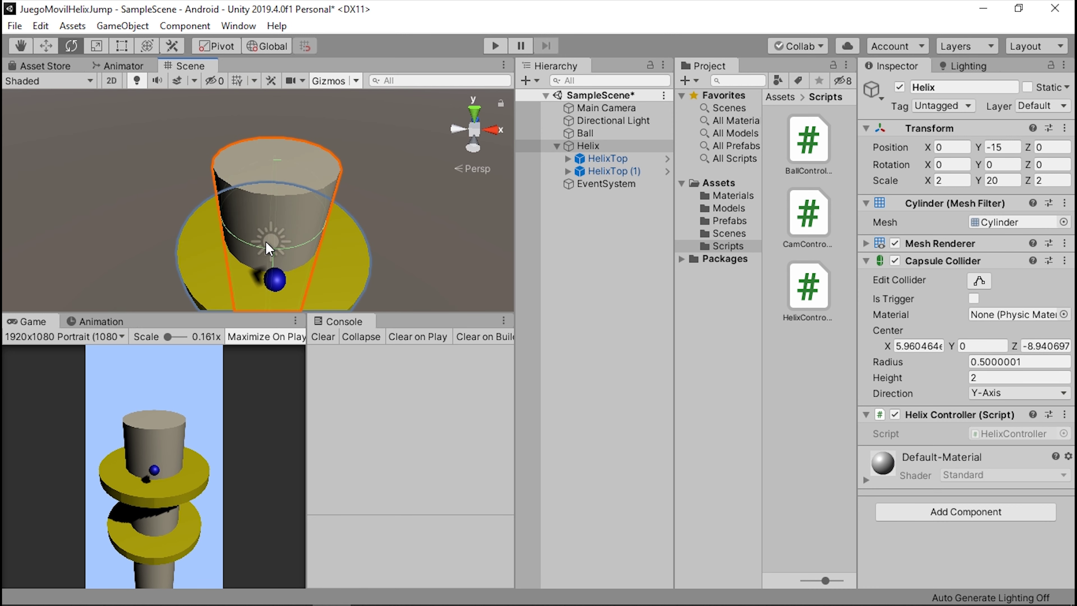
scroll(330, 230, "down", 2)
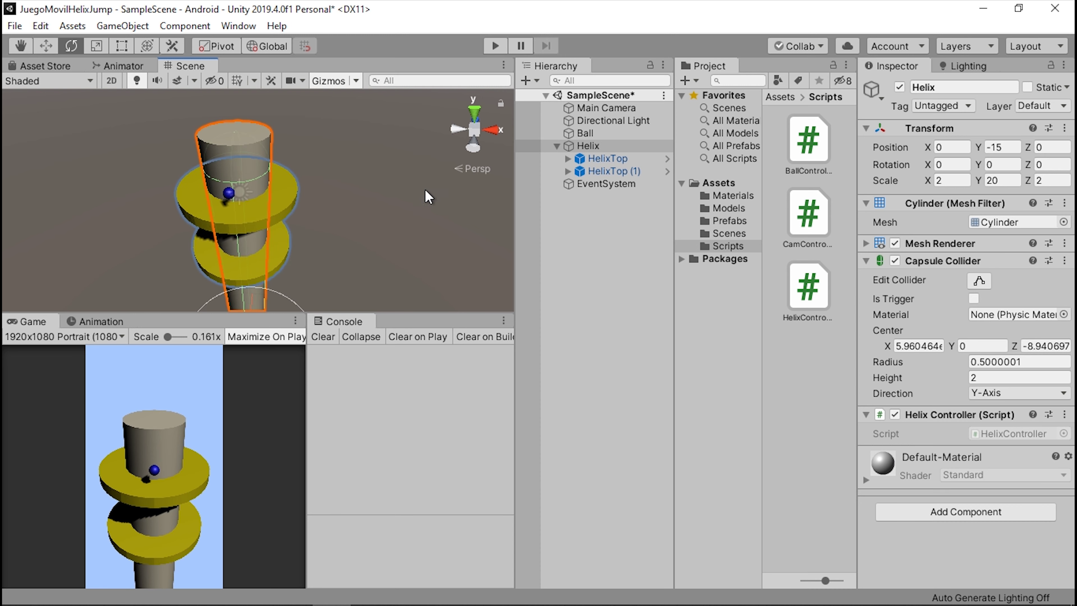
left_click(660, 147)
key("Left")
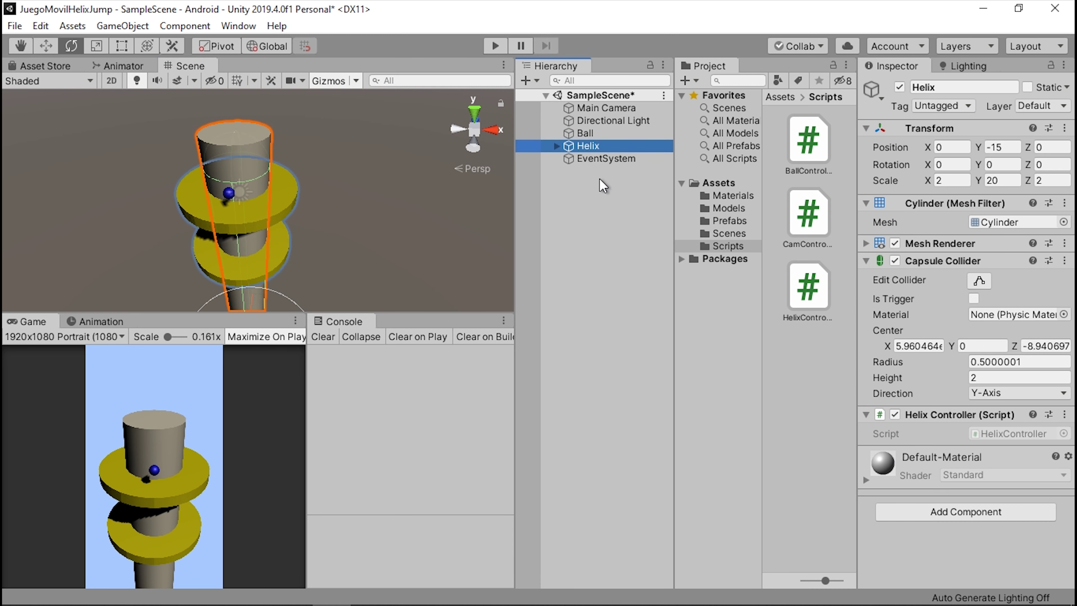
Open HelixController.cs, delete the comments on lines 7 and 13, and add blank lines above Start
double_click(996, 436)
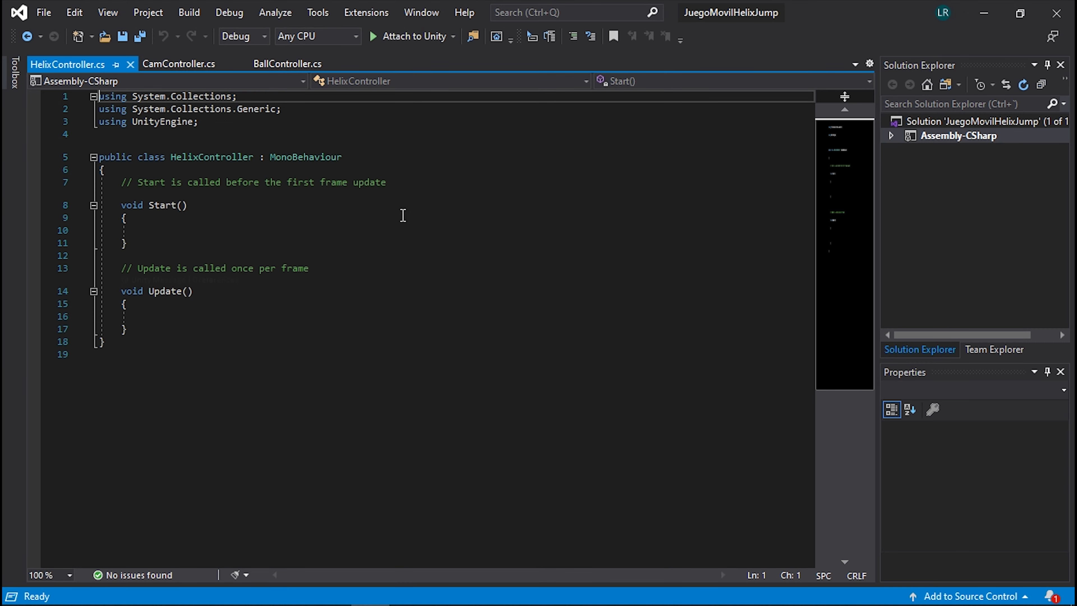
double_click(127, 182)
left_click_drag(153, 182, 533, 182)
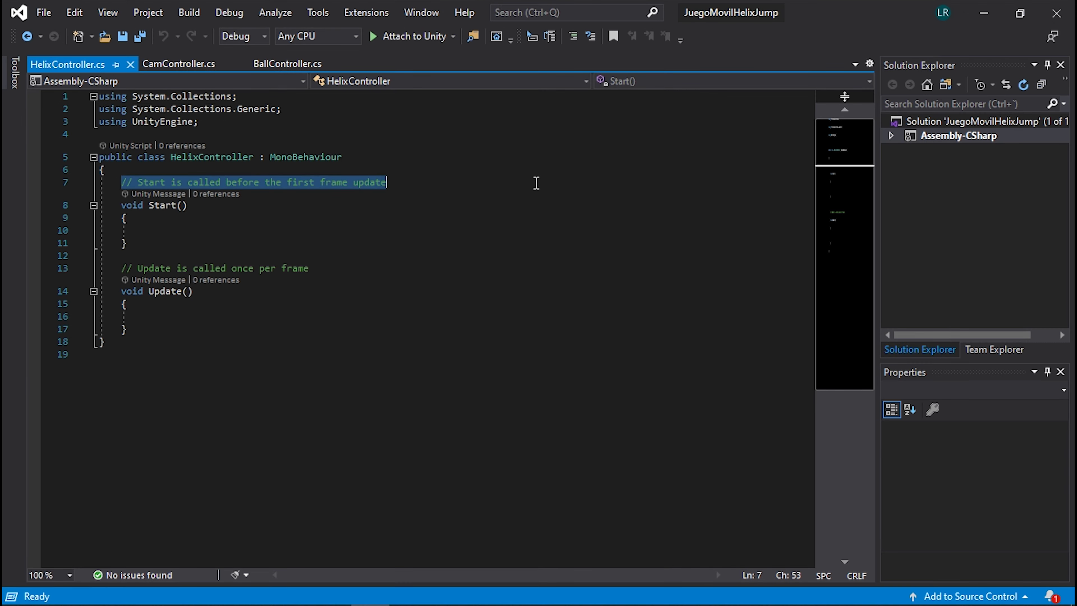
key("Delete")
left_click(125, 267)
left_click_drag(126, 267, 316, 268)
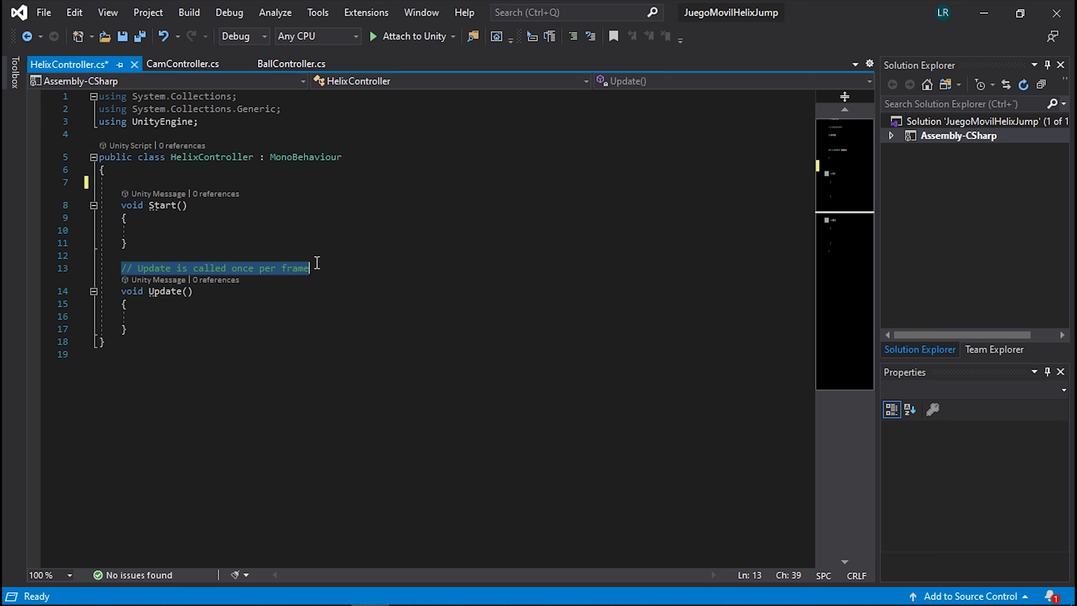
key("Delete")
left_click(218, 182)
key("Return")
key("Return")
key("Return")
key("Return")
left_click(211, 194)
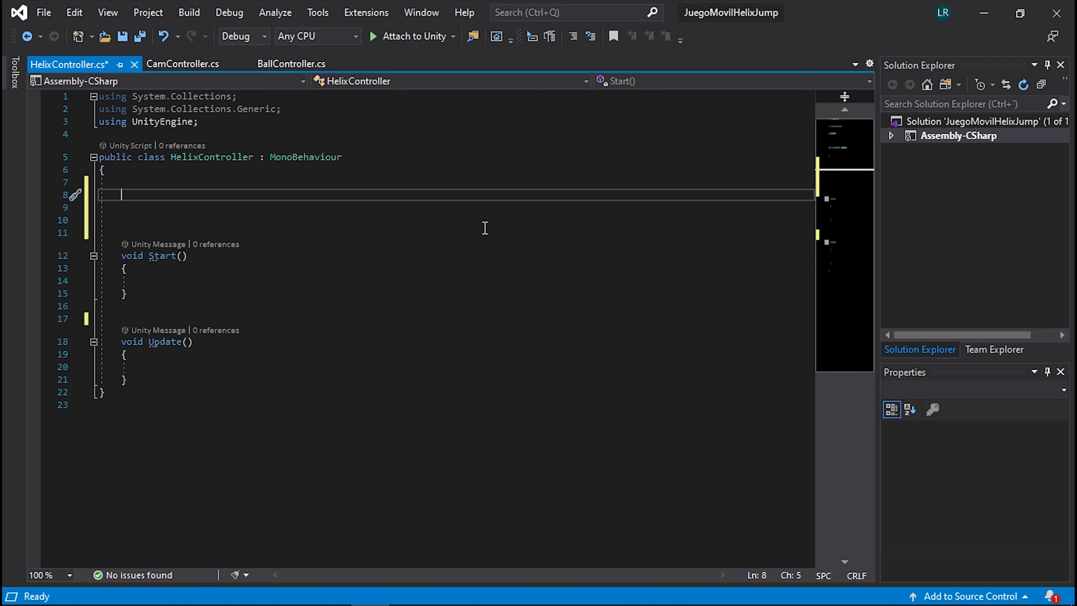
Declare private fields Vector2 lastTapPosition and Vector3 startPosition at the top of the class
type("p")
type("rivate ve")
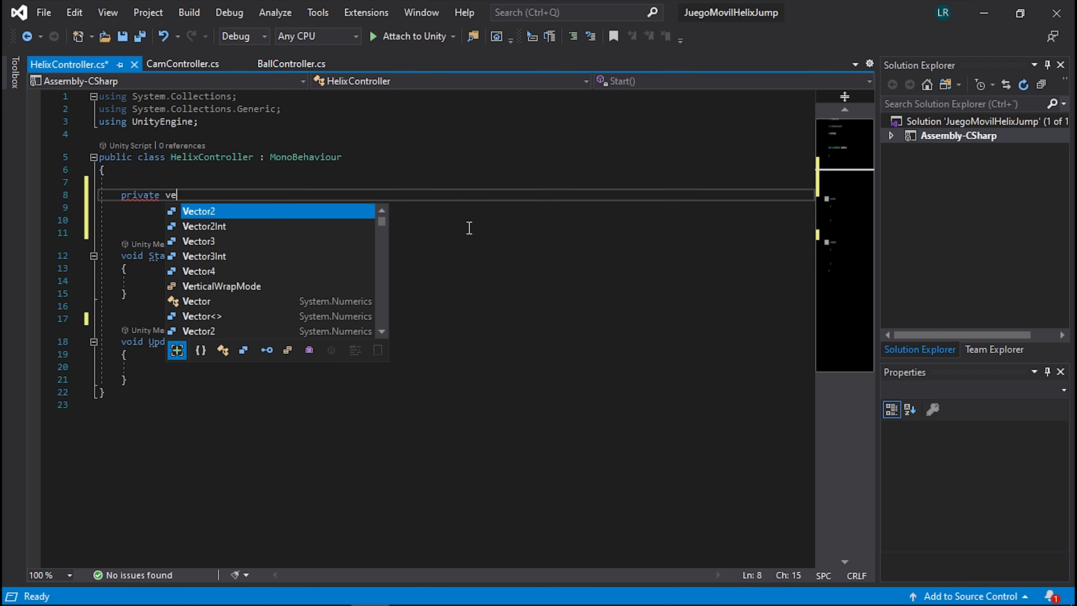
type("c las")
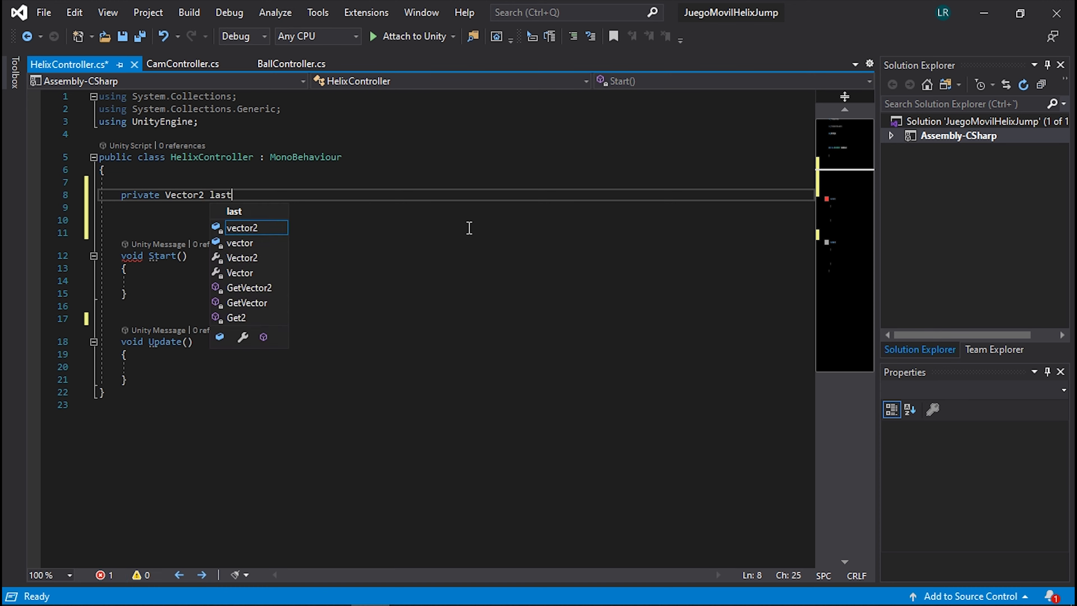
type("TapPosit")
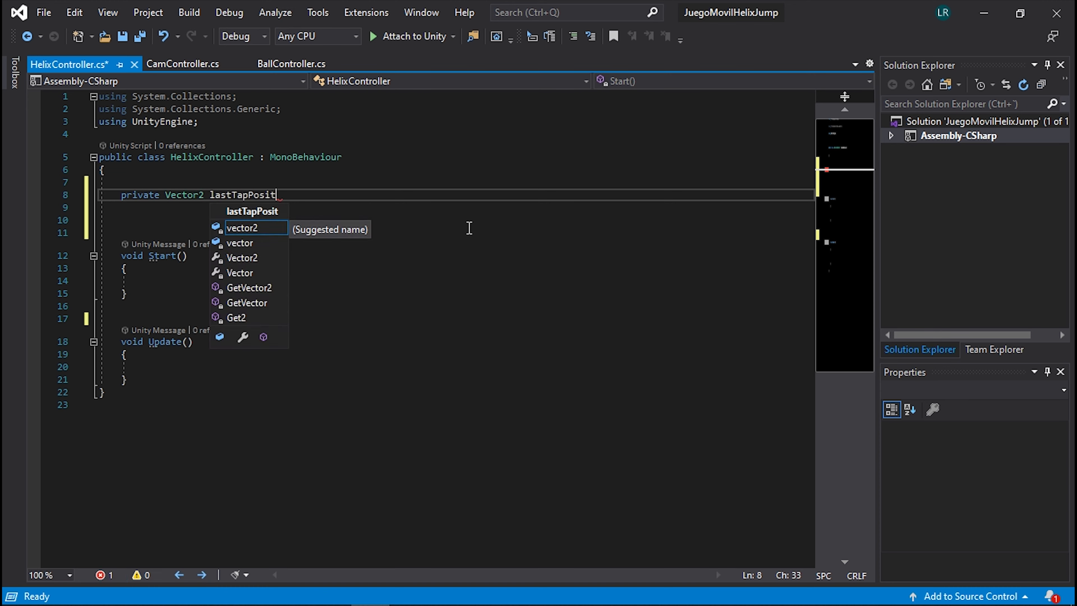
type("ion;")
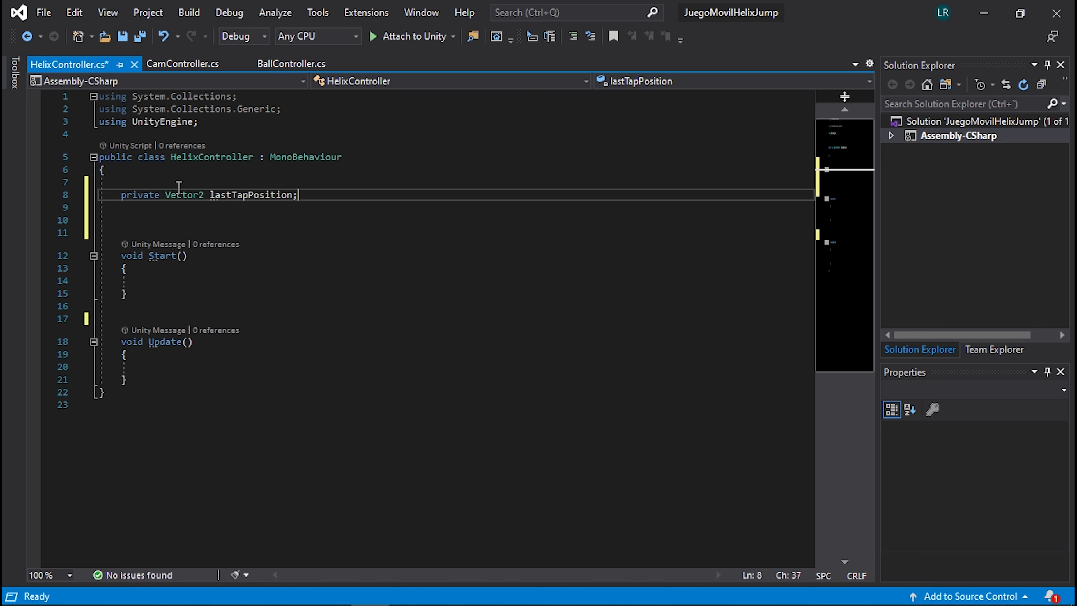
double_click(184, 195)
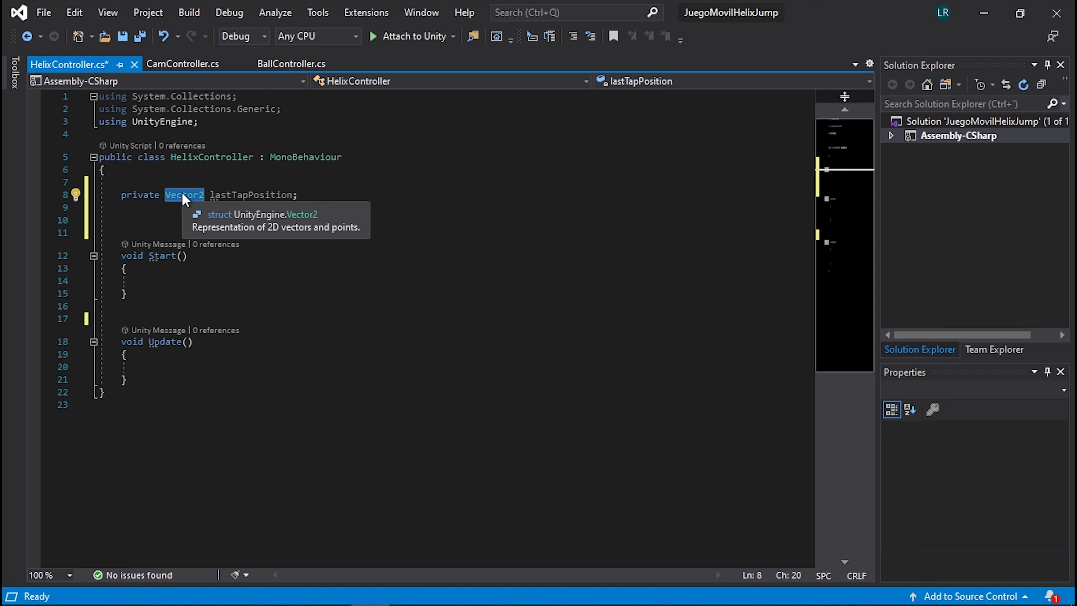
left_click(180, 208)
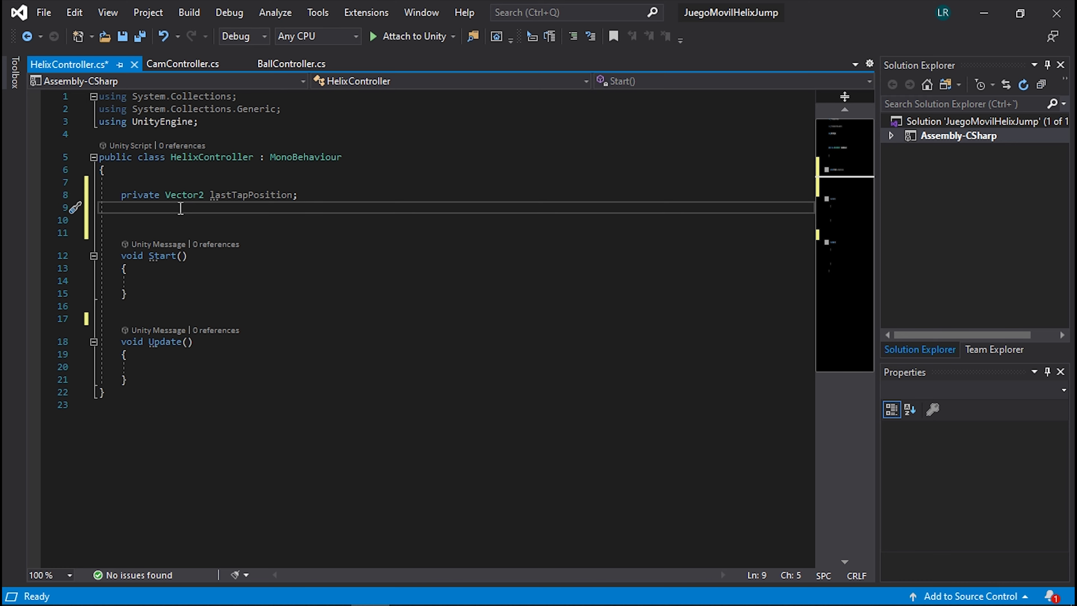
key("Return")
type("private ")
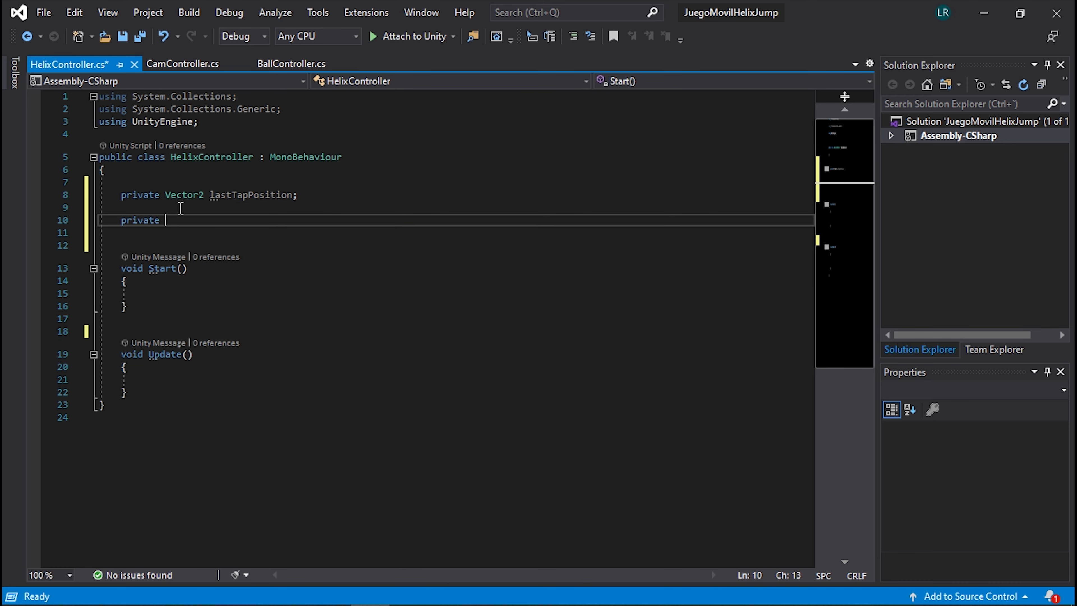
type("vec")
key("Down")
key("Down")
key("Tab")
type("s")
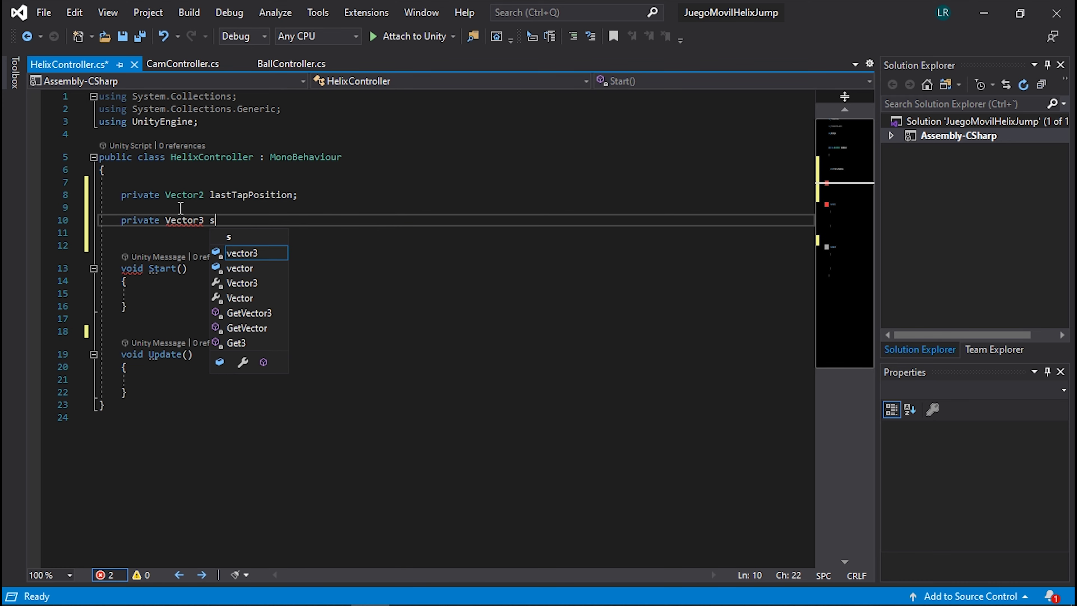
type("tartPosit")
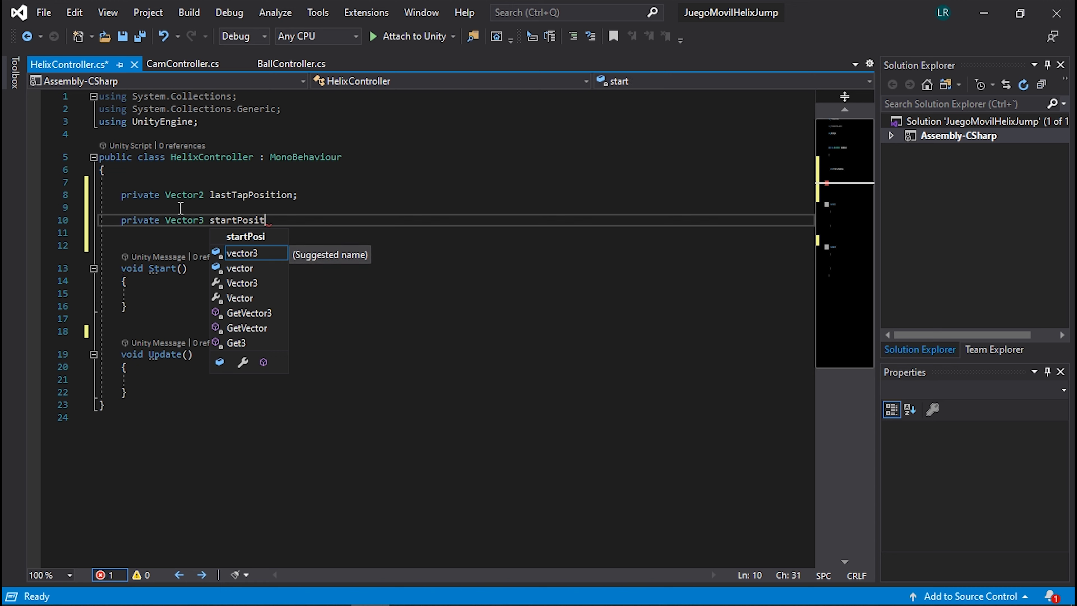
type("ion;")
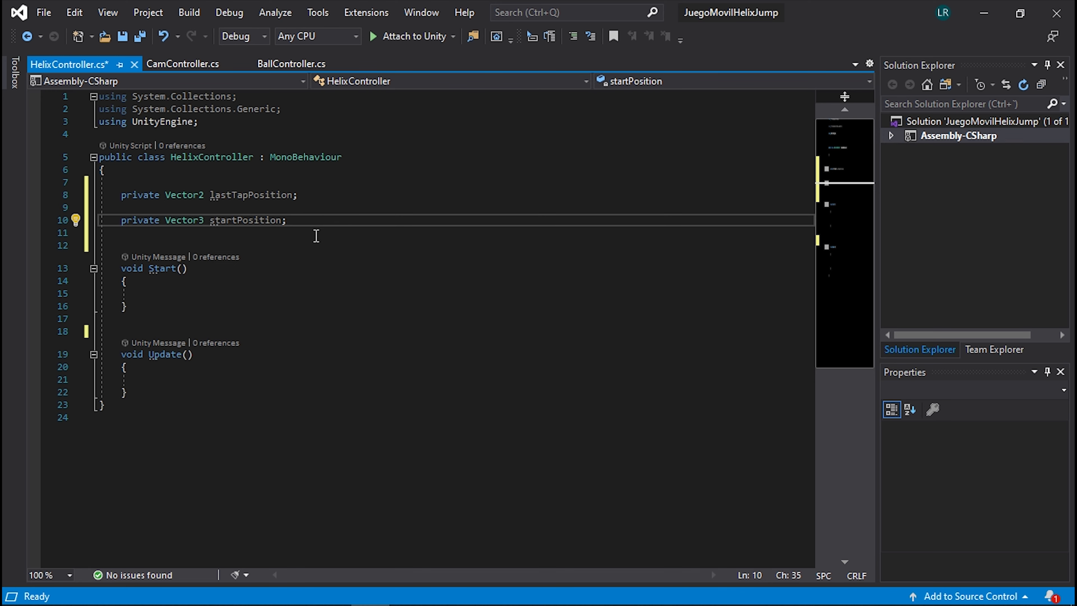
scroll(275, 272, "down", 1)
In Start(), write startPosition = transform.localEulerAngles;
left_click(192, 256)
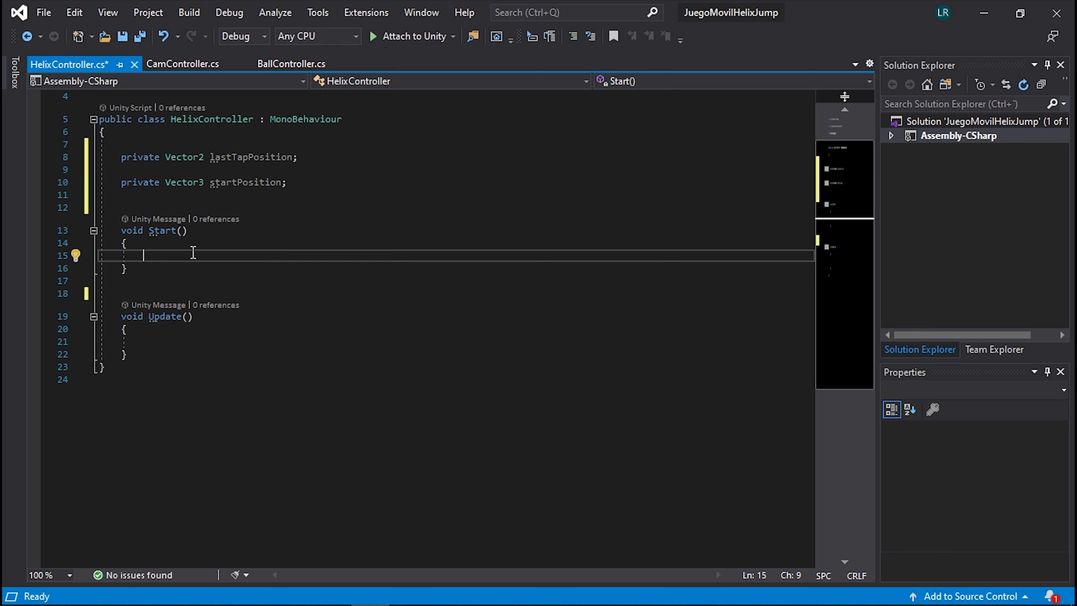
type("st")
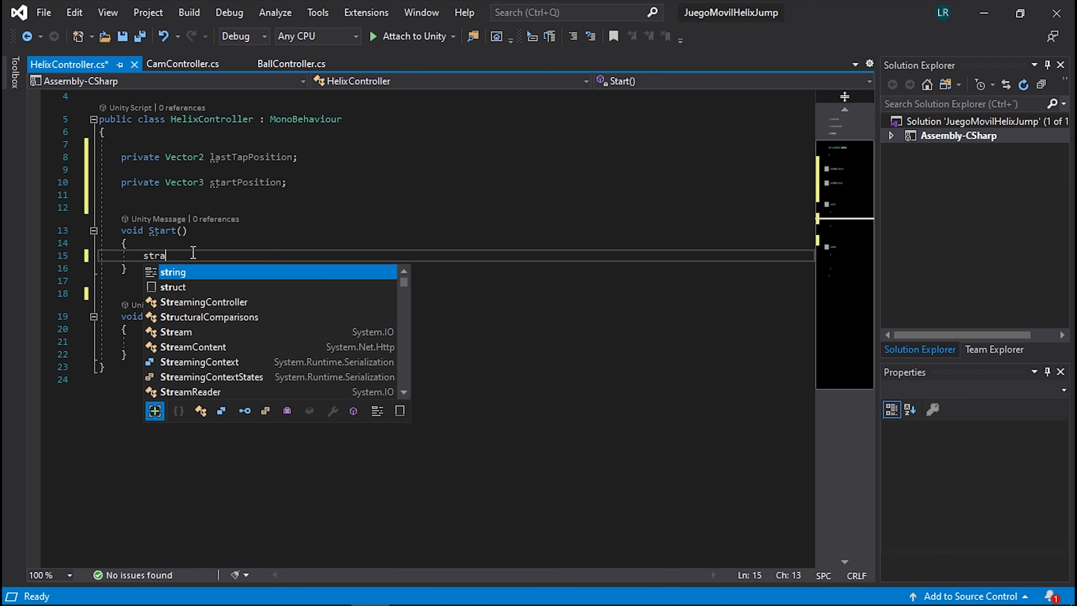
type("r")
key("BackSpace")
type("art")
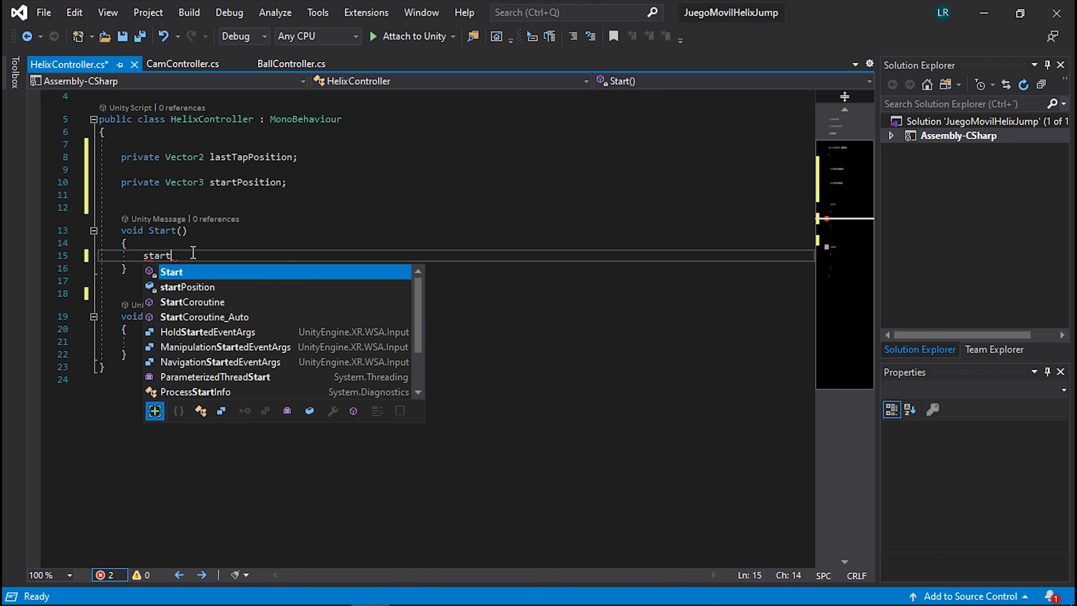
key("Down")
key("Tab")
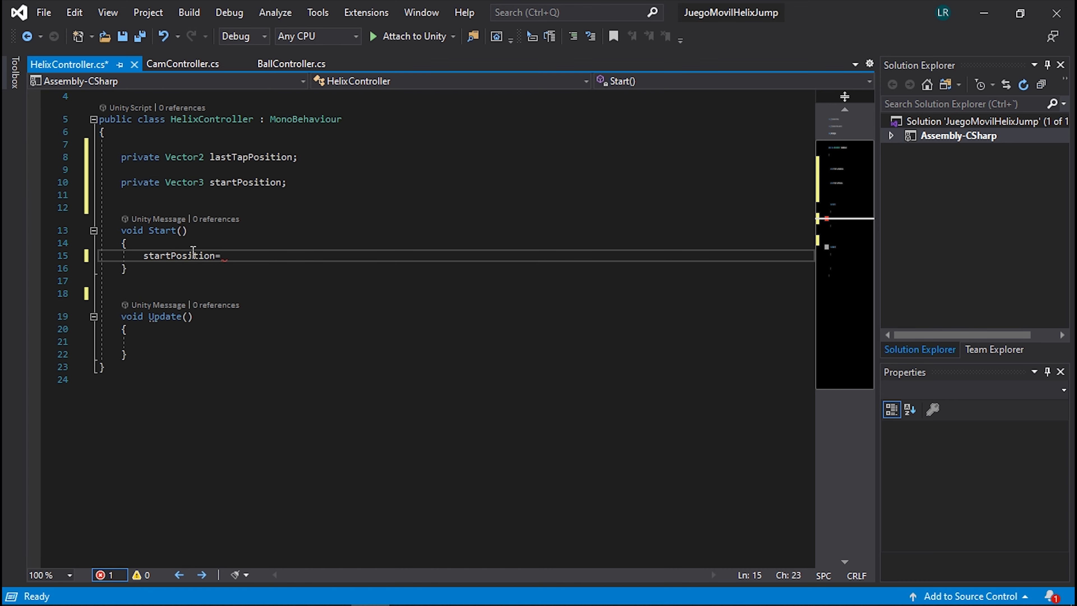
type("tra")
key("Tab")
type(".lo")
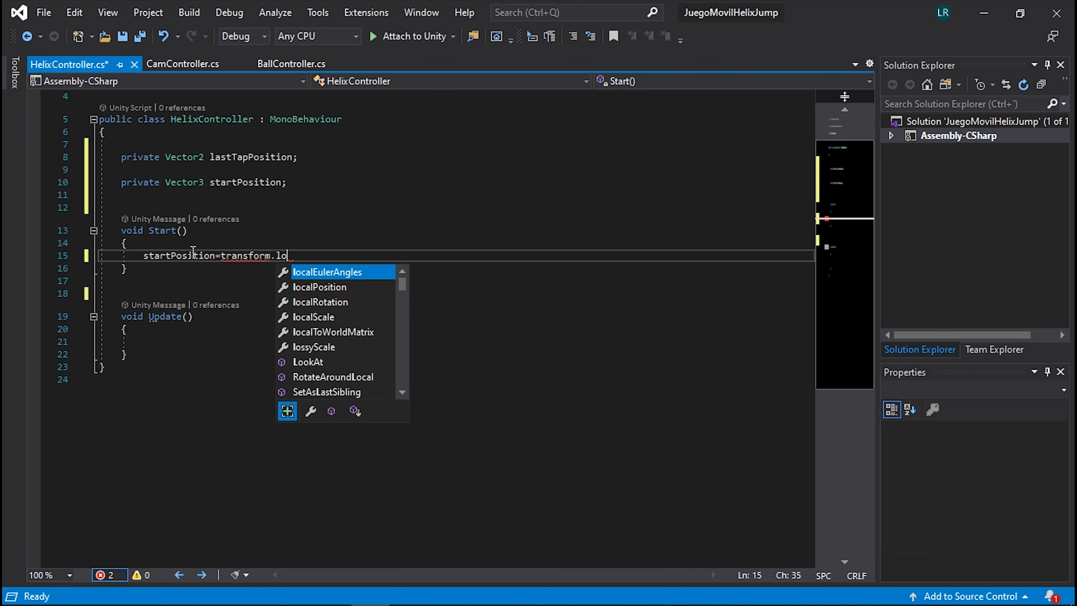
key("Tab")
type(";")
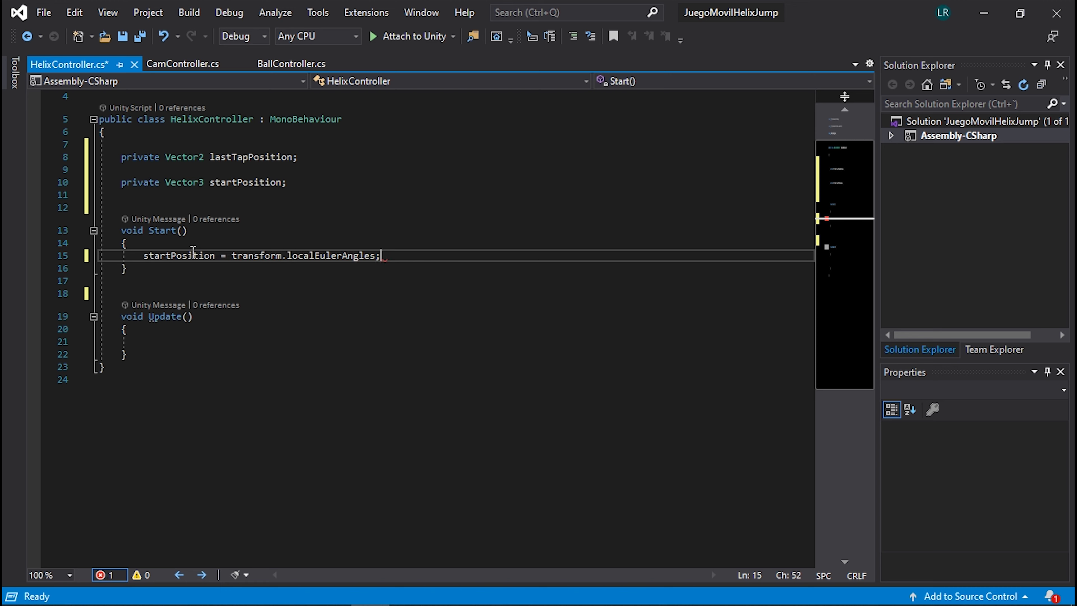
Save HelixController.cs and briefly resize the editor window to check Unity
key("ctrl+s")
double_click(183, 256)
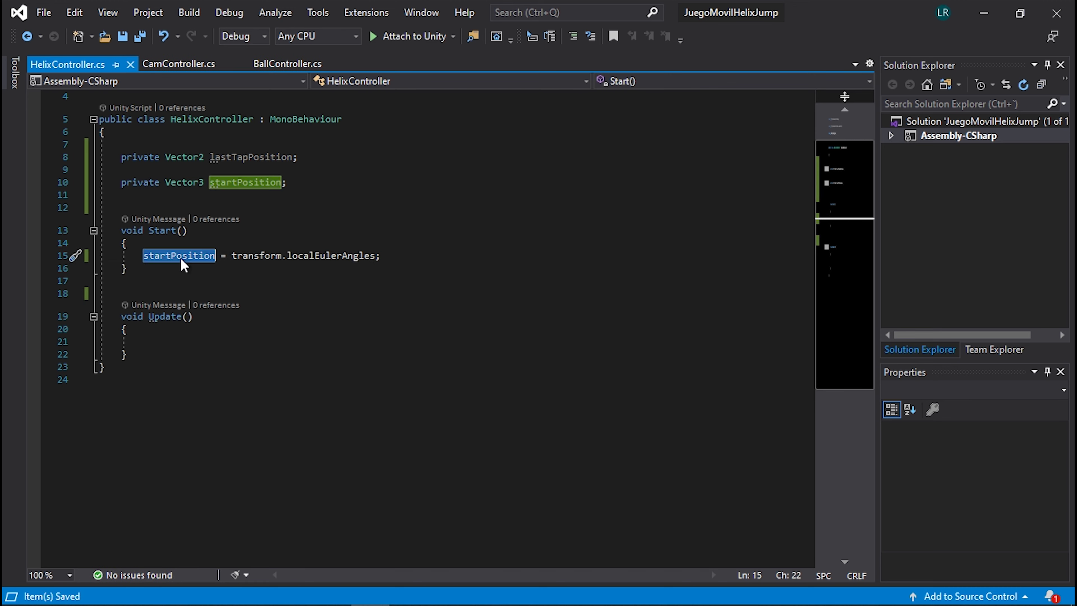
mouse_move(823, 19)
left_mouse_down()
mouse_move(817, 107)
mouse_move(884, 300)
left_mouse_up()
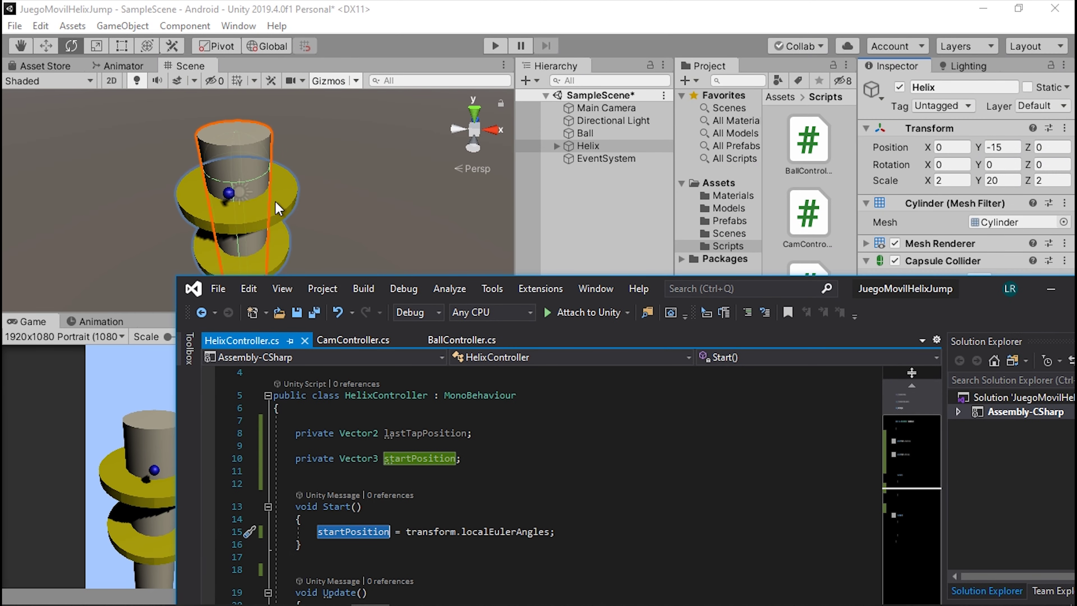
double_click(979, 299)
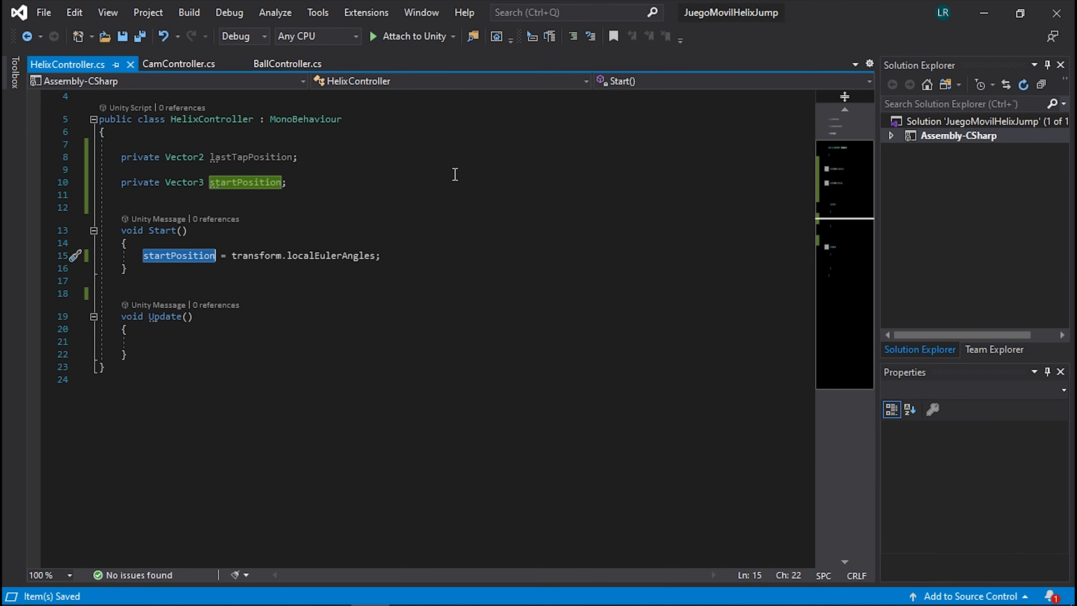
Add blank lines inside Update() for the new code
left_click(235, 340)
key("Return")
key("Return")
scroll(221, 333, "down", 4)
scroll(209, 297, "up", 1)
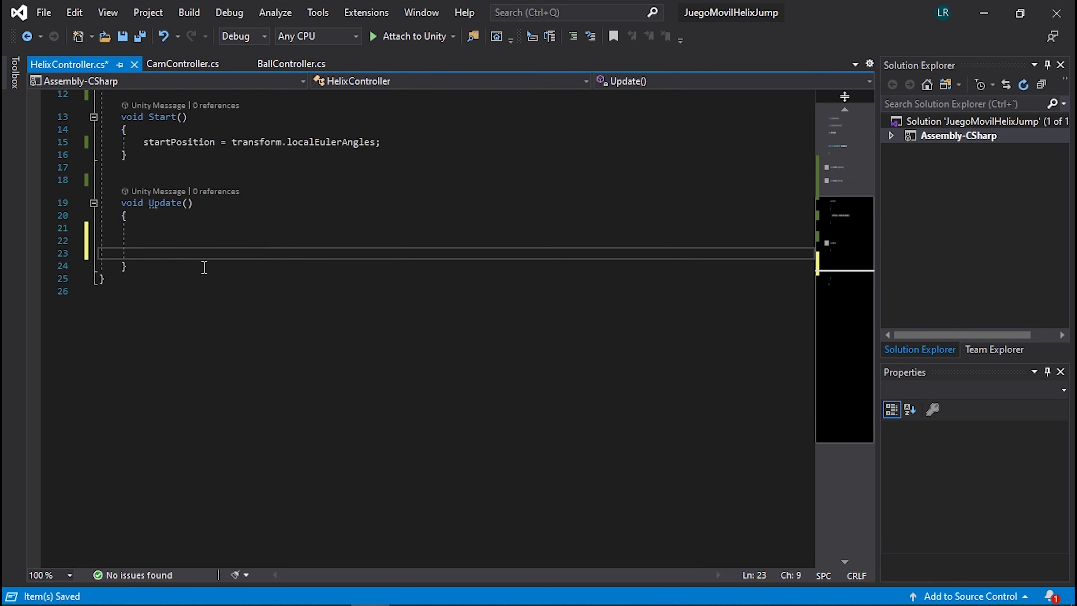
scroll(204, 268, "up", 1)
left_click(197, 278)
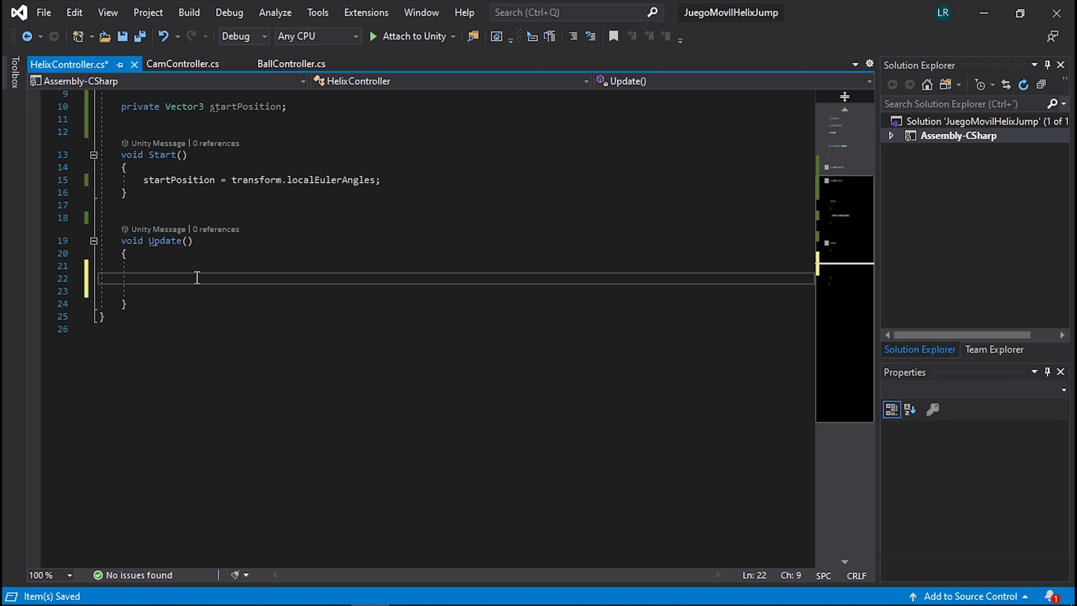
Write an if (Input.GetMouseButton(0)) block with empty braces in Update()
type("if")
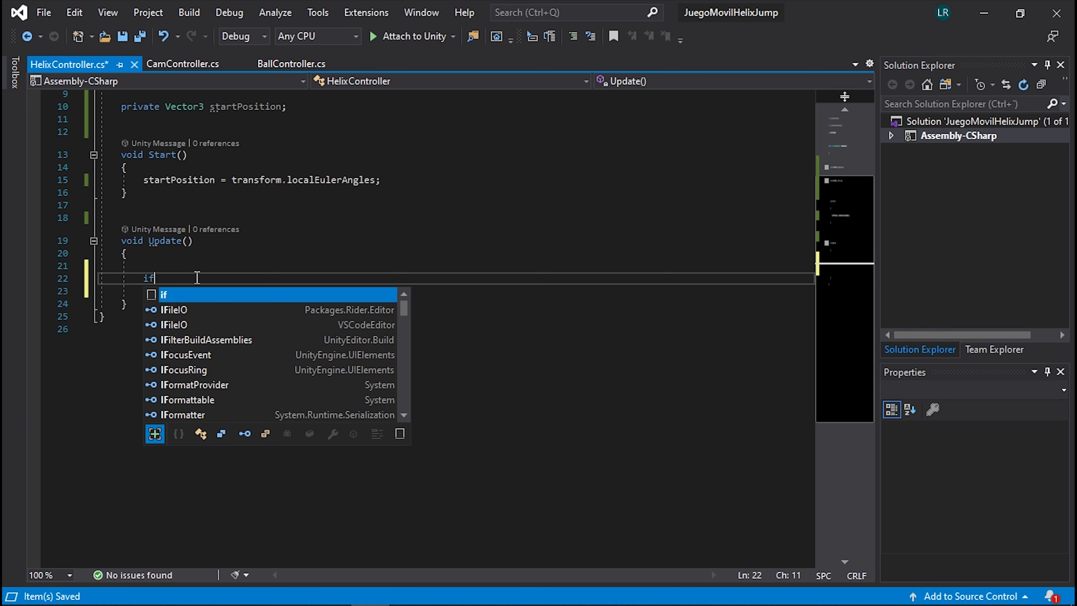
key("Tab")
key("Tab")
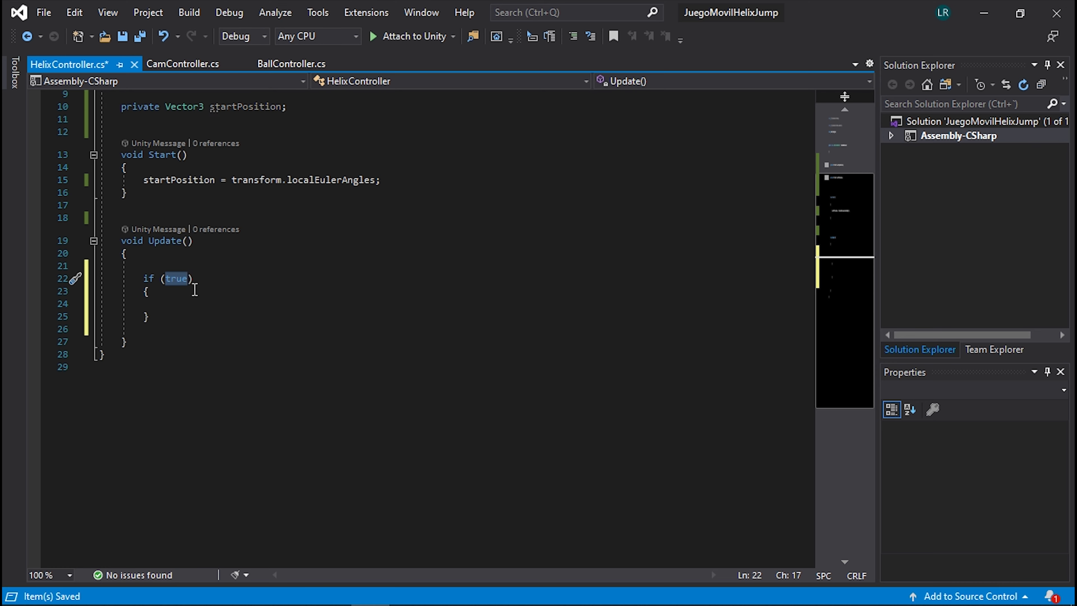
type("in")
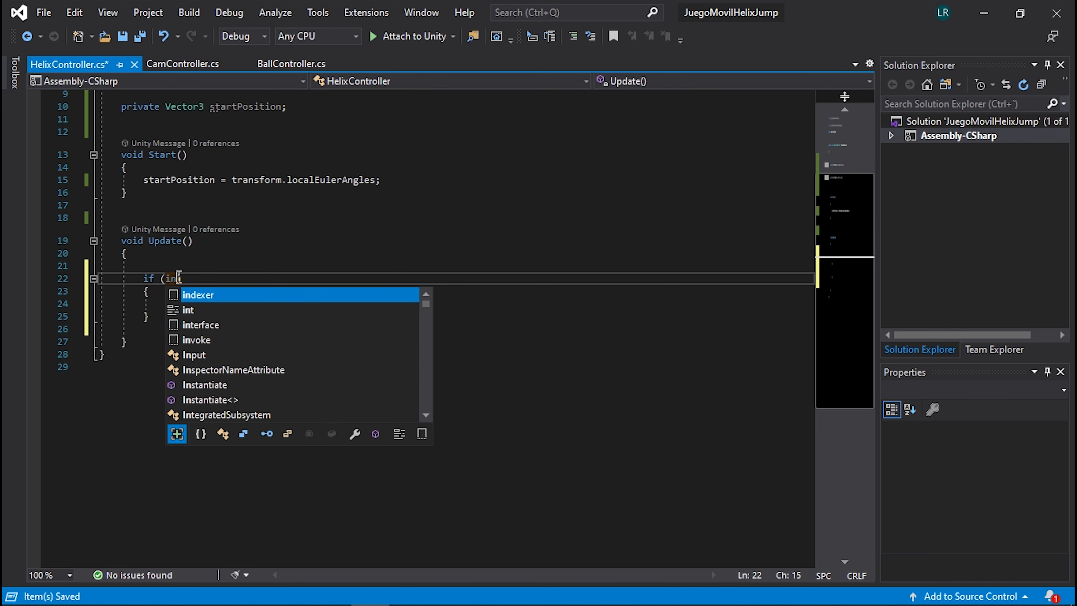
type("pu")
key("Tab")
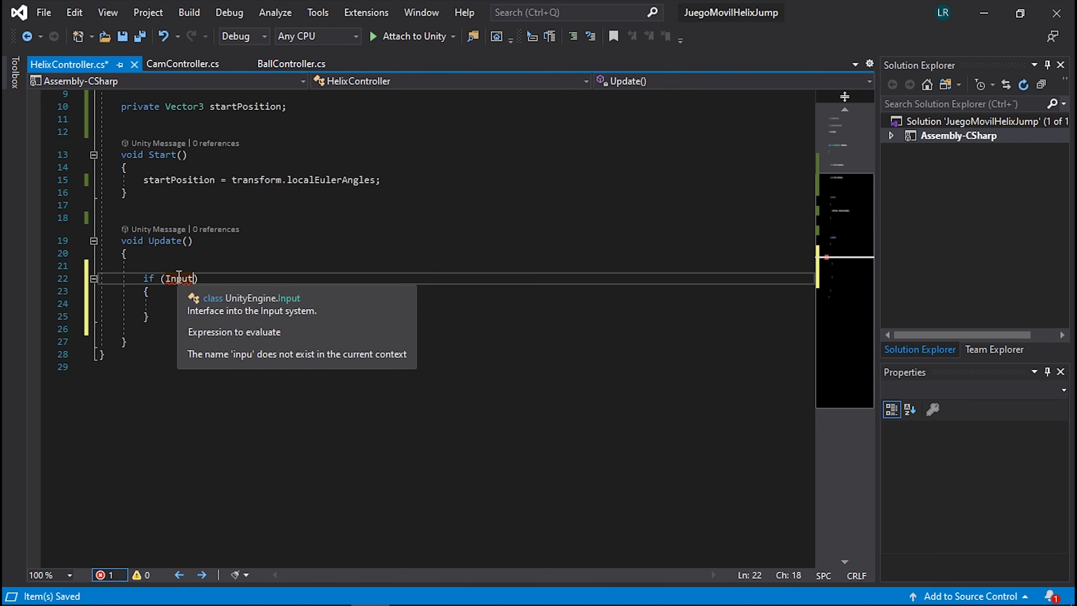
type(".getmou")
key("Tab")
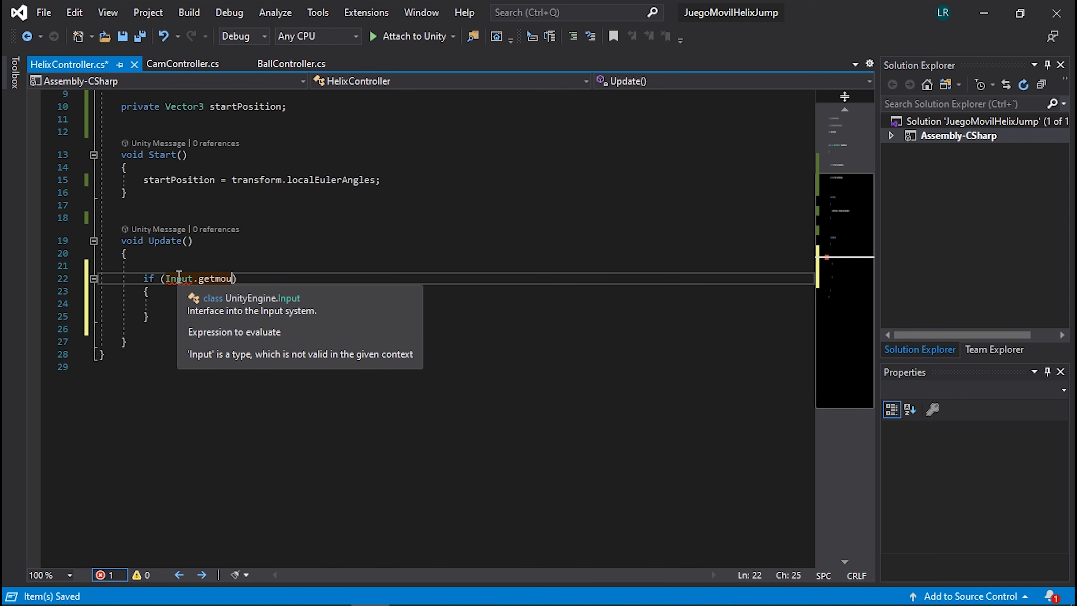
type("(0")
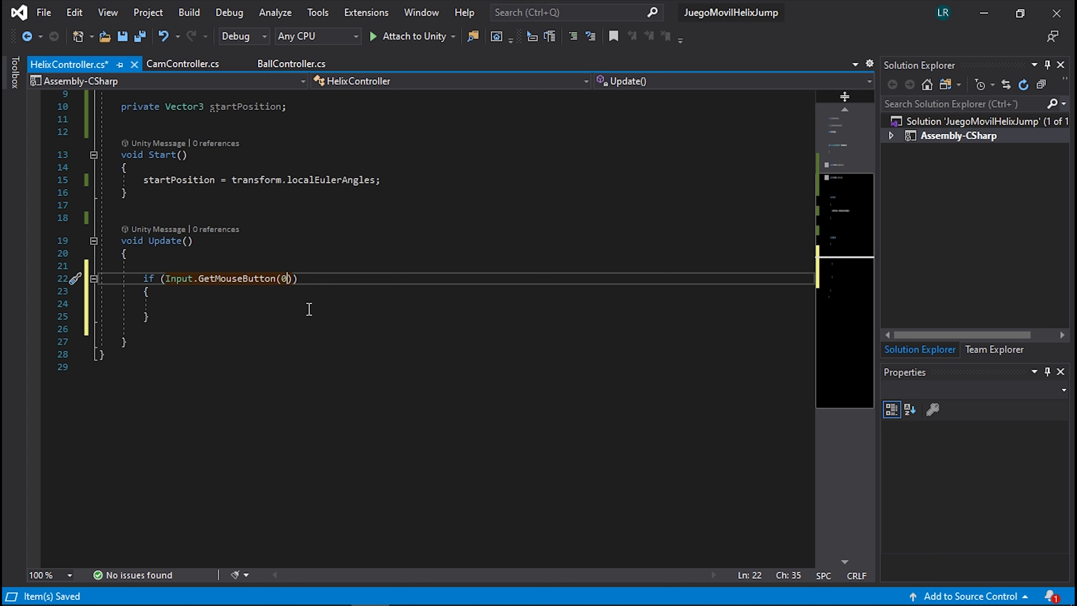
left_click_drag(143, 278, 159, 319)
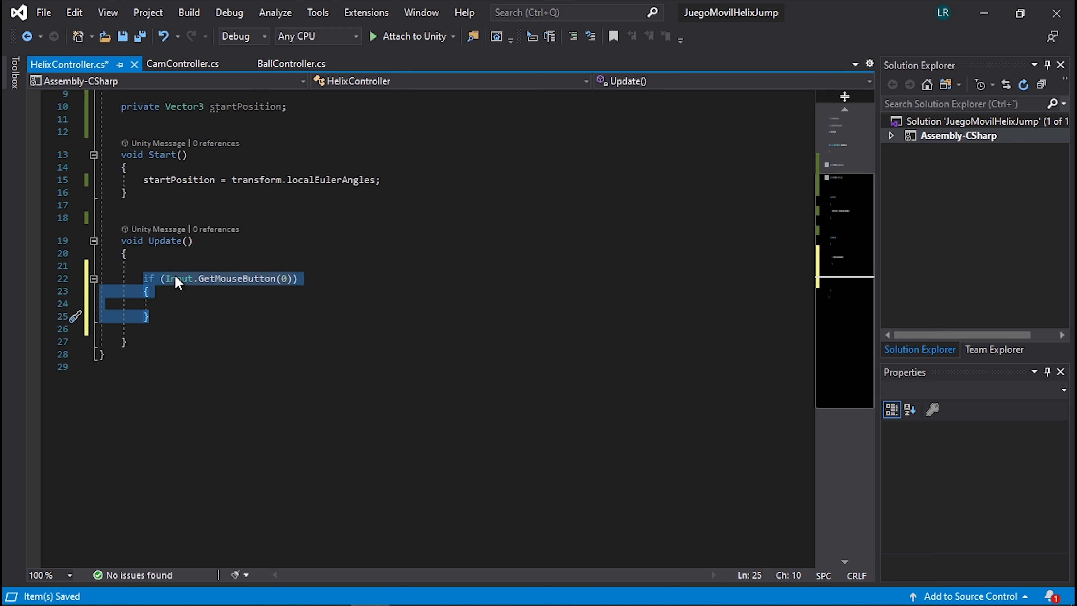
mouse_move(175, 276)
left_click(384, 313)
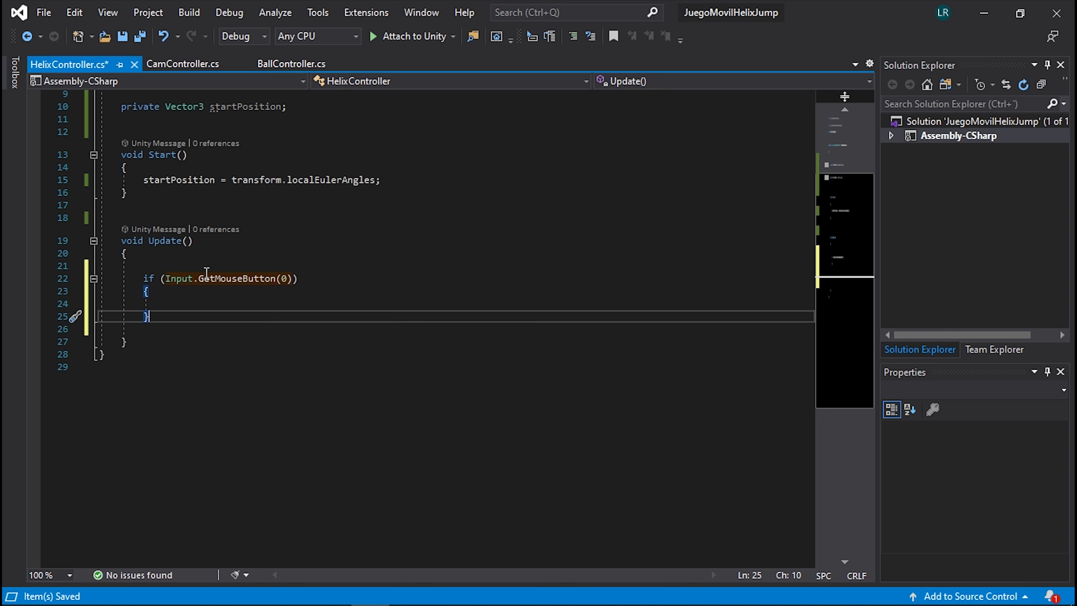
left_click_drag(166, 278, 295, 281)
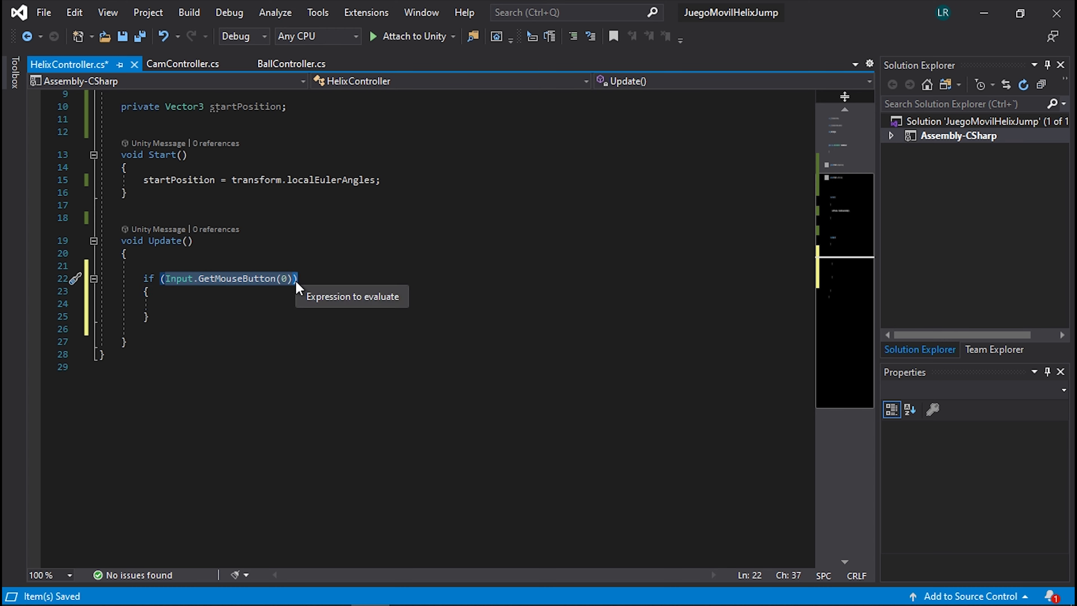
left_click(245, 303)
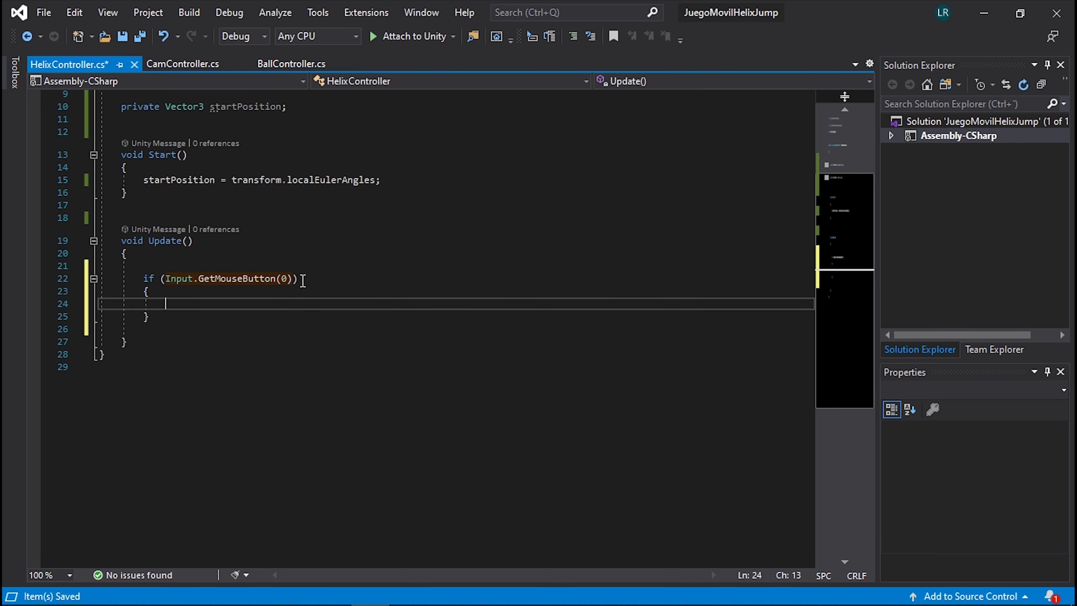
Inside the if block, declare a Vector2 named currentTapPosition
key("Return")
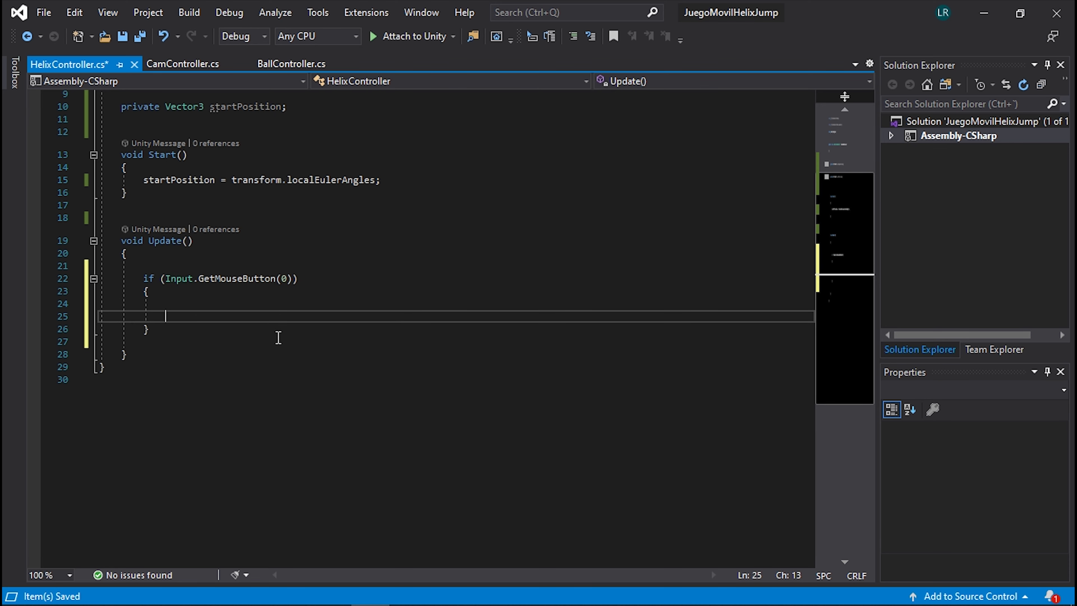
left_click(236, 303)
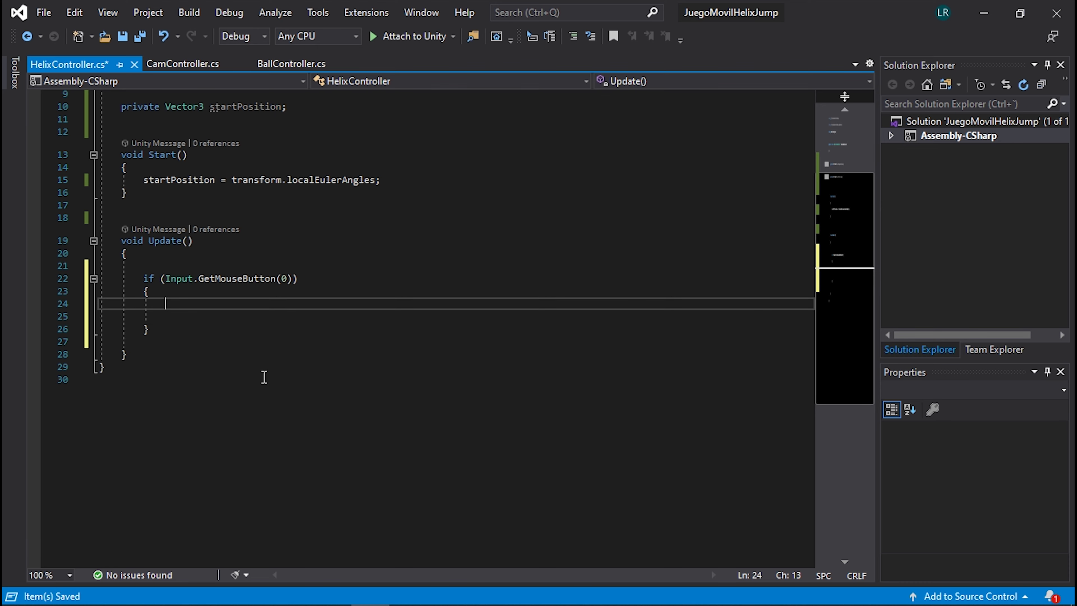
type("Vector2")
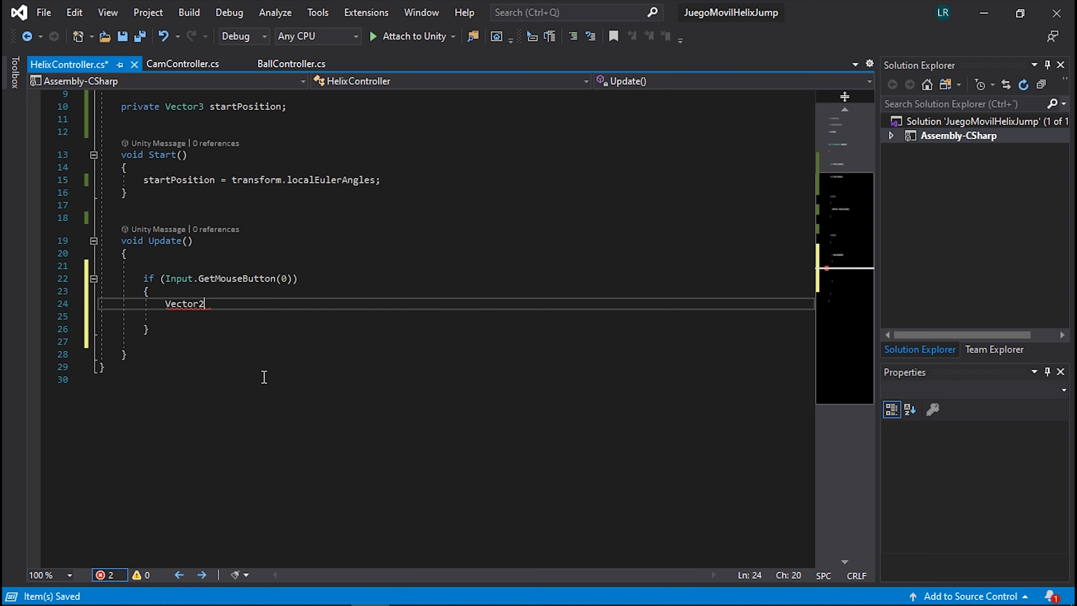
type(" cuur")
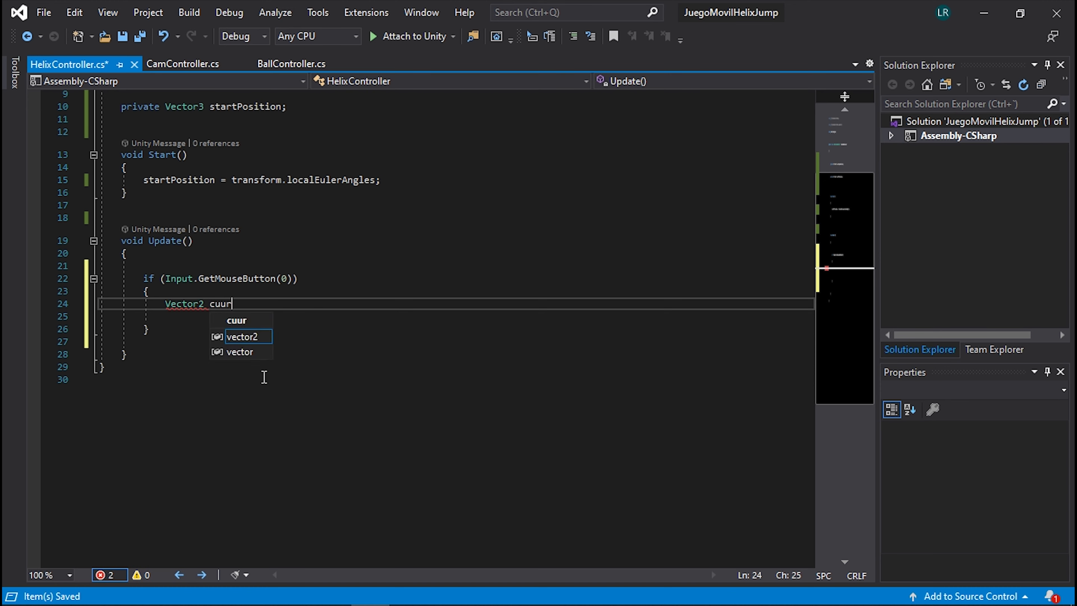
key("BackSpace")
key("BackSpace")
type("rrent")
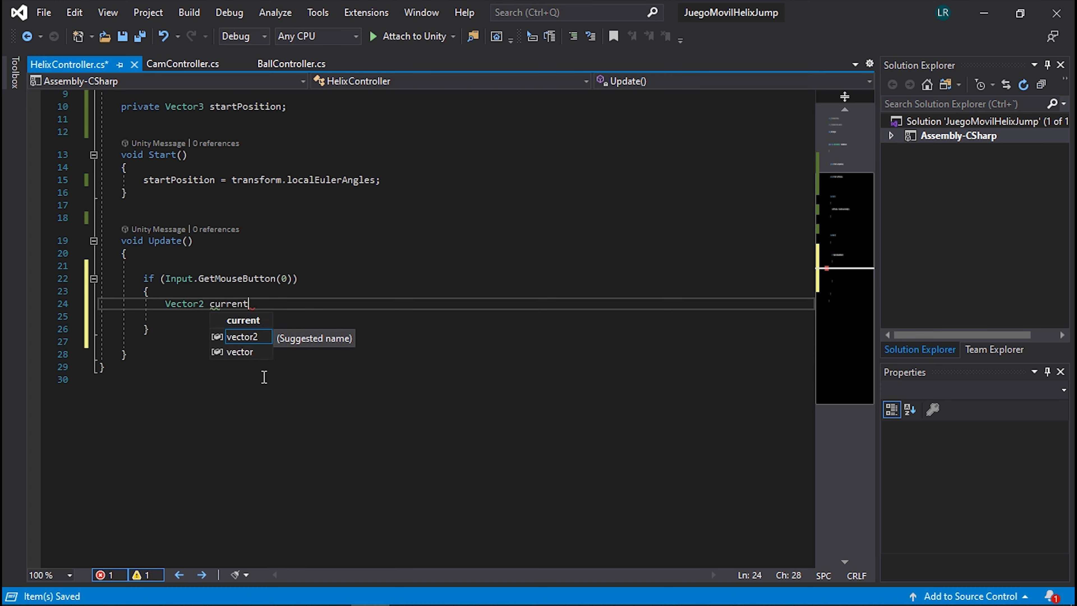
type("t")
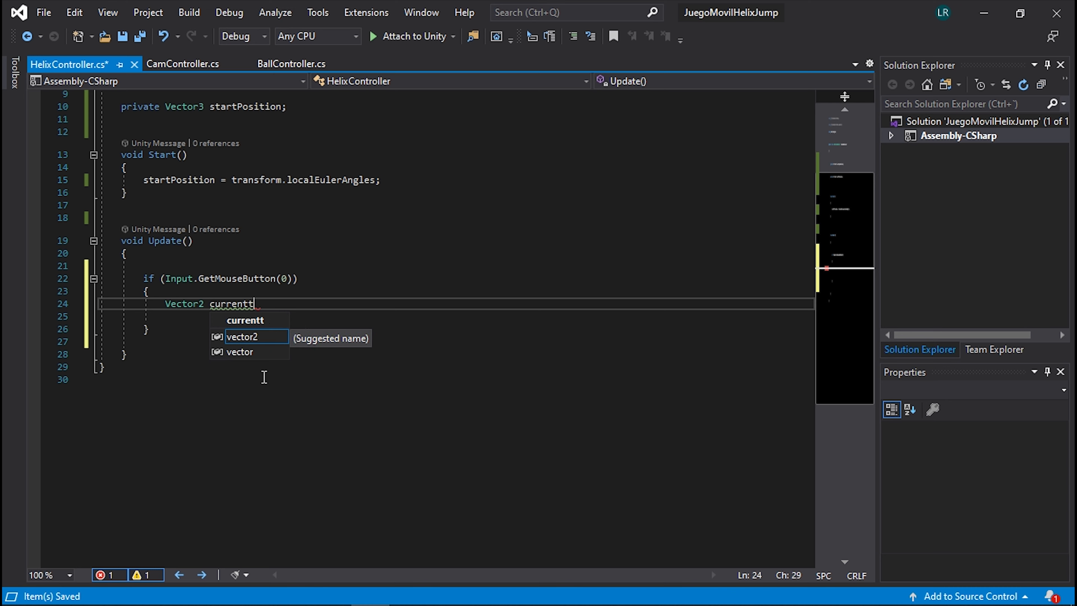
type("TapPo")
type("sition")
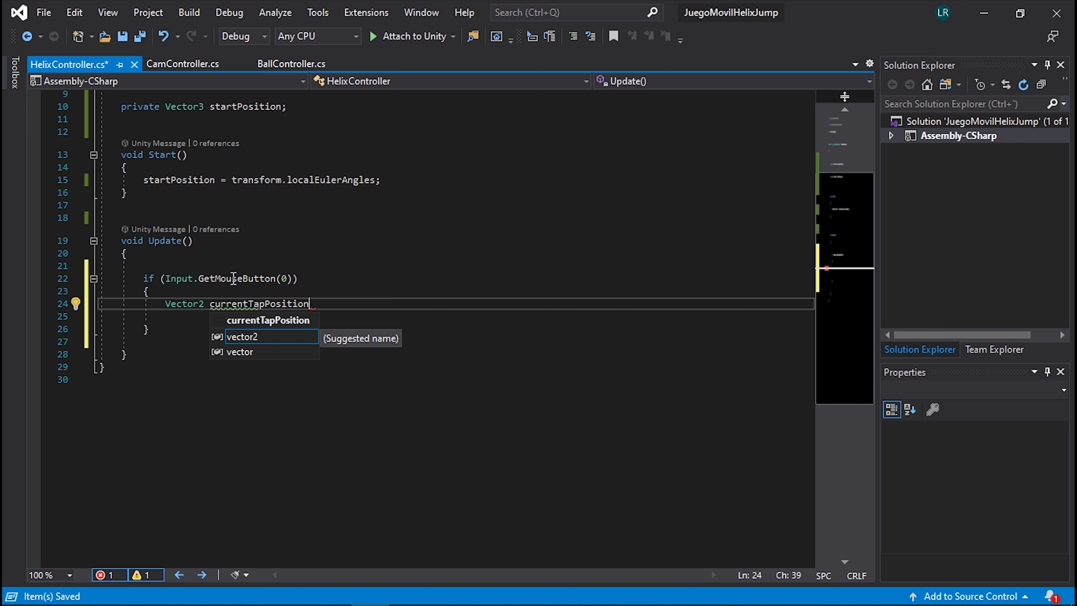
left_click(218, 302)
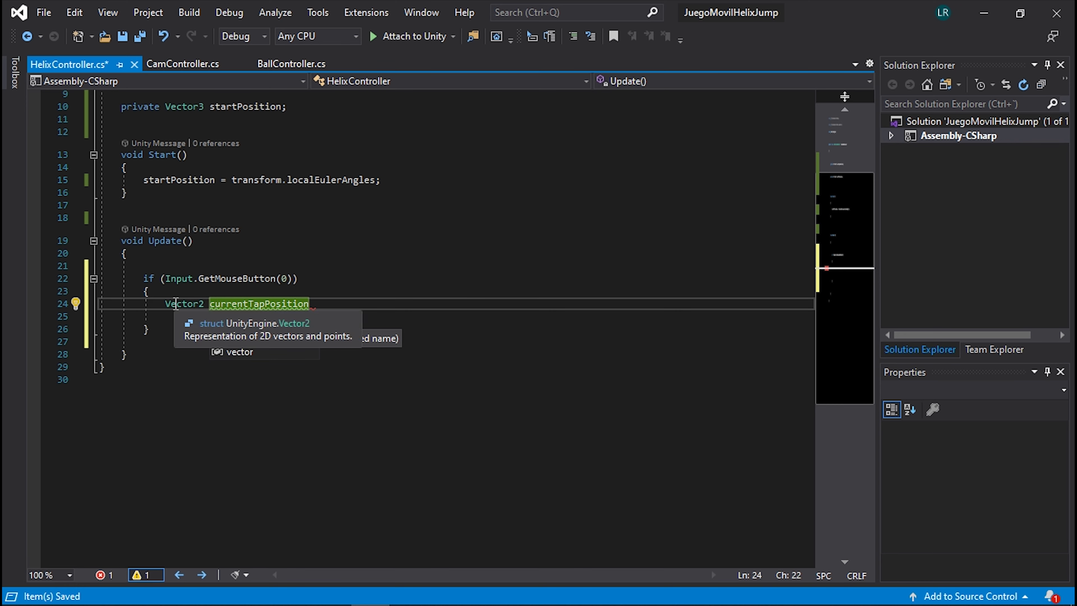
left_click_drag(209, 306, 311, 302)
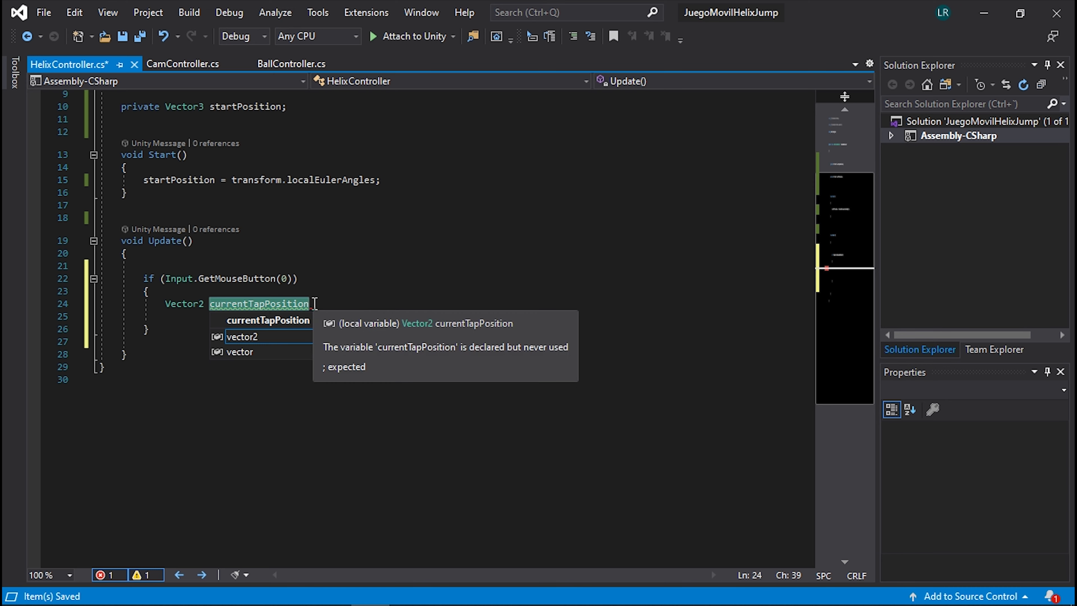
left_click(316, 306)
key("Escape")
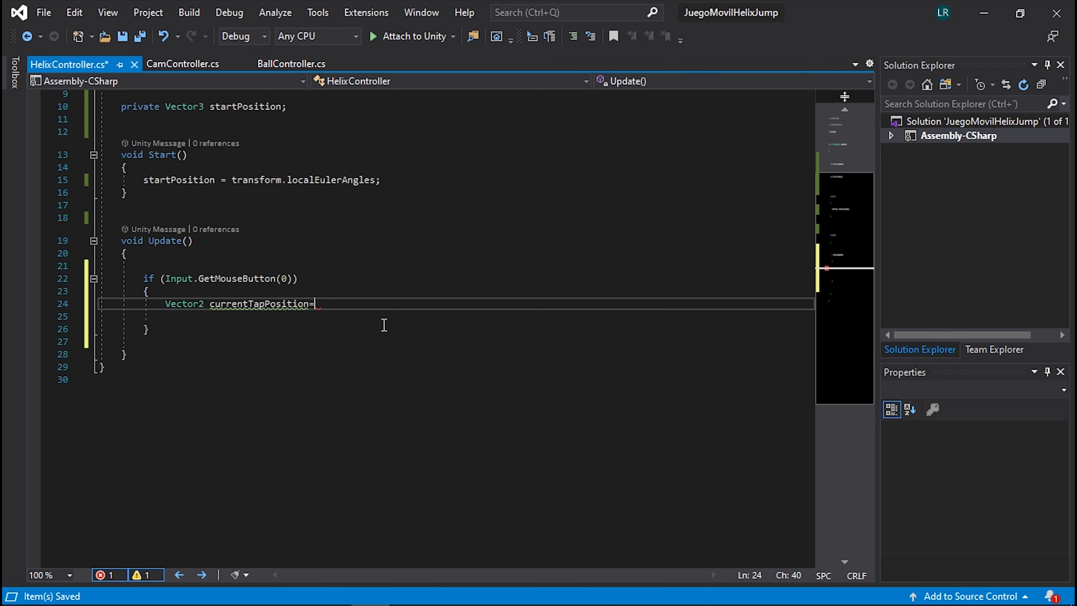
Assign Input.mousePosition to currentTapPosition and start a new line below it
type("=inpo")
key("BackSpace")
type("u")
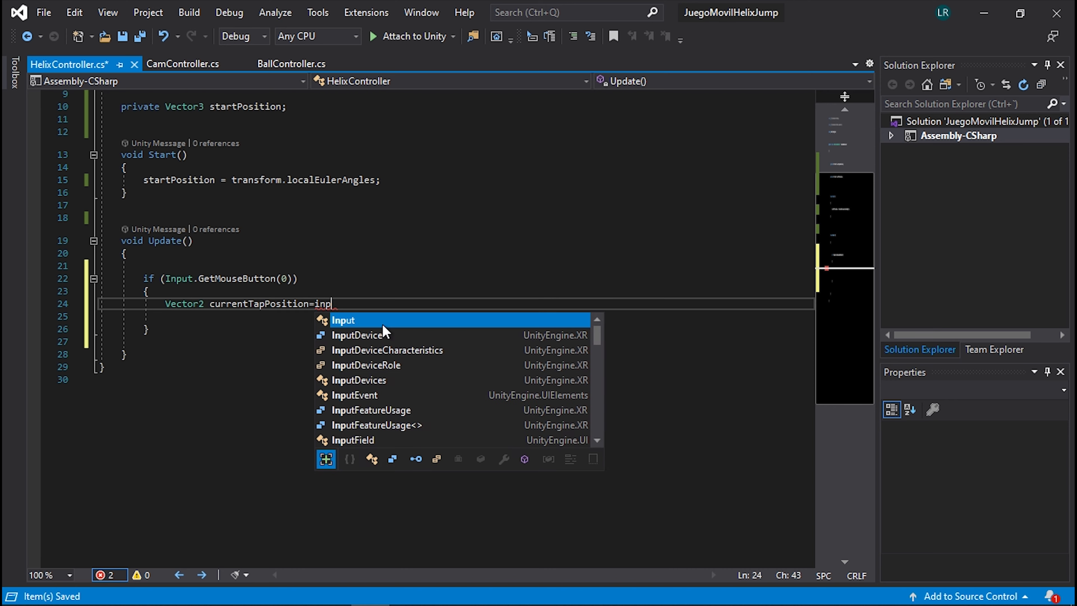
key("Tab")
type(".mo")
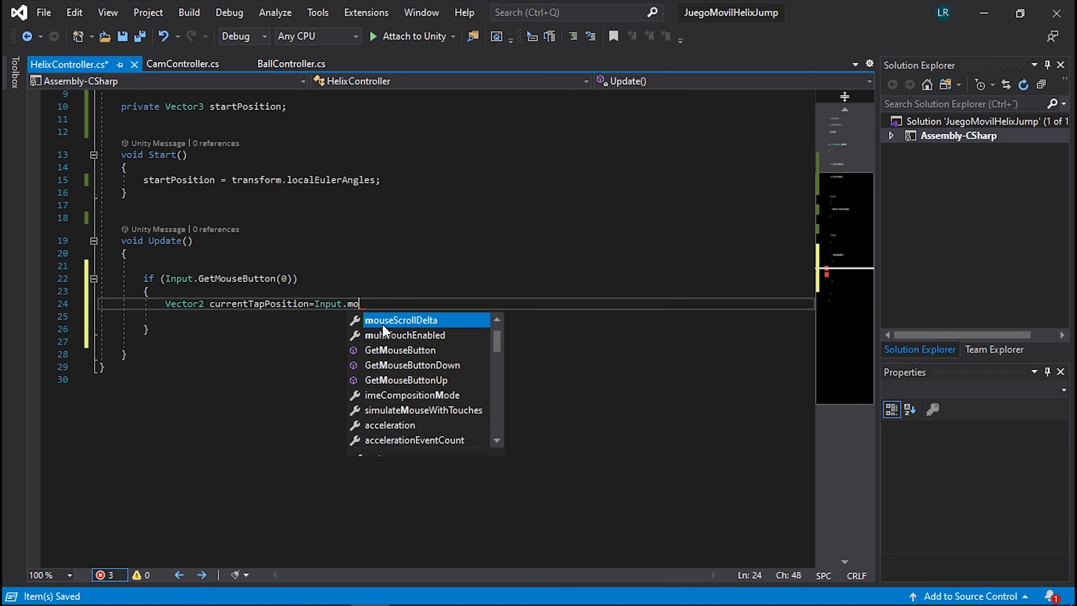
type("useP")
key("Tab")
type(";")
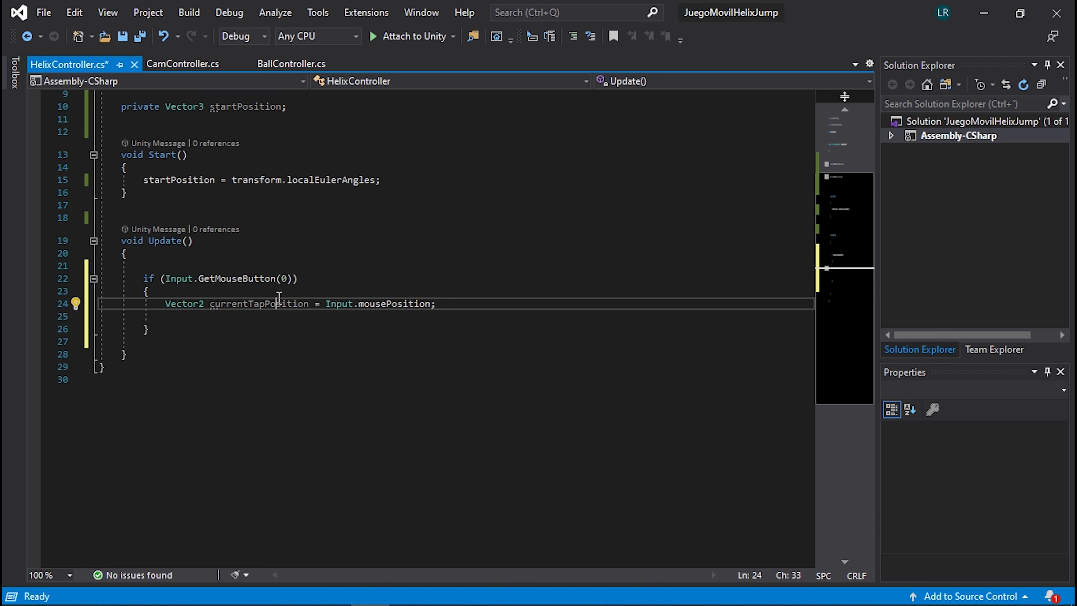
left_click(225, 308)
left_click_drag(205, 307, 427, 305)
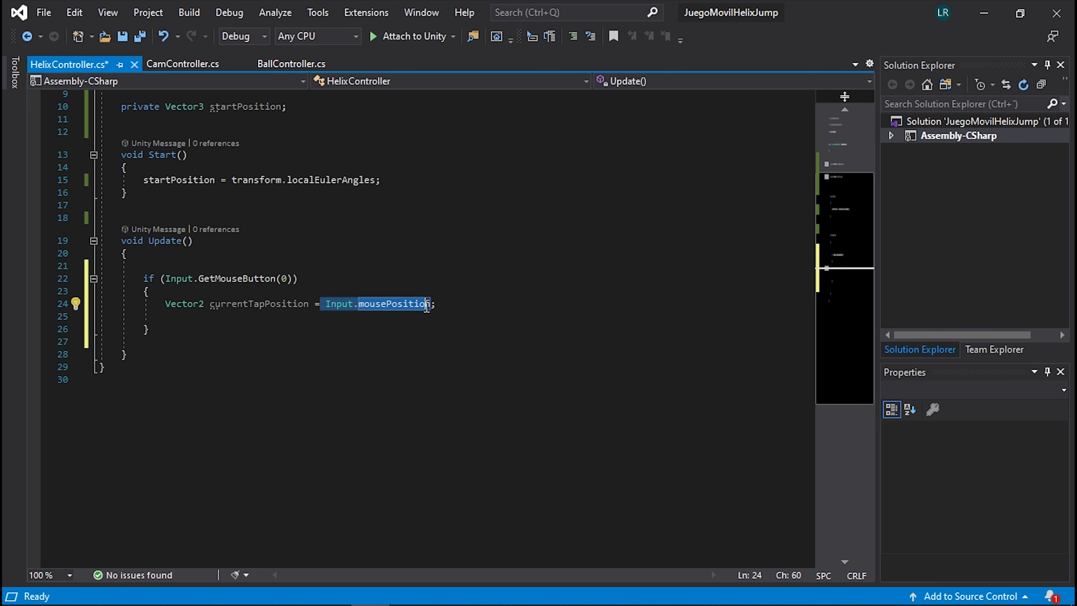
left_click(450, 303)
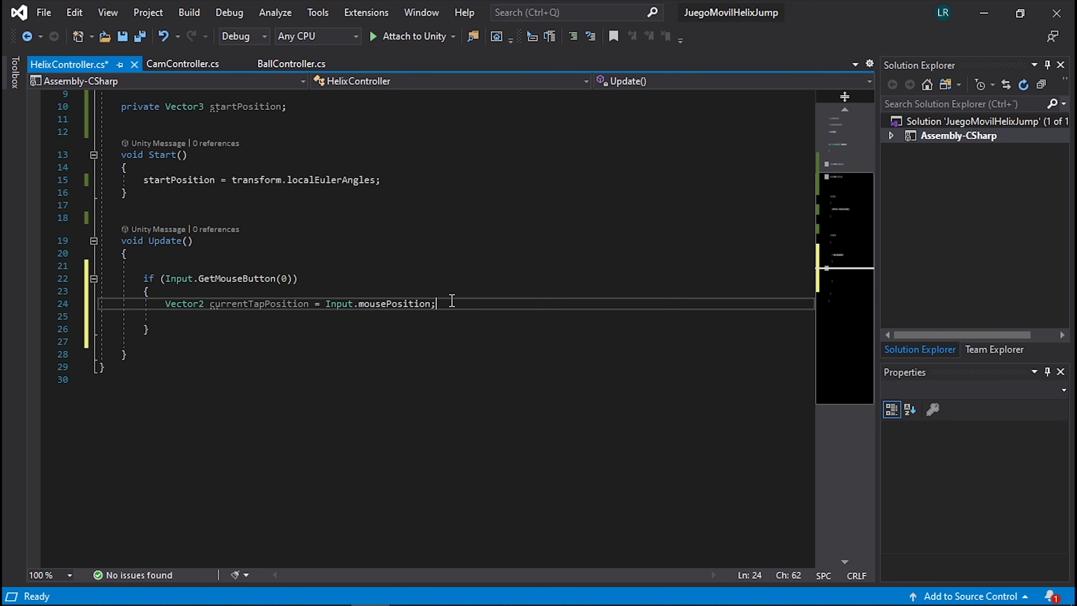
key("Return")
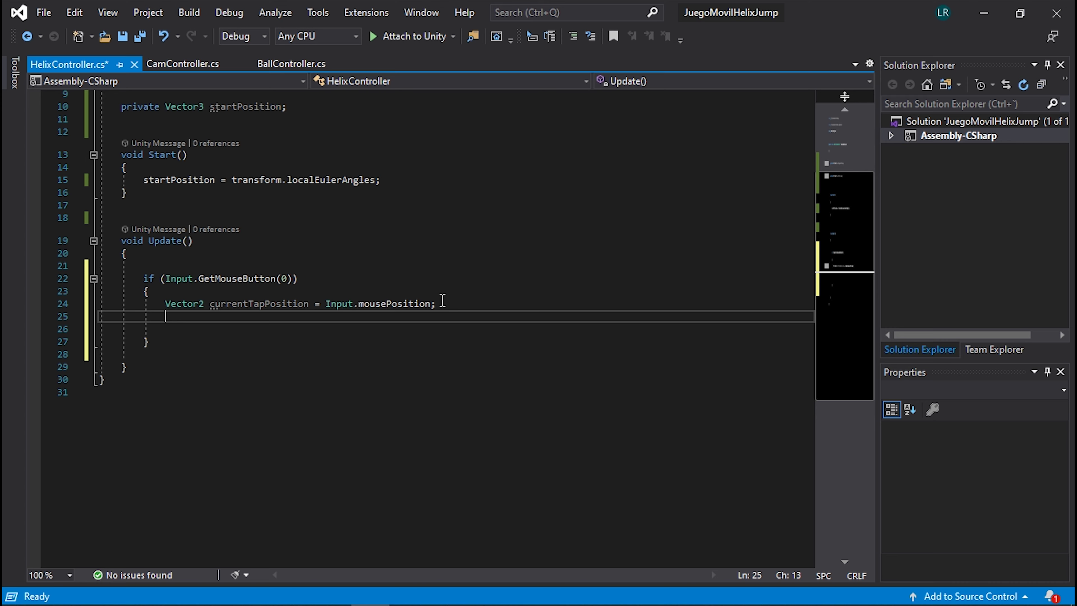
Add a nested if block with the condition lastTapPosition==Vector2.zero
key("Return")
type("if")
key("Tab")
key("Tab")
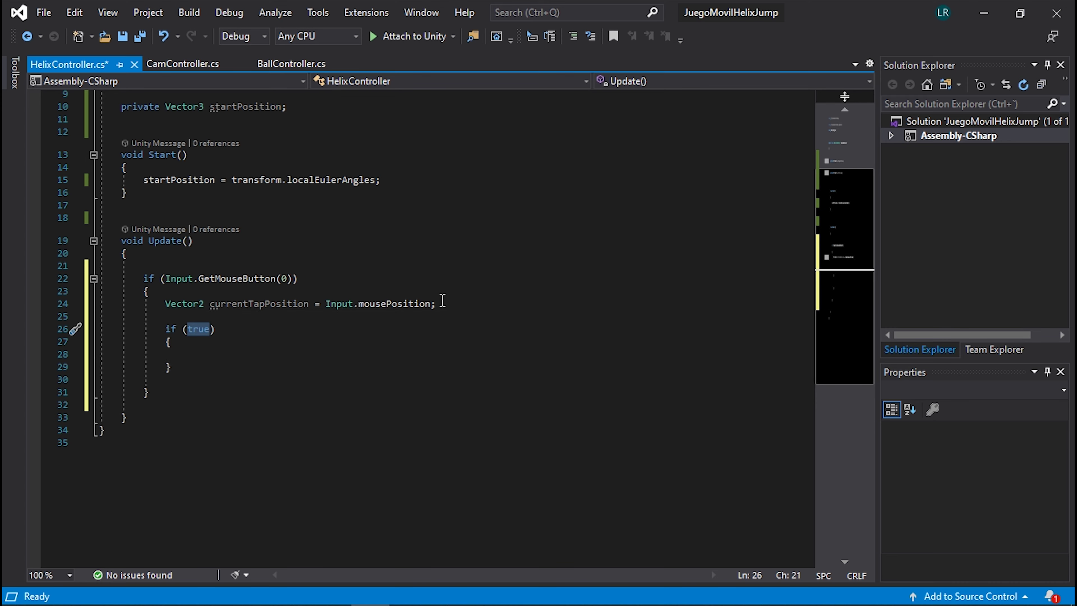
type("lasta")
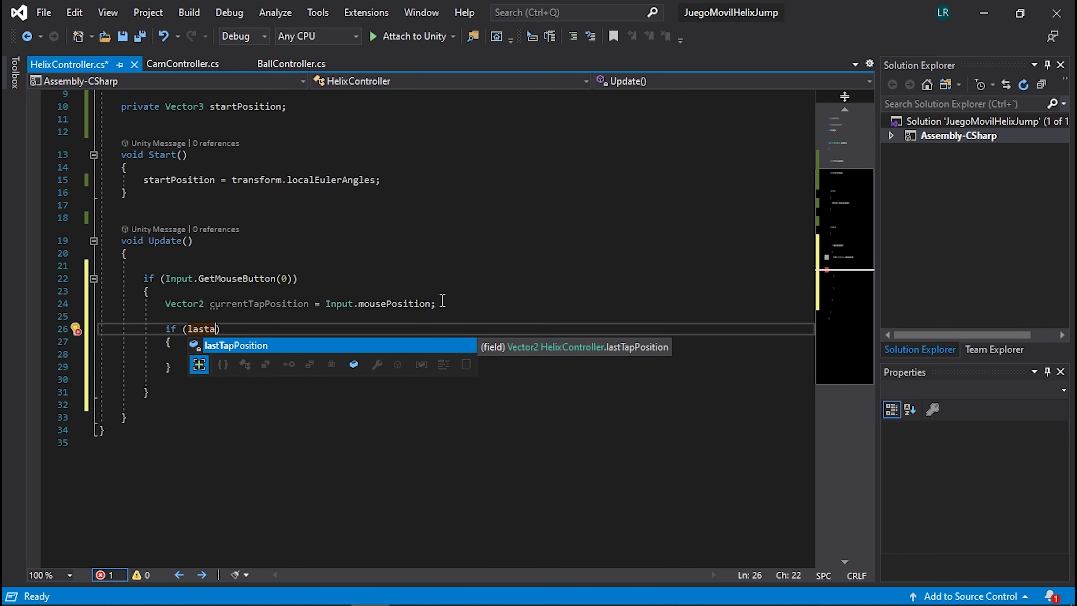
key("Tab")
type("==")
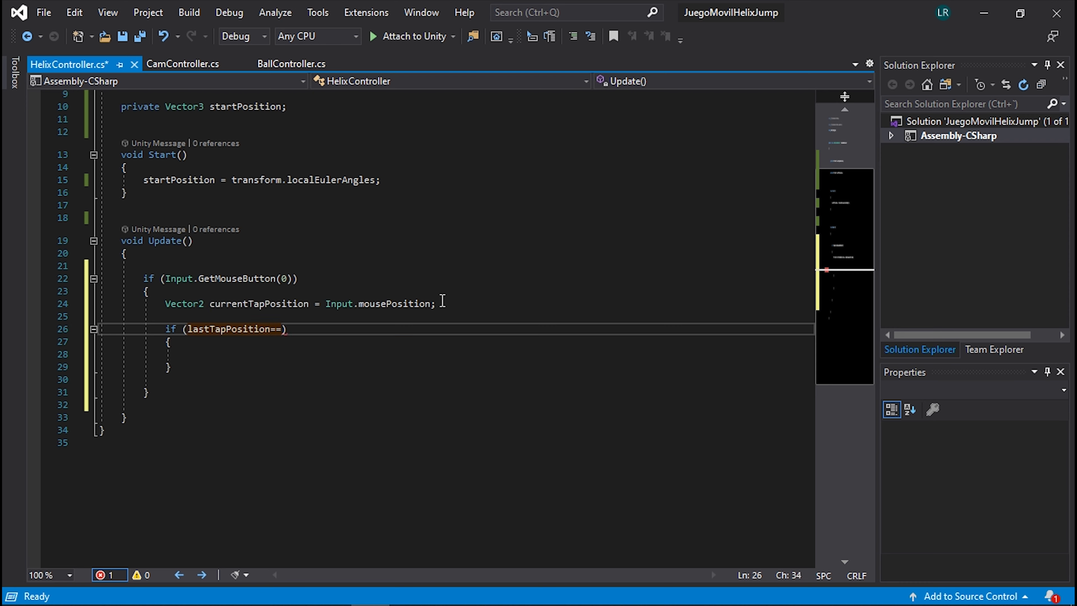
type("vec")
key("Tab")
type(".zr")
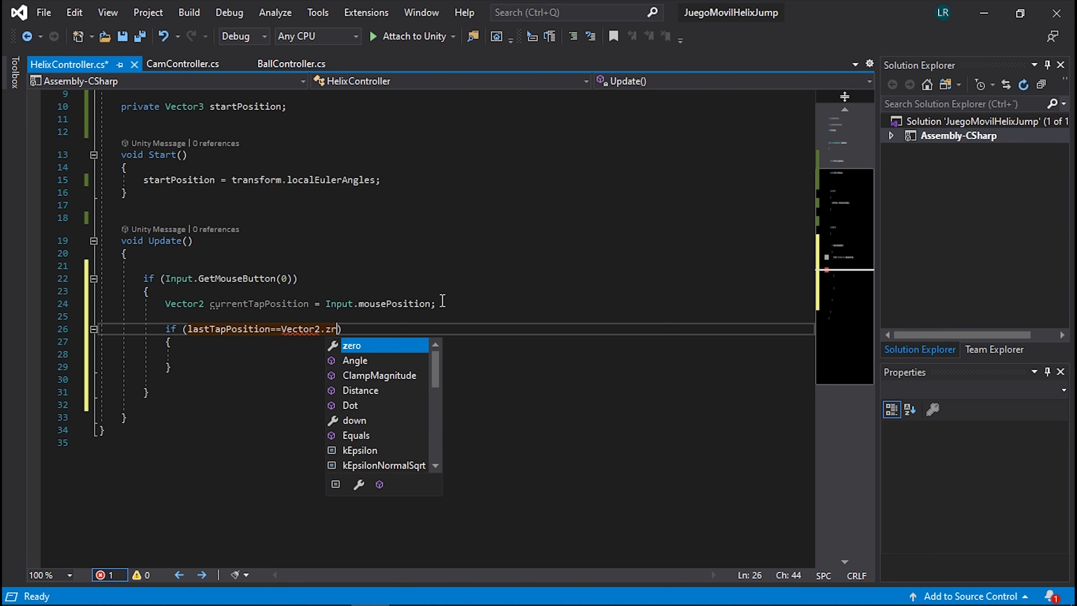
type("ro")
key("Tab")
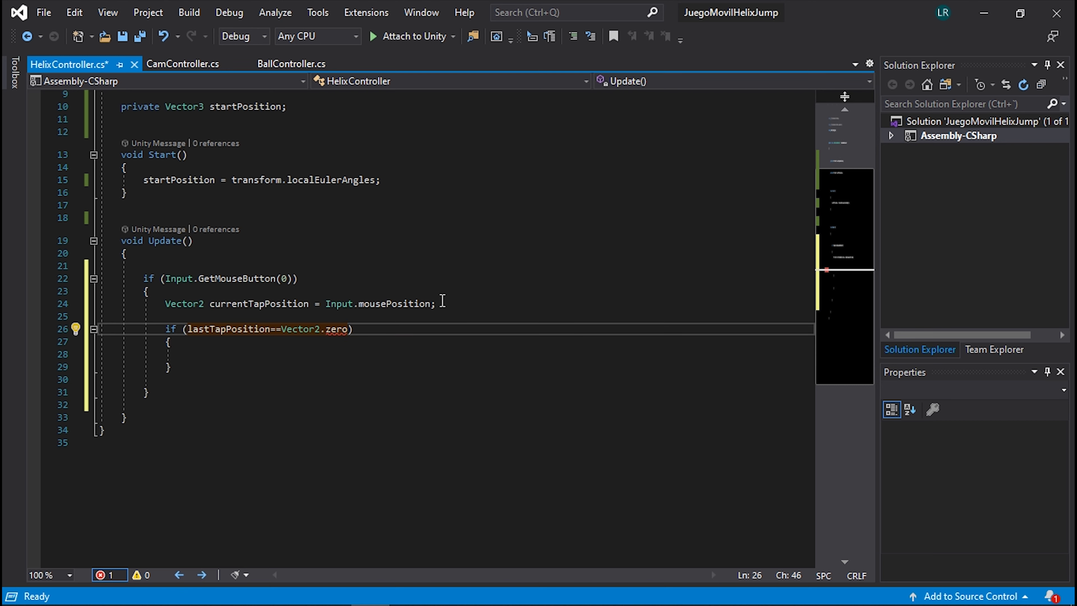
Inside that block, write lastTapPosition = currentTapPosition;
scroll(228, 353, "down", 1)
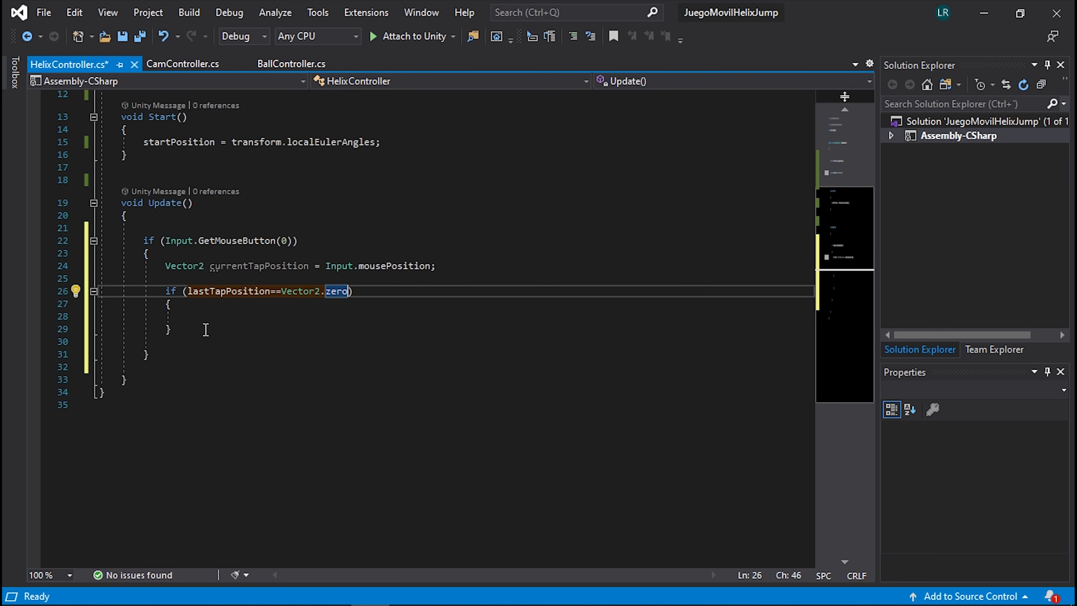
left_click(228, 318)
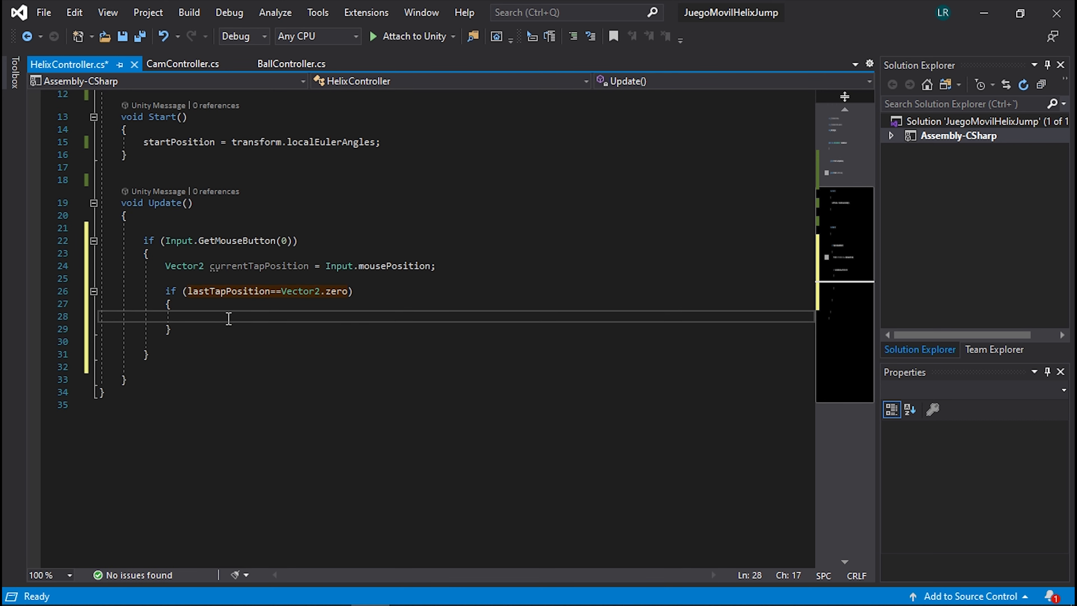
type("lastTa")
key("Tab")
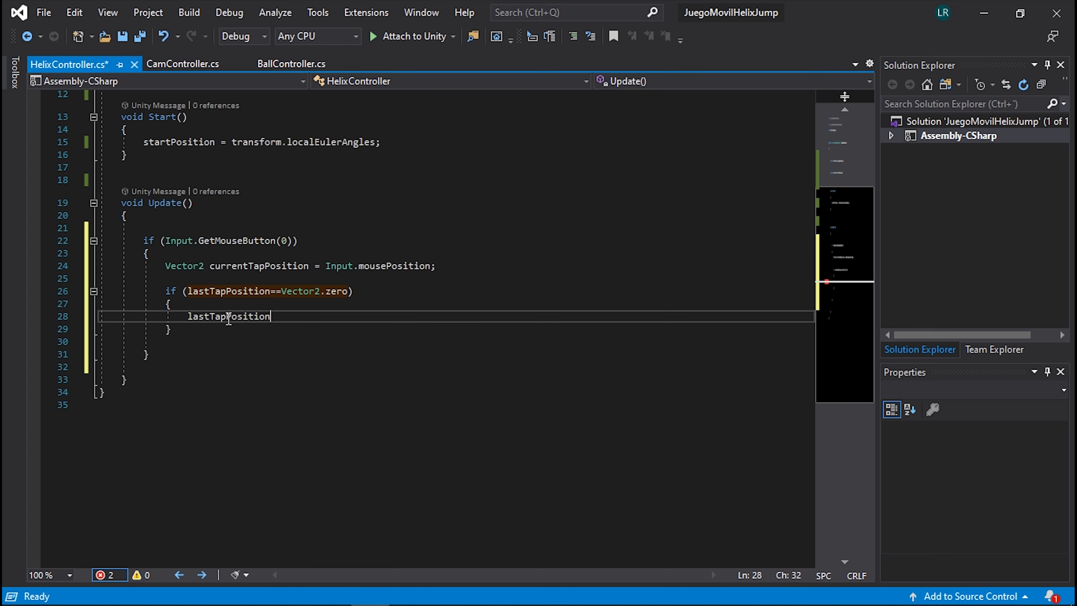
type("=curen")
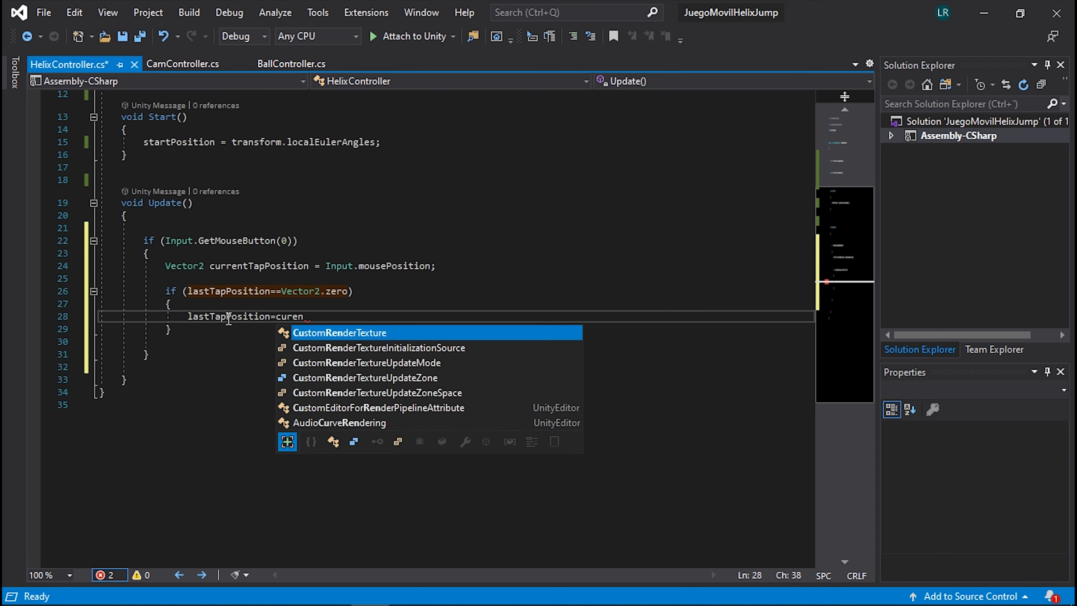
key("BackSpace")
key("BackSpace")
type("re")
key("Tab")
type(";")
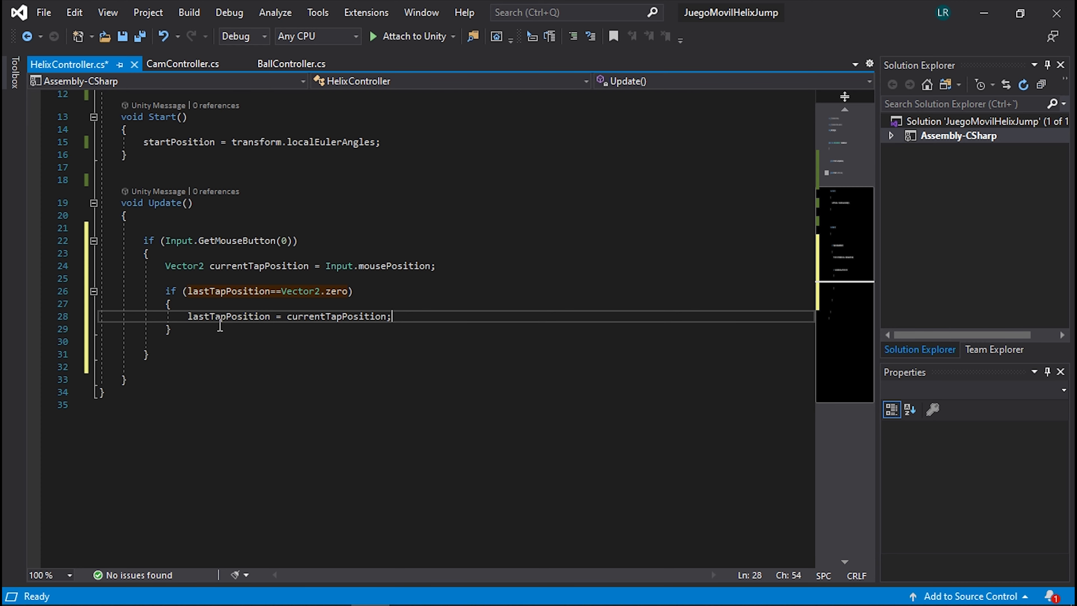
Below the if block, declare float distance = lastTapPosition.x - currentTapPosition;
left_click(199, 330)
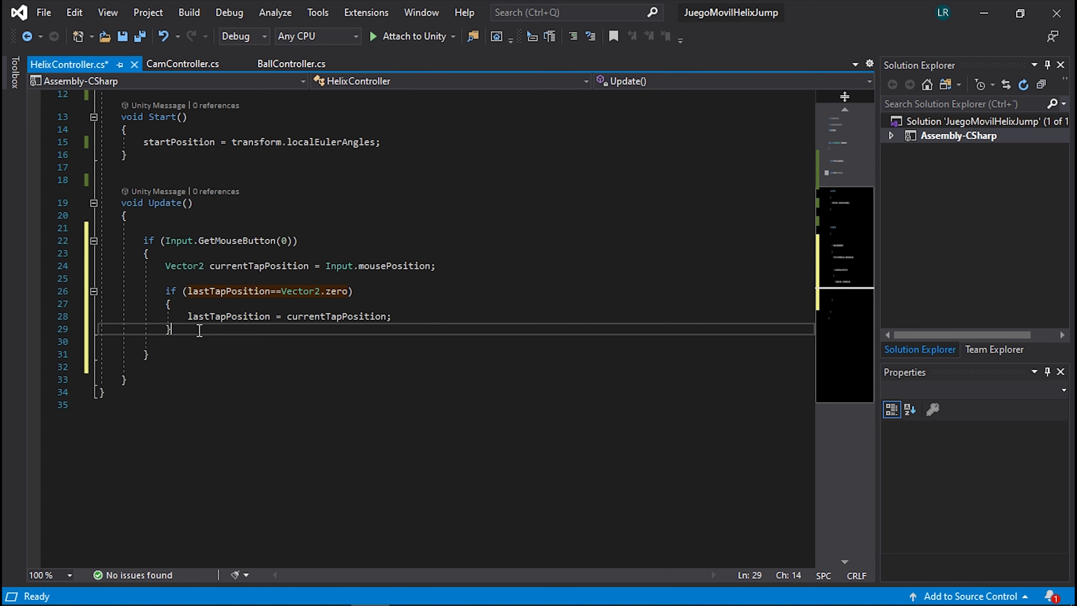
key("Return")
key("Return")
type("flo")
key("Tab")
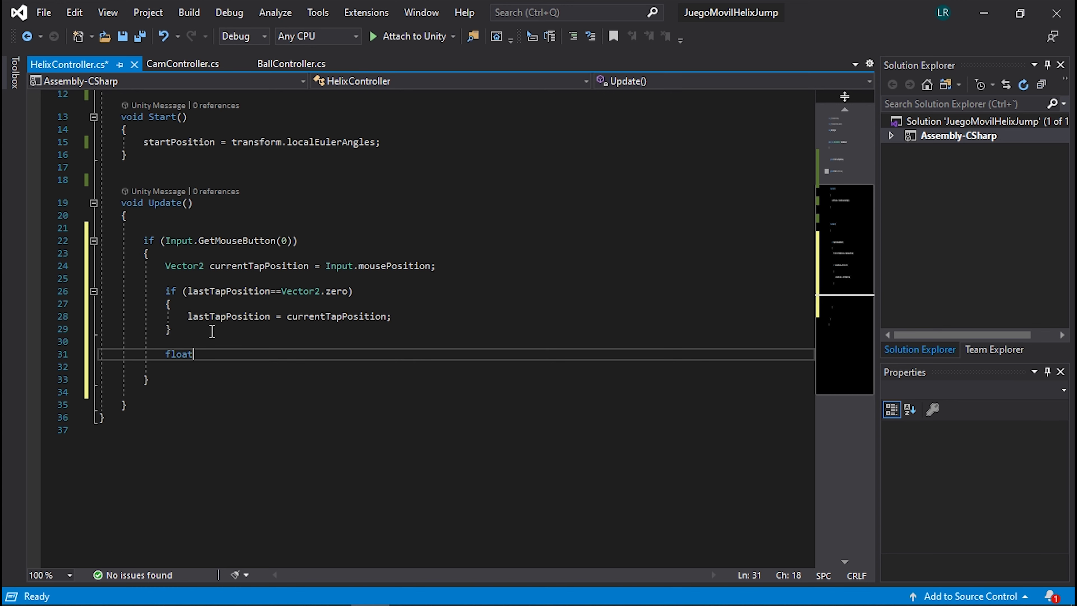
type("di")
key("BackSpace")
type("st")
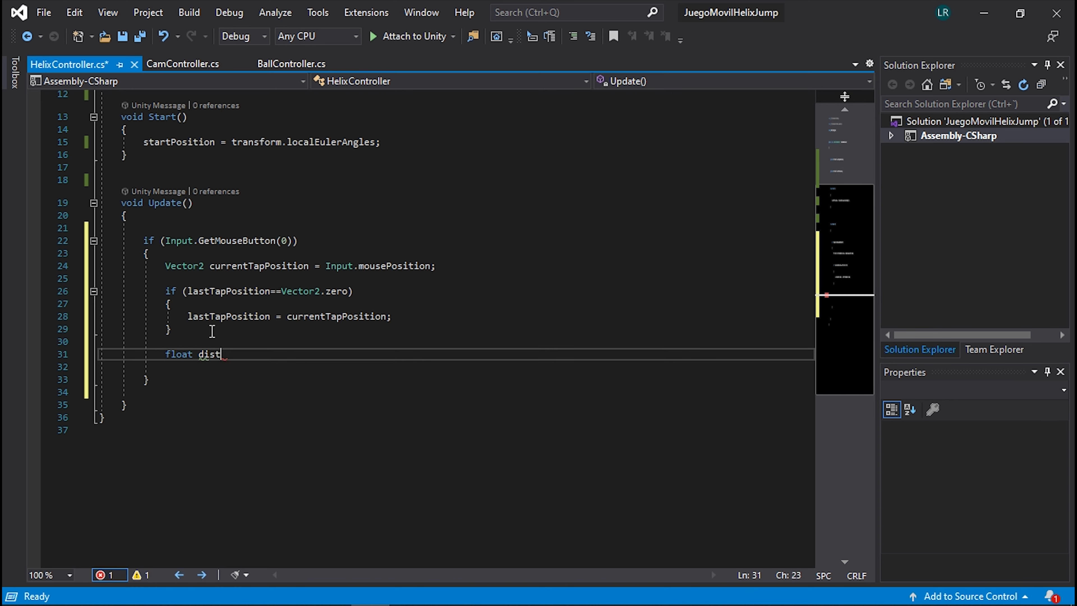
type("ance")
scroll(228, 335, "down", 1)
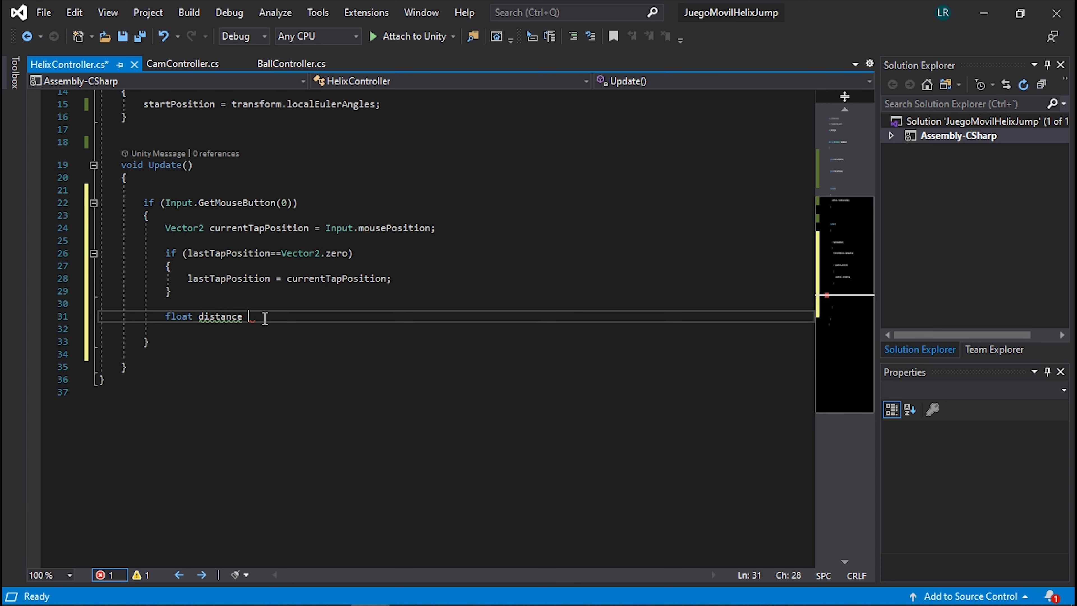
type("last")
key("BackSpace")
key("BackSpace")
key("BackSpace")
type("= last")
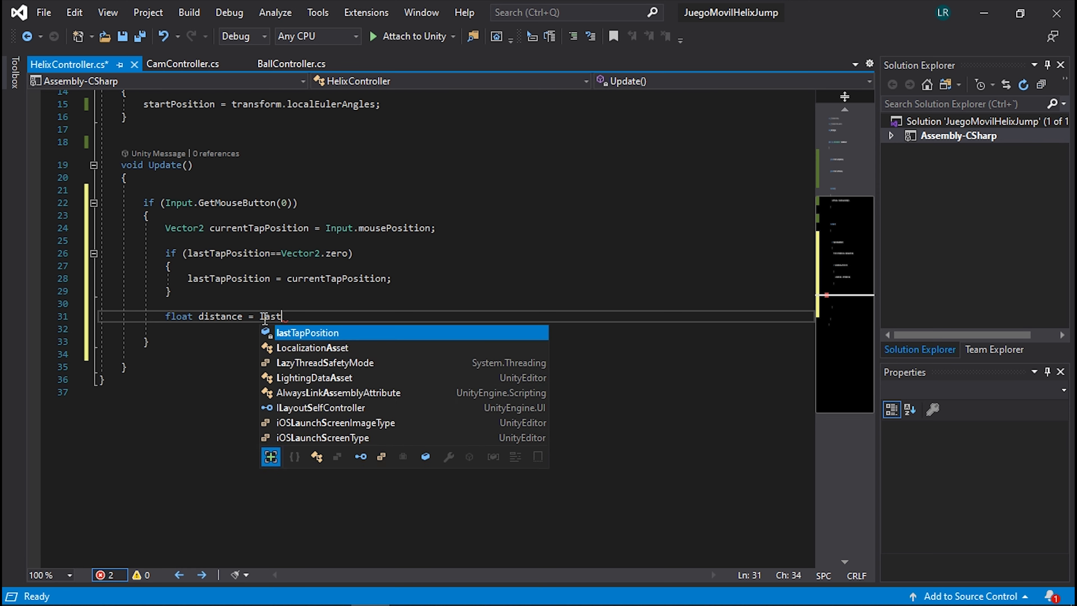
type("s")
key("Tab")
type("x")
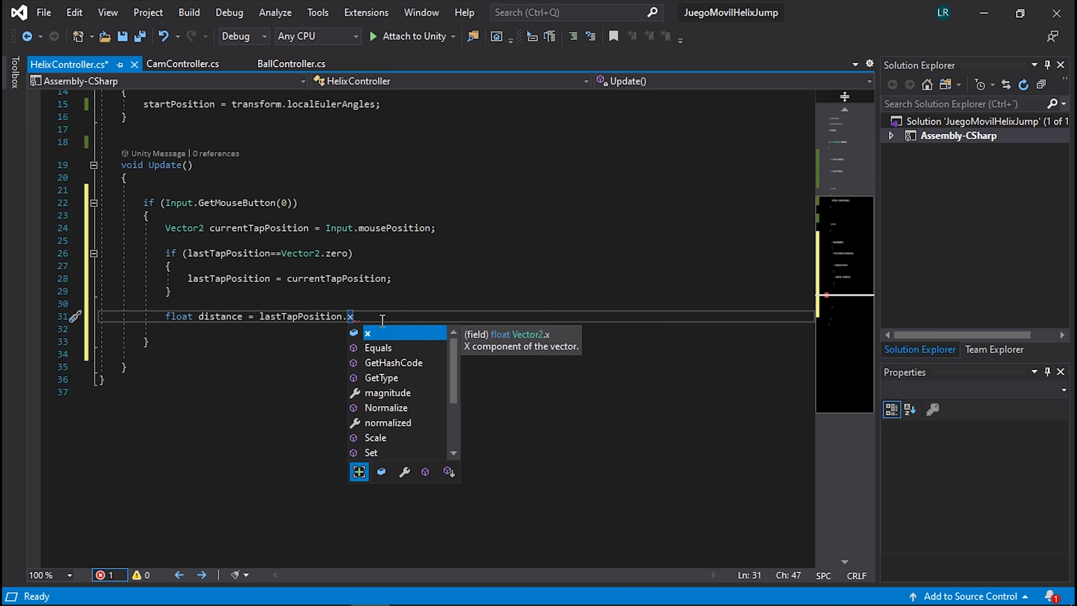
type("-curen")
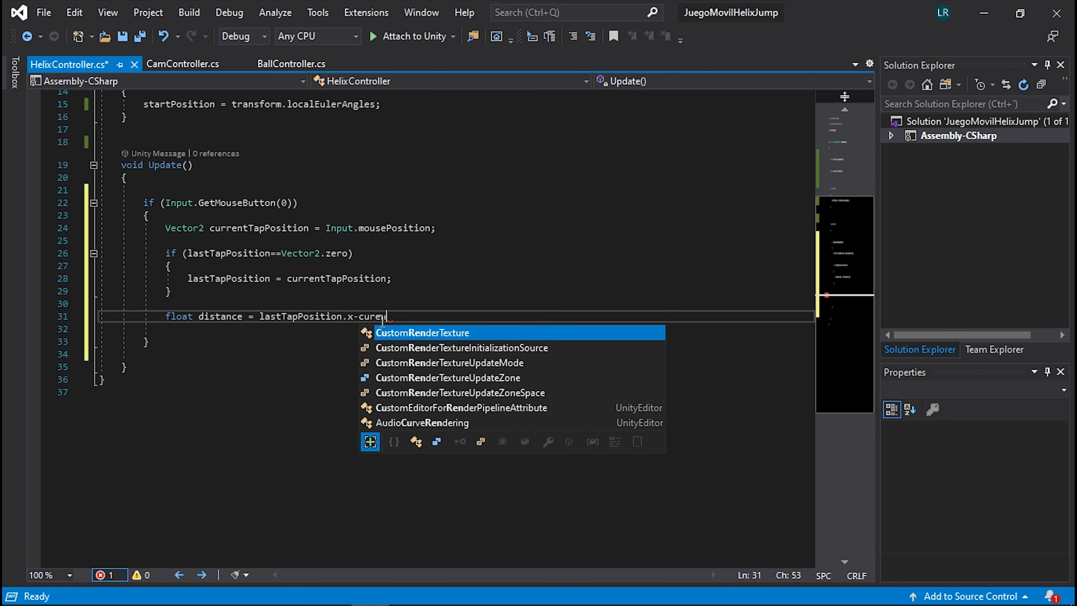
key("BackSpace")
key("BackSpace")
key("BackSpace")
type("urr")
key("Tab")
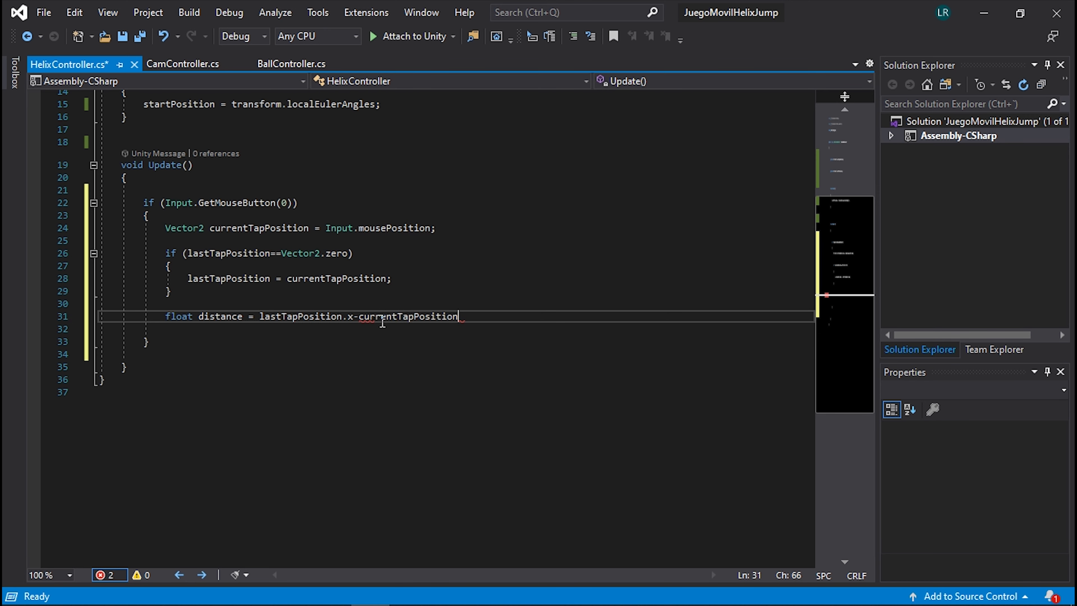
type(";")
On the next line, add lastTapPosition = currentTapPosition;
key("Return")
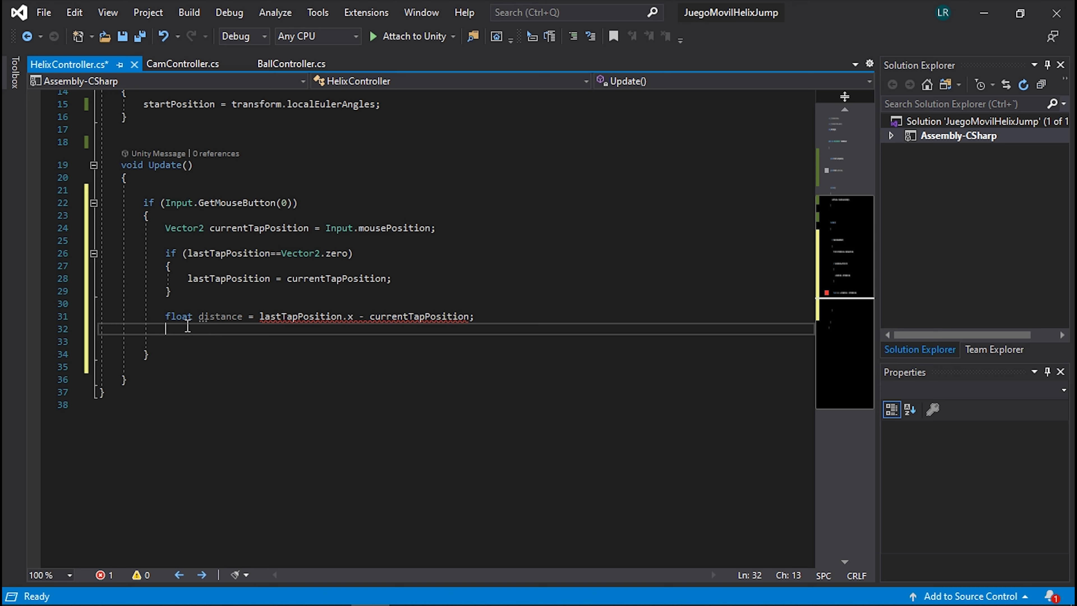
type("las")
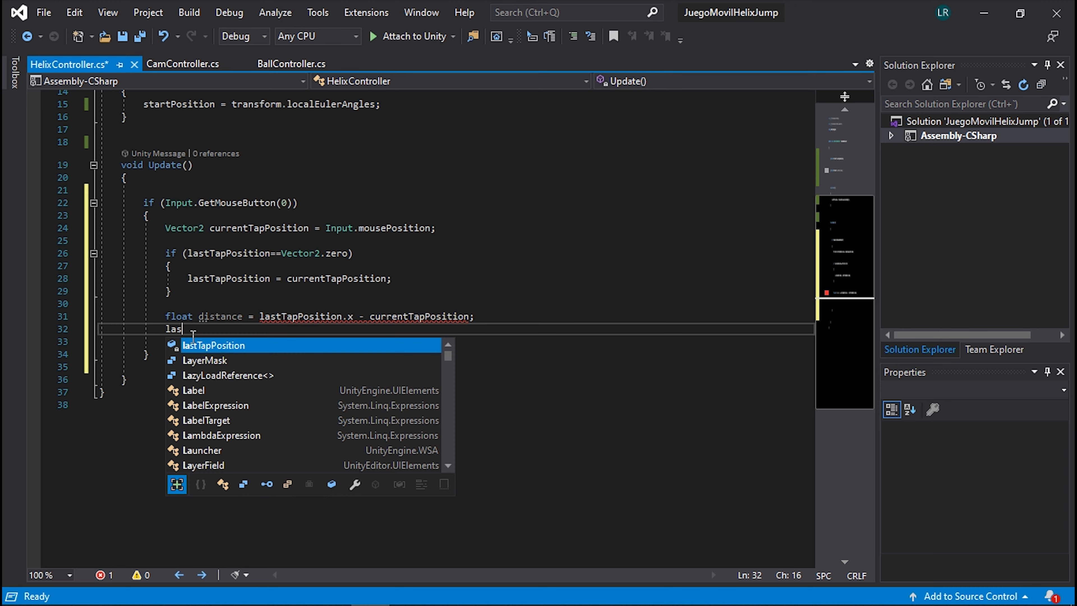
type("t")
key("Tab")
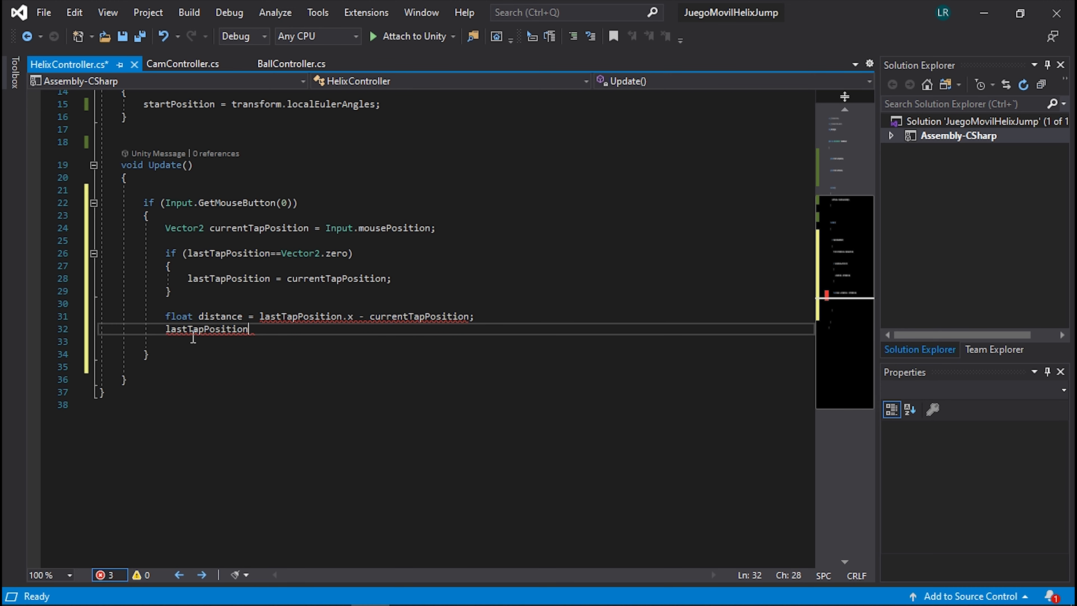
type("=cur")
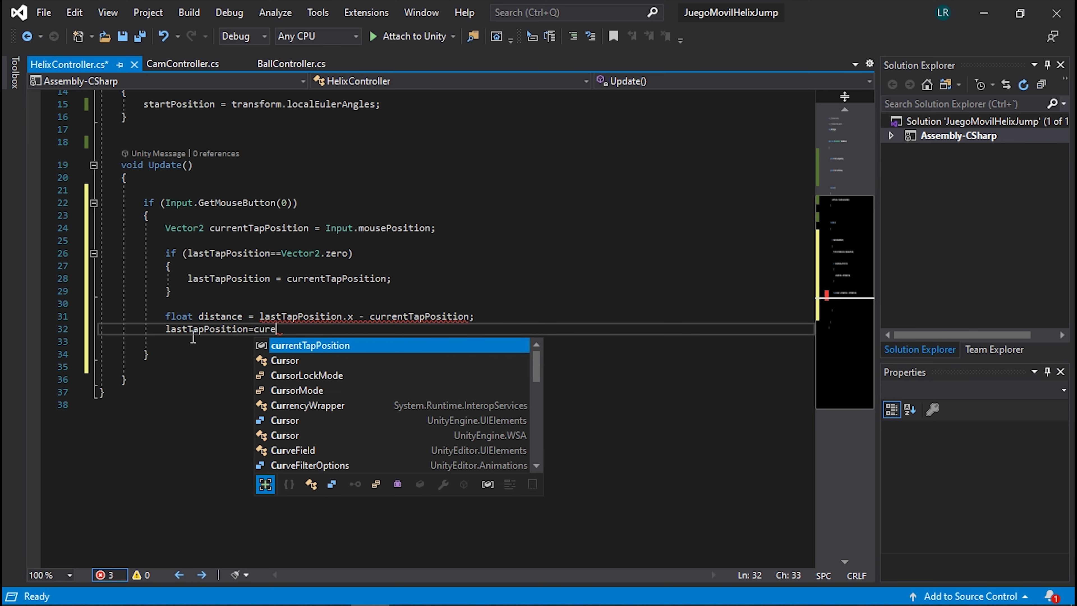
type("e")
key("BackSpace")
key("Tab")
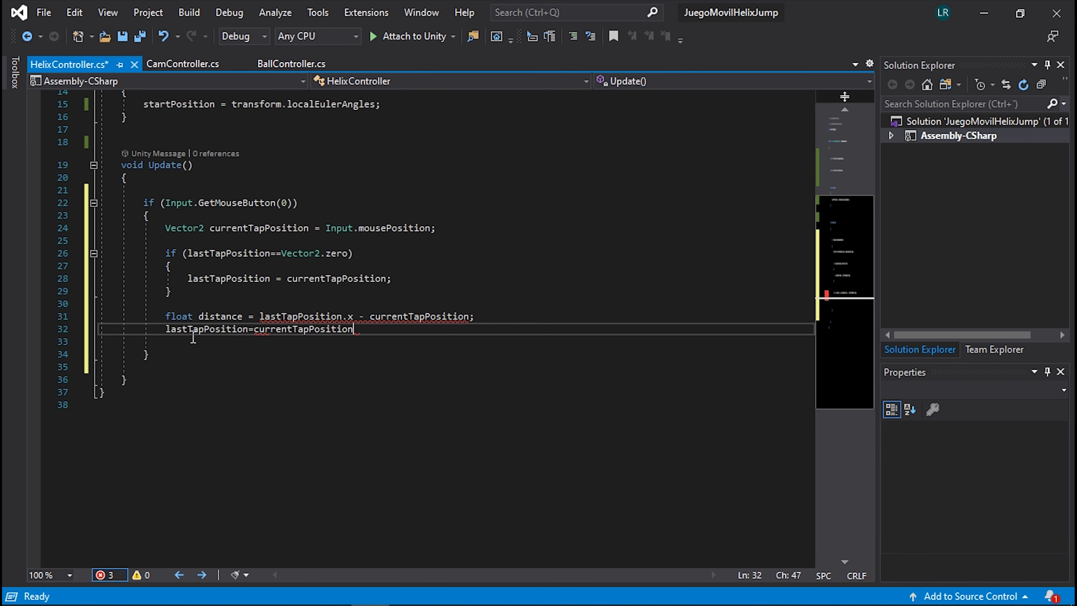
type(";")
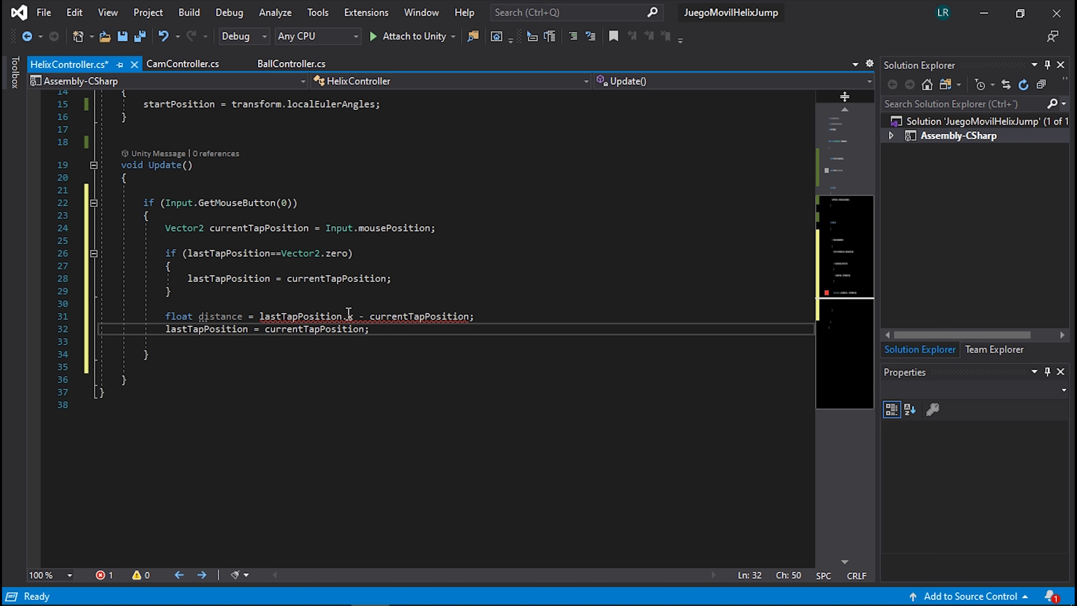
Append .x to currentTapPosition so the line reads lastTapPosition.x - currentTapPosition.x
left_click_drag(259, 316, 354, 316)
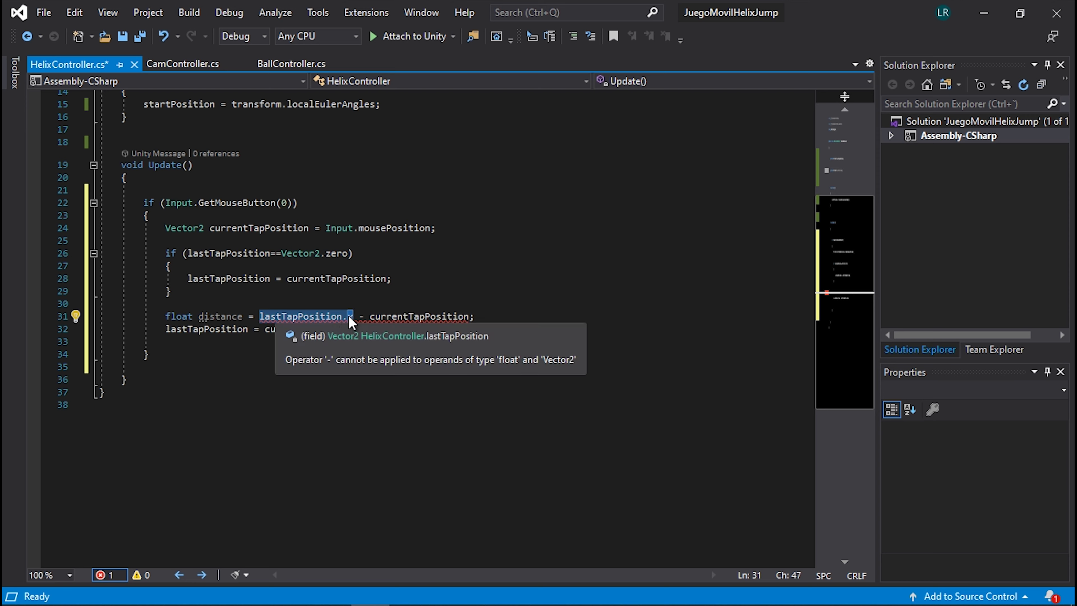
double_click(391, 316)
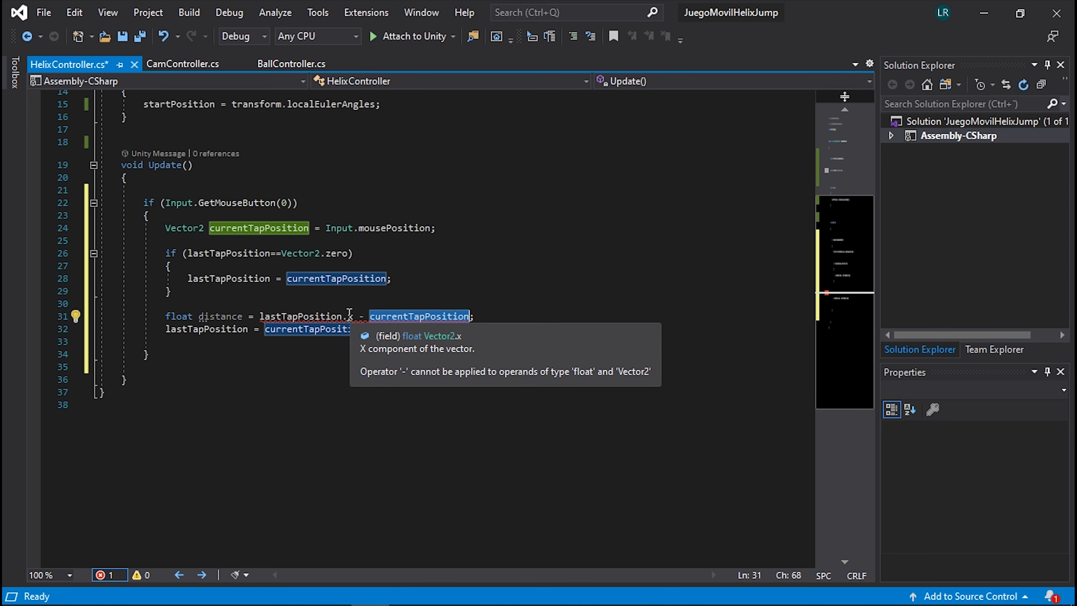
left_click_drag(369, 316, 472, 316)
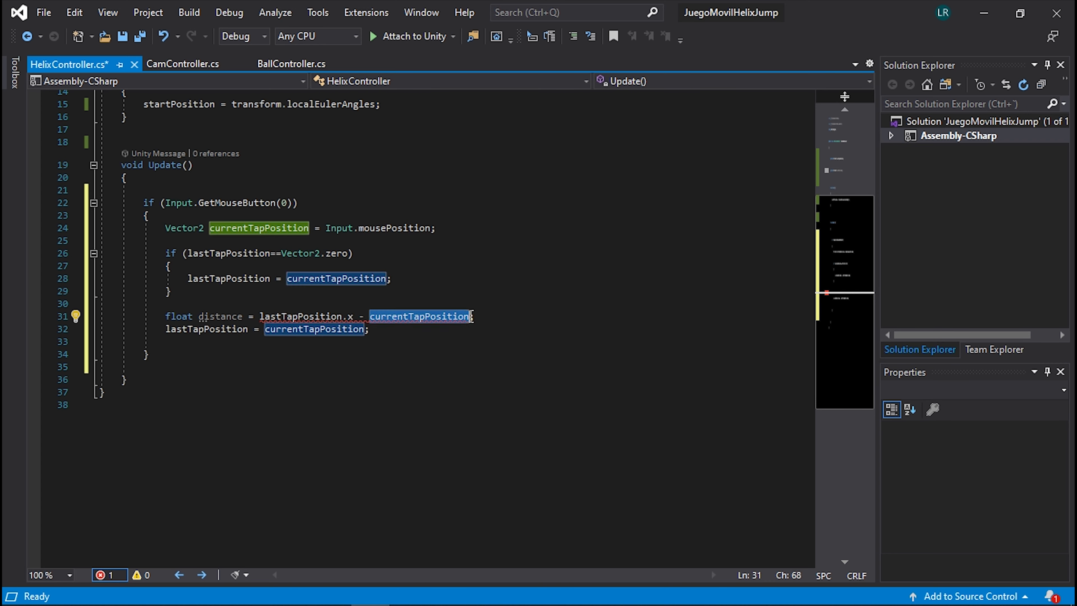
type(".x")
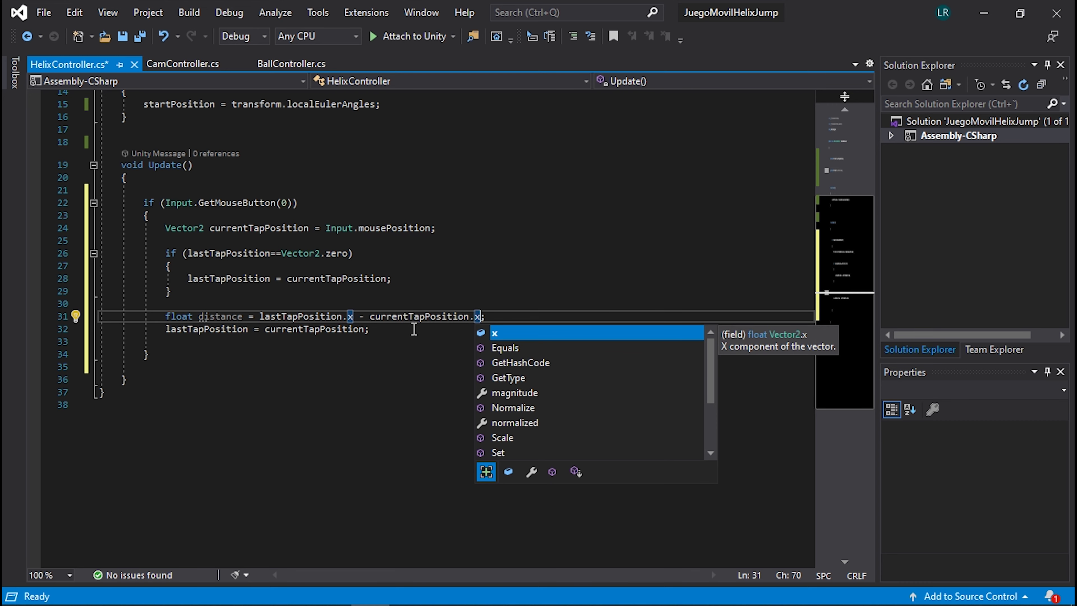
left_click(396, 330)
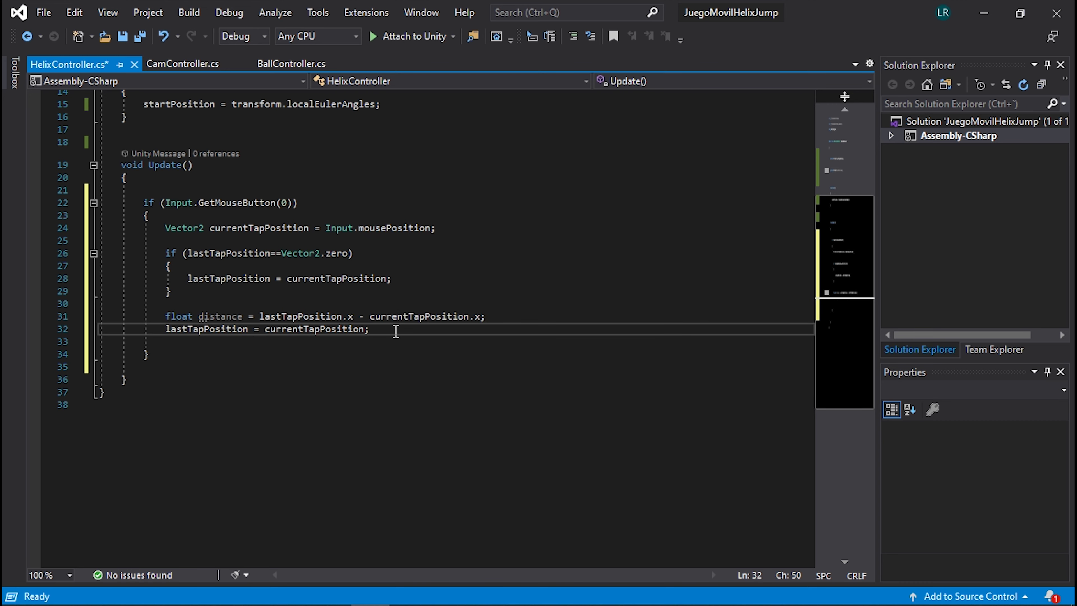
Add transform.Rotate(Vector3.up * distance); on a new line and save HelixController.cs
key("Return")
key("Return")
type("tr")
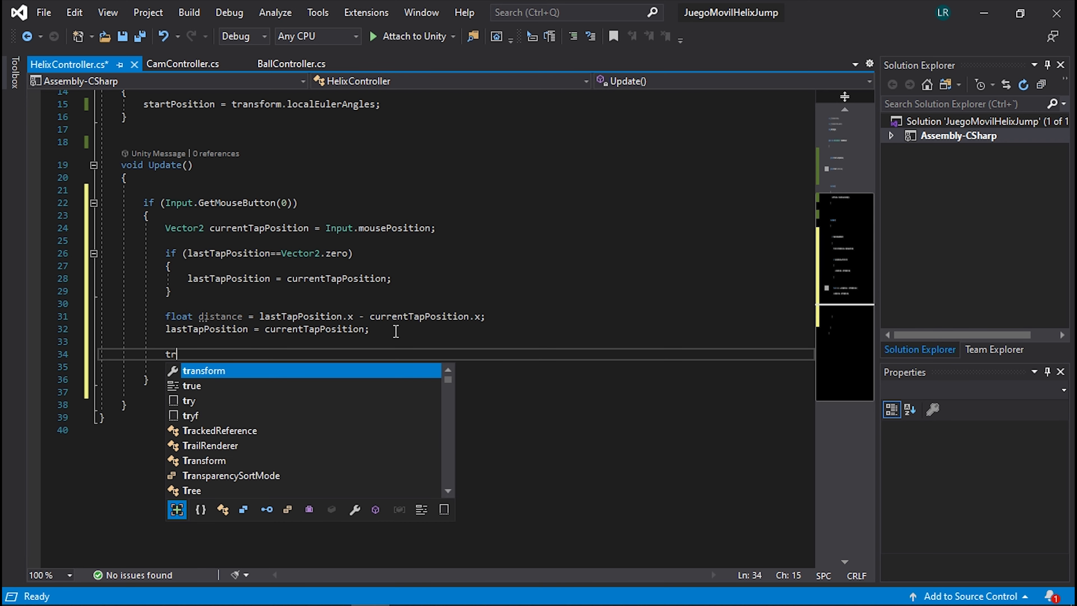
type("a")
key("Tab")
type(".ro")
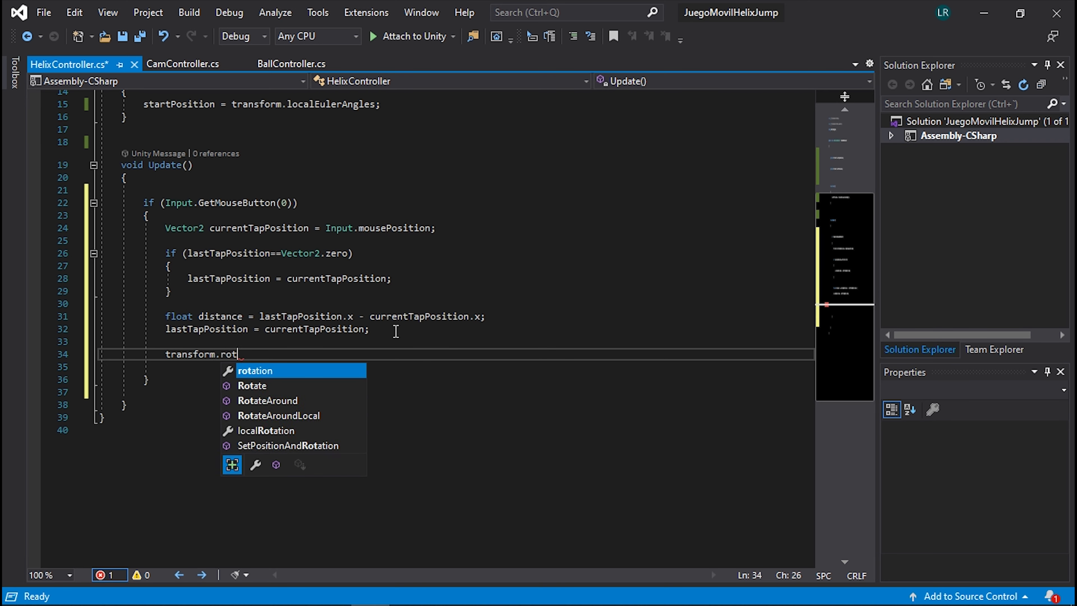
type("tat")
key("Down")
key("Tab")
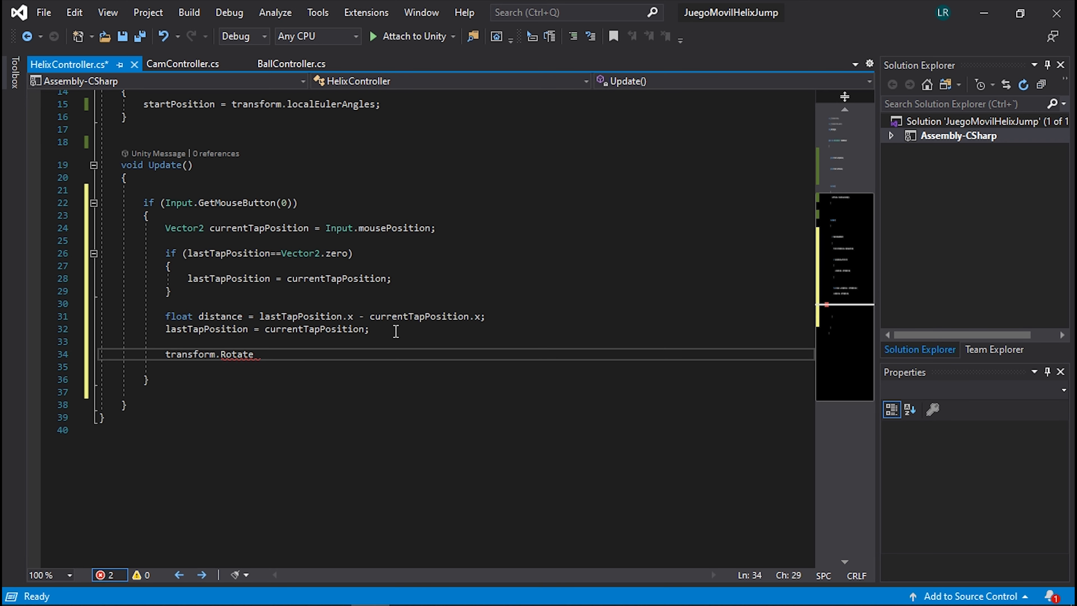
type("(vec")
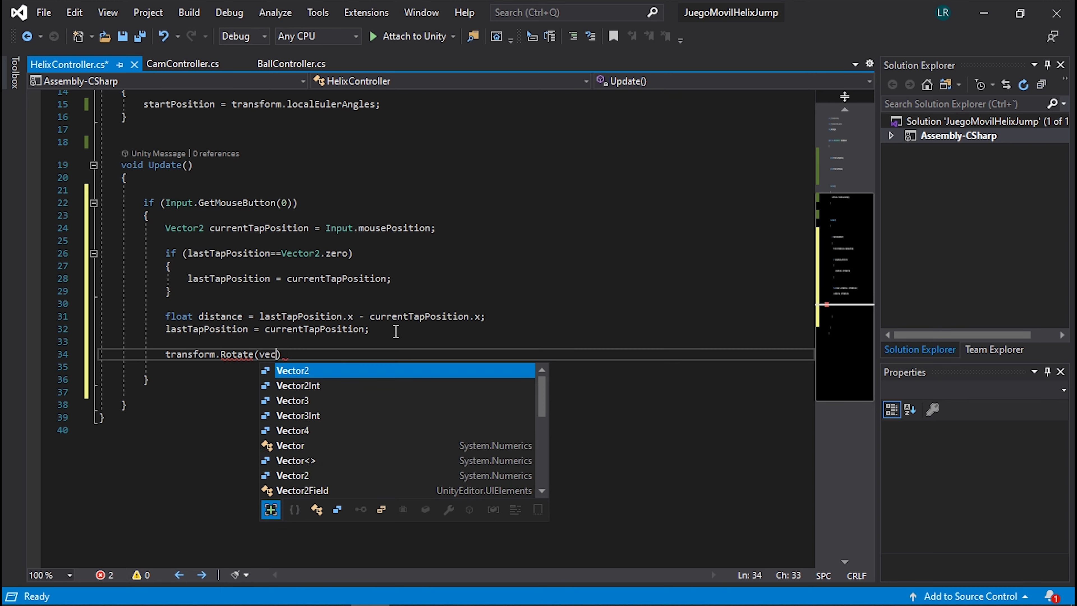
type("3")
key("Tab")
type(".up ")
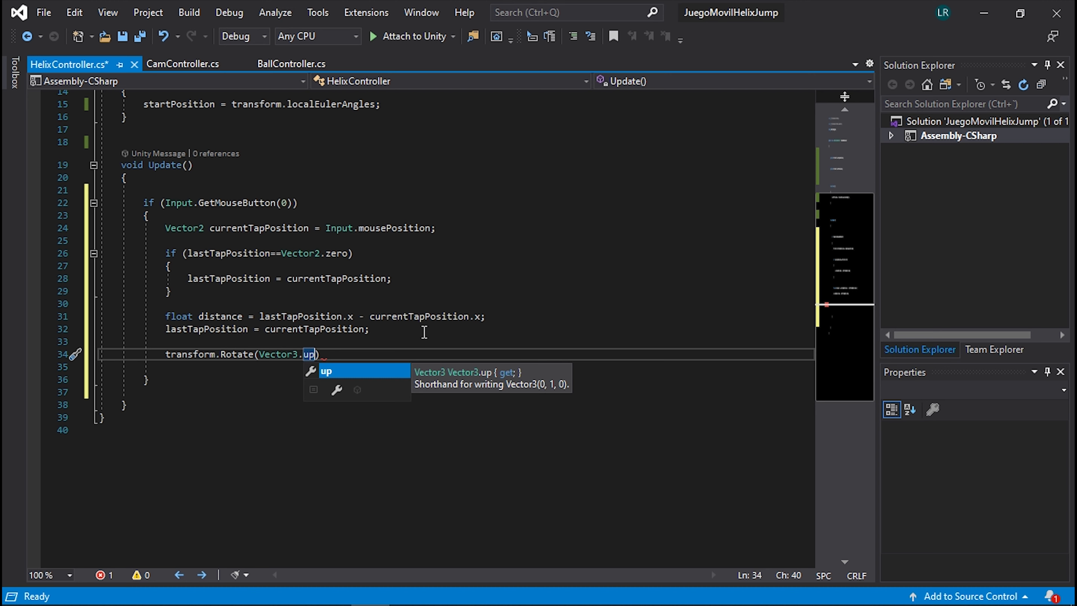
type("* distance)")
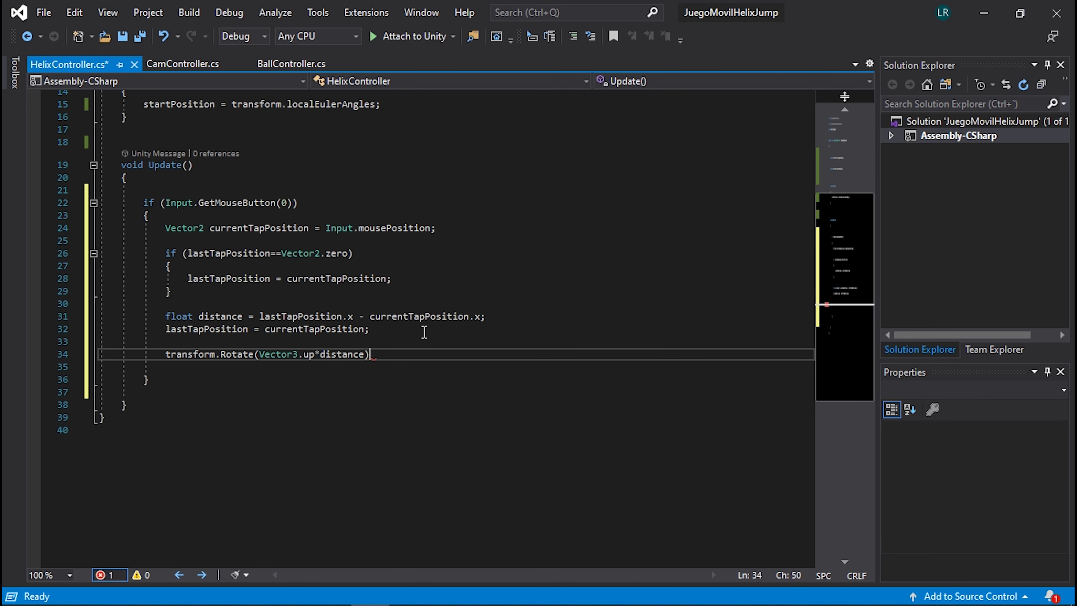
type(";")
key("ctrl+s")
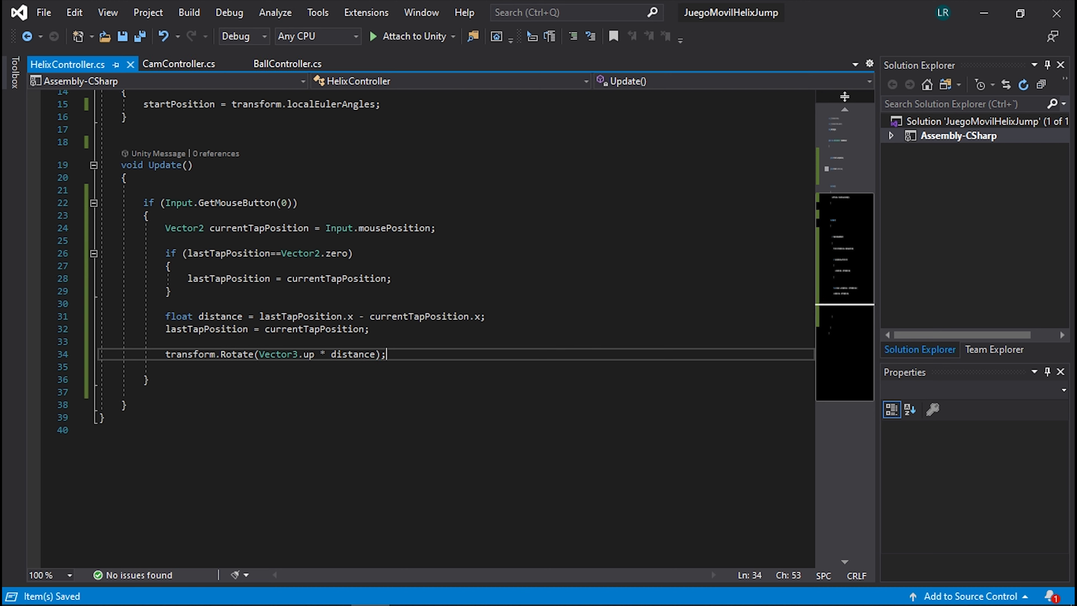
After the tap block, add an if (Input.GetMouseButtonUp(0)) statement
left_click(169, 381)
key("Return")
key("Return")
type("if")
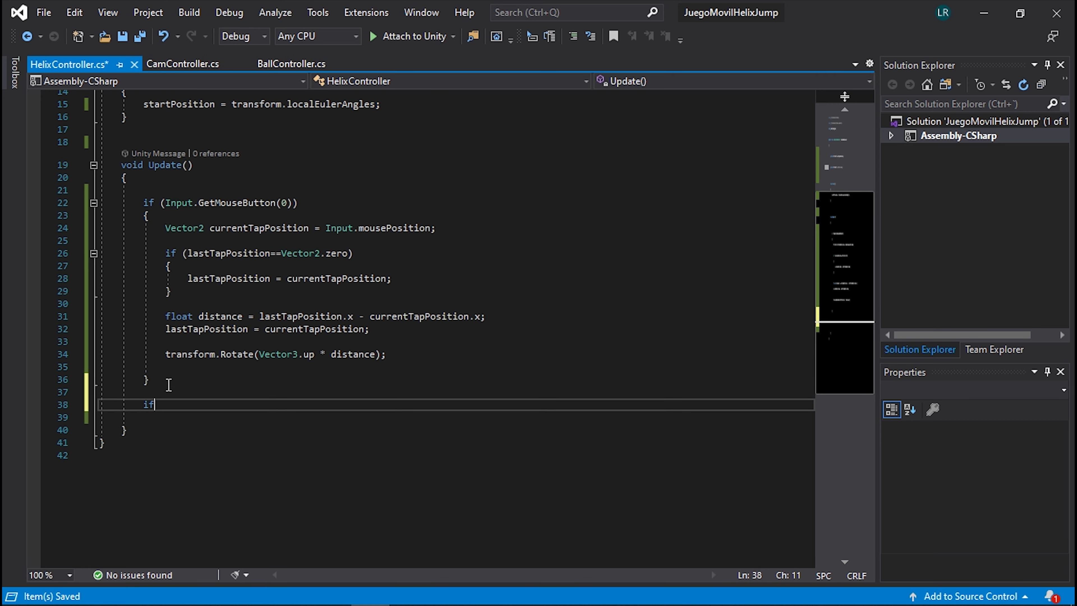
key("Tab")
key("Tab")
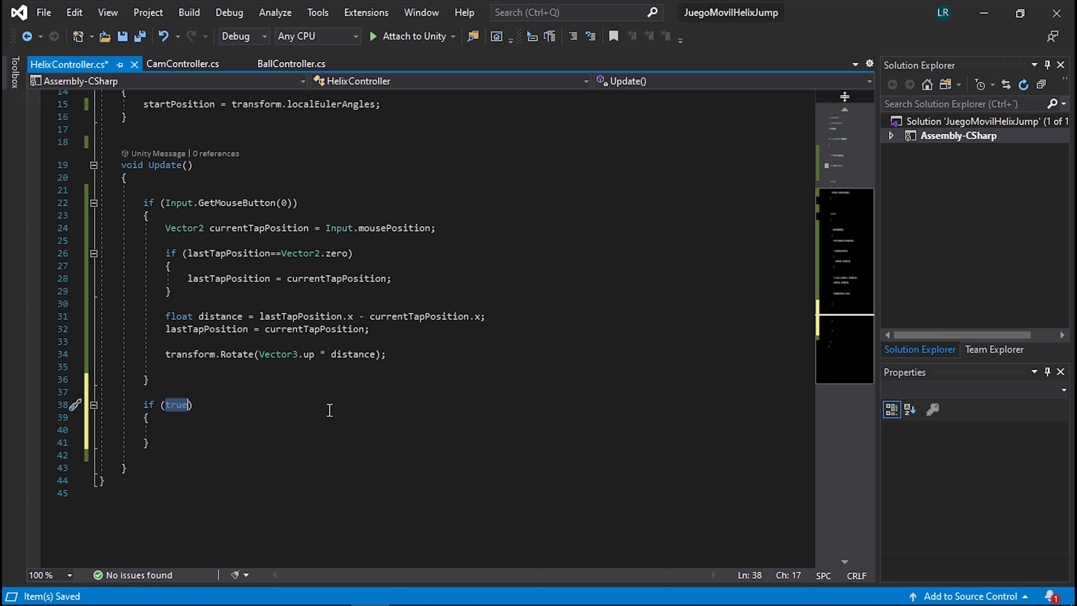
type("ino")
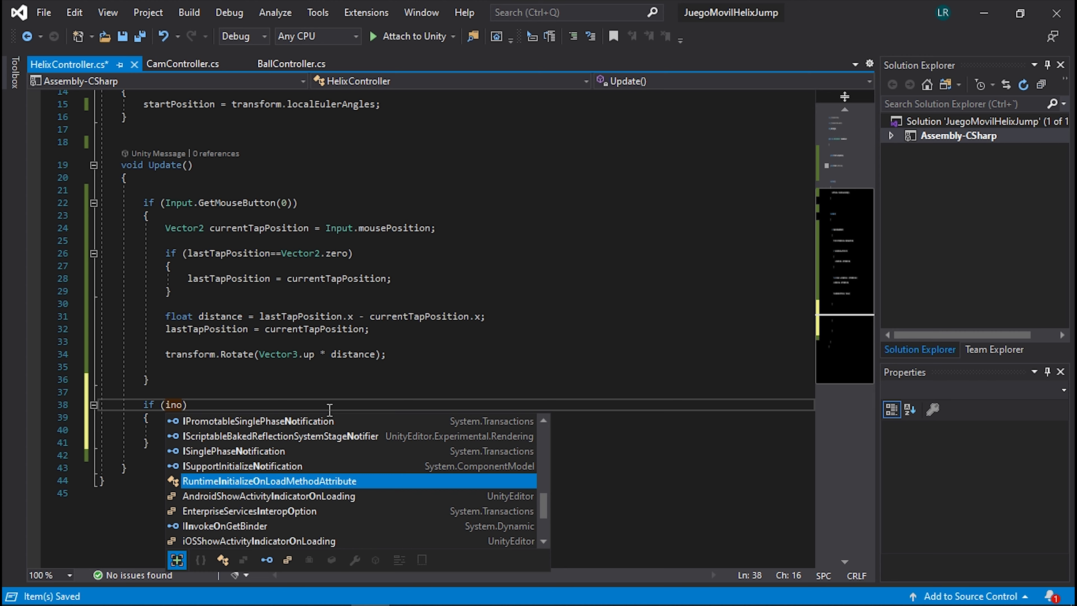
key("BackSpace")
type("put")
key("Tab")
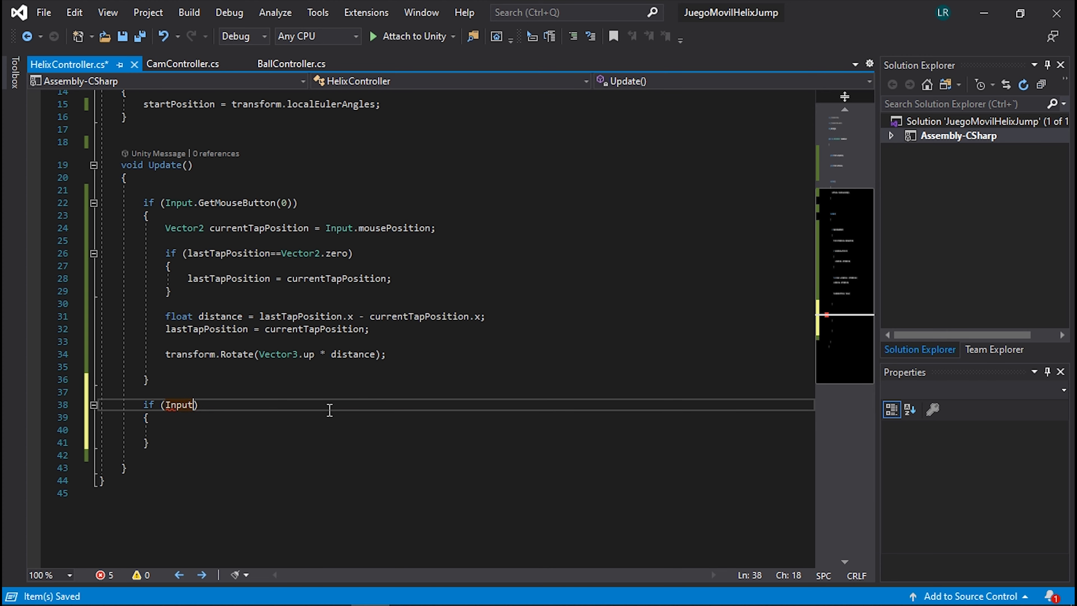
type(".get")
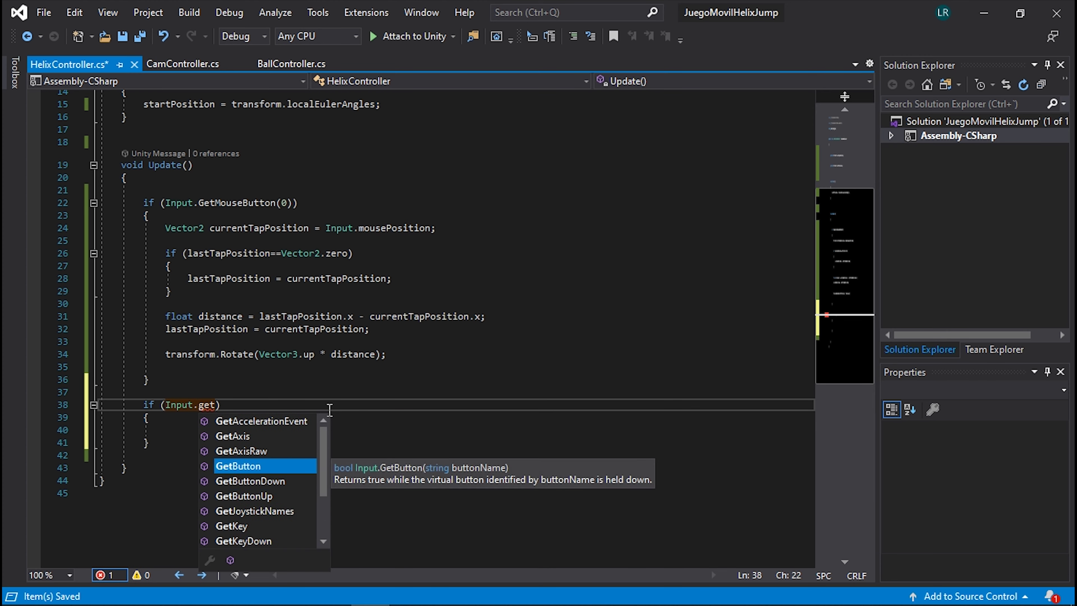
key("Down")
key("Down")
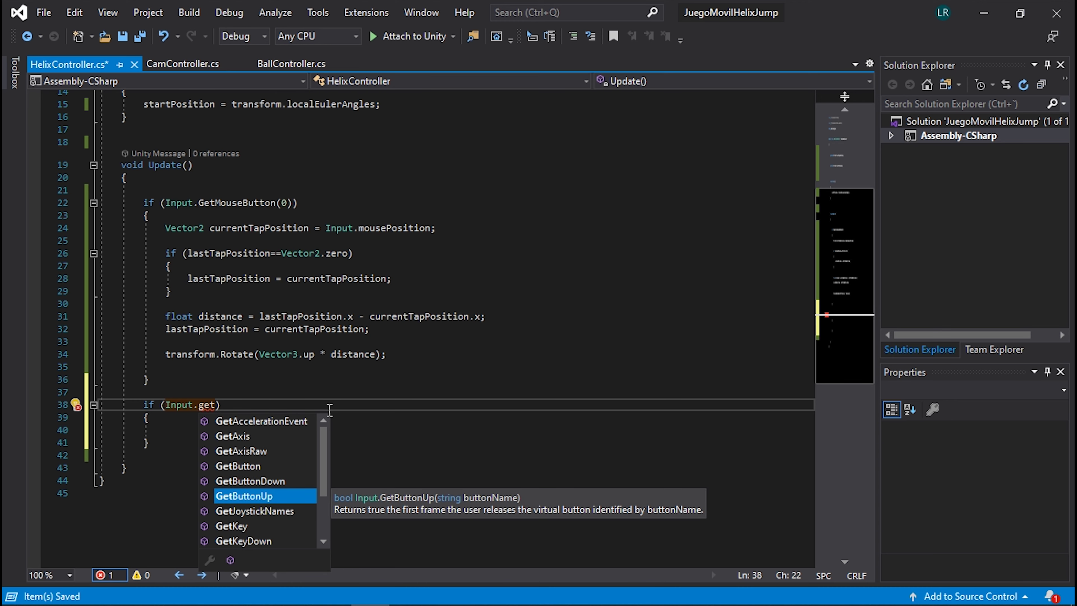
key("Down")
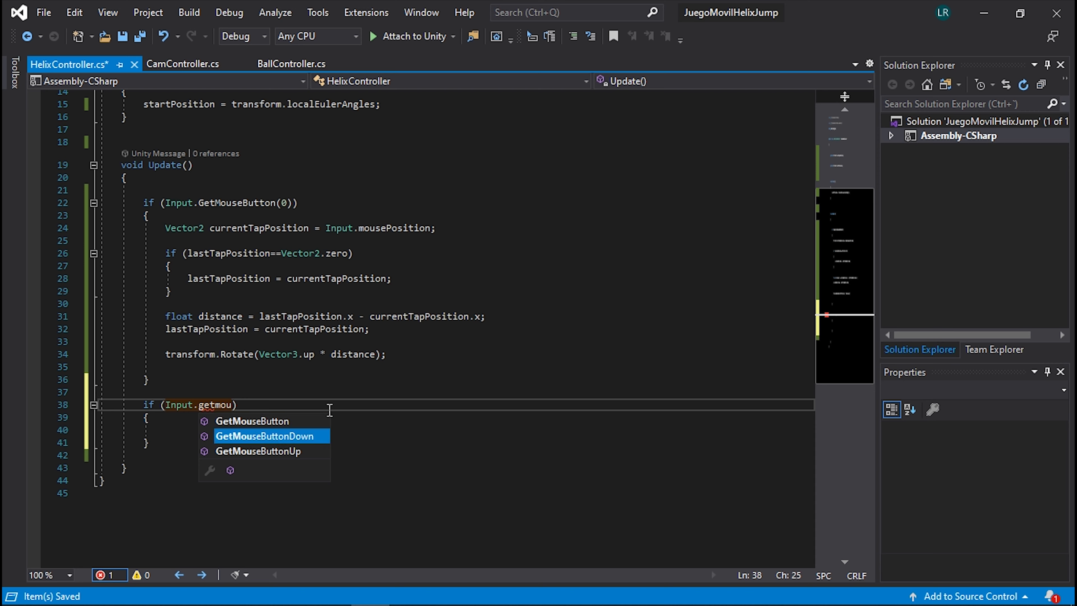
key("Down")
key("Tab")
type("(0")
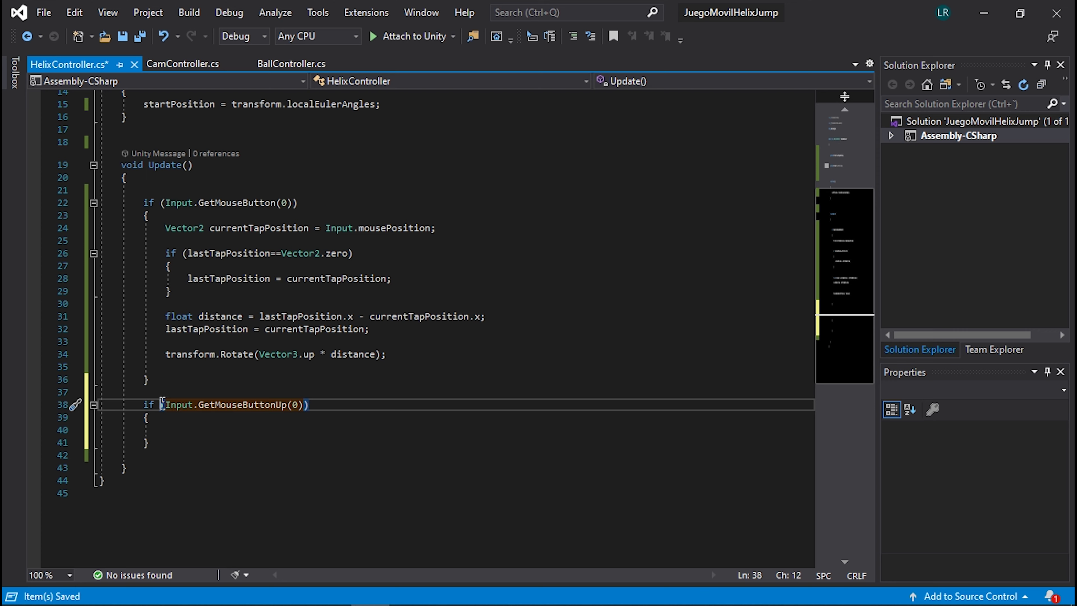
Set lastTapPosition = Vector2.zero; inside the if body, then return to Unity
left_click_drag(161, 405, 361, 406)
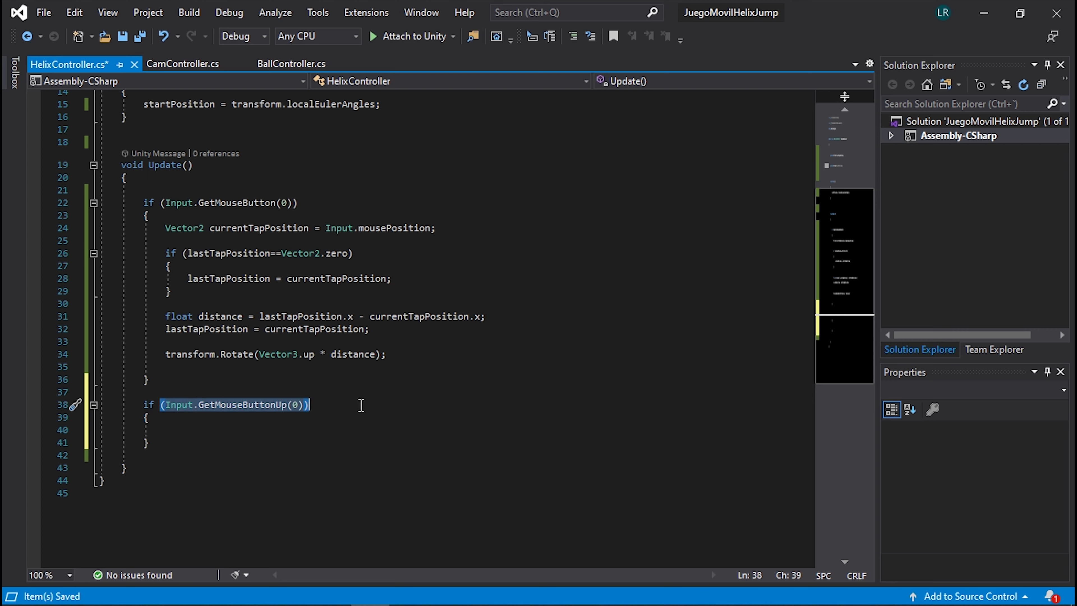
left_click(218, 431)
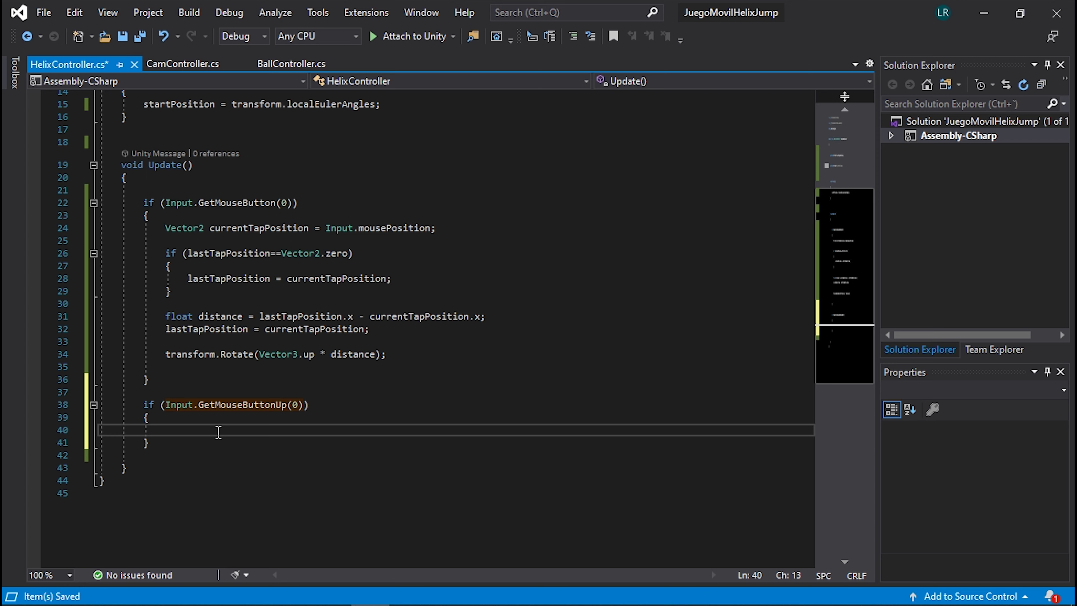
type("lasta")
key("Tab")
type("=")
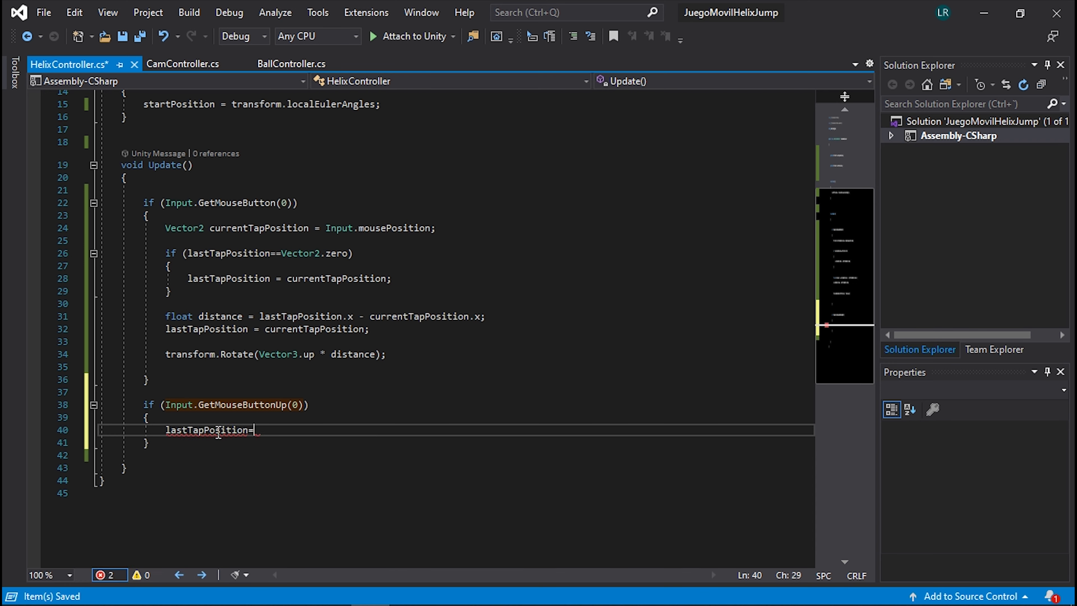
type("vec")
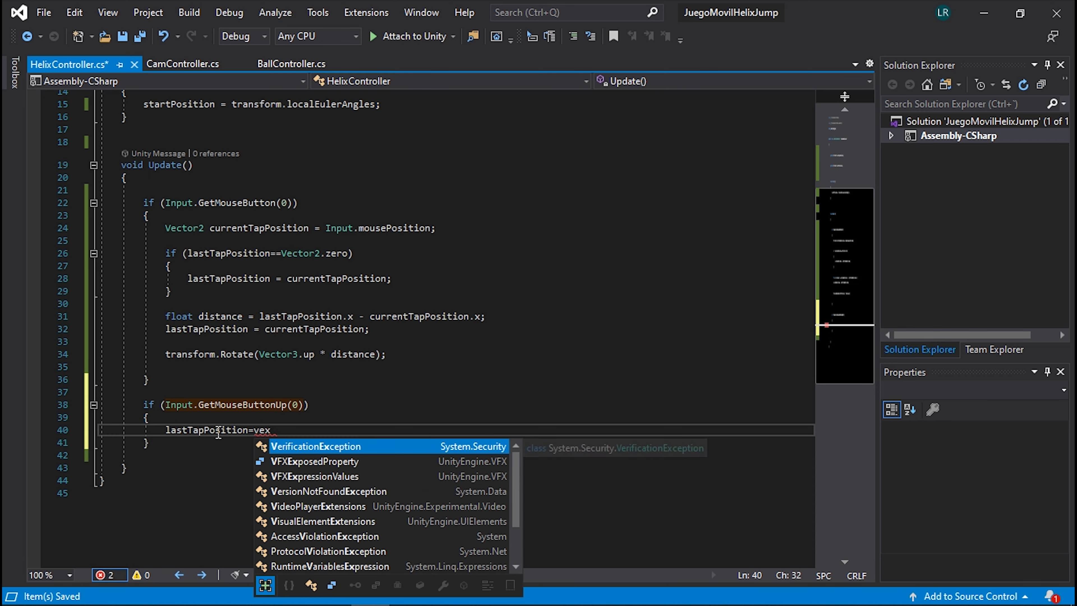
key("Up")
key("Up")
type(".")
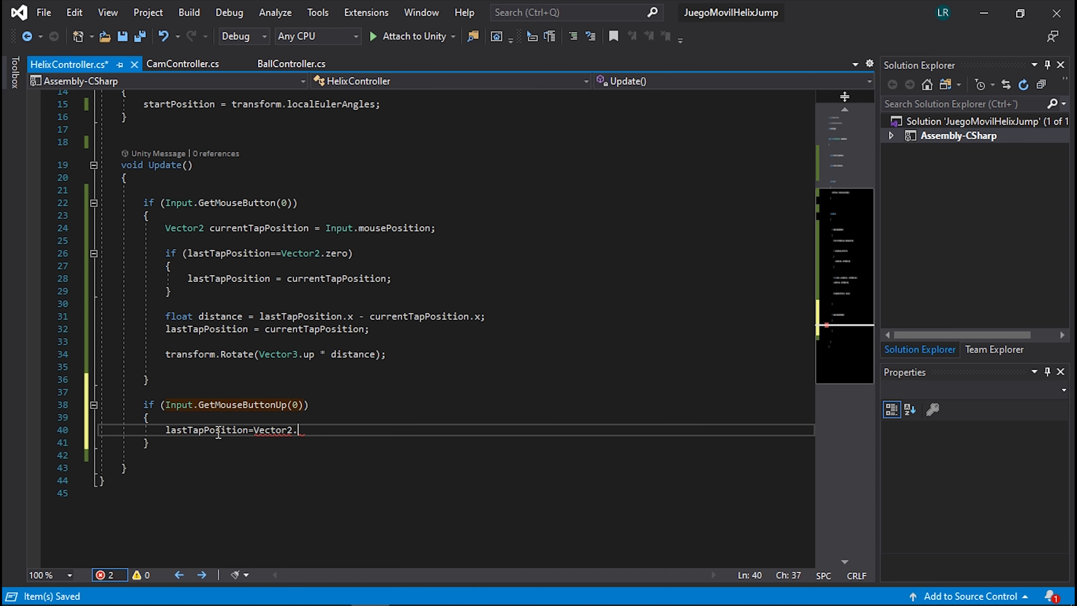
type("ze")
key("Tab")
type(";")
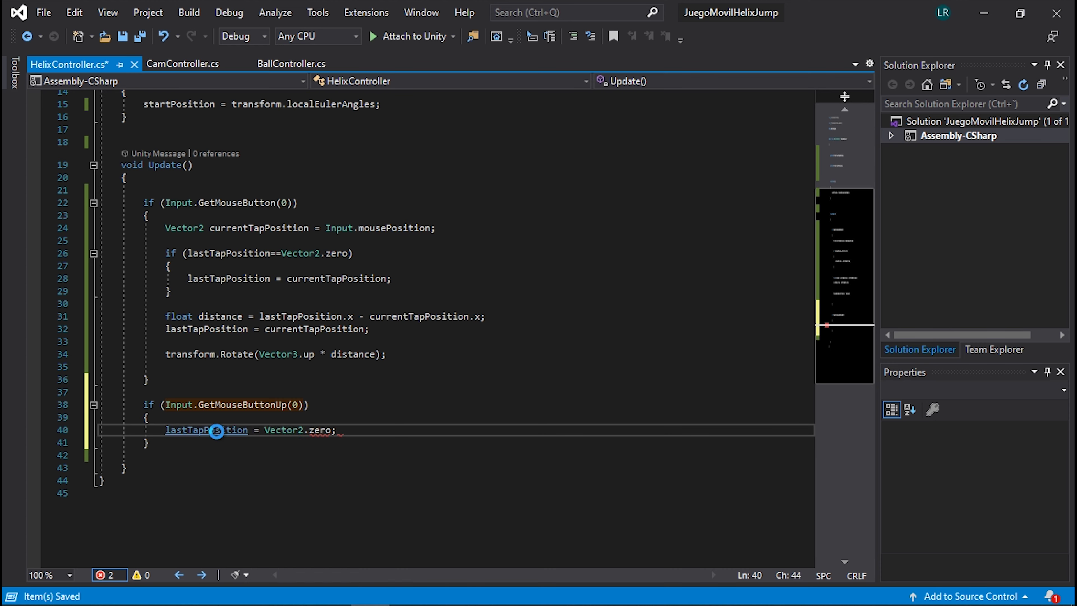
scroll(219, 313, "up", 3)
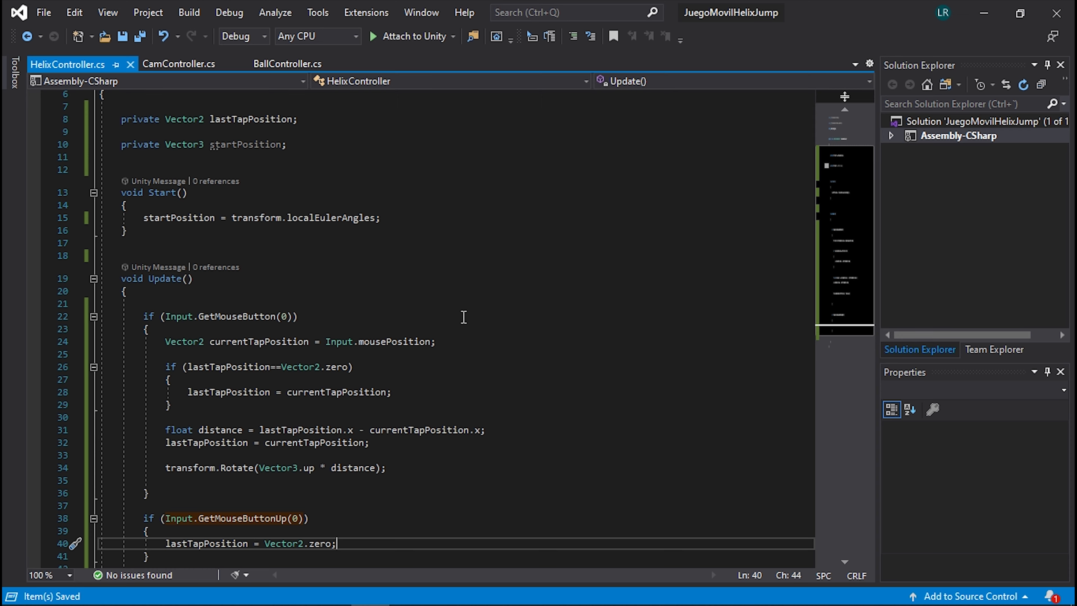
left_click(983, 13)
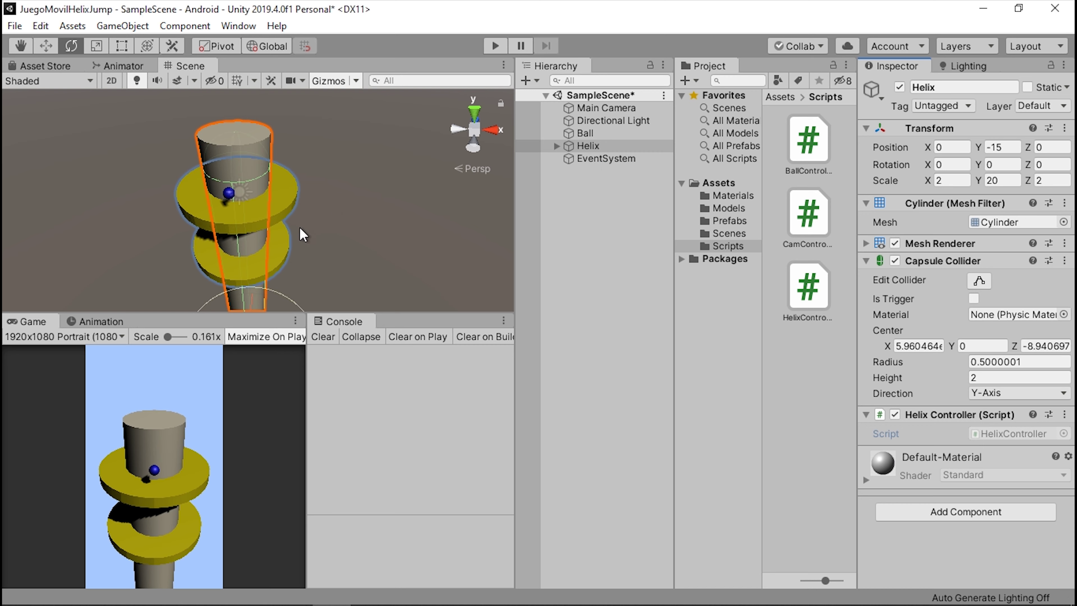
Save the current SampleScene
left_click_drag(294, 242, 412, 221, "alt")
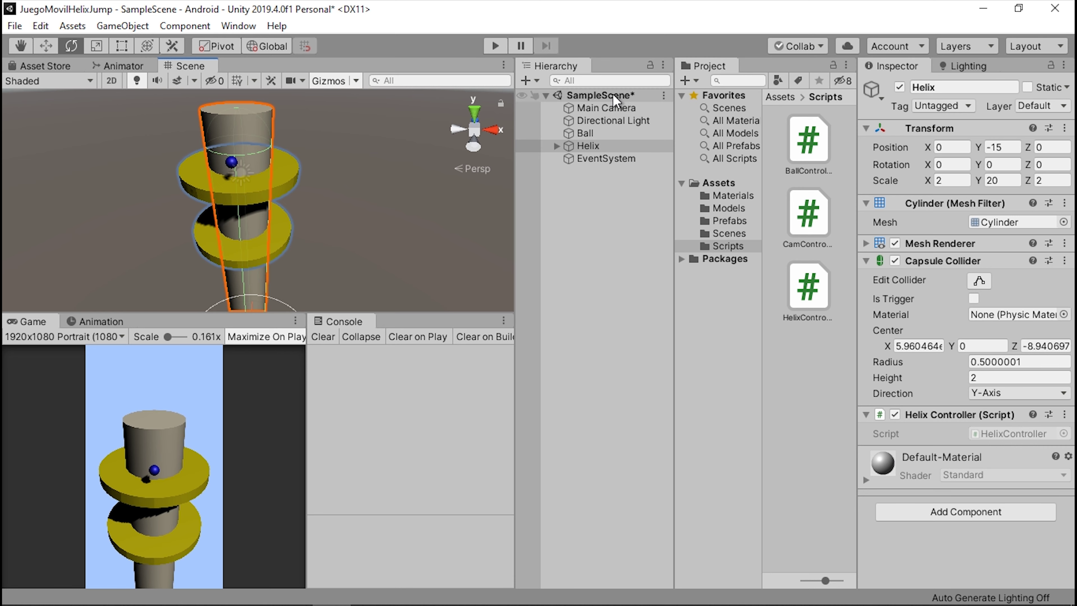
left_click(584, 256)
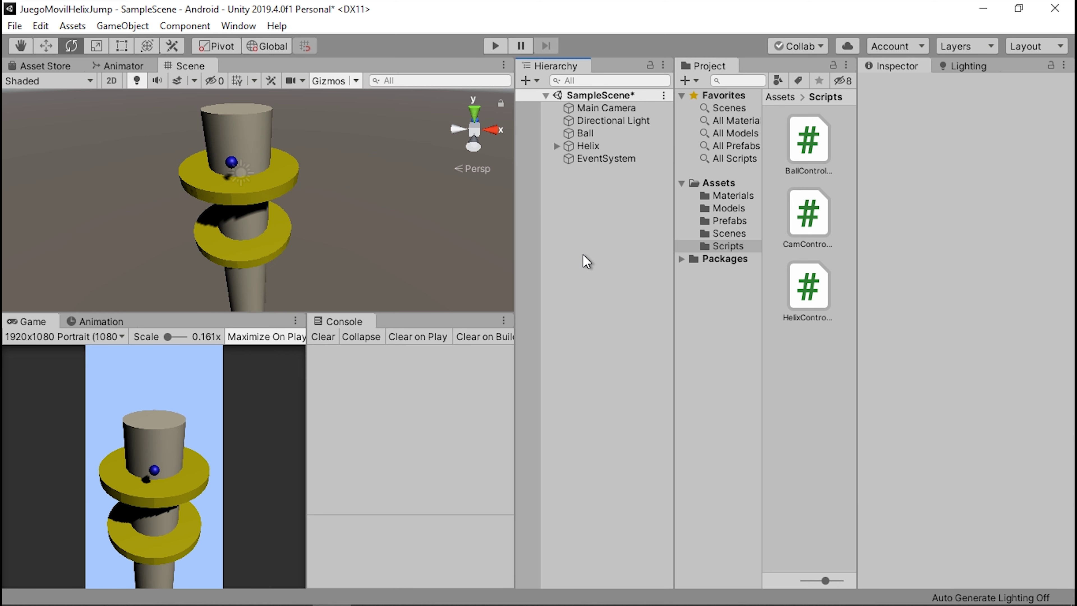
key("ctrl+s")
left_click(19, 26)
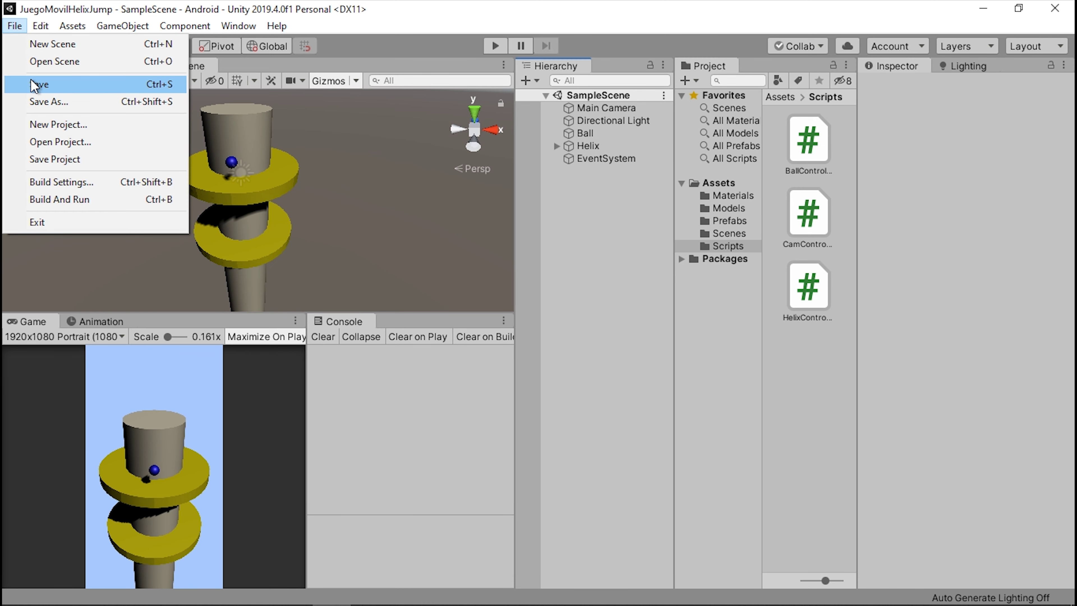
left_click(37, 85)
left_click(19, 27)
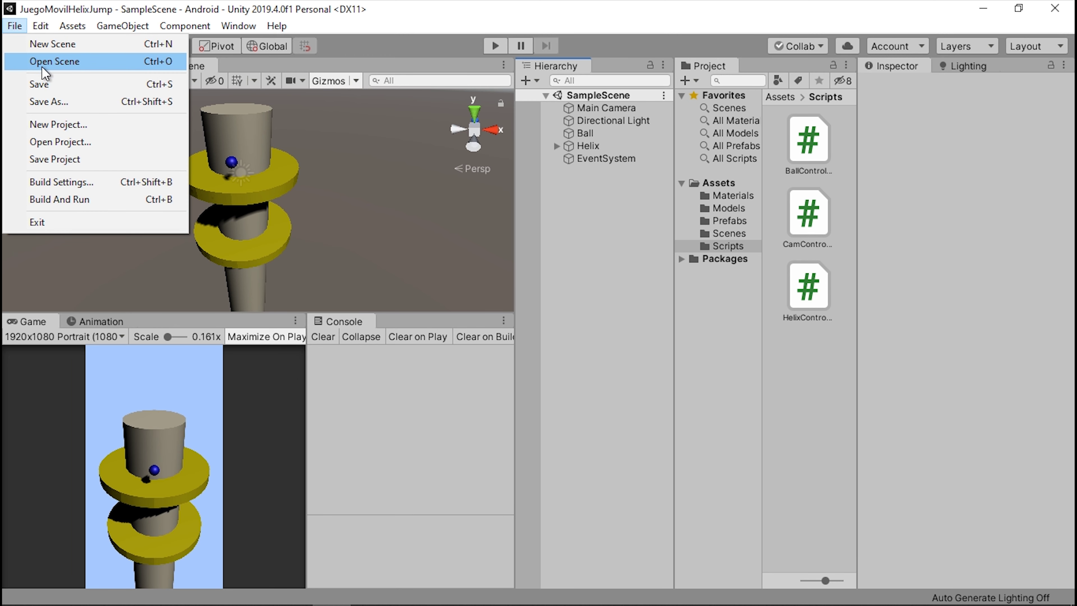
left_click(585, 233)
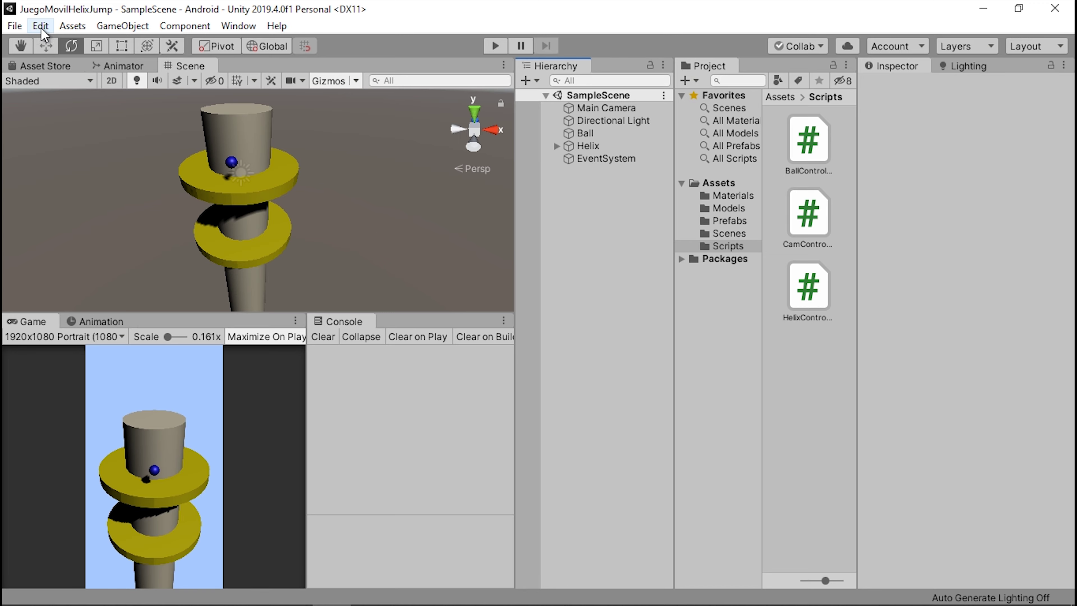
Save the scene as SampleScene1.unity in the Assets/Scenes folder
left_click(17, 26)
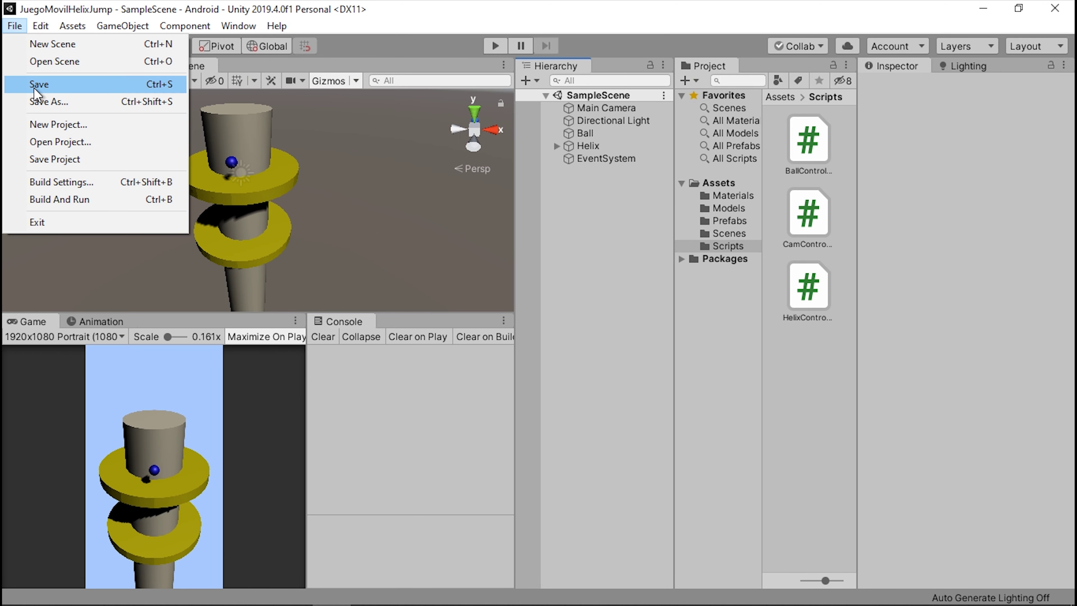
left_click(38, 101)
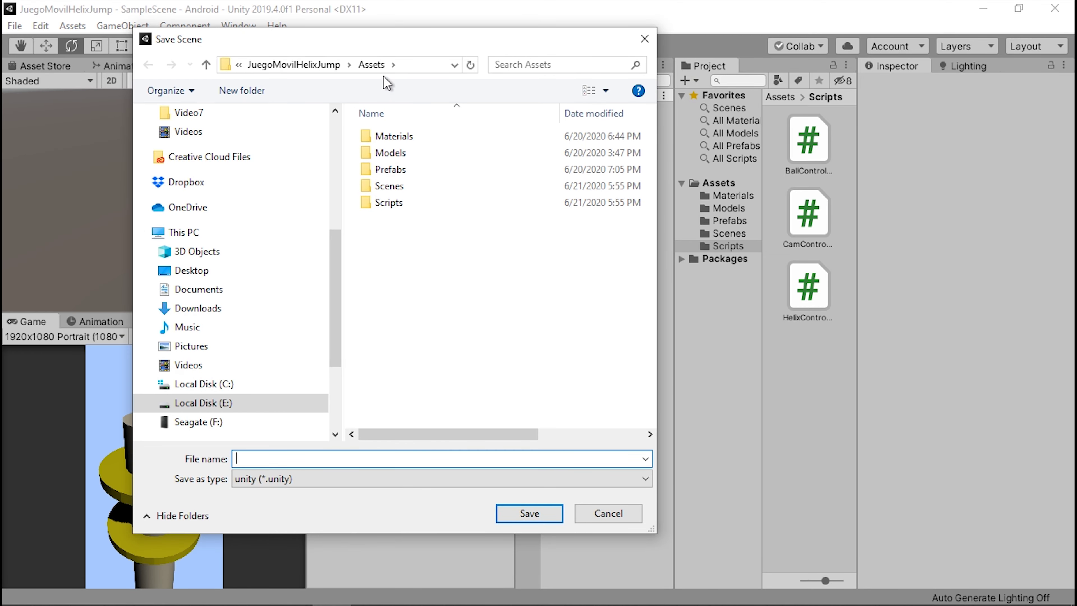
double_click(387, 186)
left_click(405, 139)
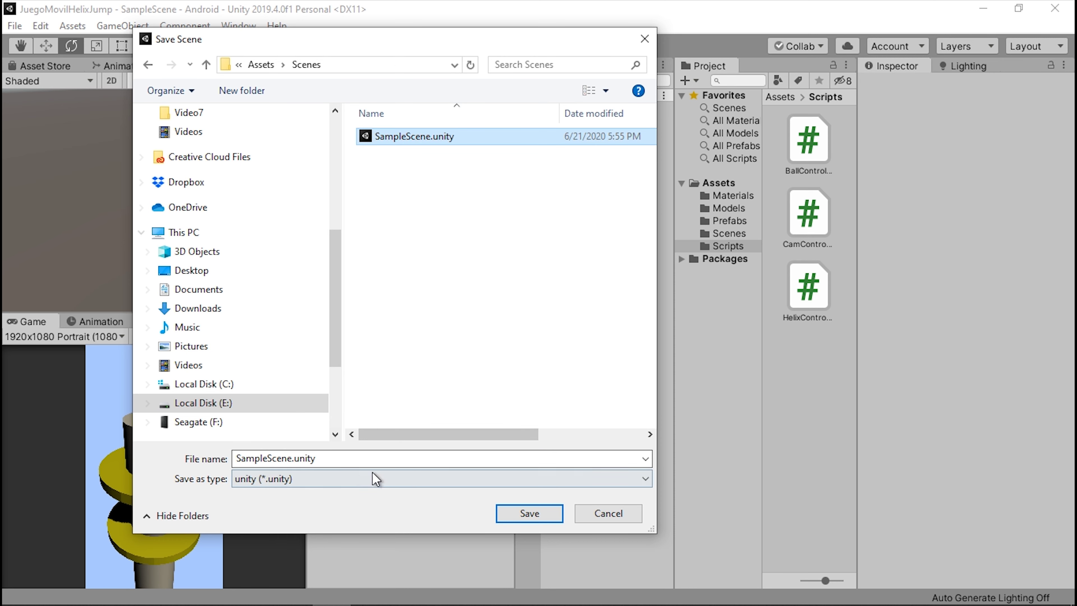
double_click(298, 458)
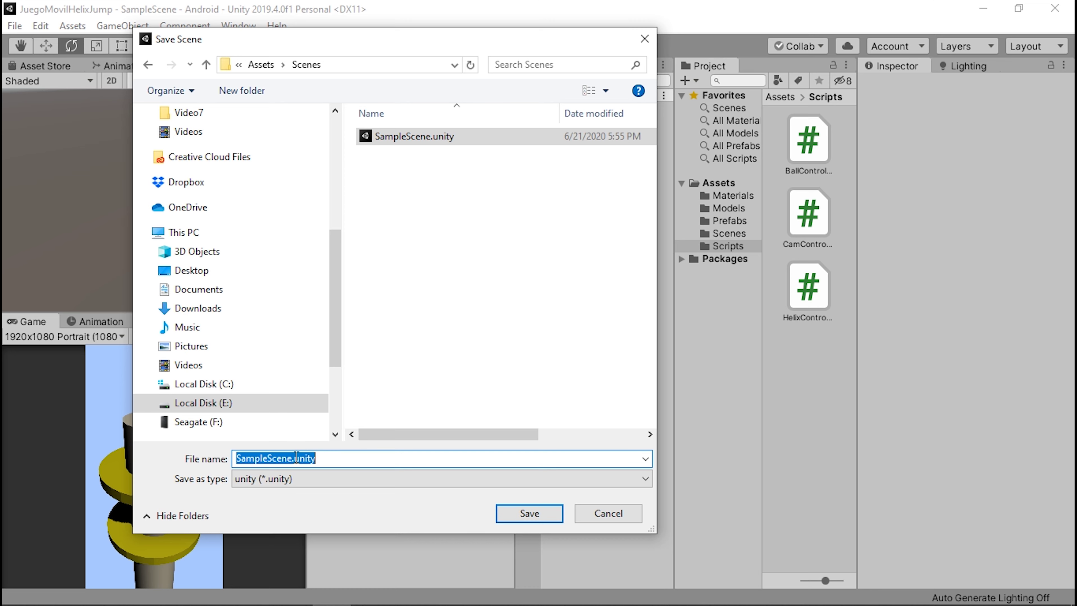
left_click(293, 459)
type("1")
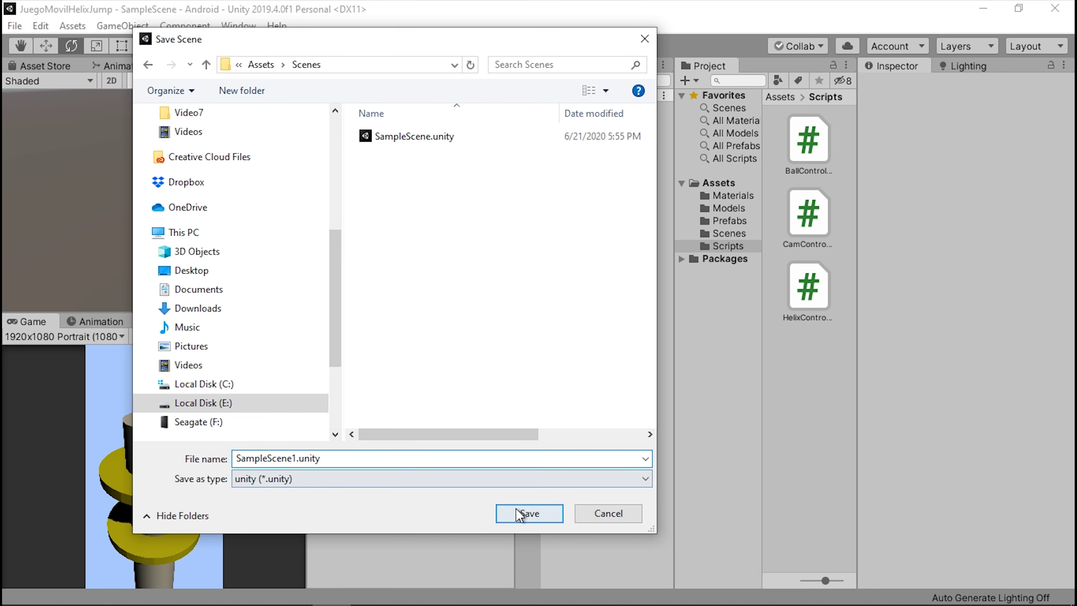
left_click(519, 515)
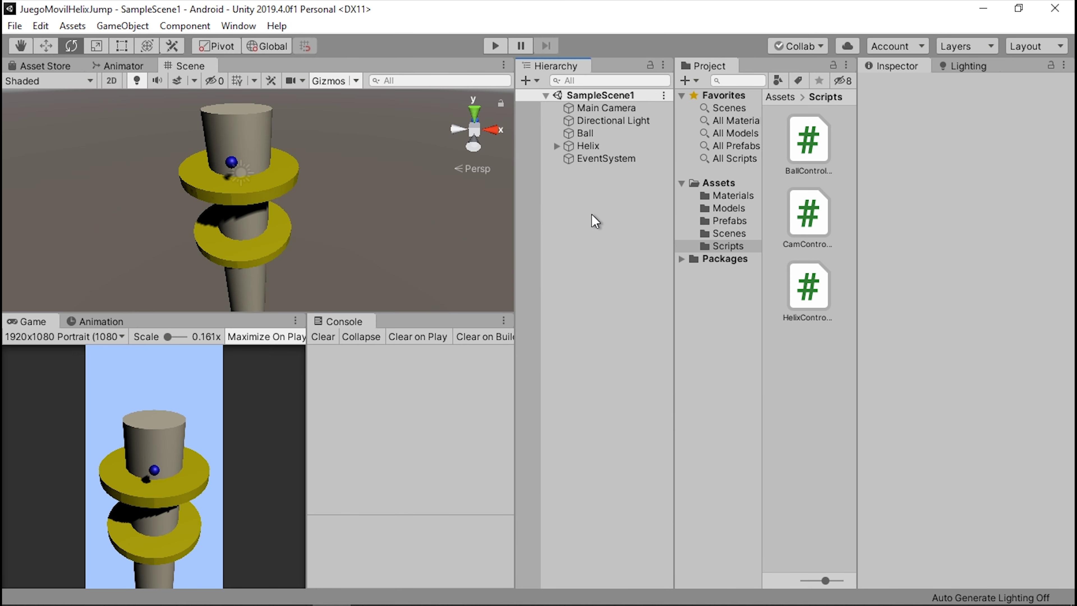
Delete the scene's objects, then reopen the original SampleScene, discarding SampleScene1's changes
left_click(586, 106)
left_click(607, 160, "shift")
key("Delete")
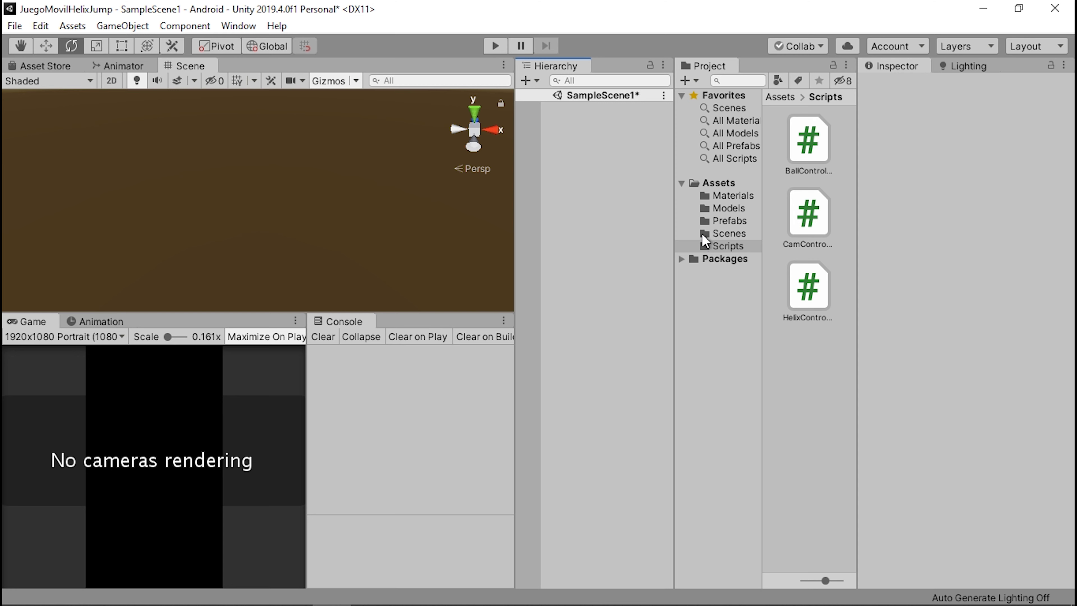
left_click(728, 234)
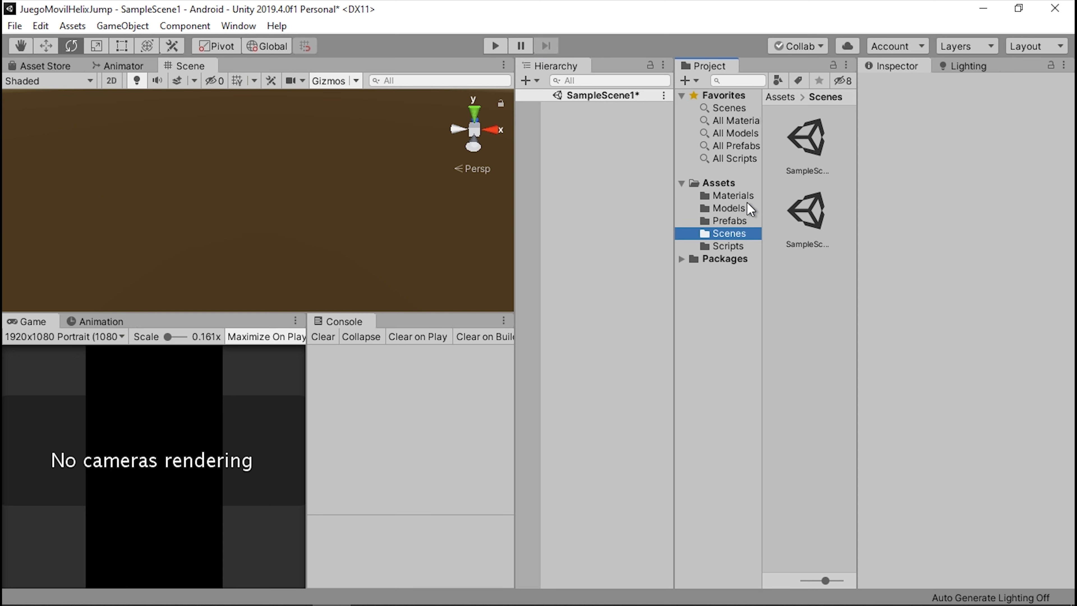
left_click(799, 148)
double_click(798, 148)
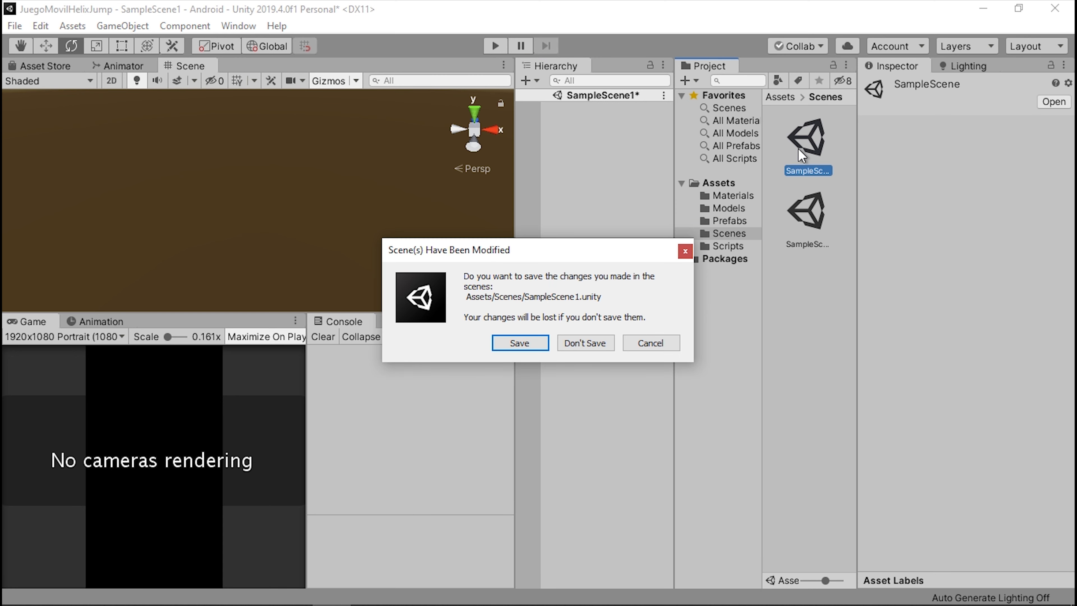
left_click(587, 344)
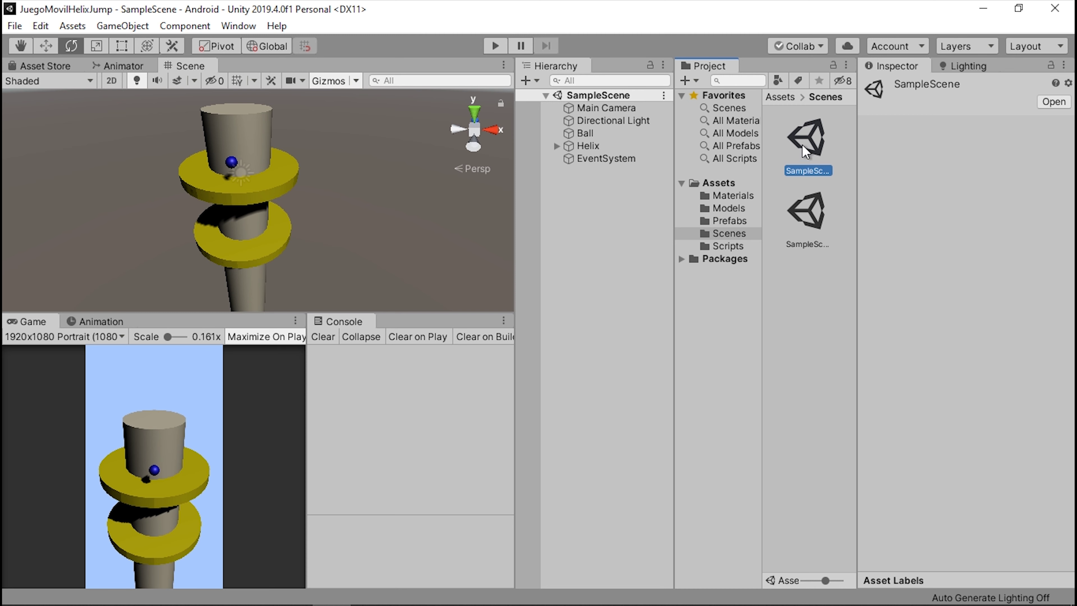
Delete the SampleScene1.unity asset from the Scenes folder
left_click(803, 229)
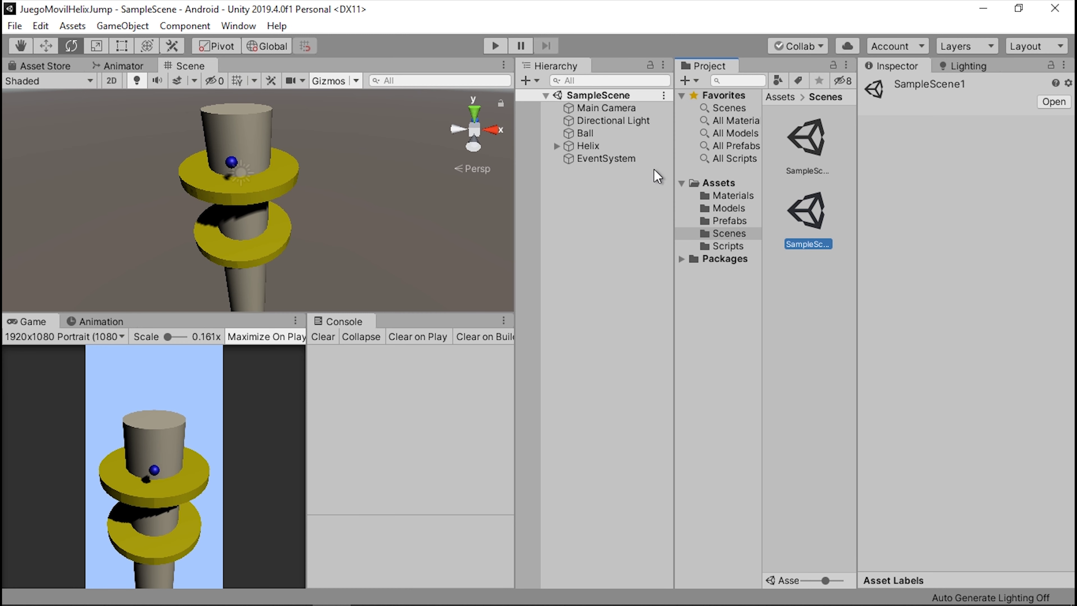
left_click(820, 141)
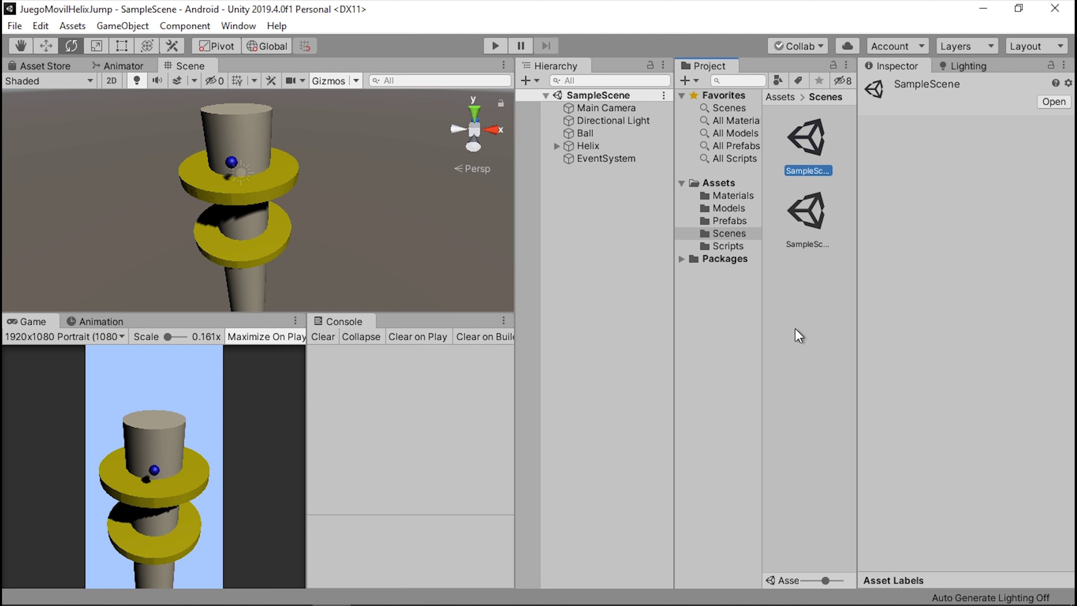
left_click(804, 235)
key("Delete")
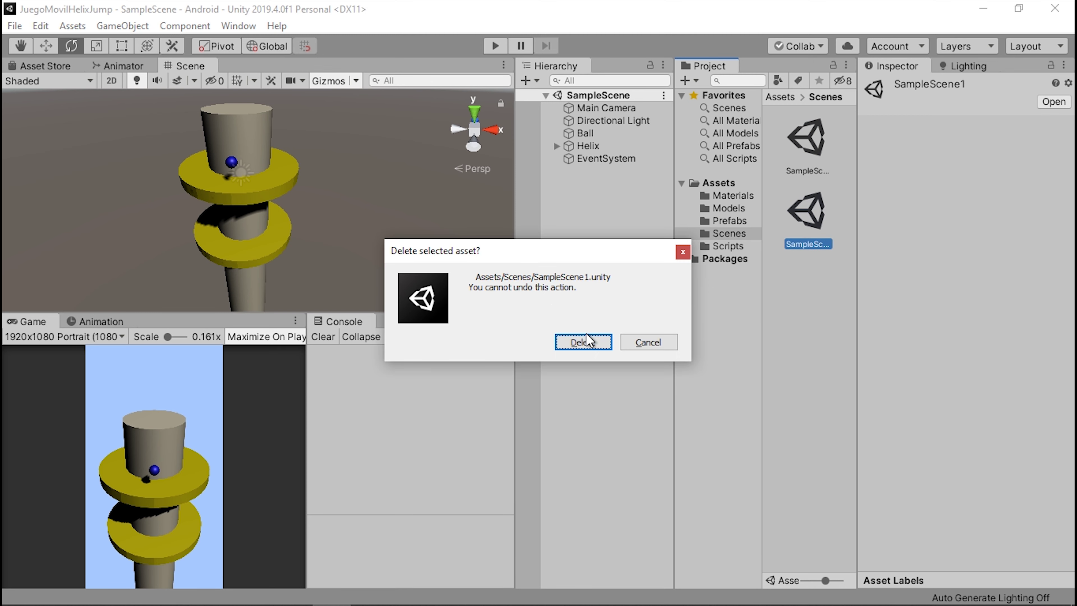
left_click(589, 334)
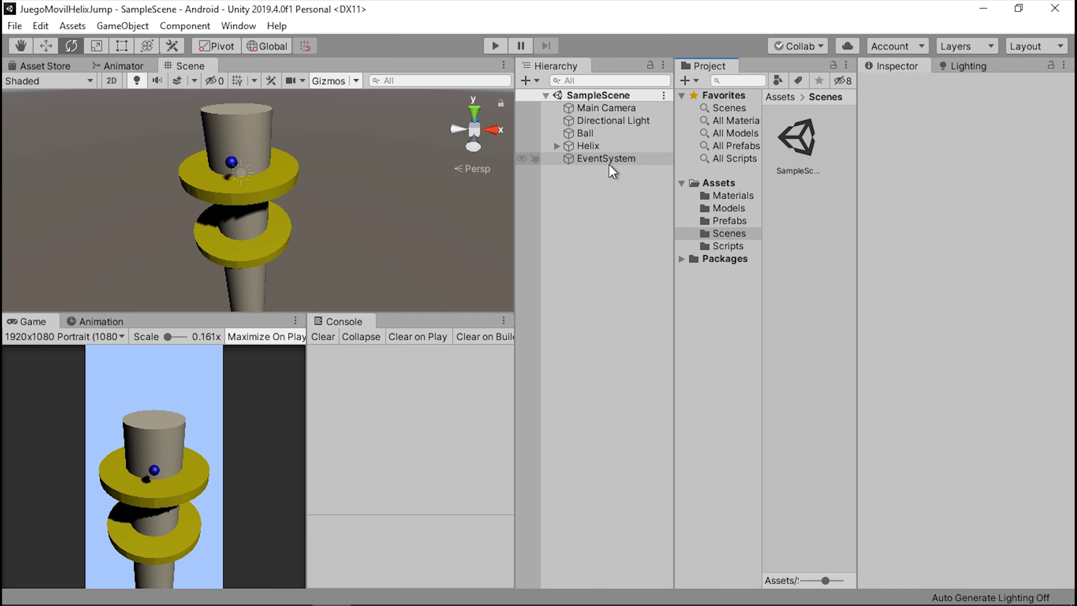
Select the Helix object and playtest the game once
left_click(582, 136)
left_click(594, 146)
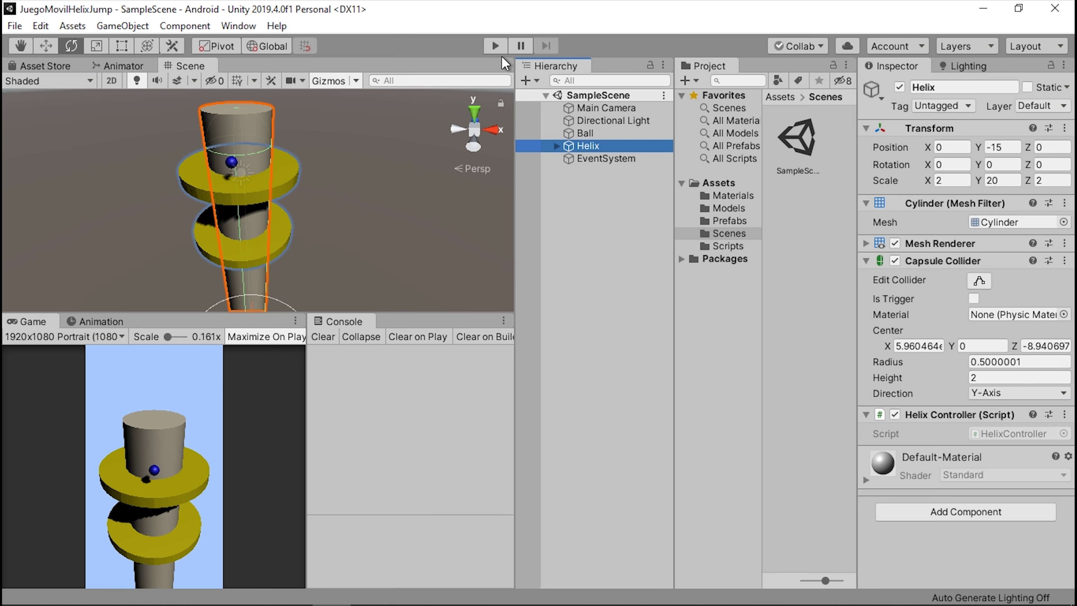
left_click(495, 46)
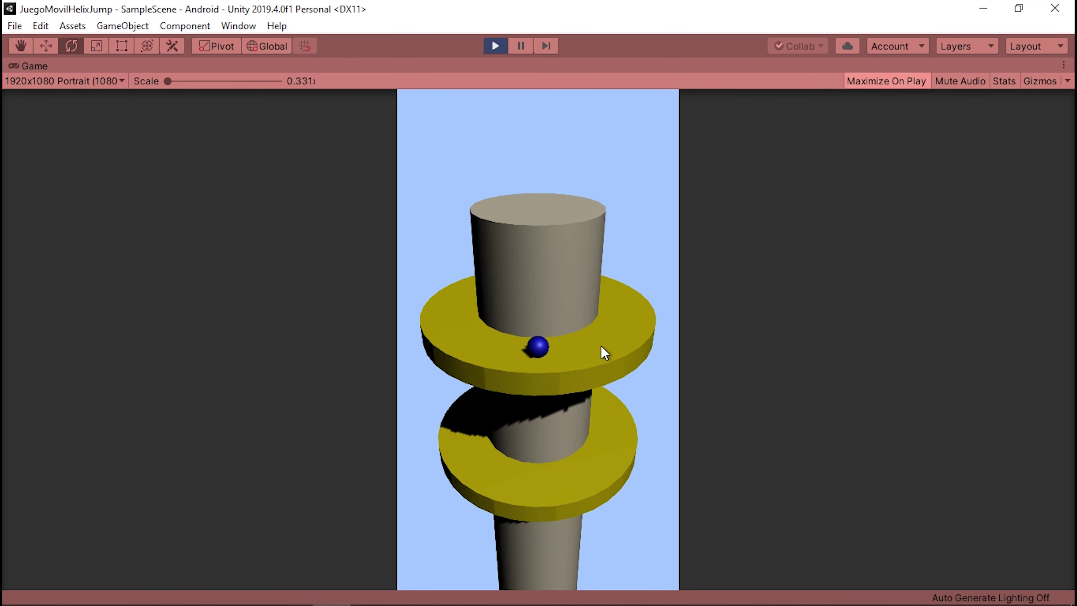
left_click(495, 45)
Disable the first HelixPartPrefab under HelixTop and playtest rotating the tower
left_click(551, 148)
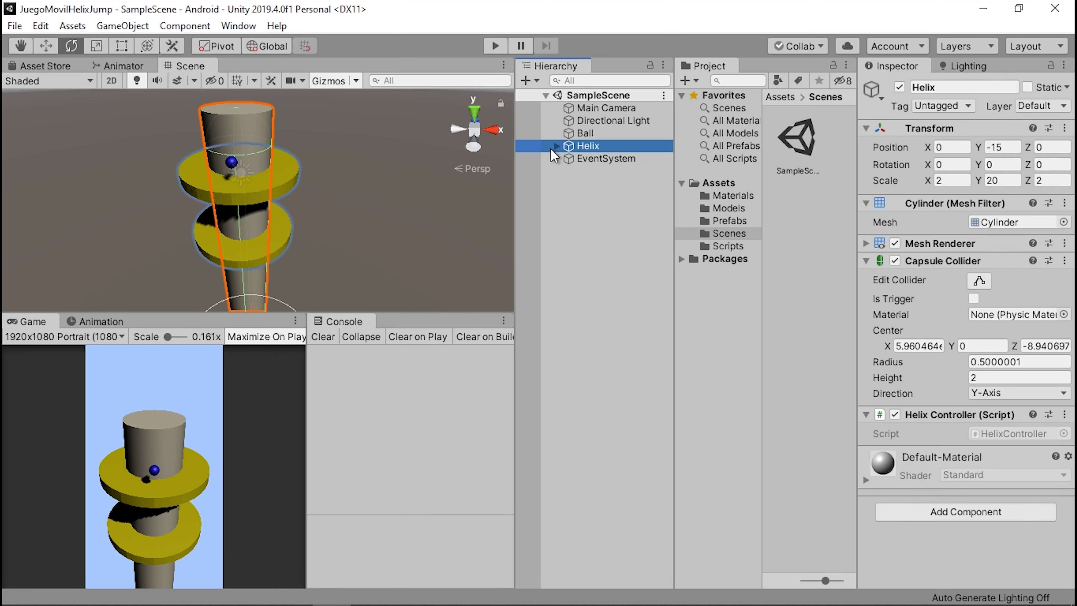
left_click(556, 146)
left_click(568, 158)
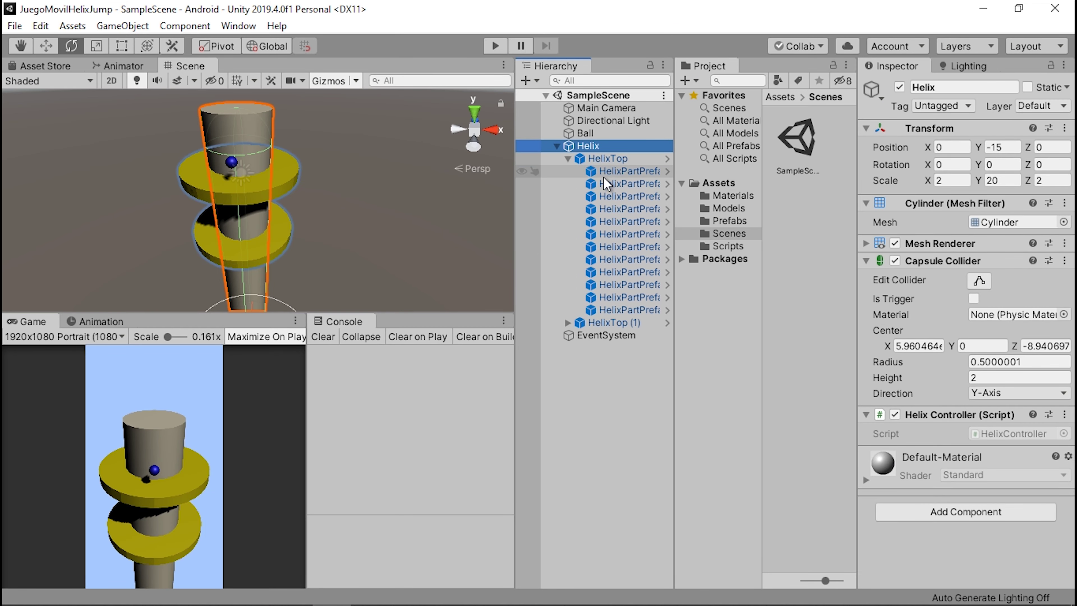
left_click(624, 183)
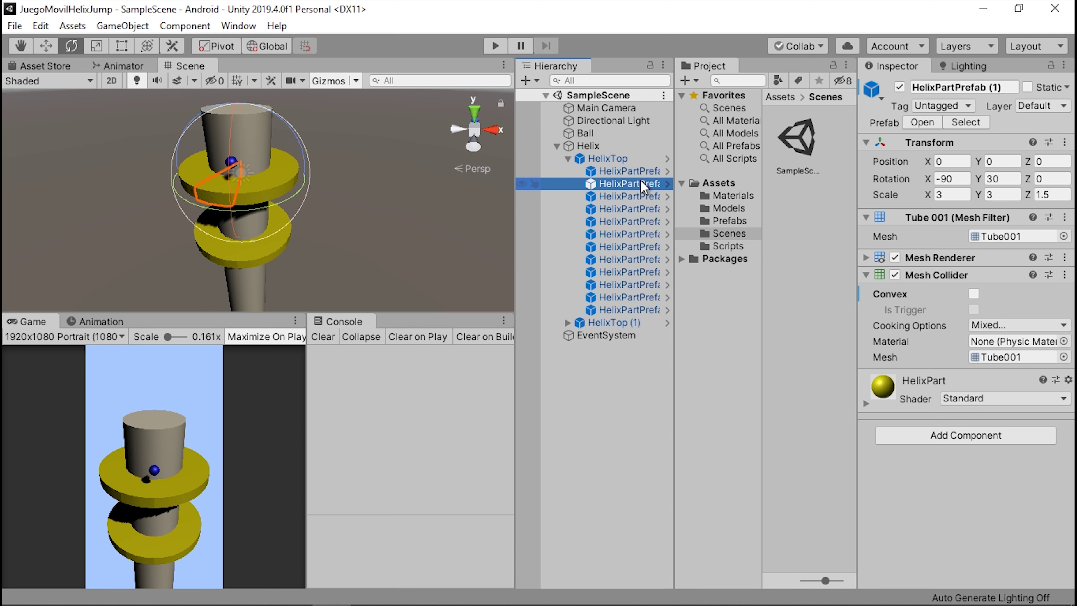
left_click(628, 171)
left_click(898, 89)
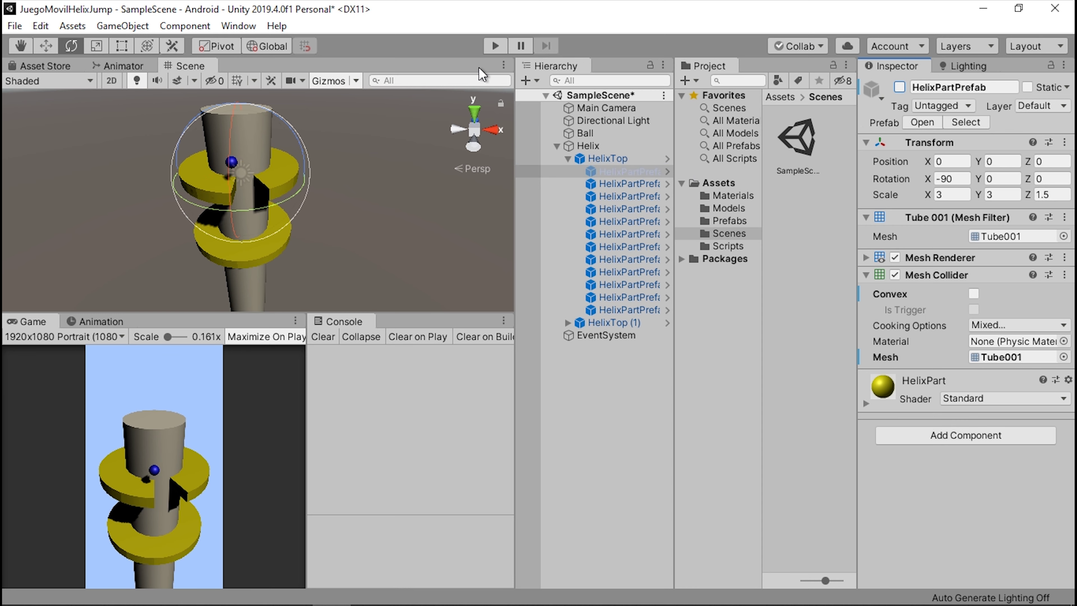
left_click(495, 45)
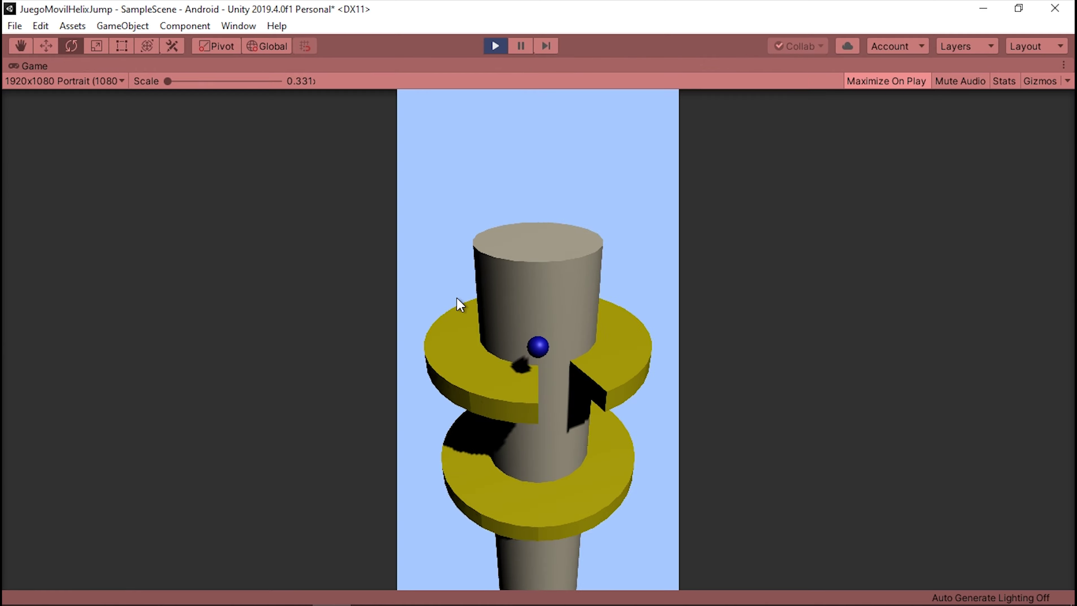
mouse_move(457, 298)
left_mouse_down()
mouse_move(591, 310)
mouse_move(541, 312)
mouse_move(572, 312)
mouse_move(685, 294)
mouse_move(416, 310)
left_mouse_up()
left_click(495, 47)
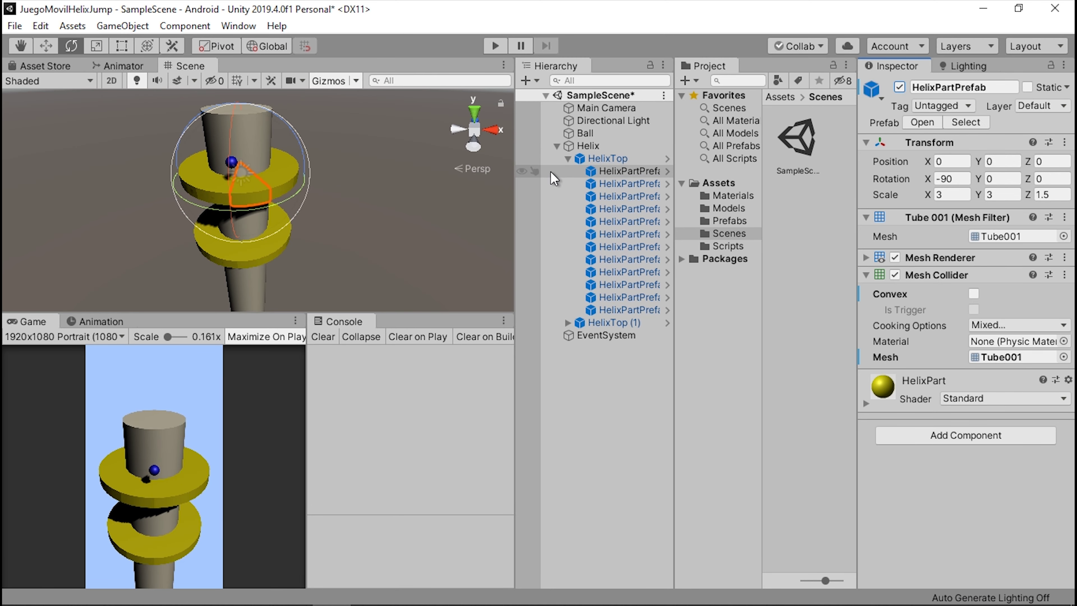
Collapse the Helix hierarchy, clear the selection and save the scene
left_click(567, 159)
left_click(557, 146)
left_click(588, 211)
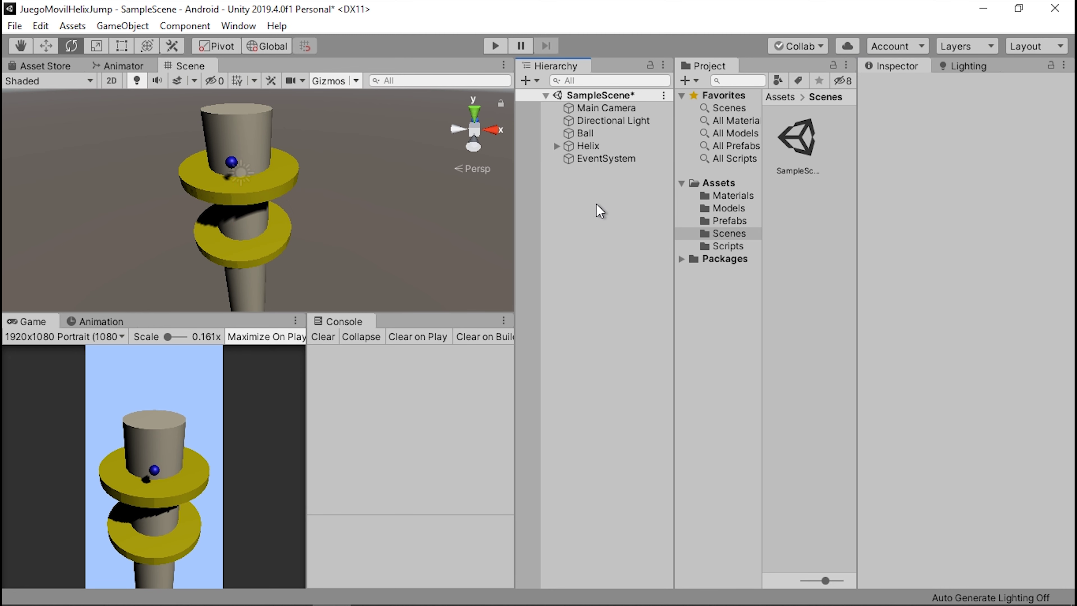
key("ctrl+s")
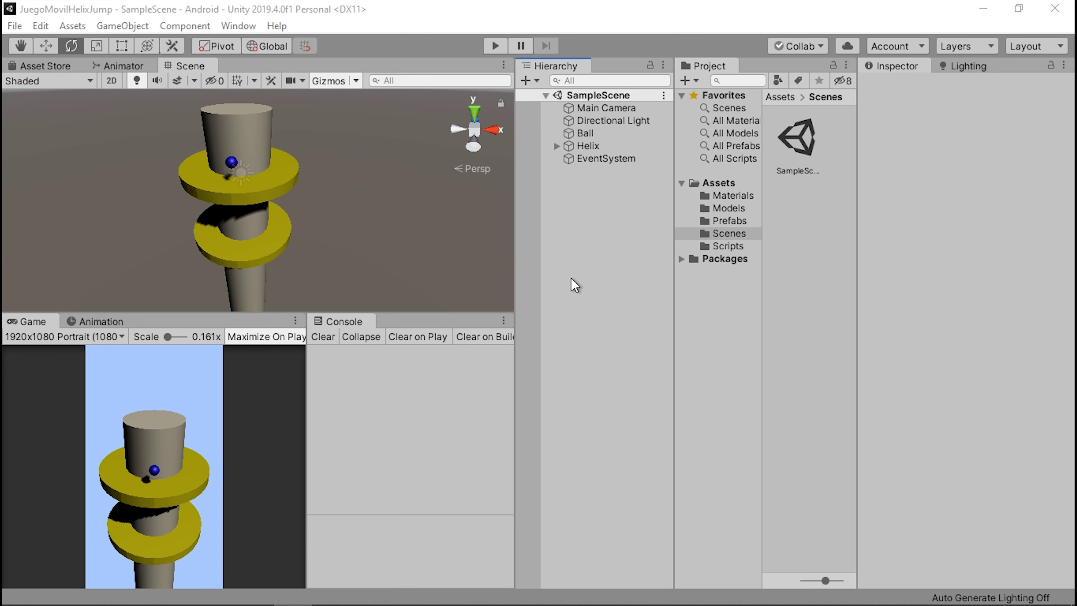
Create an empty GameObject and reset its Transform to position 0, 0, 0
right_click(566, 260)
left_click(627, 405)
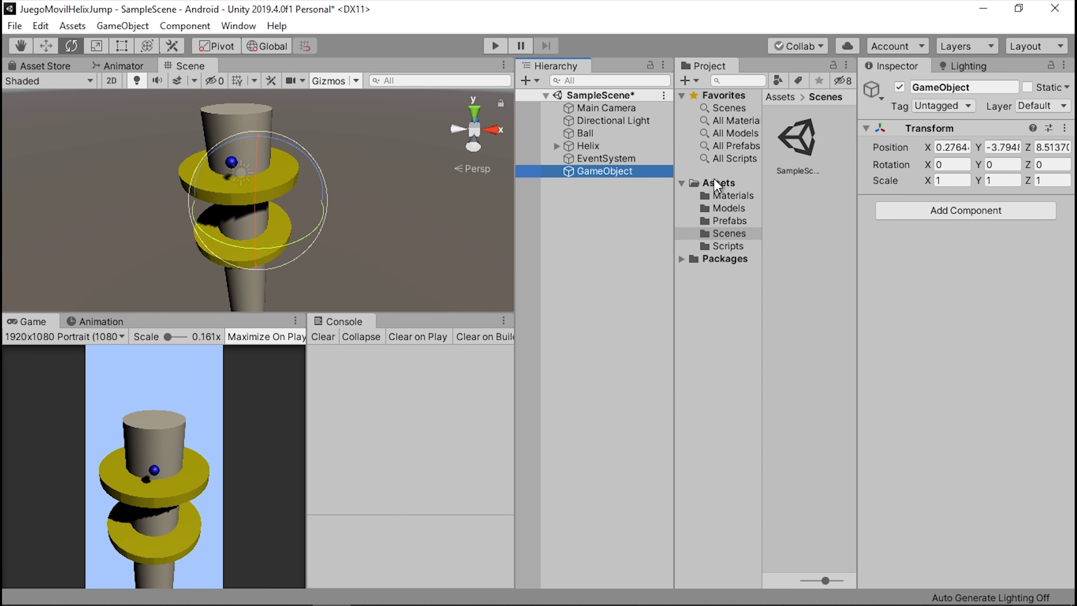
right_click(930, 131)
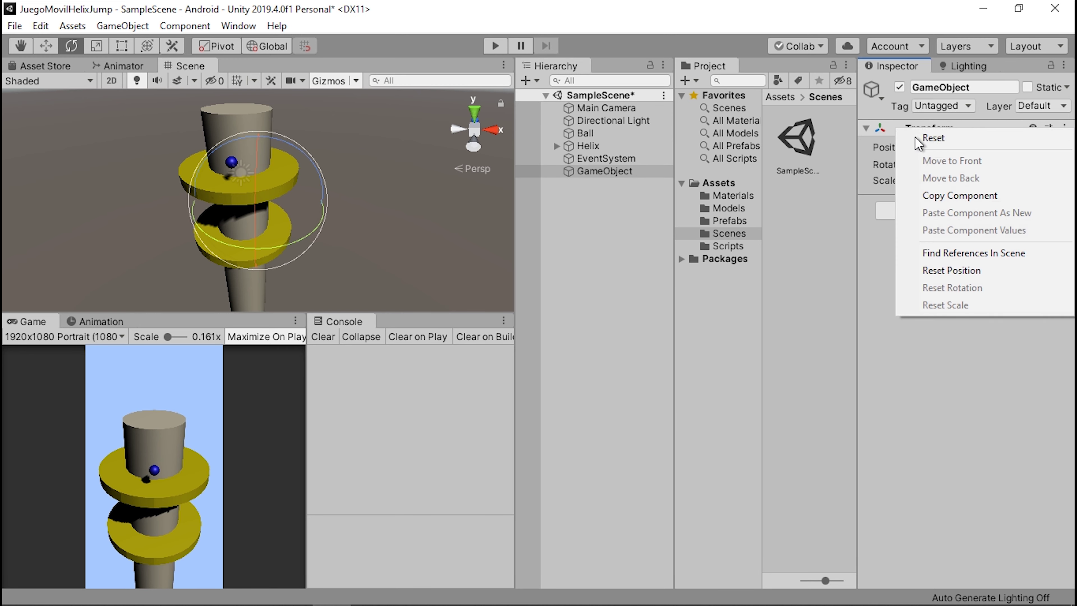
left_click(942, 136)
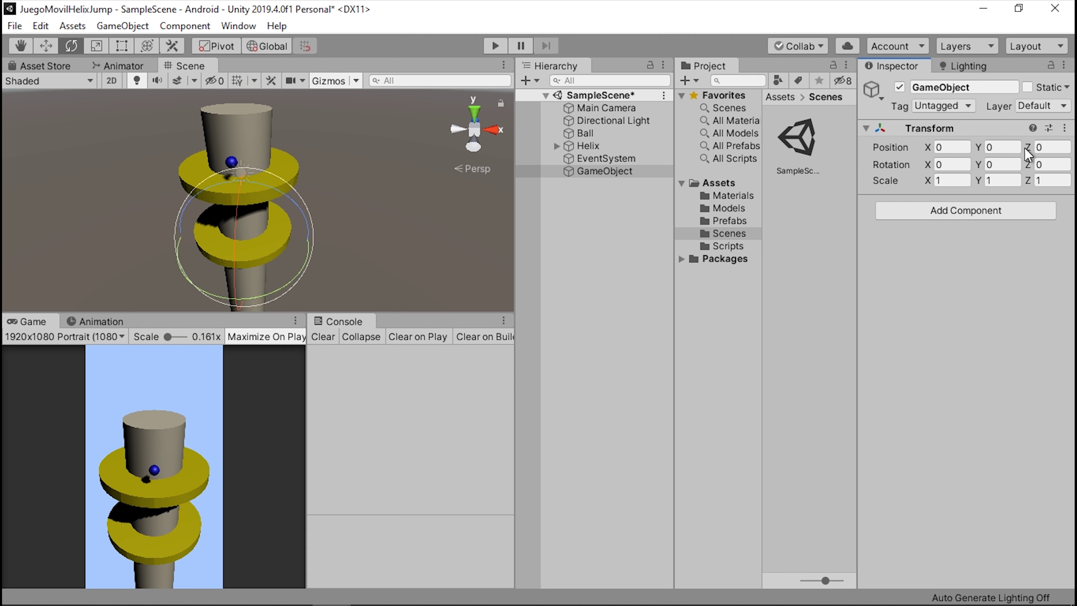
Rename the new object to GameManager
left_click(607, 172)
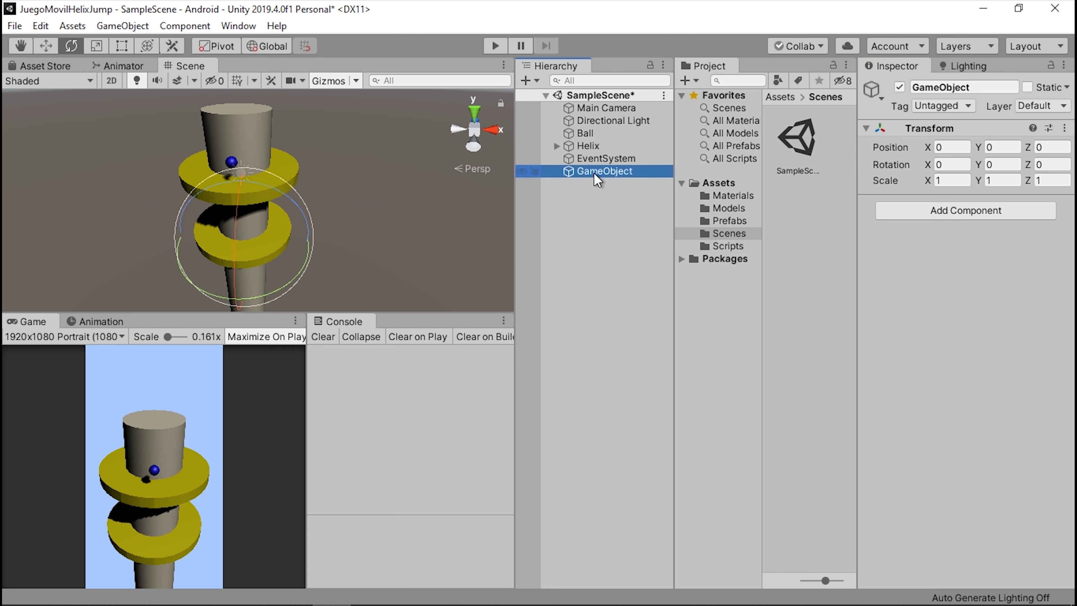
key("F2")
type("ge")
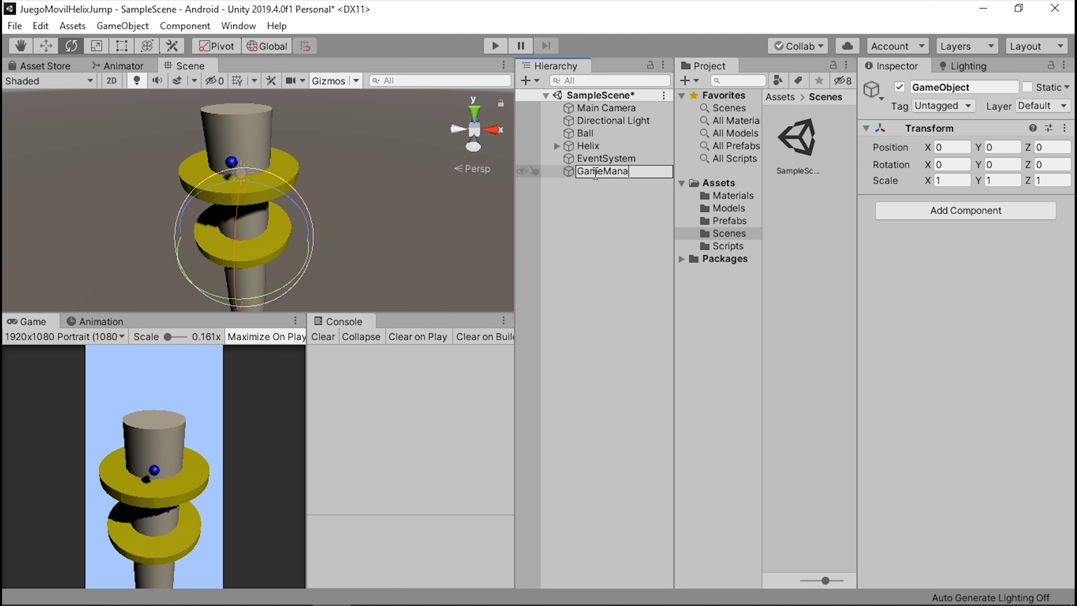
type("r")
key("Return")
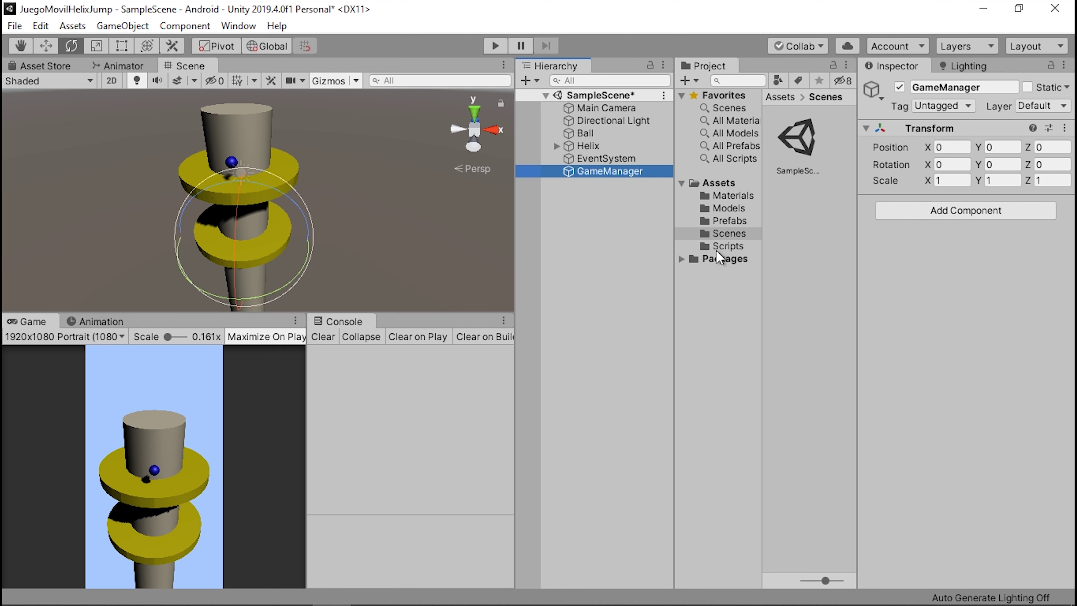
Create a new C# script named GameManager in the Scripts folder
left_click(730, 246)
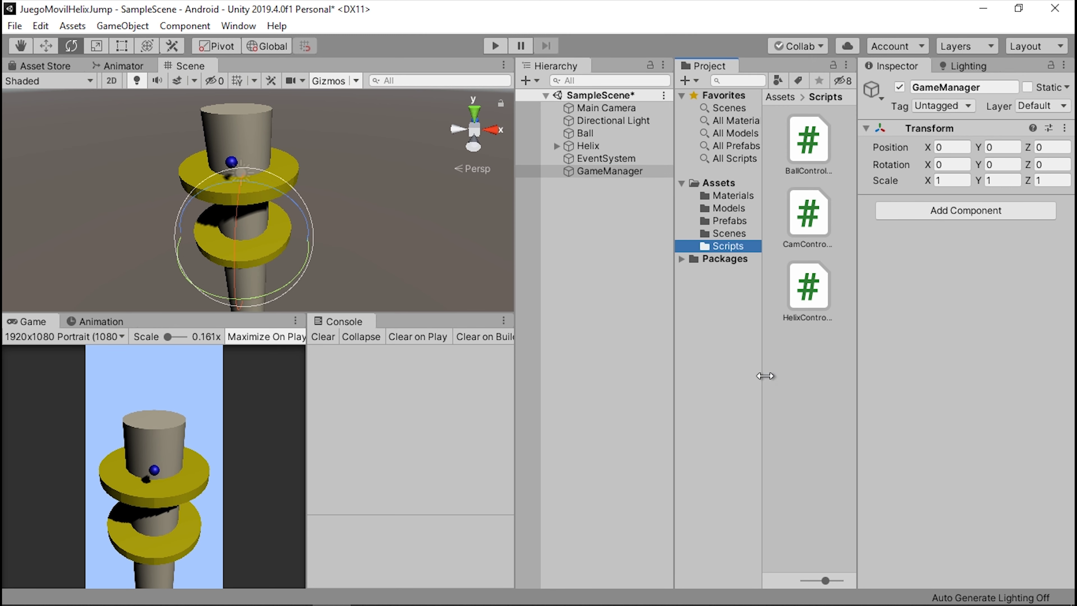
right_click(816, 365)
mouse_move(902, 221)
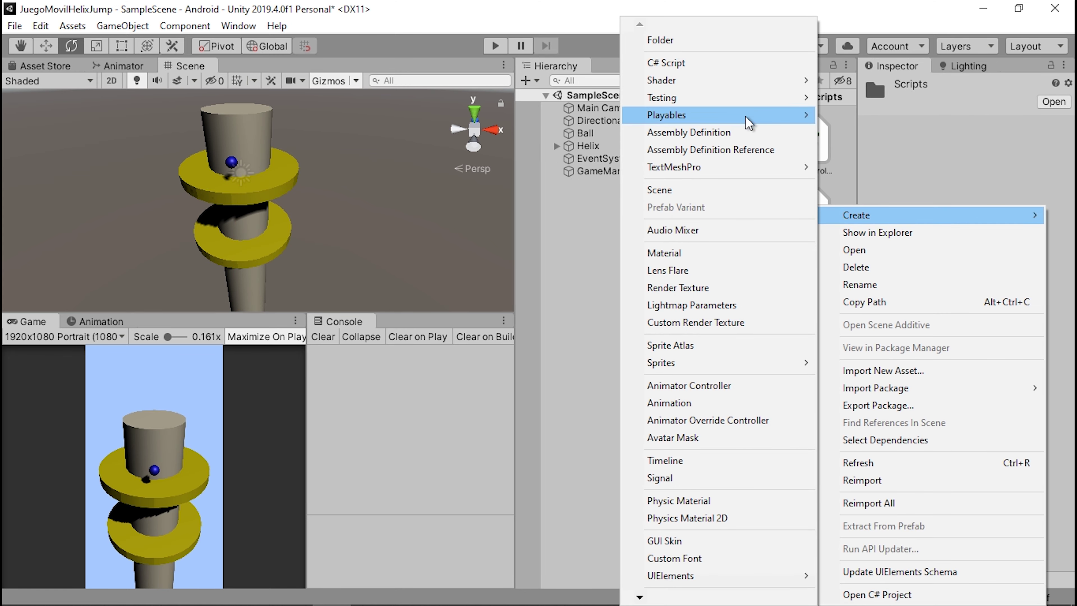
left_click(694, 69)
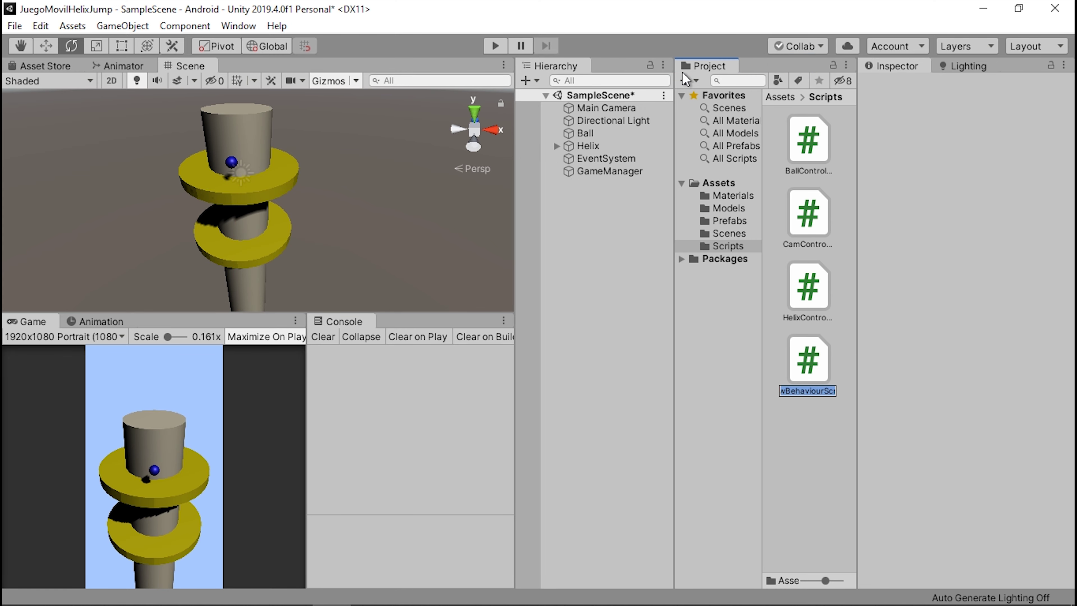
type("ga")
key("BackSpace")
key("BackSpace")
type("G")
type("ameMana")
type("ger")
key("Return")
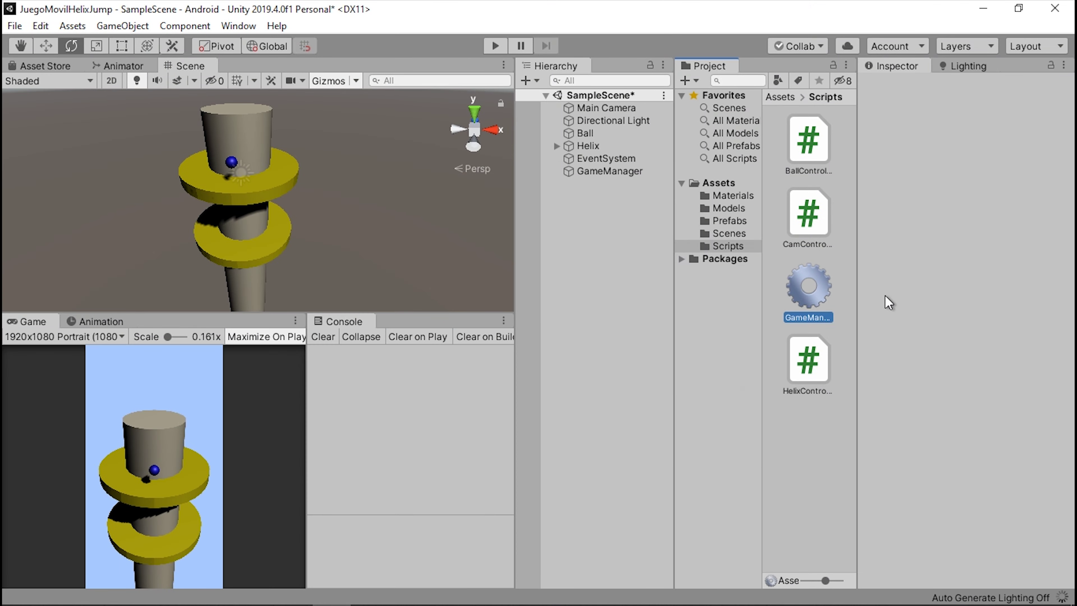
Attach GameManager.cs to the GameManager object and open it in Visual Studio
left_click(824, 284)
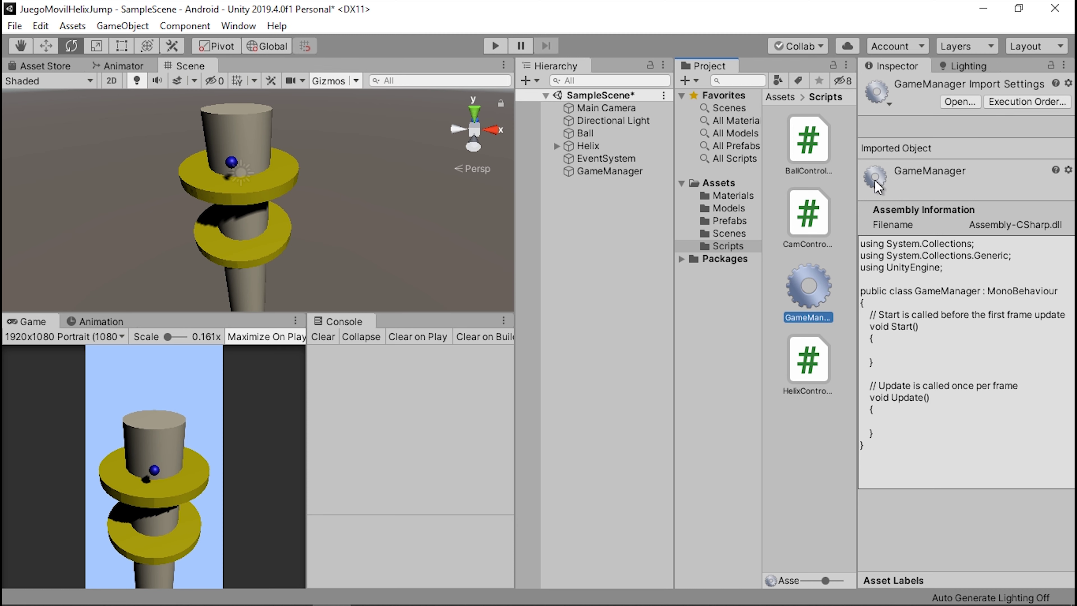
mouse_move(825, 285)
left_mouse_down()
mouse_move(682, 378)
mouse_move(611, 171)
left_mouse_up()
double_click(800, 293)
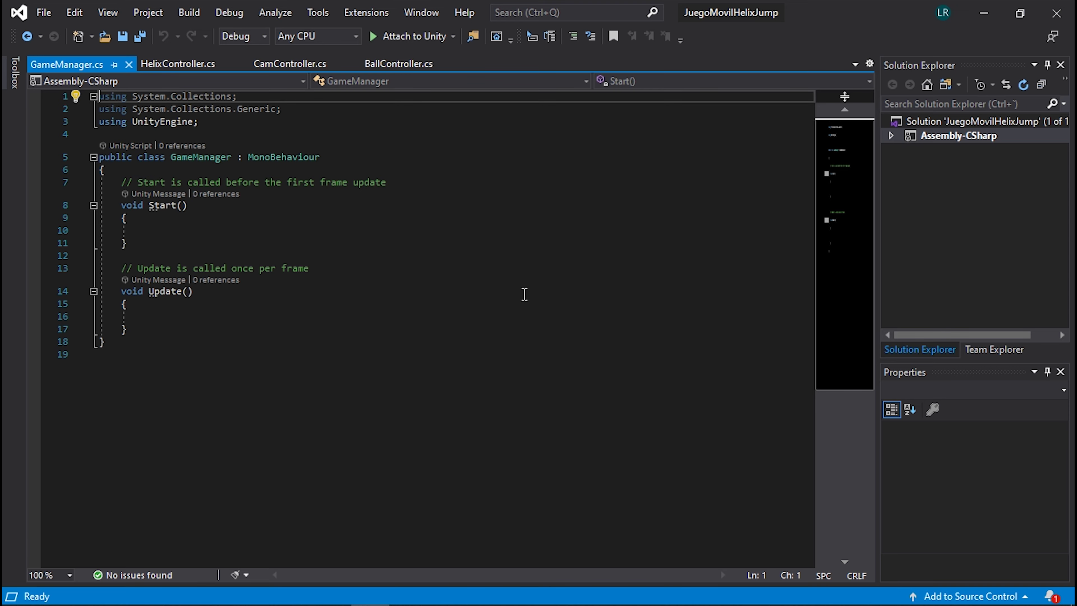
Back in Unity, select GameManager to check its Game Manager (Script) component
left_click(984, 12)
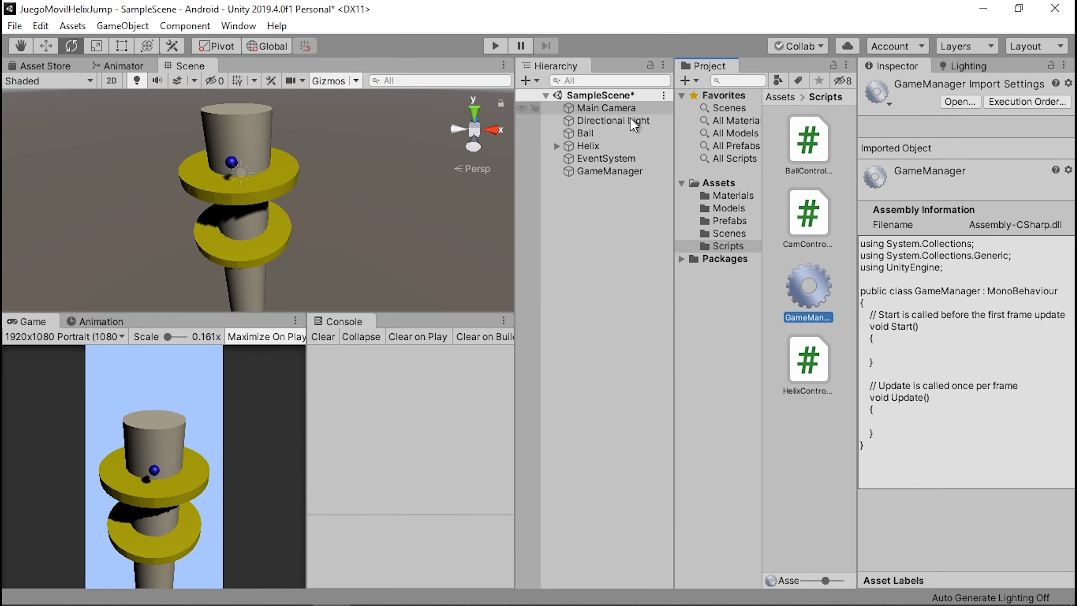
left_click(585, 172)
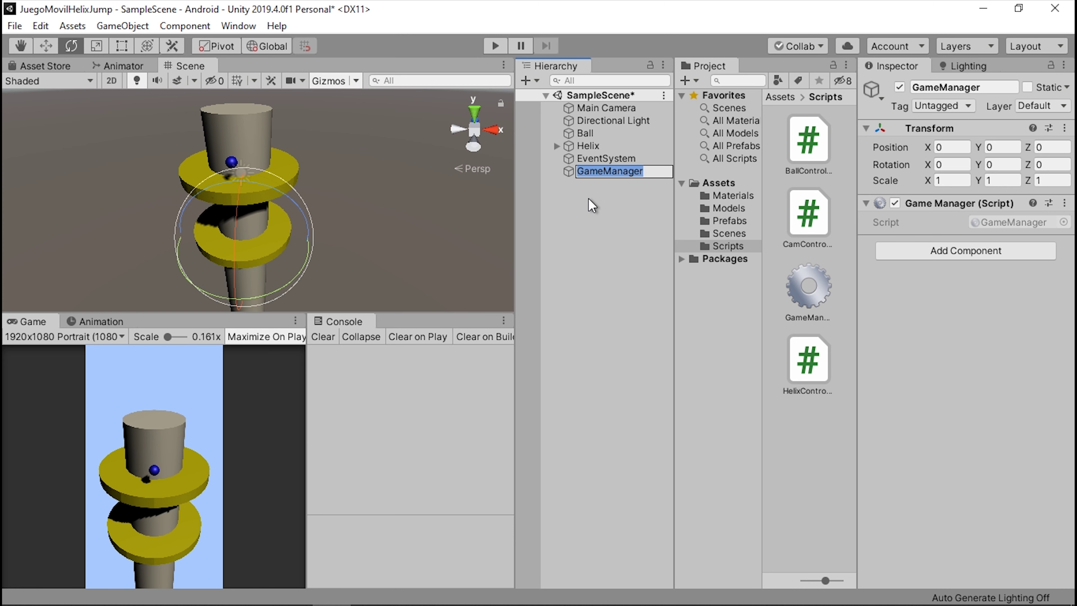
left_click(570, 186)
left_click(572, 172)
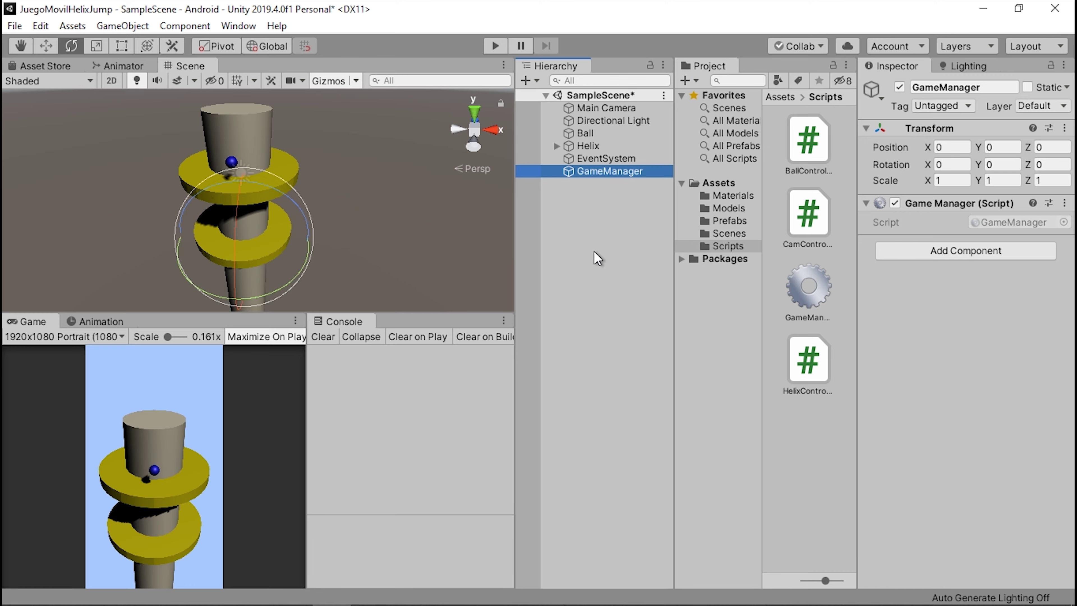
Open GameManager.cs and delete the template comments and the Update method
double_click(814, 275)
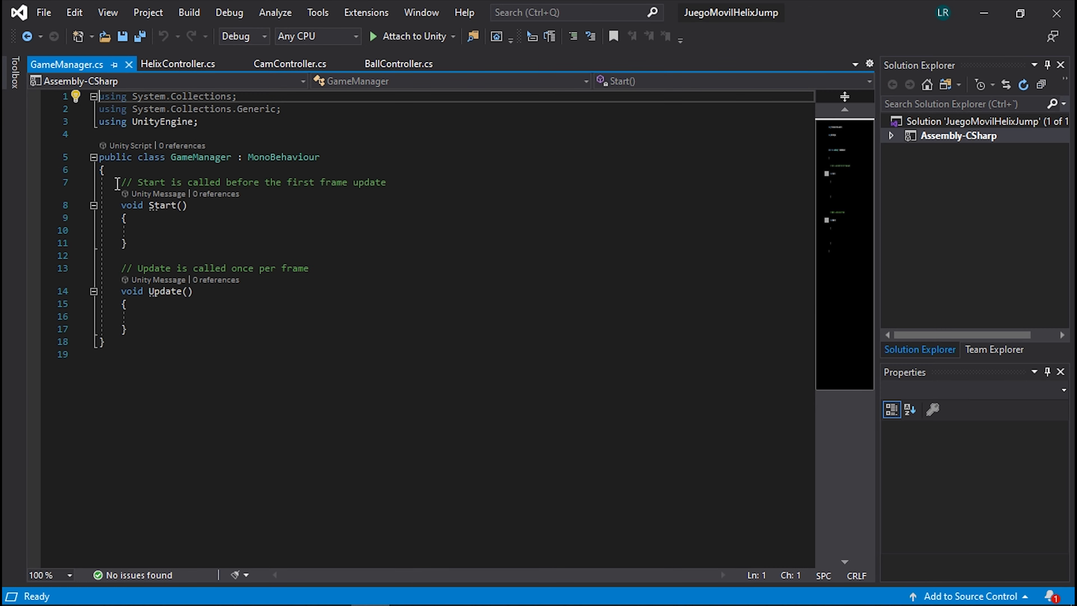
left_click_drag(118, 183, 386, 183)
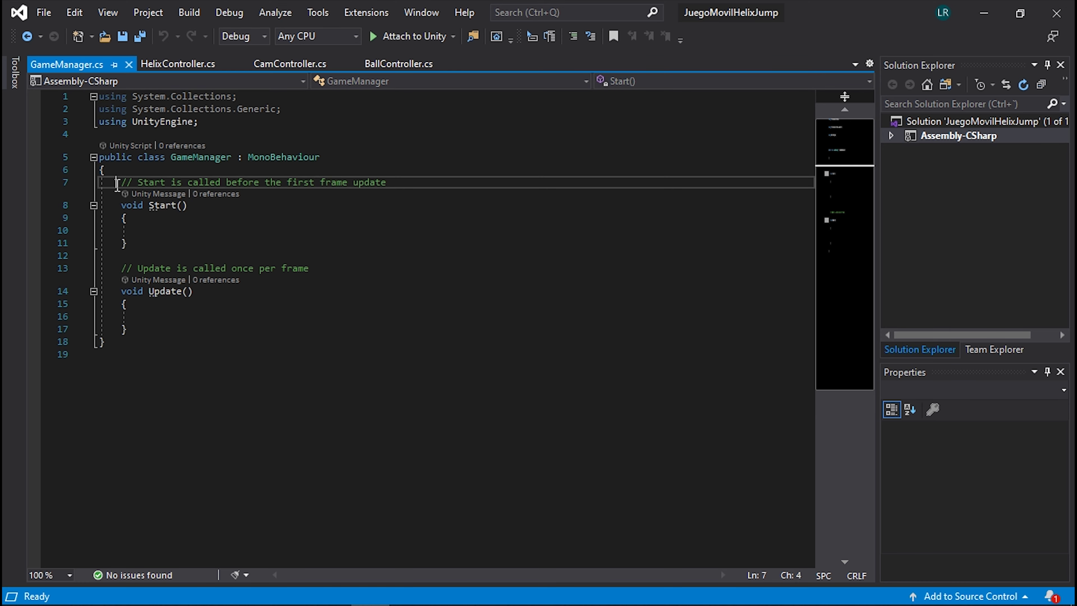
key("BackSpace")
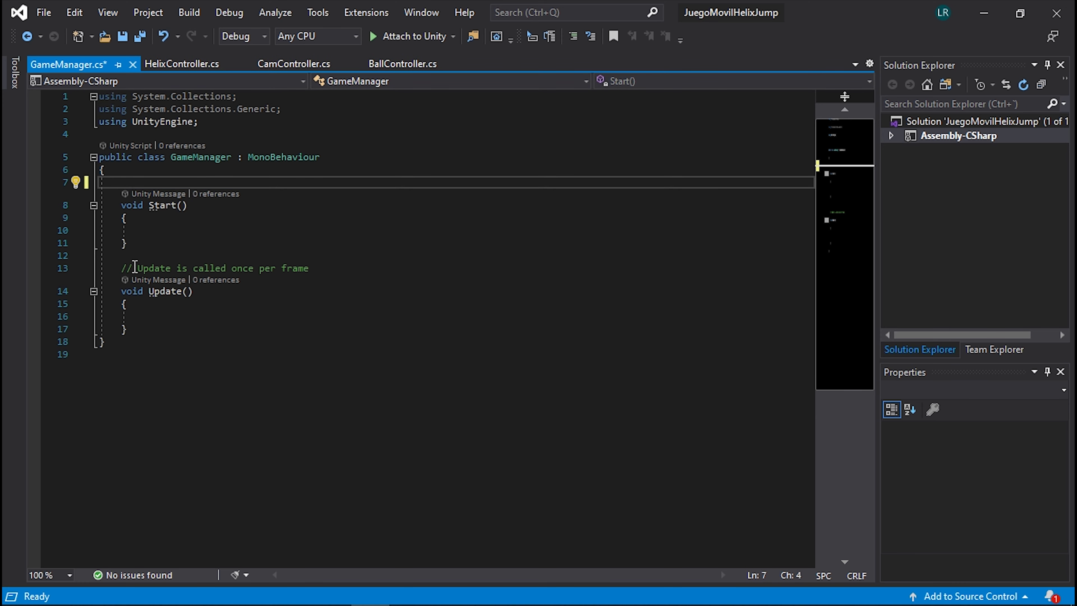
left_click_drag(121, 268, 128, 329)
key("BackSpace")
Add a 'public int bestScore;' field above the Start method
left_click(173, 183)
key("Return")
key("Return")
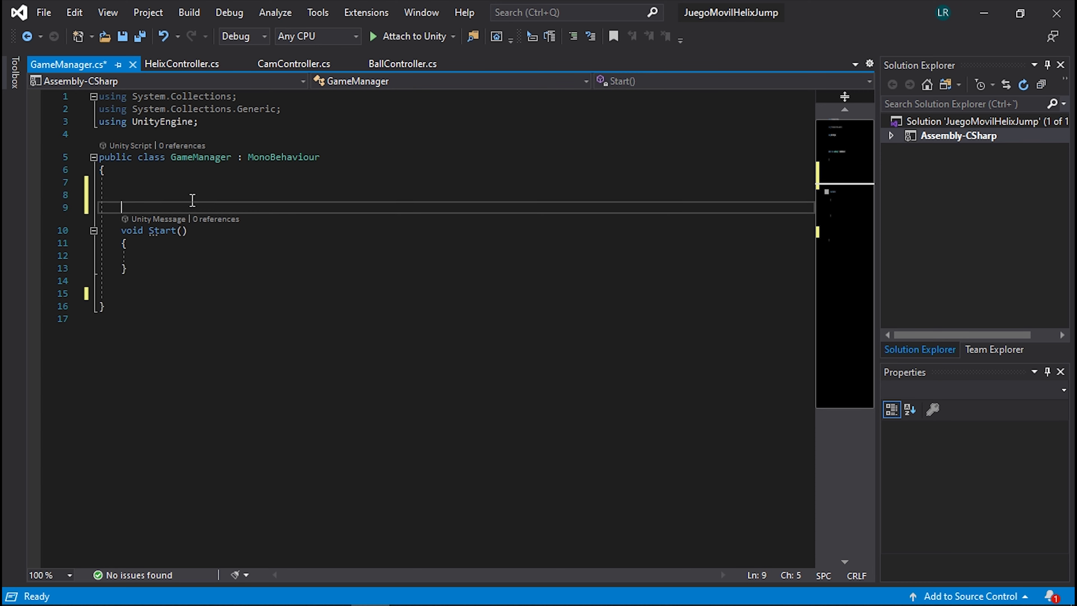
key("Return")
key("Return")
left_click(192, 197)
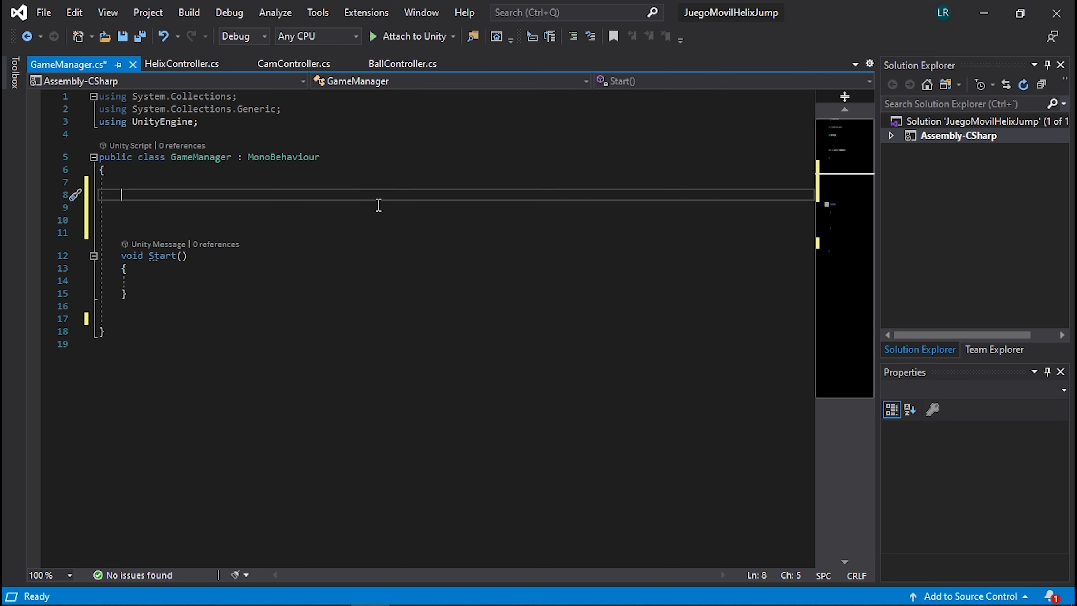
type("publ")
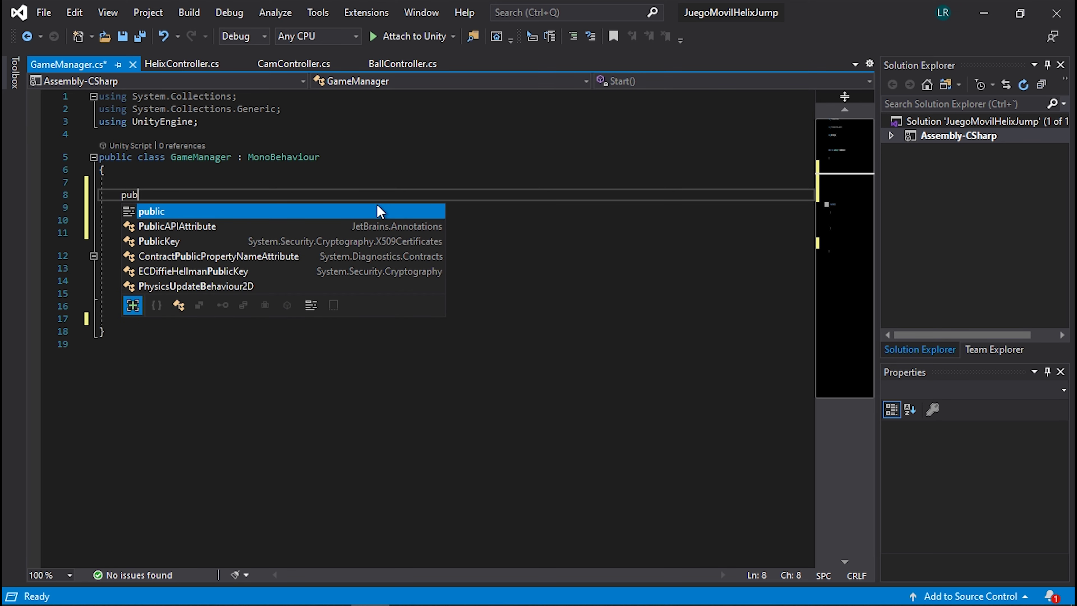
key("Tab")
type("int ")
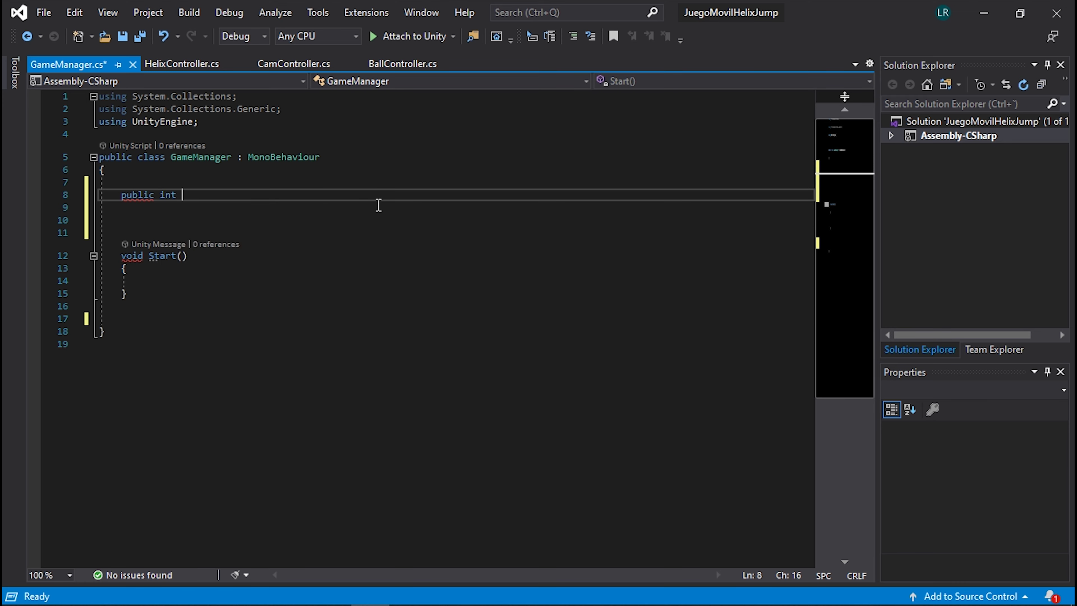
type("bestSc")
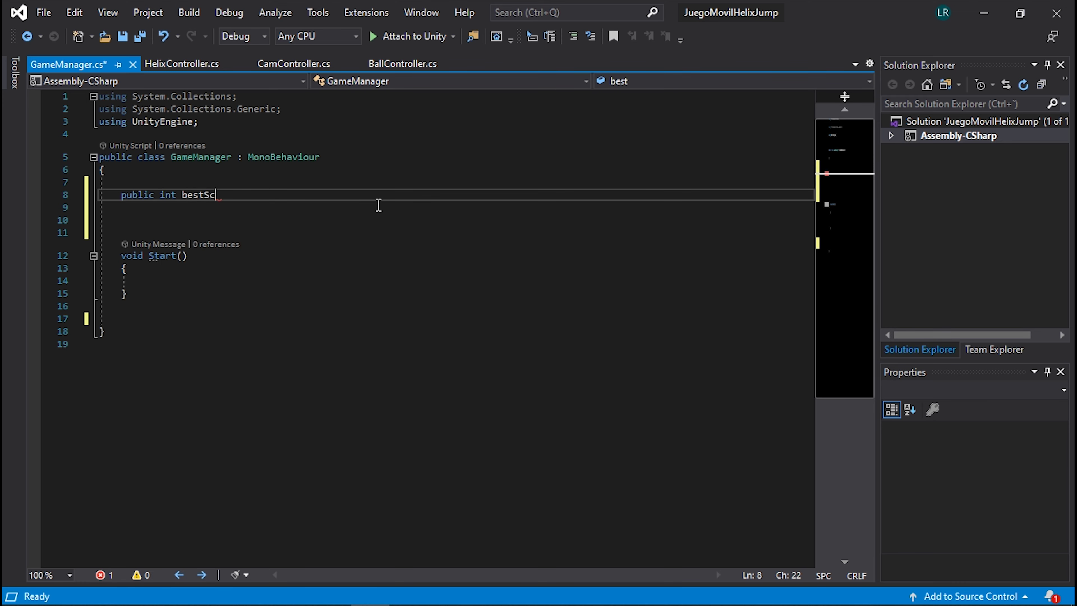
type("ore;")
key("Return")
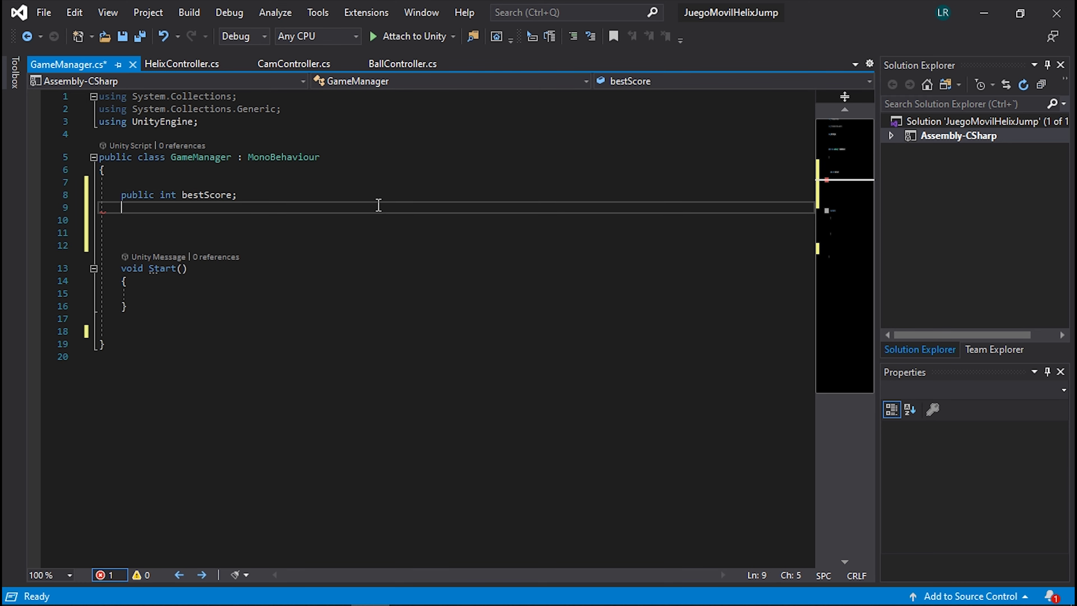
Declare public int currentScore and currentLevel = 0 fields below bestScore
type("public int ")
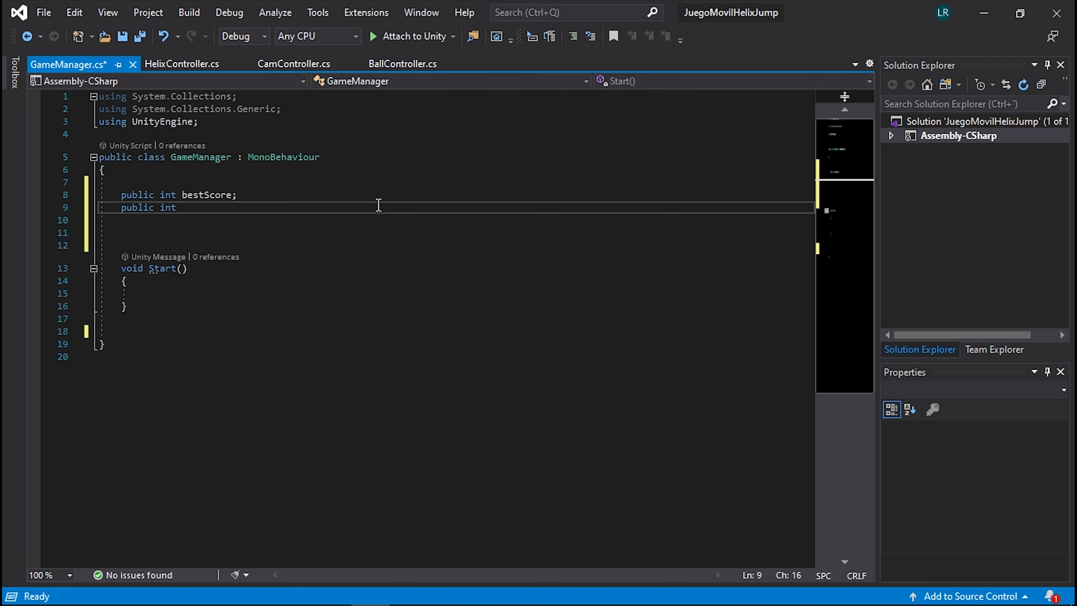
type("Curren")
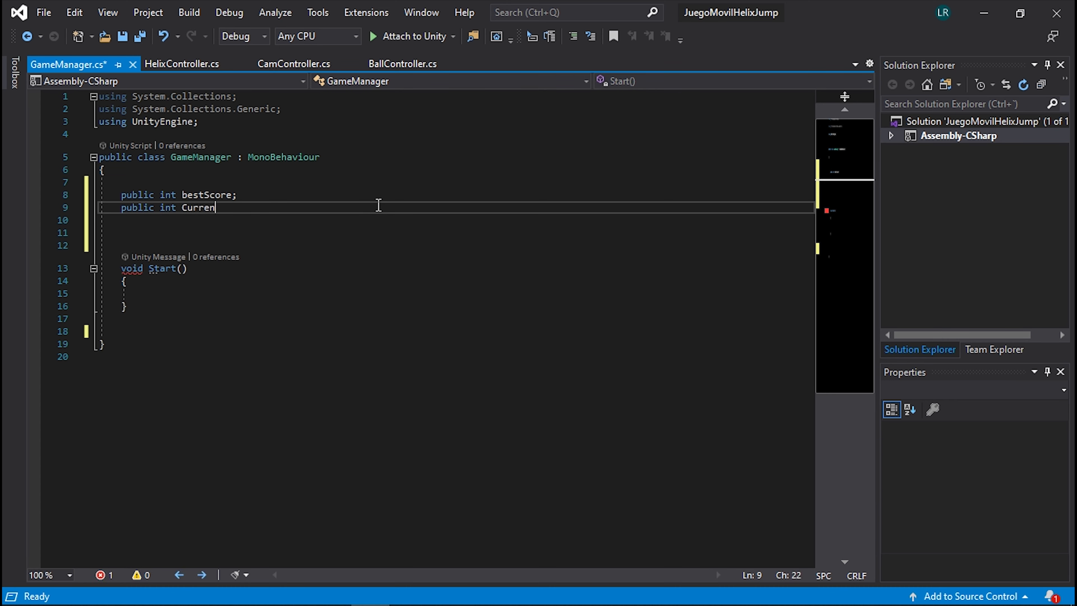
key("BackSpace")
key("BackSpace")
key("BackSpace")
key("BackSpace")
type("current")
type("Score;")
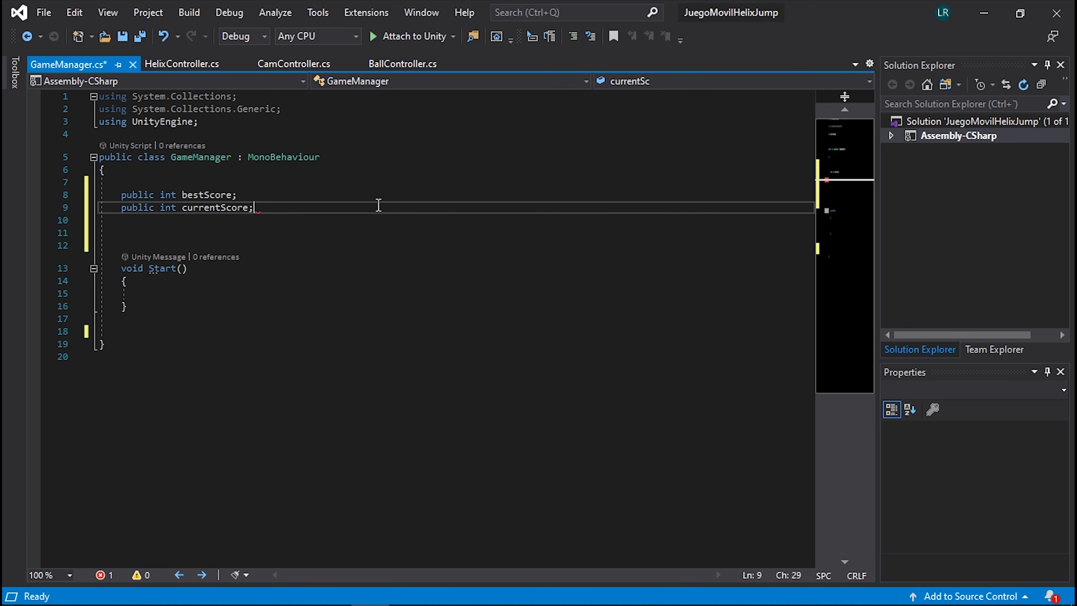
left_click(209, 195)
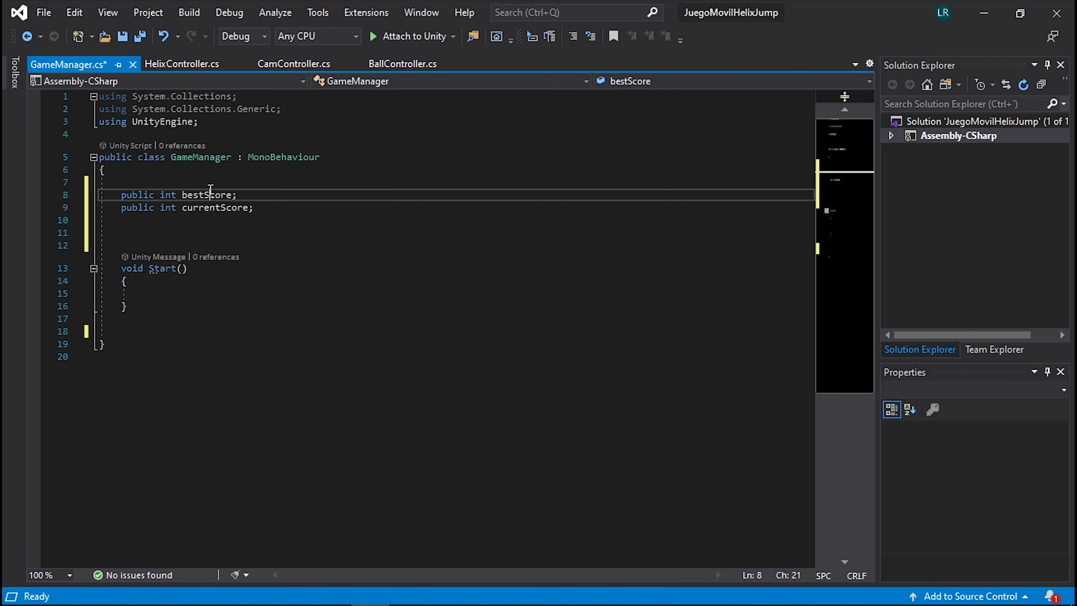
left_click(210, 211)
left_click(231, 236)
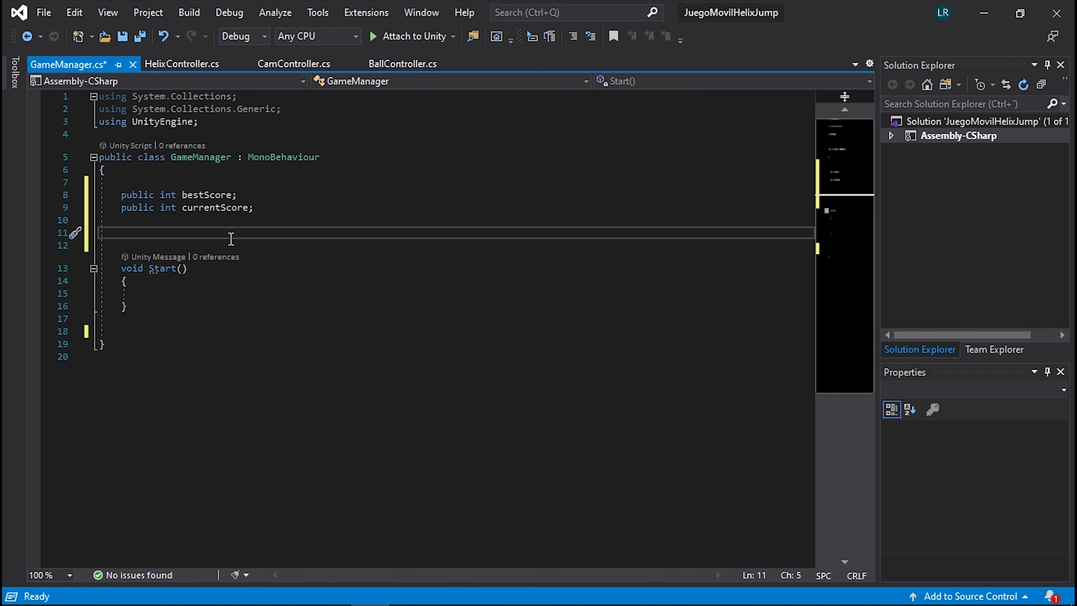
type("public ")
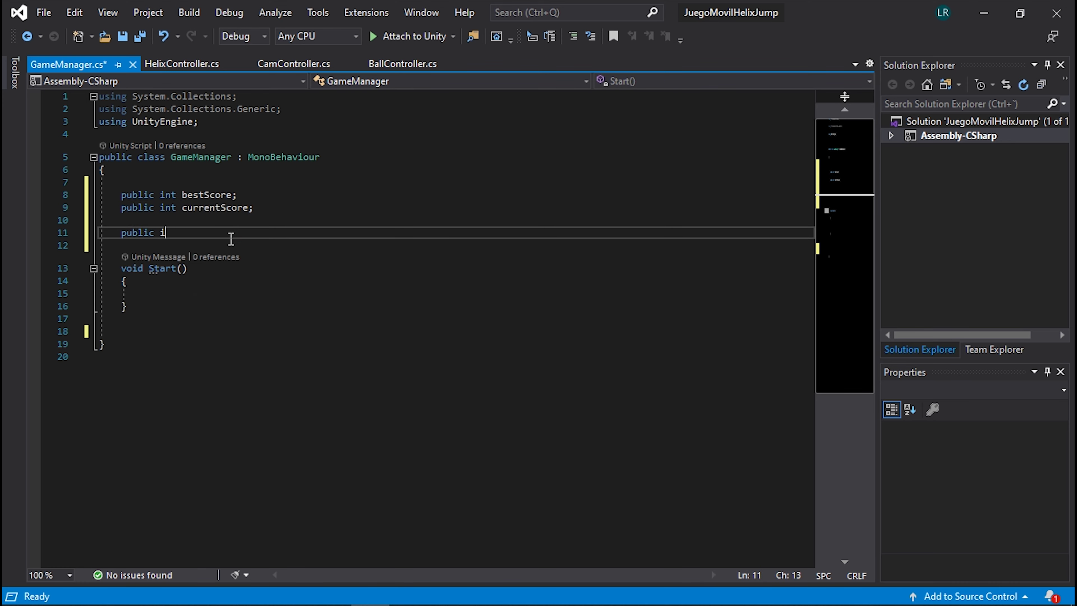
type("int")
type(" ci")
type("ur")
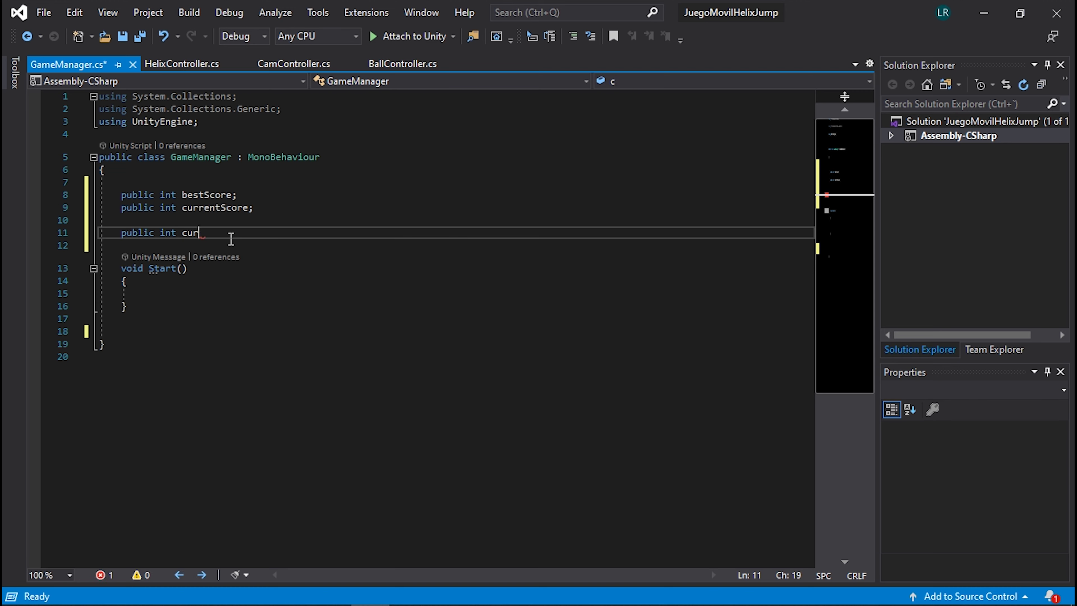
type("rentLevel=")
type("0")
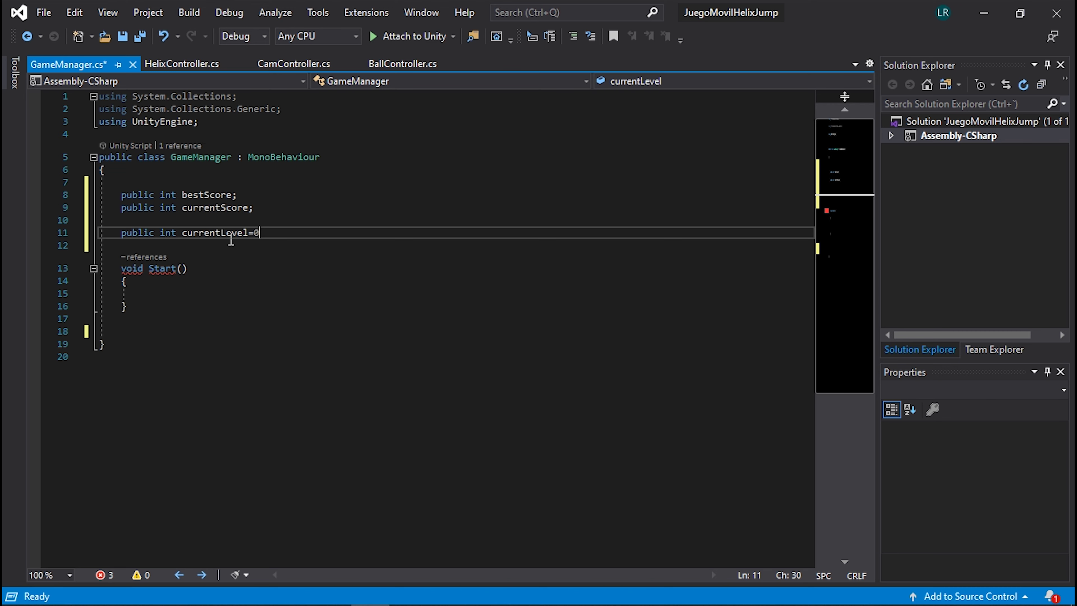
type(" 0;")
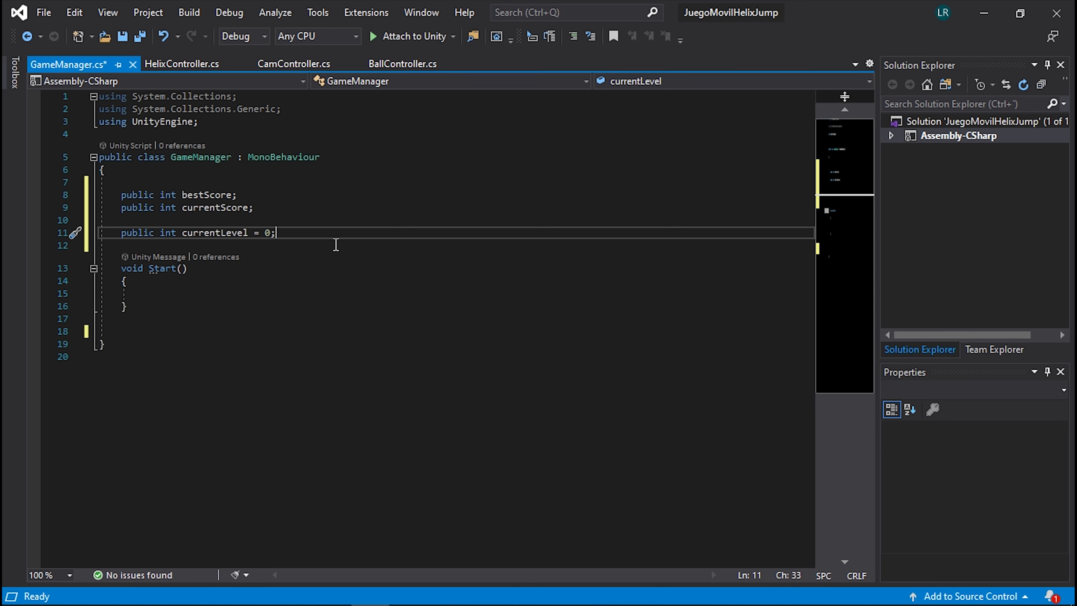
Declare 'public static GameManager singleton;' below currentLevel and highlight the singleton name
key("Return")
key("Return")
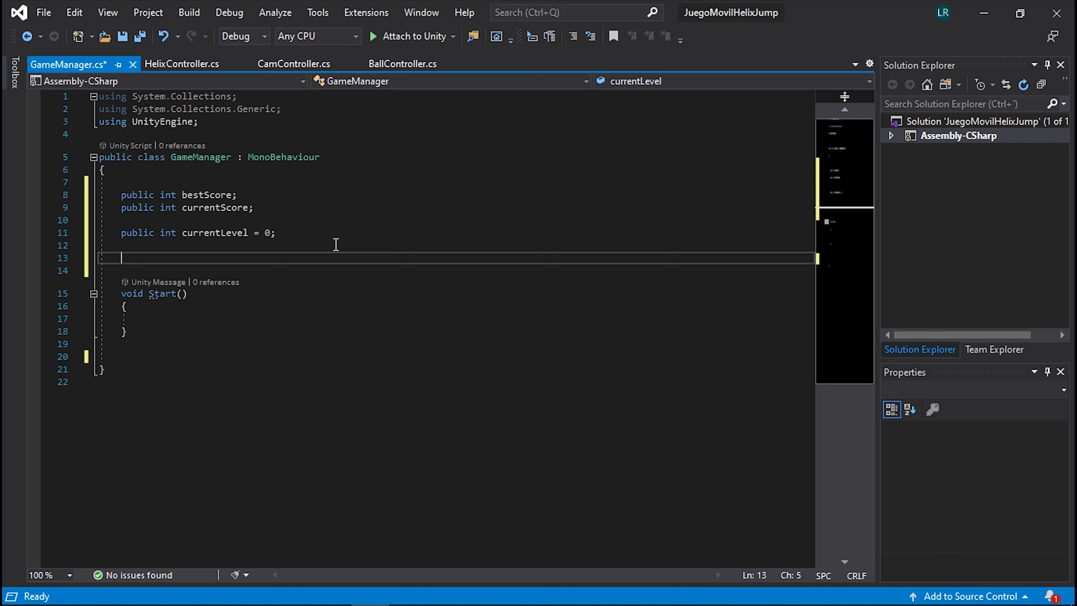
type("pu")
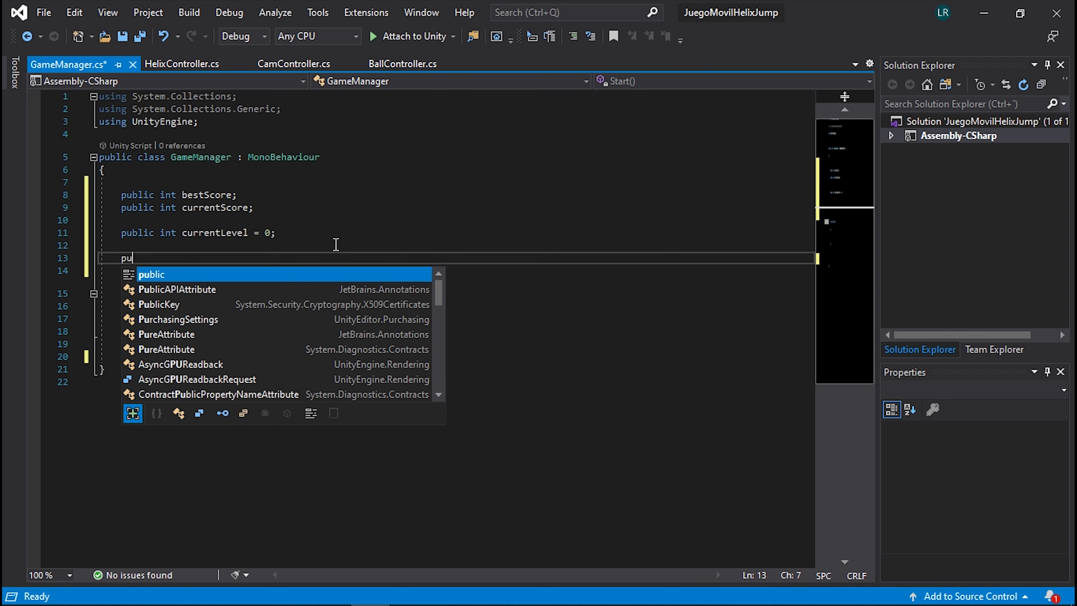
type("blic static")
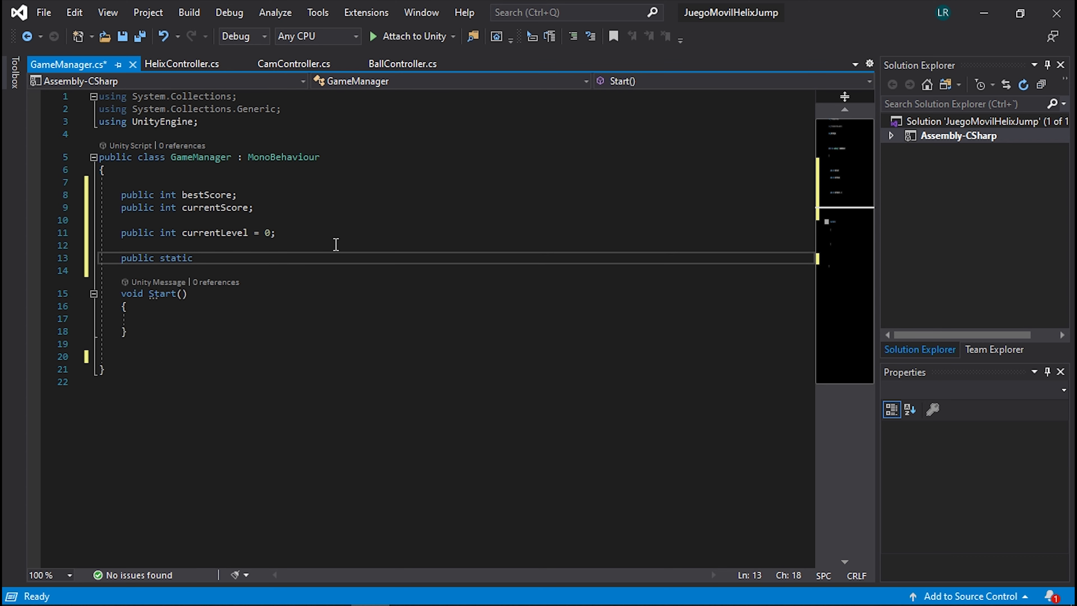
type(" game")
key("Tab")
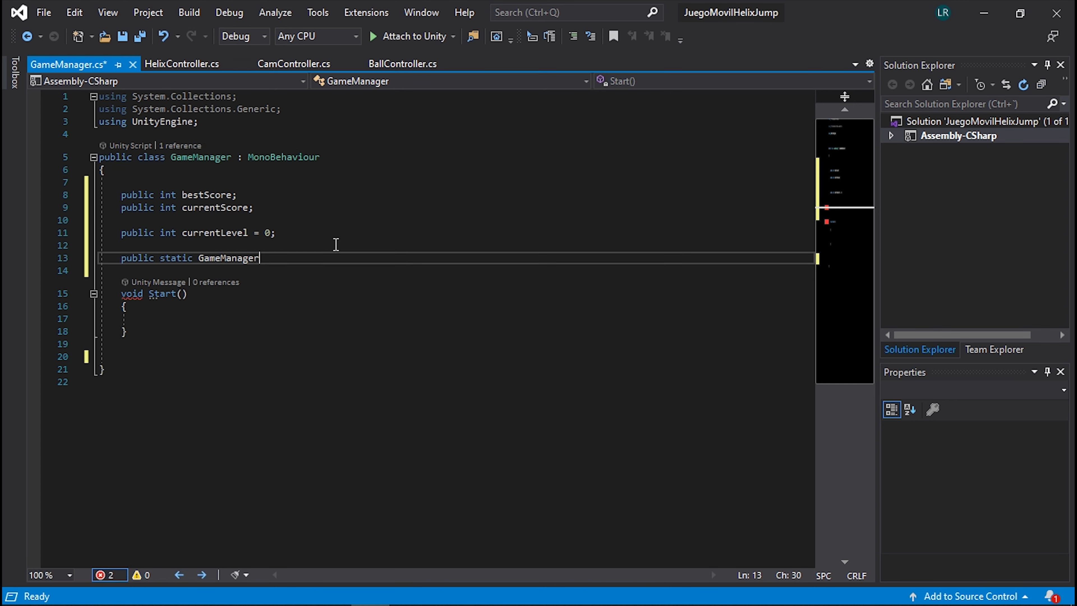
type(" singl")
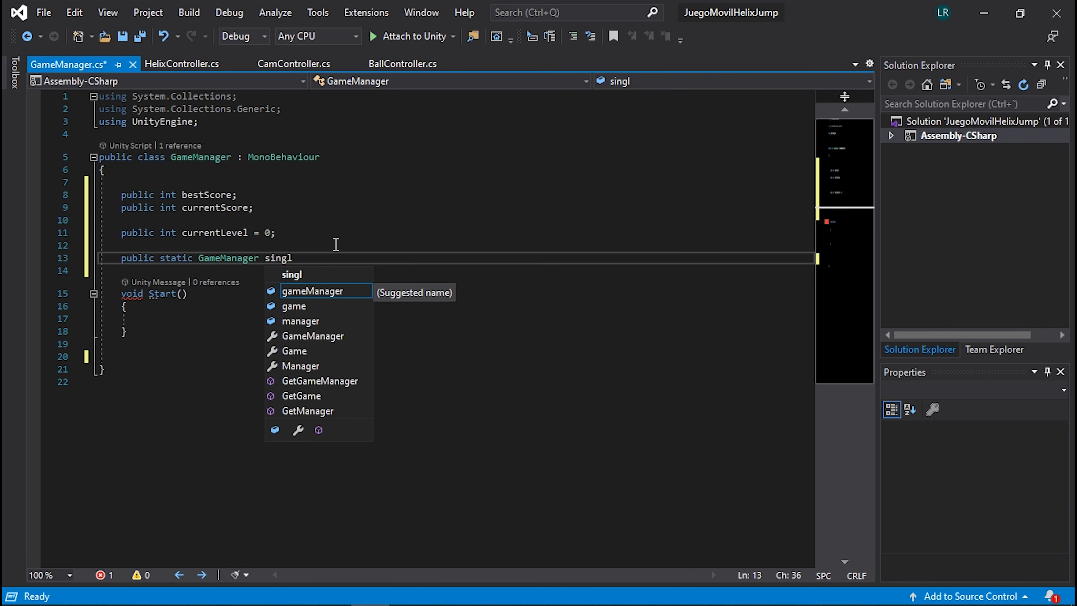
type("eton")
type(";")
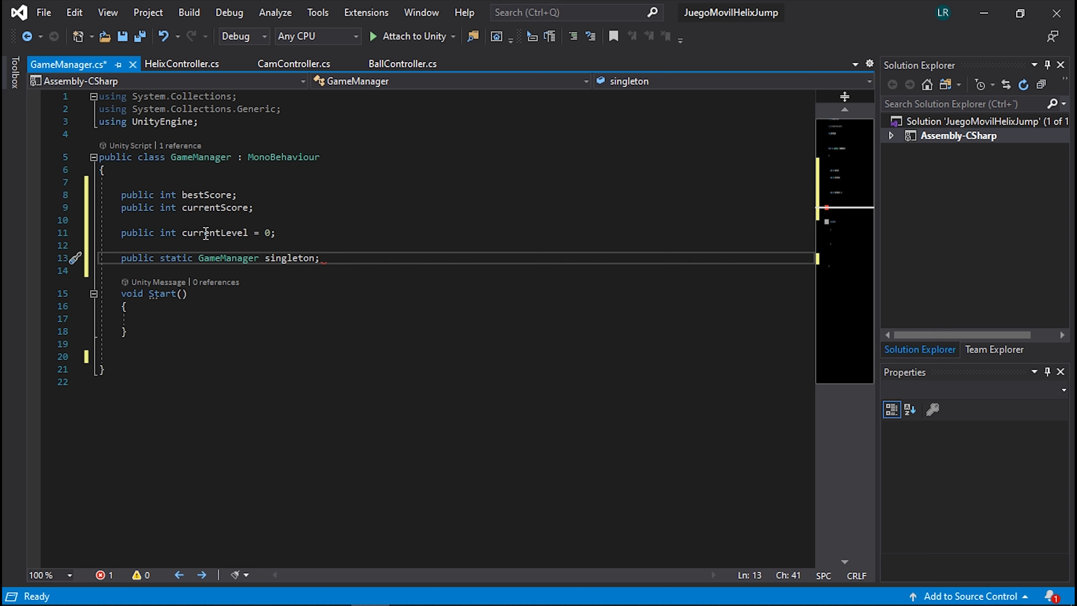
double_click(229, 257)
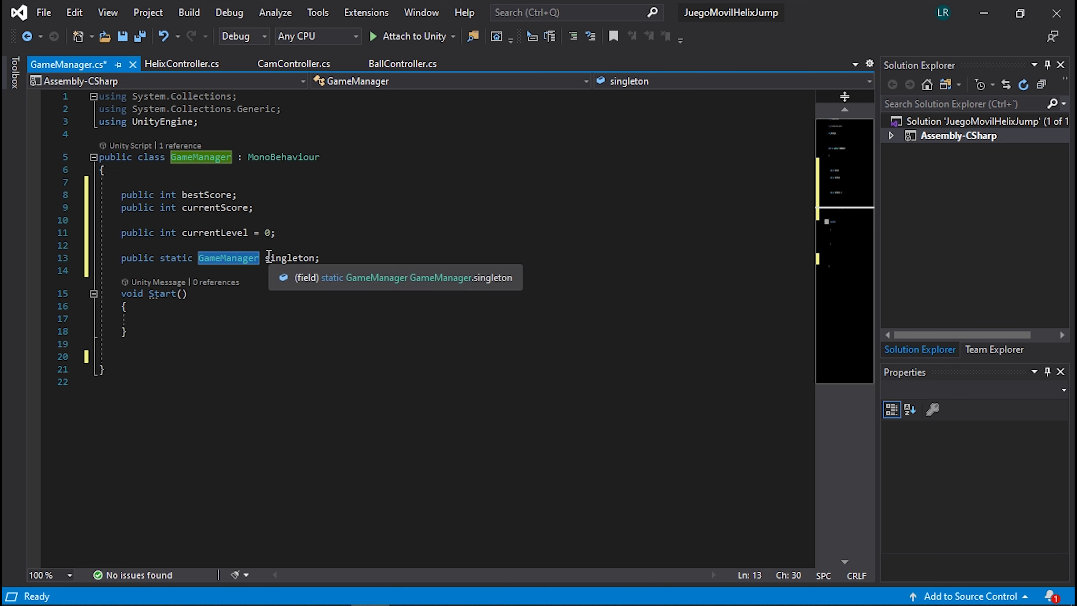
left_click_drag(265, 258, 314, 255)
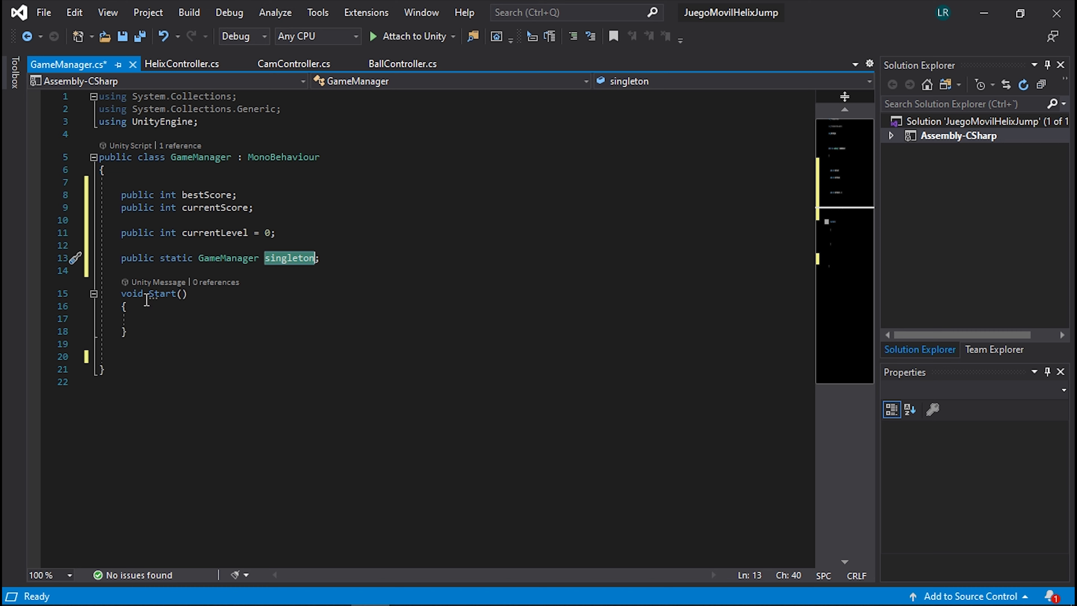
Rename the Start method to Awake and add a blank line above it
double_click(161, 294)
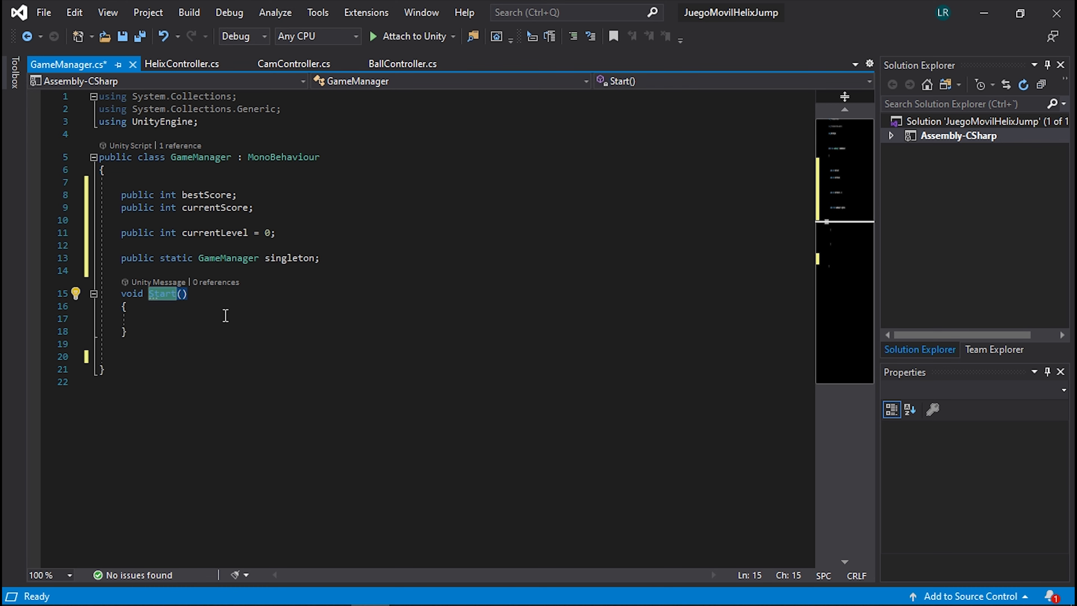
type("sa")
key("BackSpace")
key("BackSpace")
type("aw")
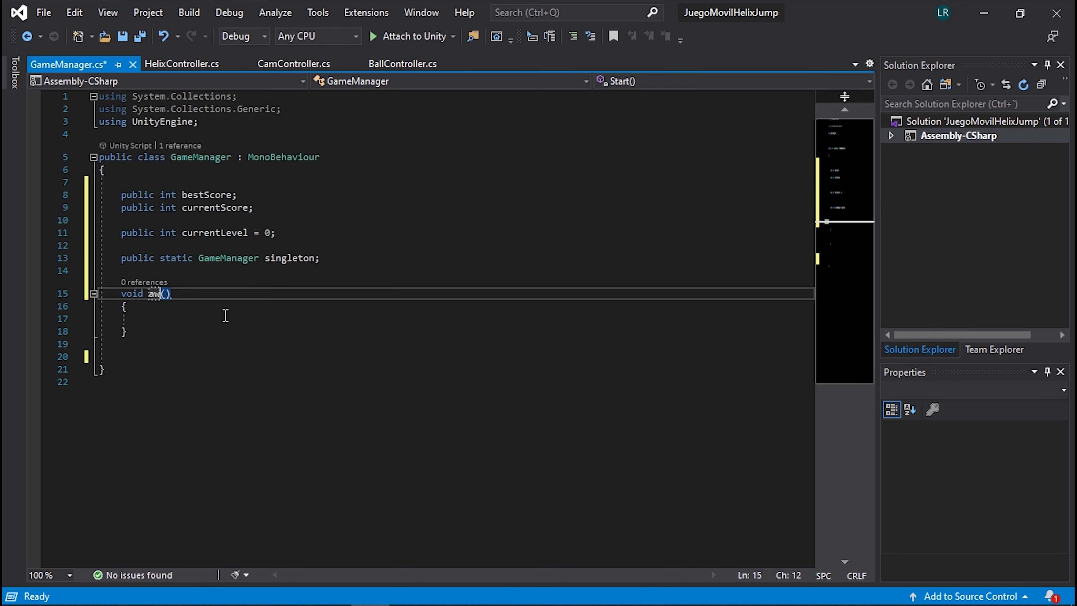
key("BackSpace")
key("BackSpace")
type("Awake")
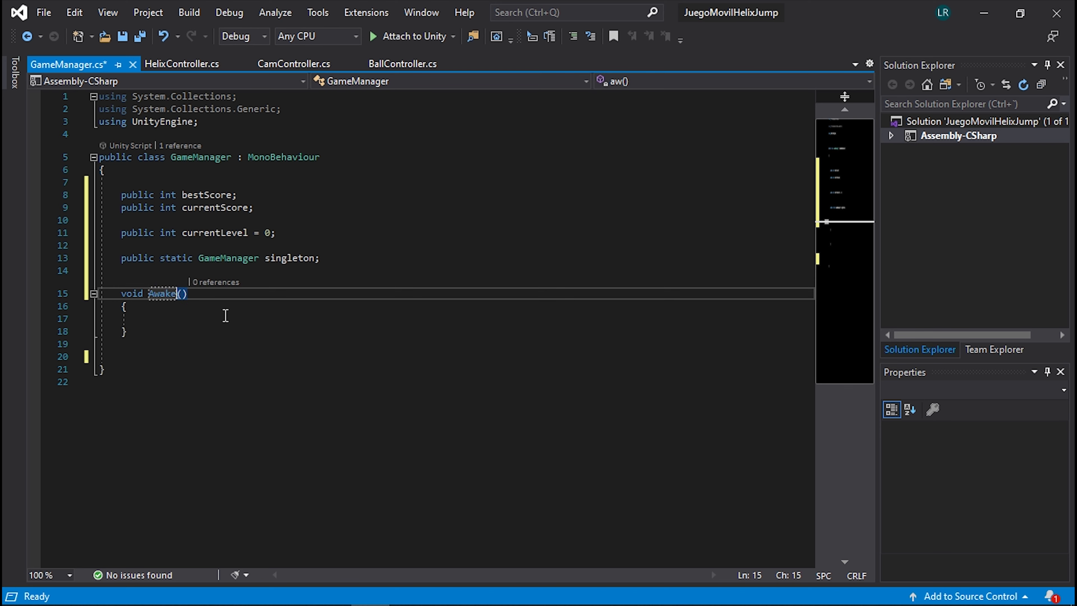
left_click(258, 275)
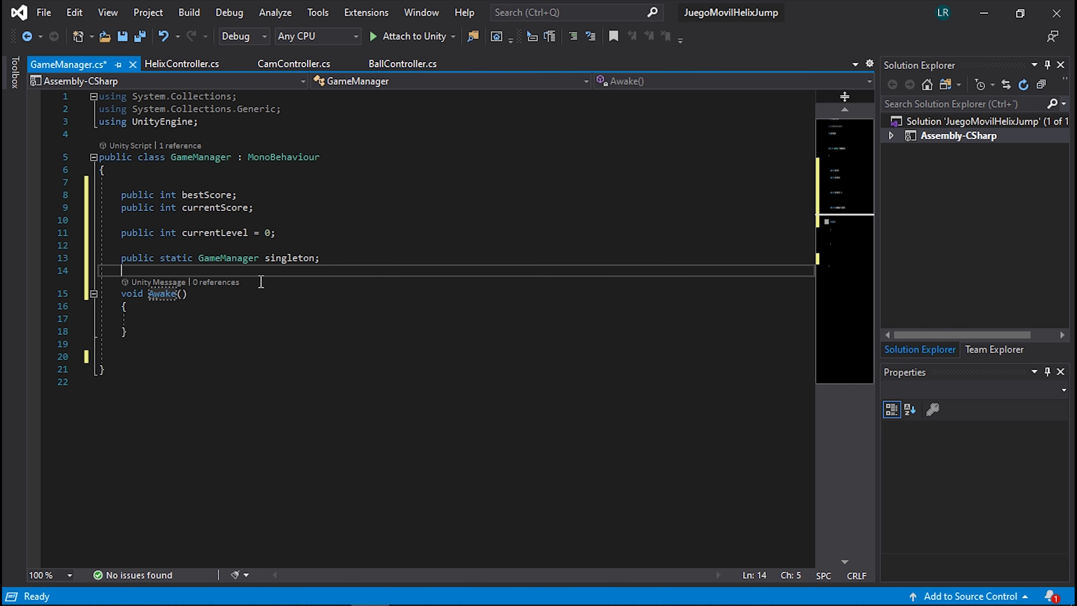
key("Return")
Review the Awake method, briefly resize the editor window, then return to Awake's empty body
mouse_move(166, 307)
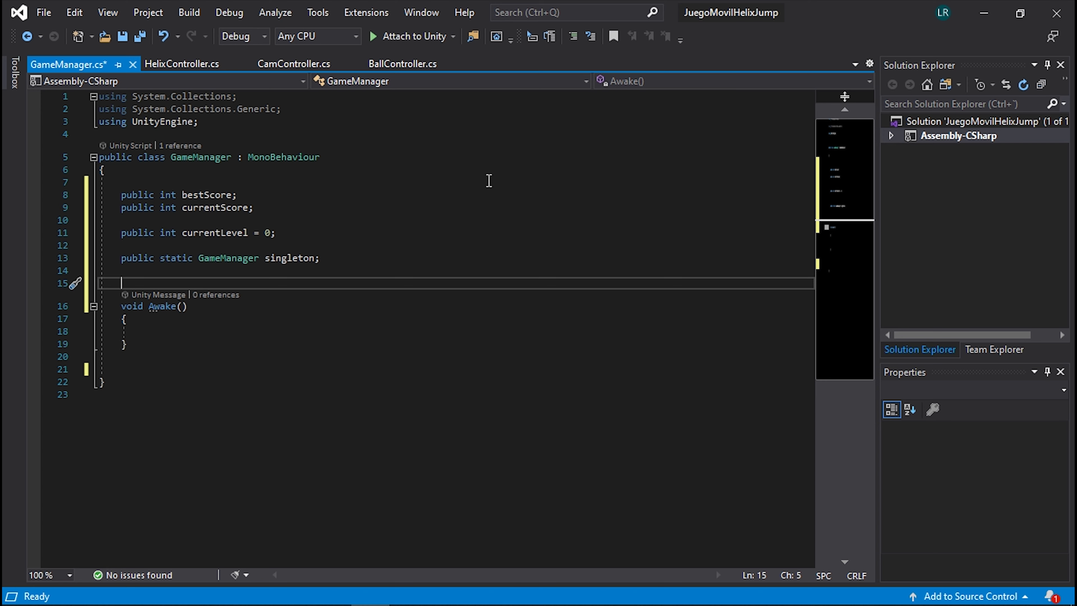
left_click(158, 326)
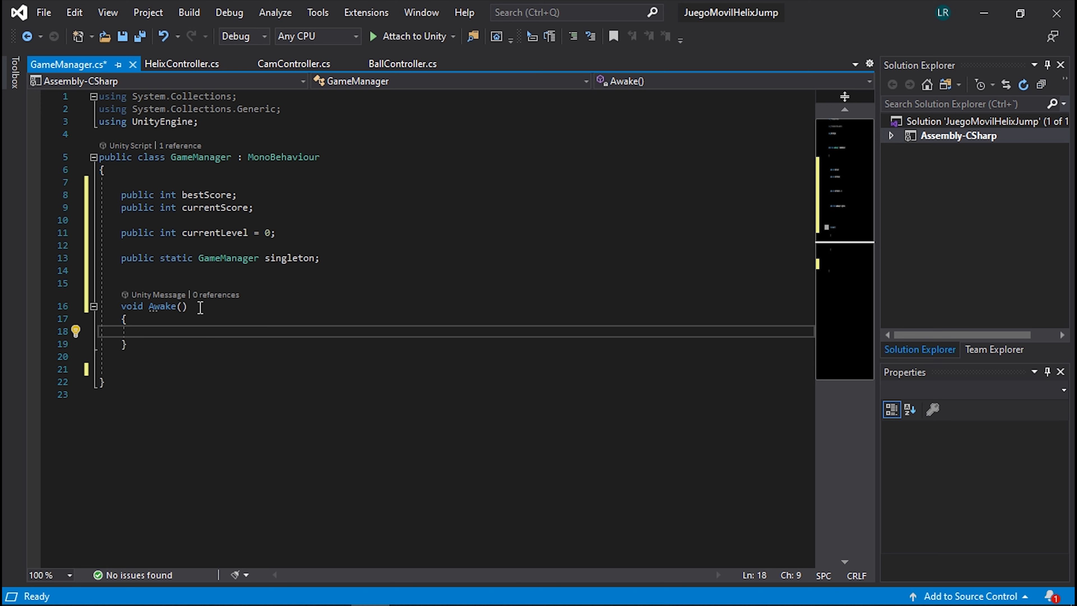
double_click(166, 307)
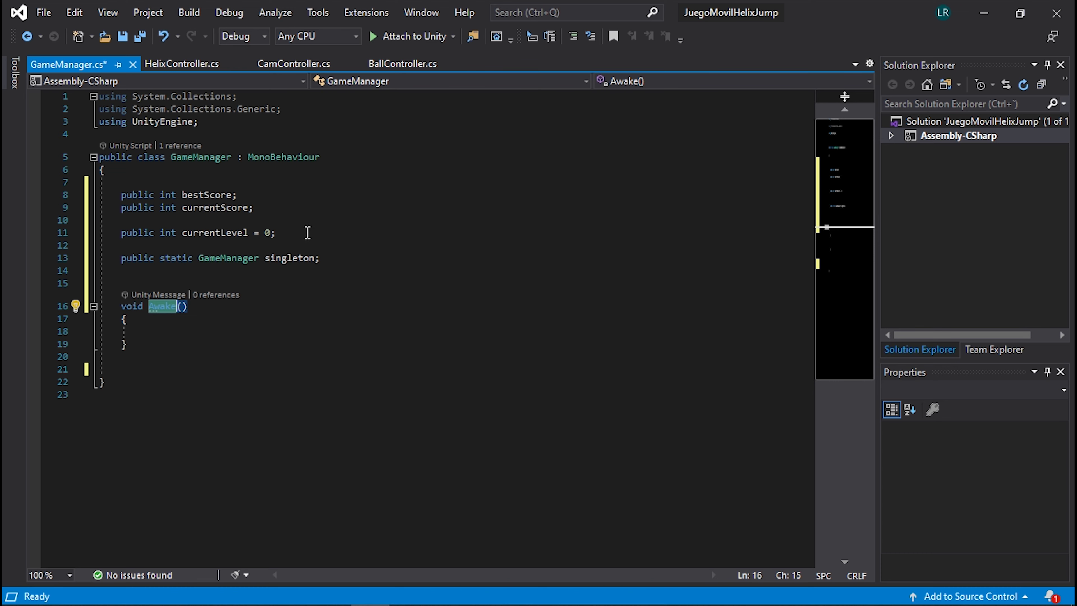
scroll(199, 310, "down", 1)
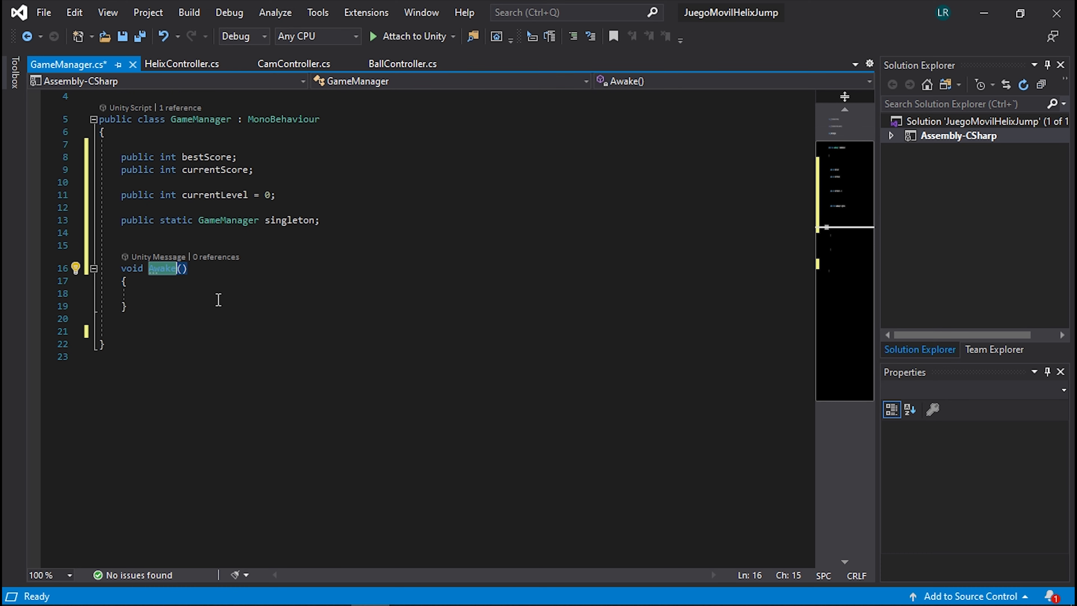
left_click(204, 294)
left_click(149, 269)
left_click(184, 270)
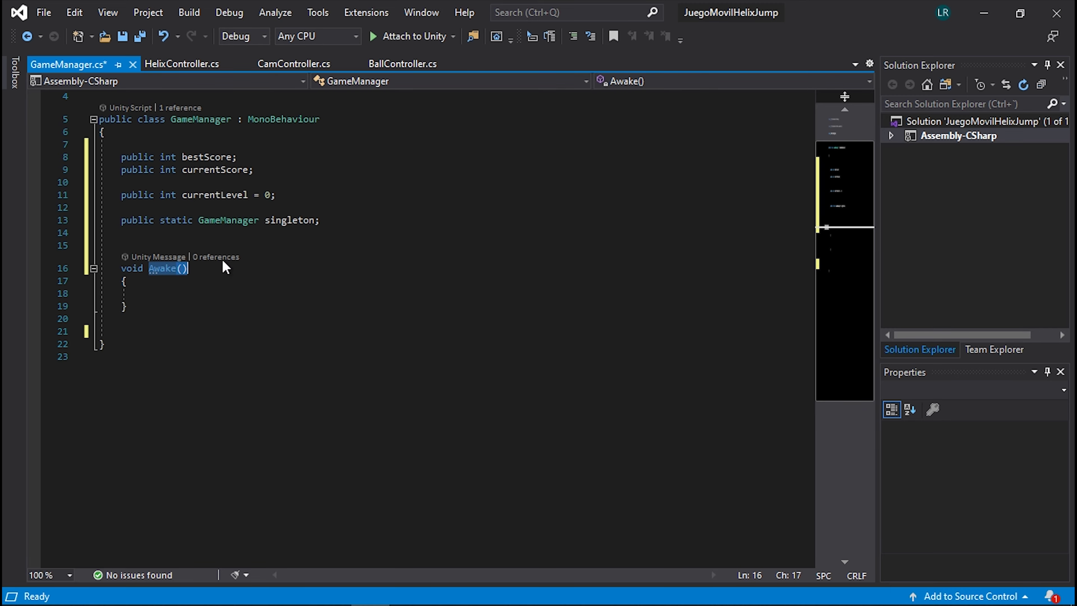
double_click(811, 15)
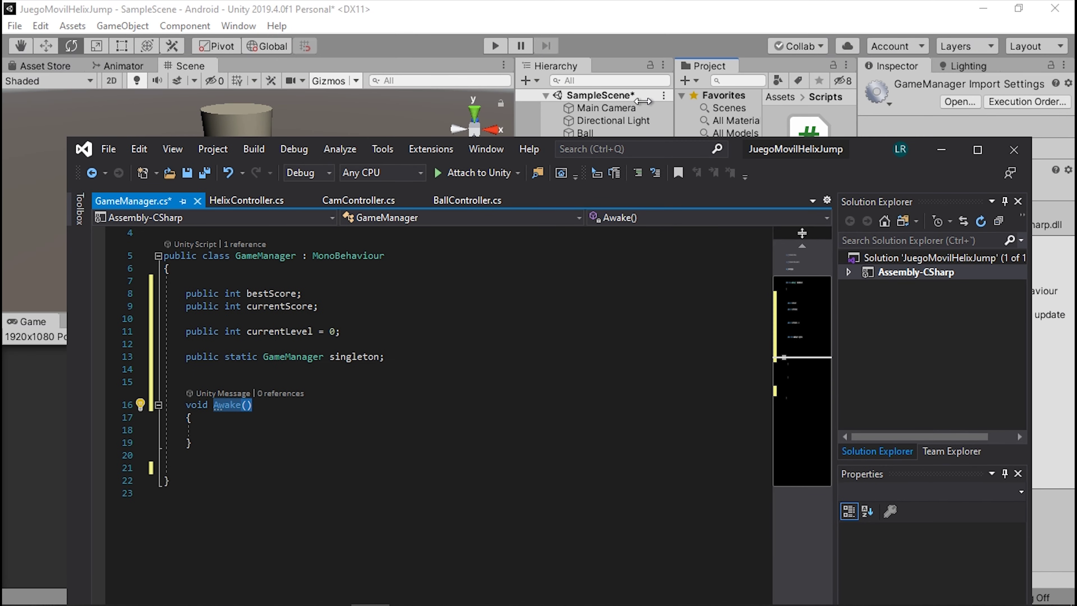
double_click(704, 148)
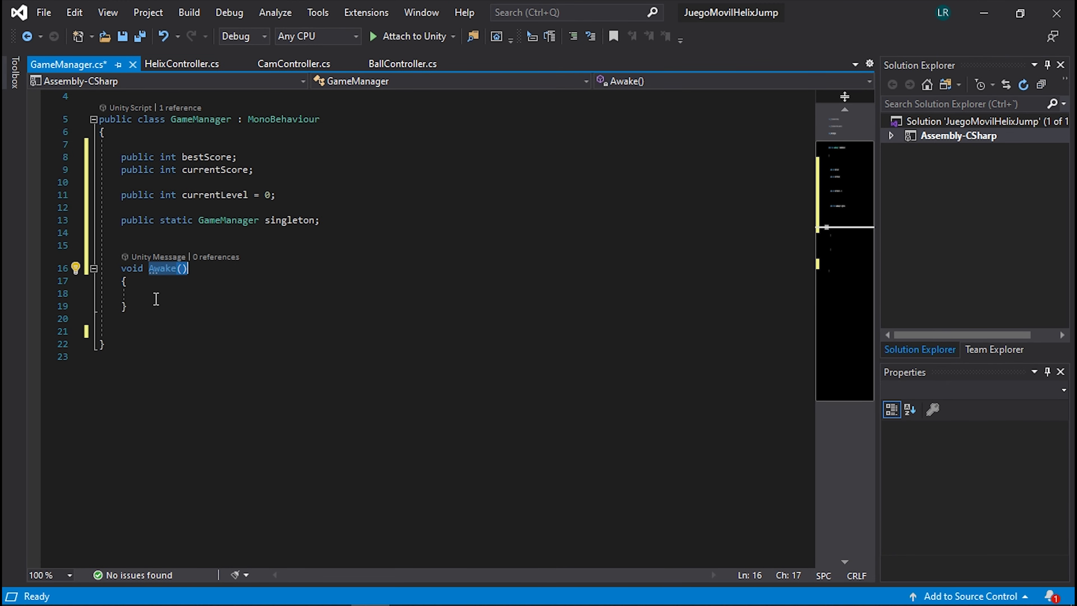
left_click(156, 298)
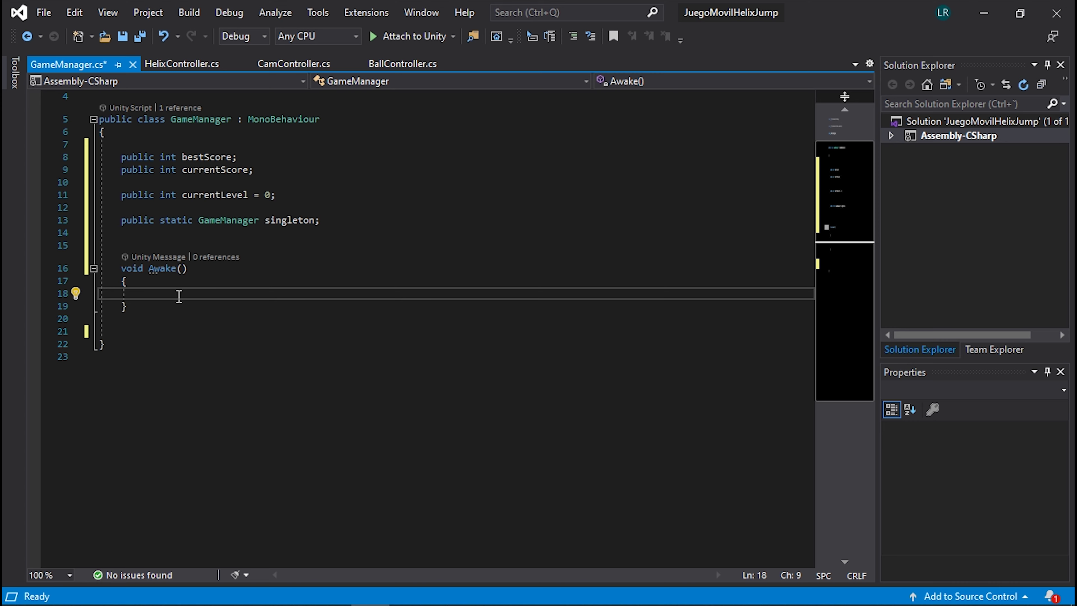
Inside Awake, write if (singleton == null) { singleton = this; }
key("Return")
key("Return")
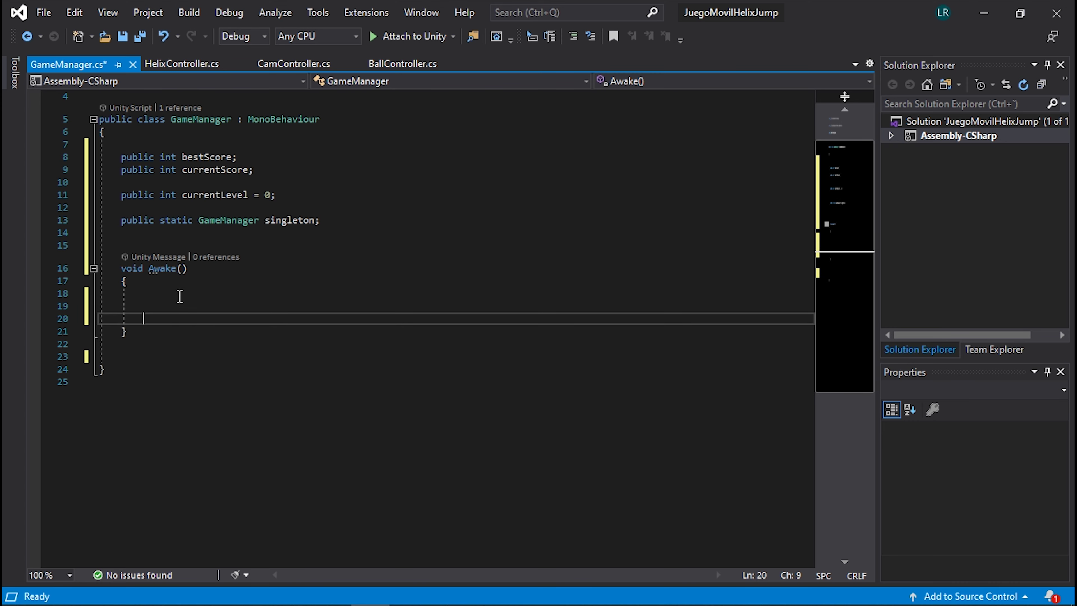
key("Up")
key("Up")
type("if")
key("Tab")
key("Tab")
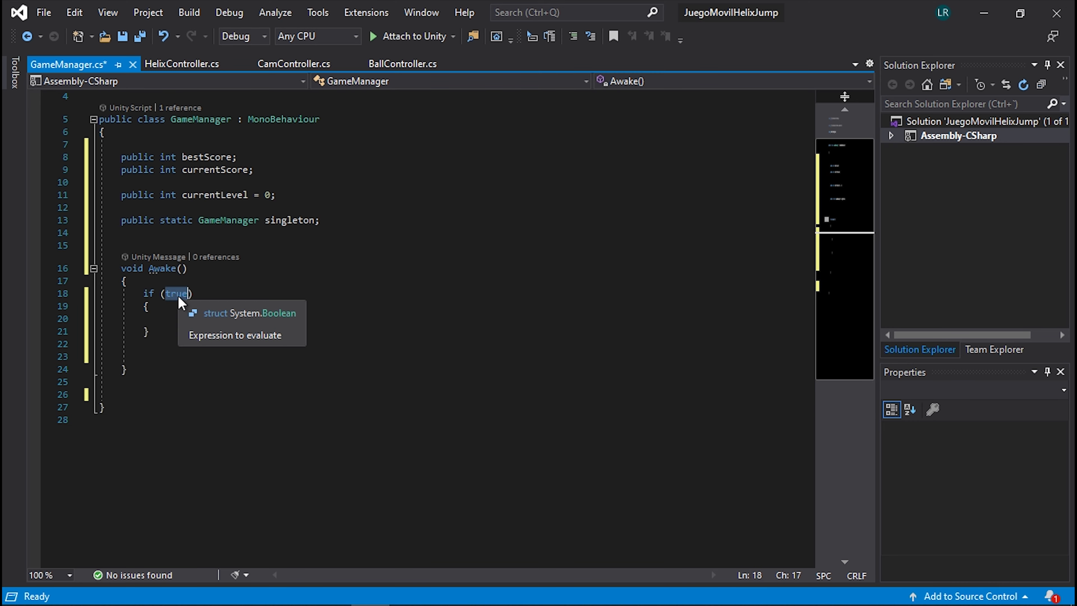
type("sing")
key("Tab")
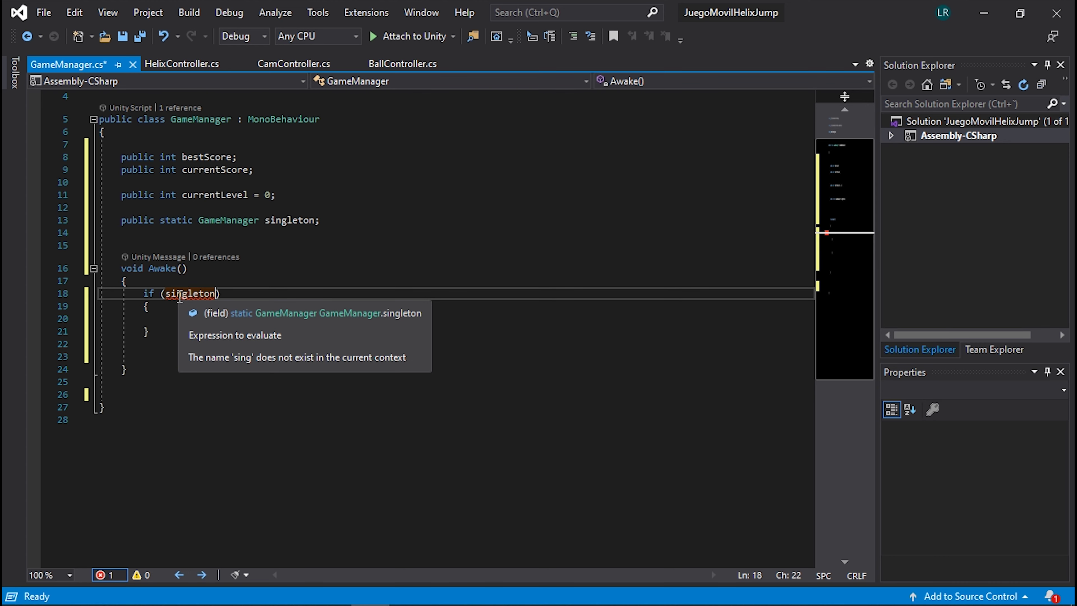
type("==null")
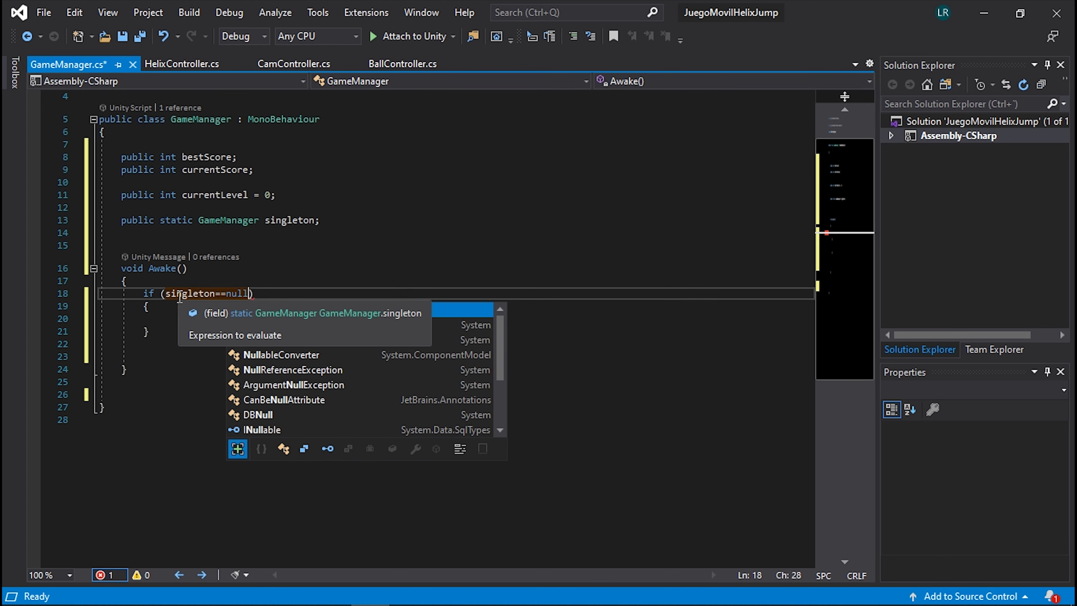
key("Return")
type("ing")
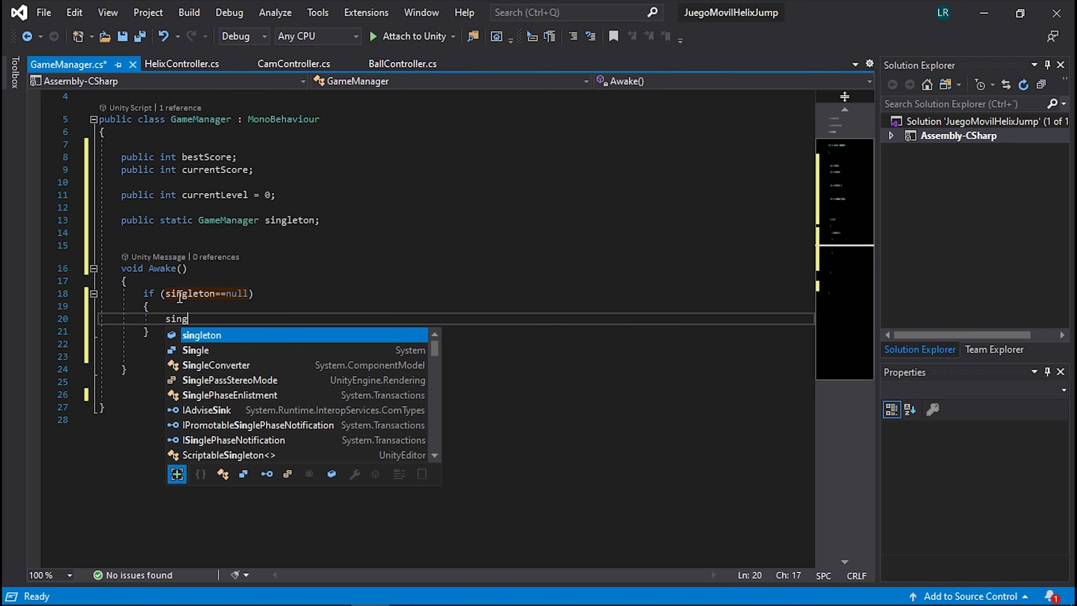
key("Tab")
type("= this")
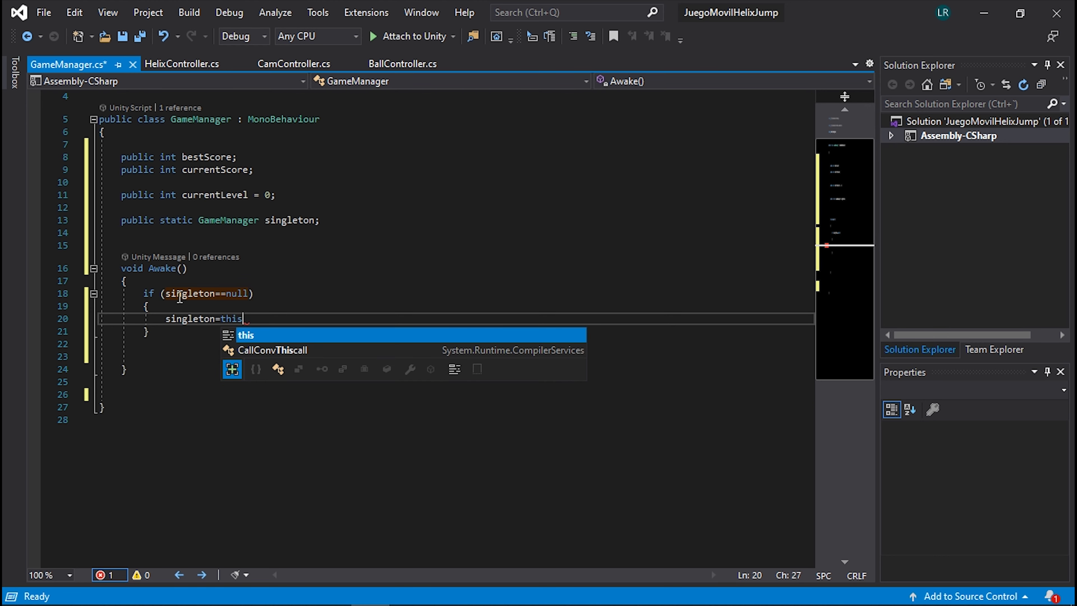
type(";")
key("Down")
Add else if (singleton != this) { Destroy(gameObject); } after the if block
key("Return")
type("else")
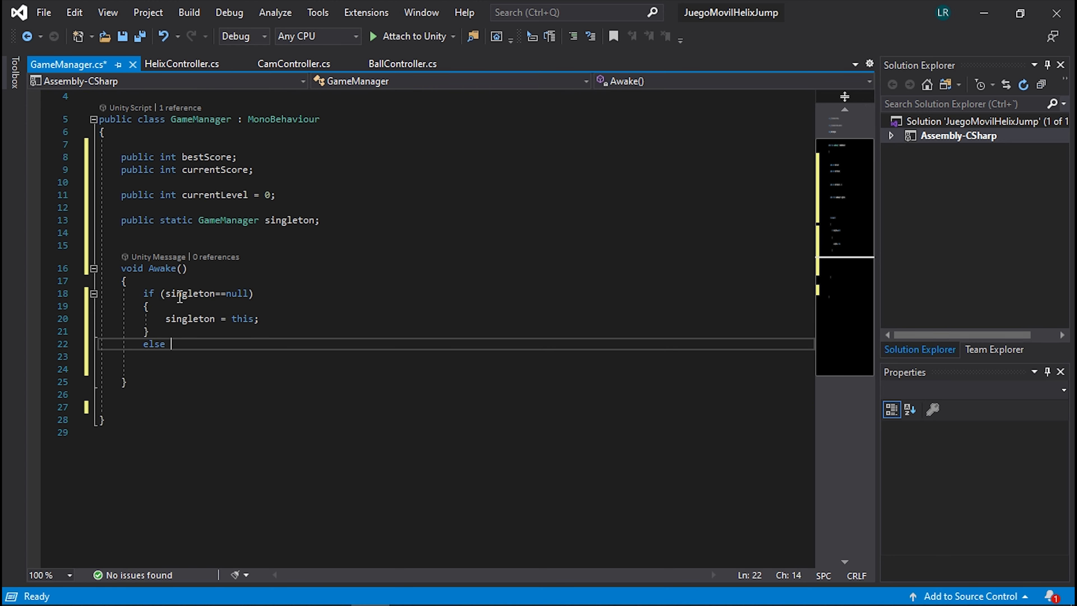
key("Tab")
key("Tab")
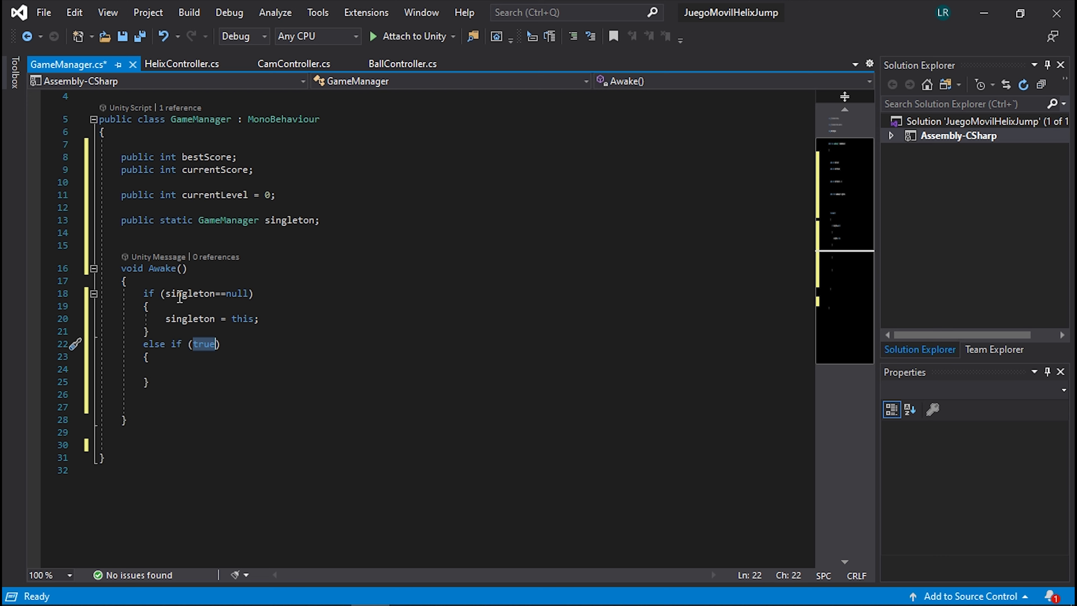
type("singleton!=")
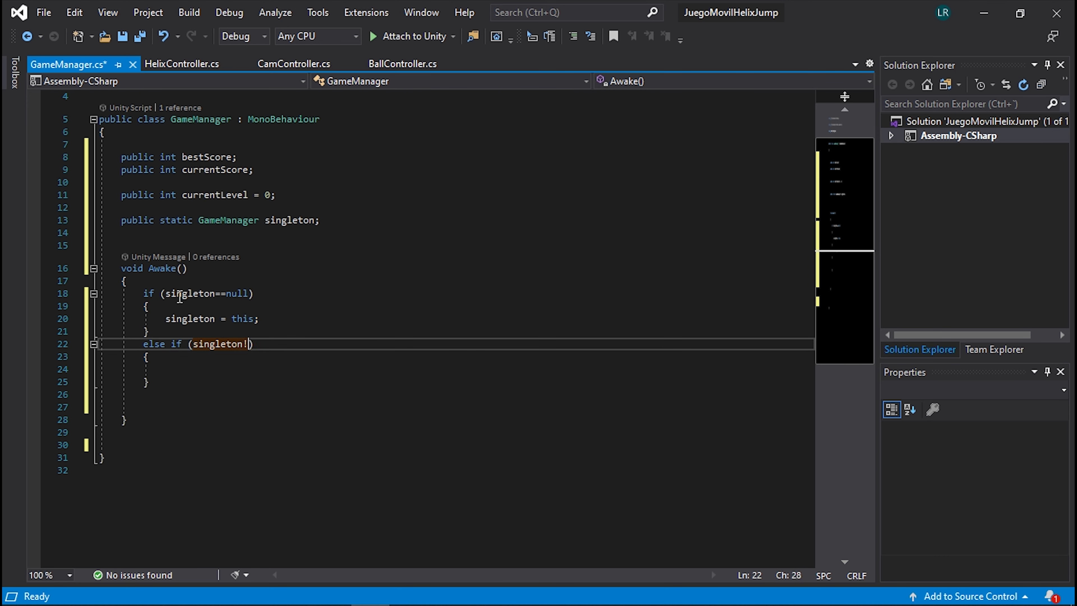
type("th")
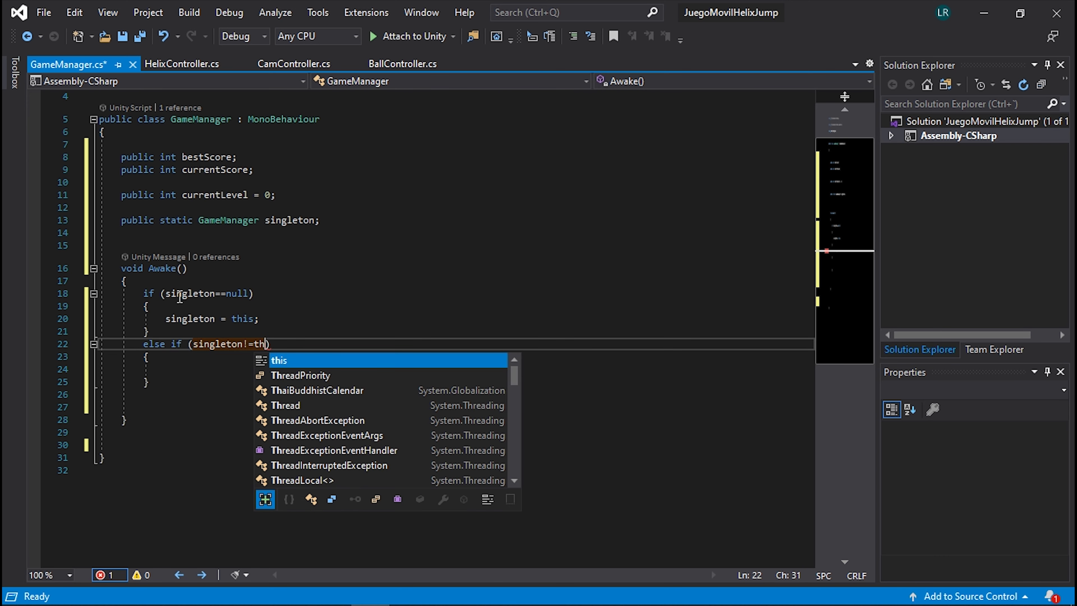
type("is")
key("Down")
key("Down")
type("de")
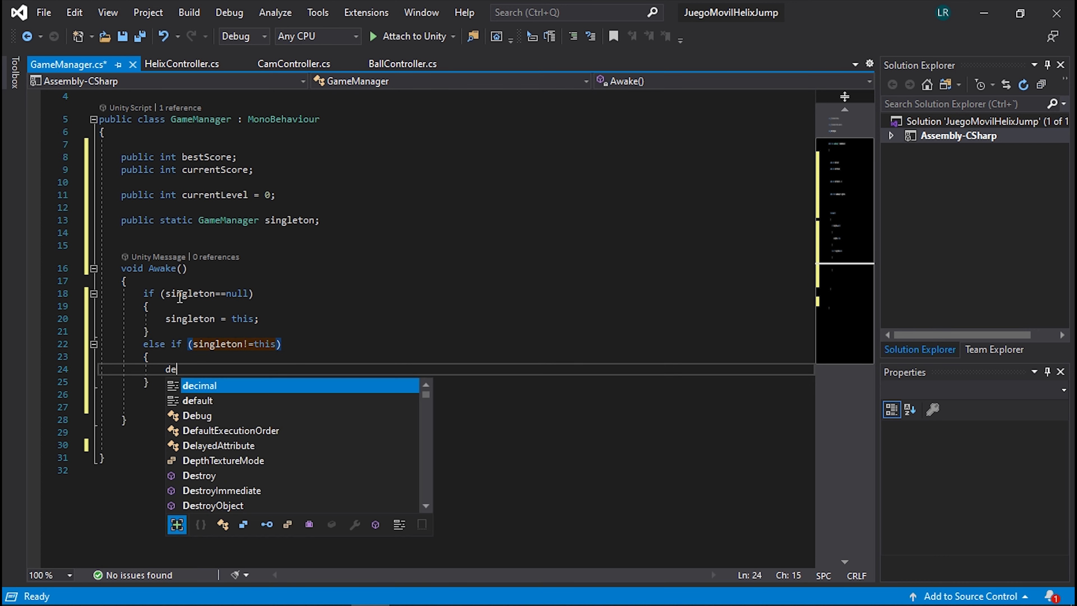
type("s")
key("Tab")
type("(")
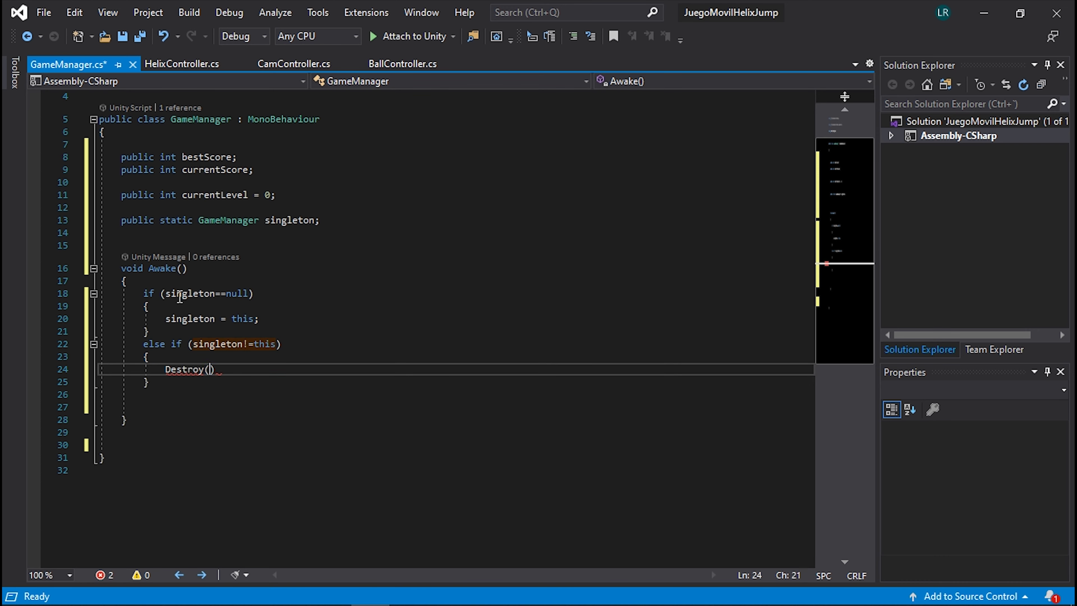
type("gameObject);")
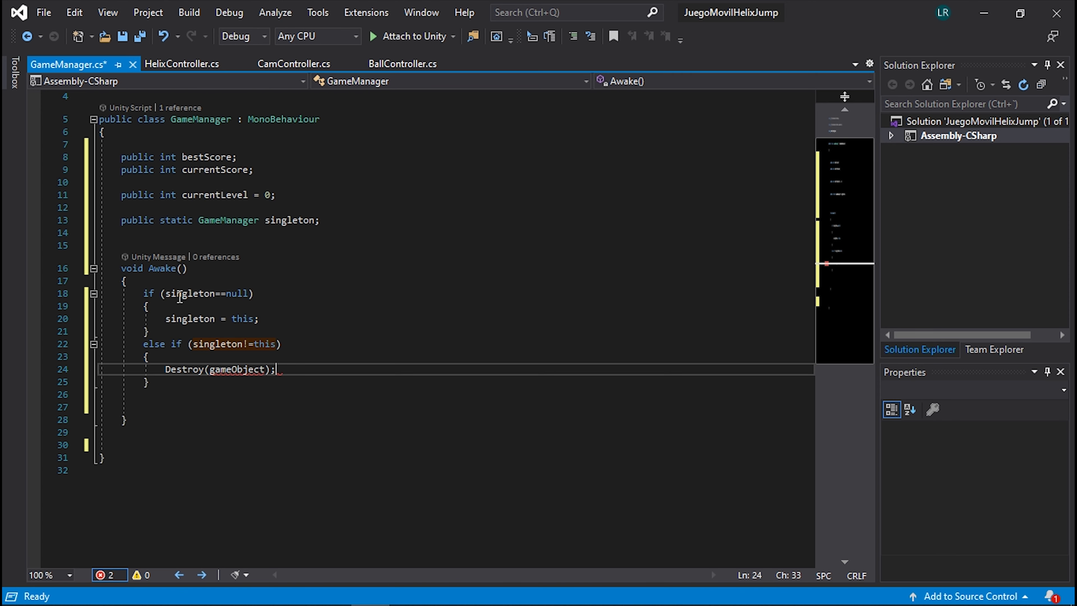
Save GameManager.cs and tidy the blank lines inside Awake
key("ctrl+s")
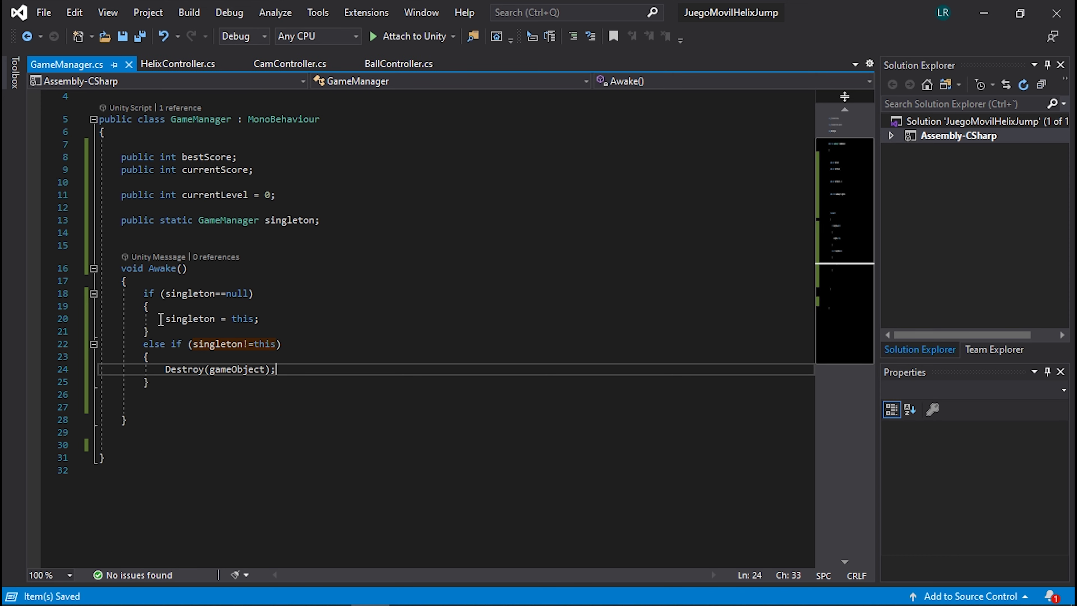
left_click(165, 331)
key("Return")
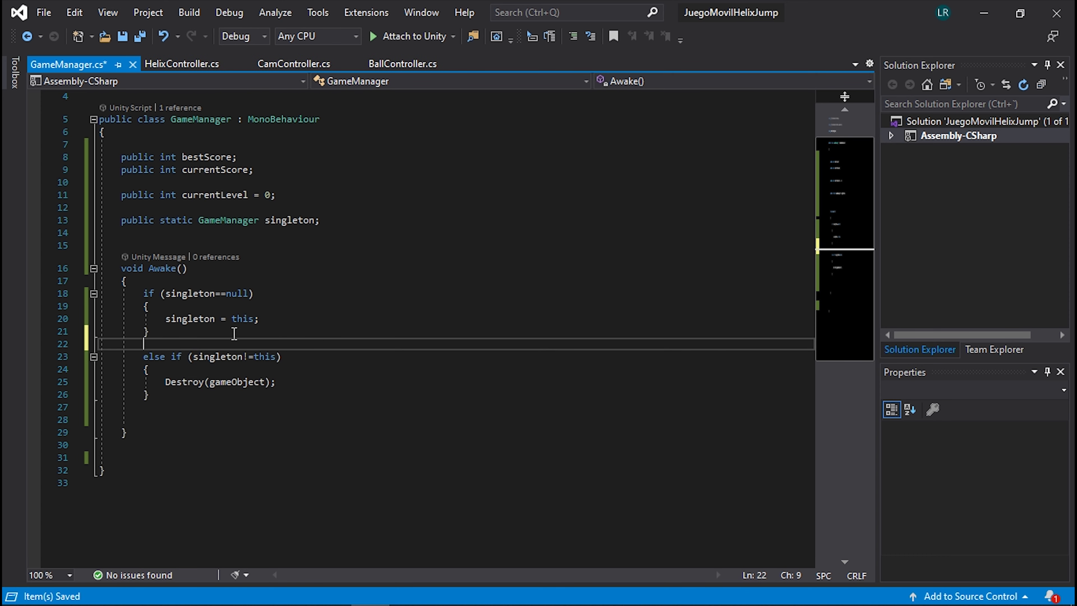
left_click(114, 419)
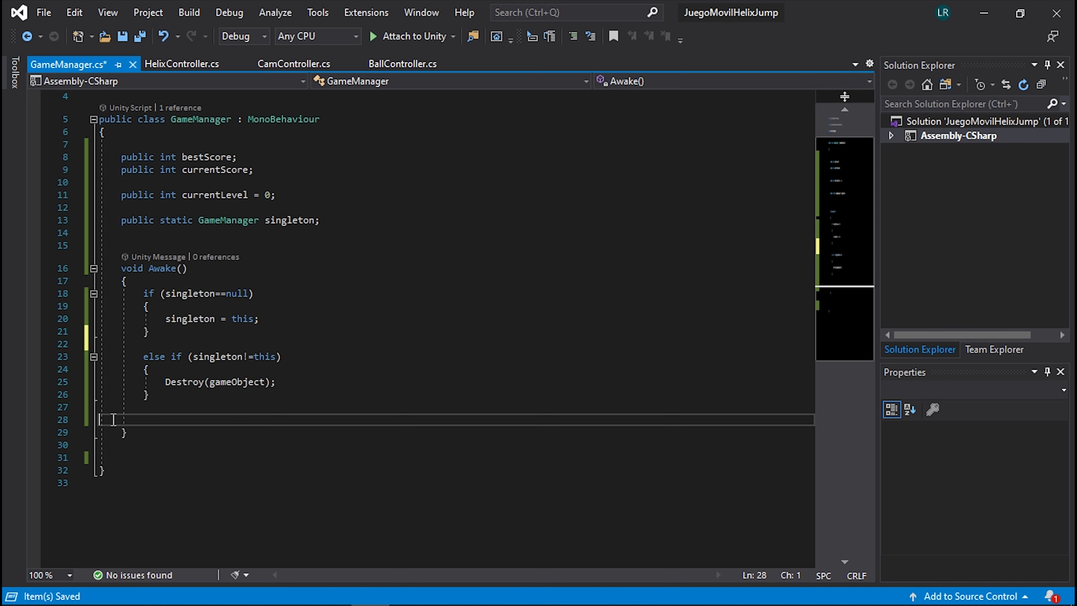
key("BackSpace")
key("BackSpace")
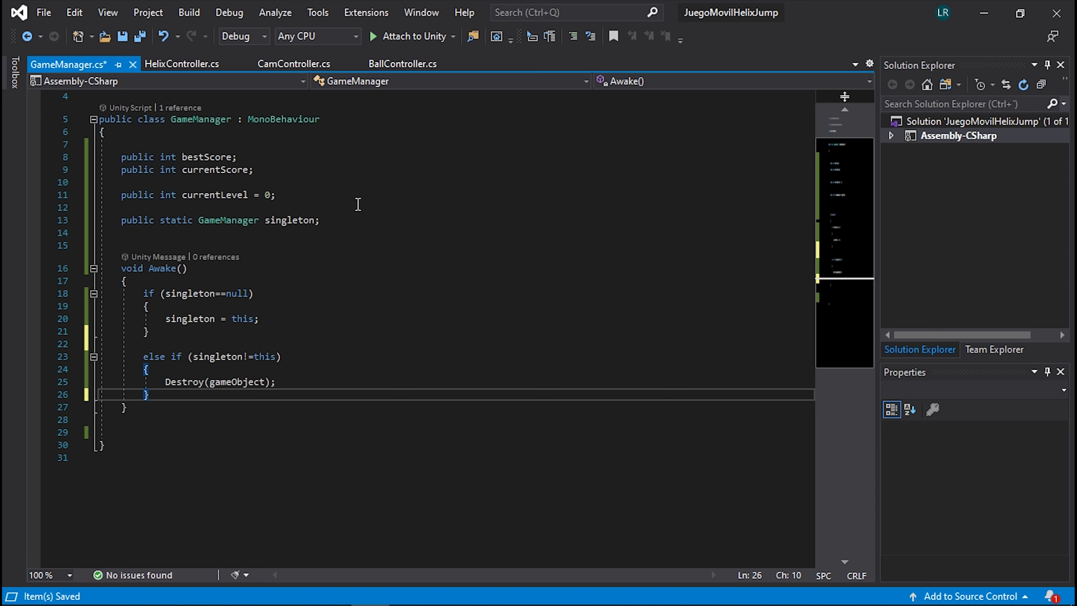
scroll(339, 224, "down", 1)
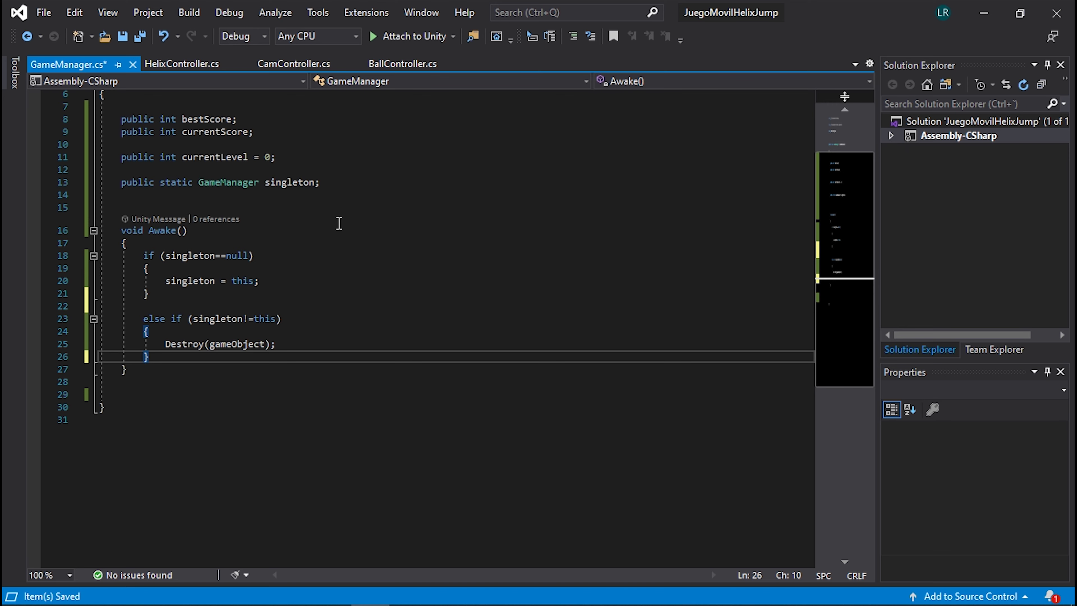
scroll(339, 223, "down", 1)
Add an empty public void NextLevel() method below Awake
left_click(153, 345)
key("Return")
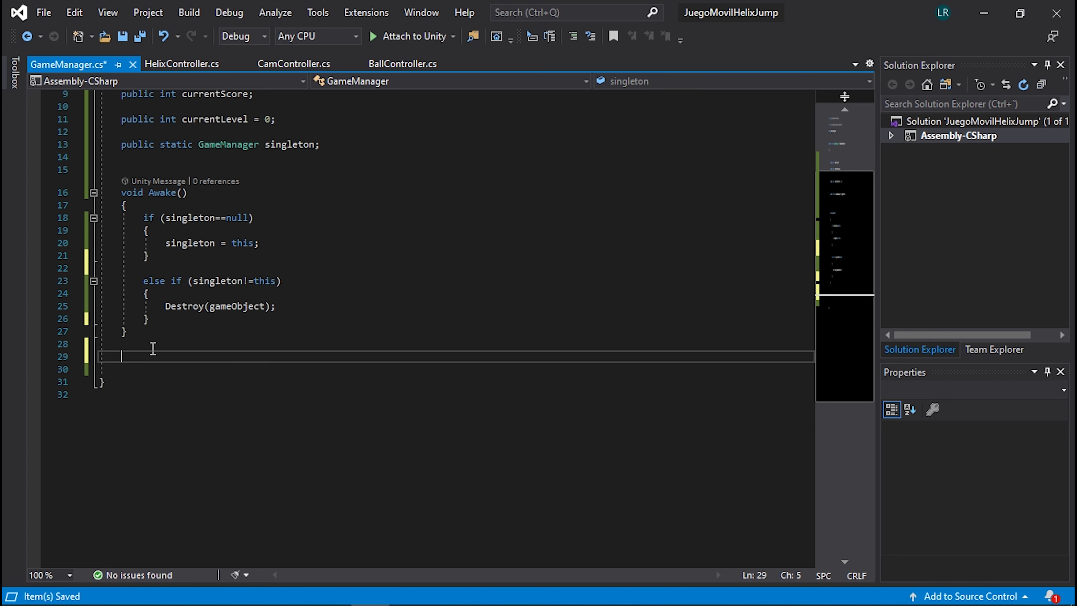
key("Return")
key("Return")
key("Up")
scroll(161, 312, "down", 1)
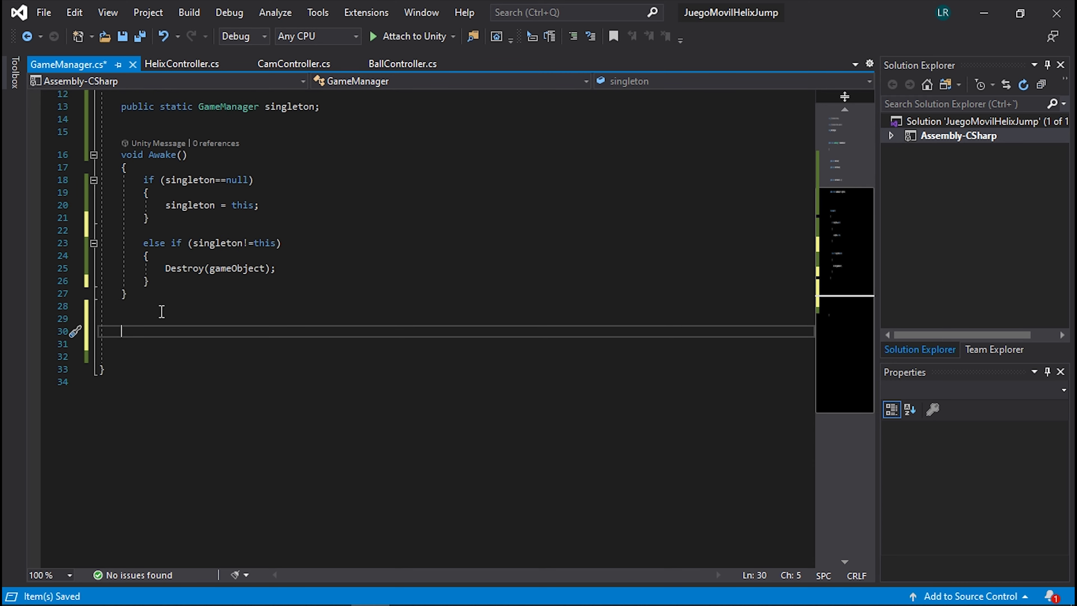
type("pu")
key("Tab")
type("vo")
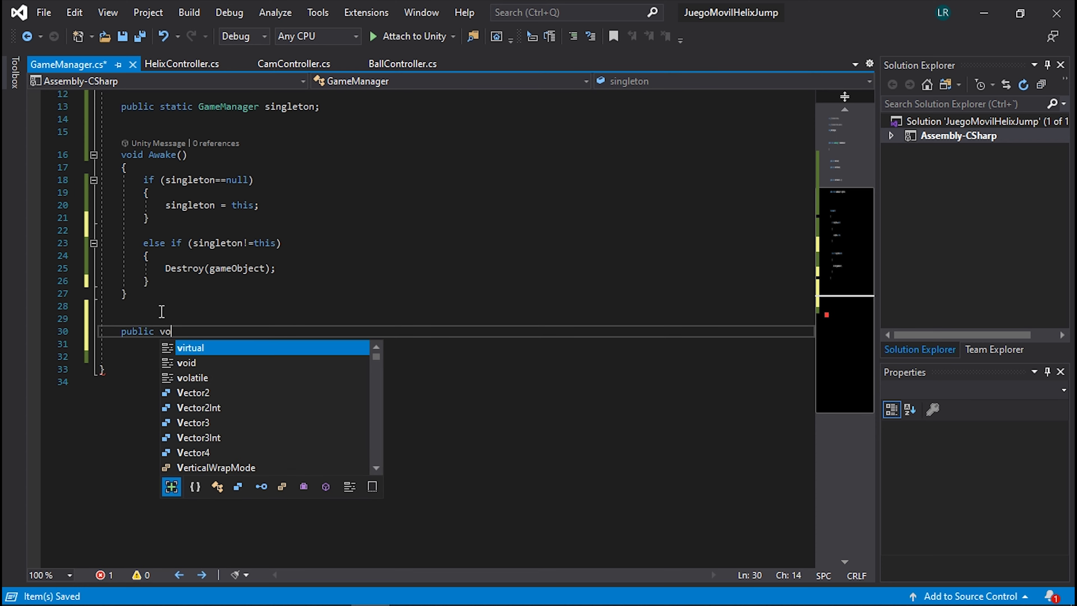
type("id Ne")
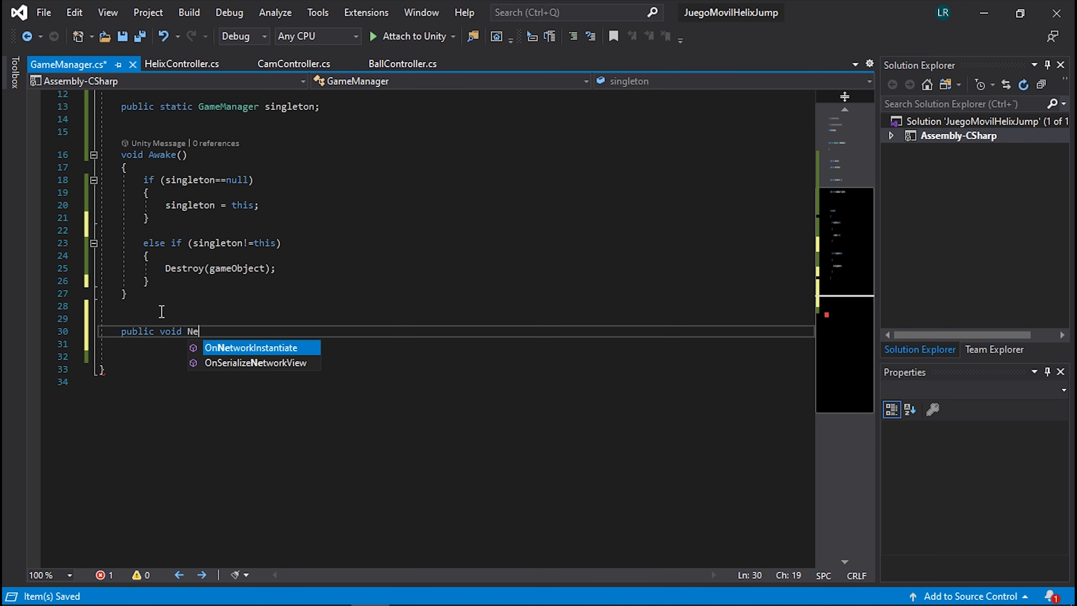
type("xtLevel")
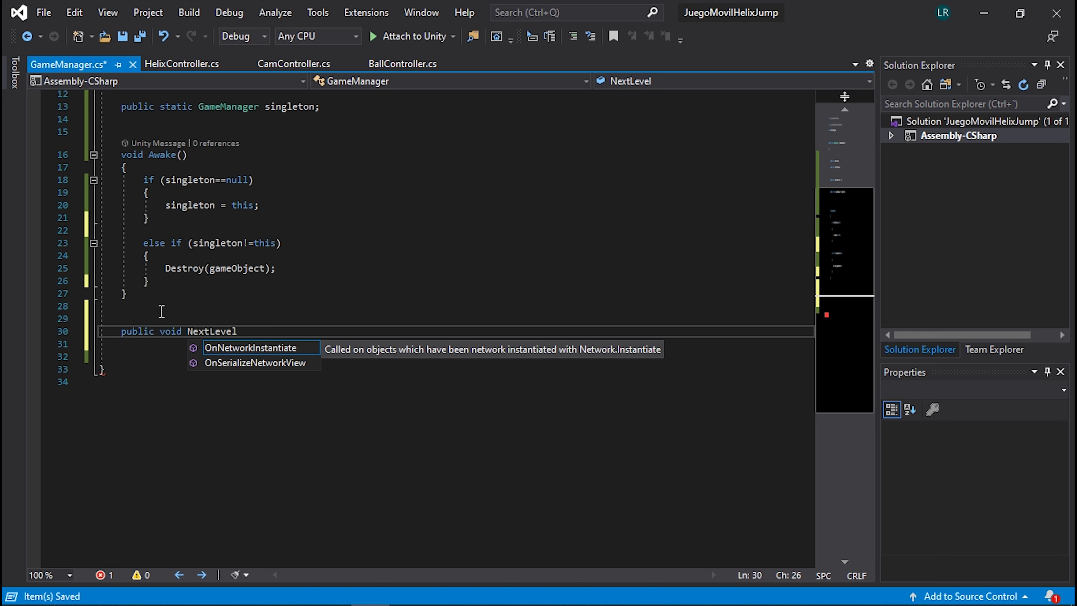
type("()")
key("Return")
type("{")
key("Return")
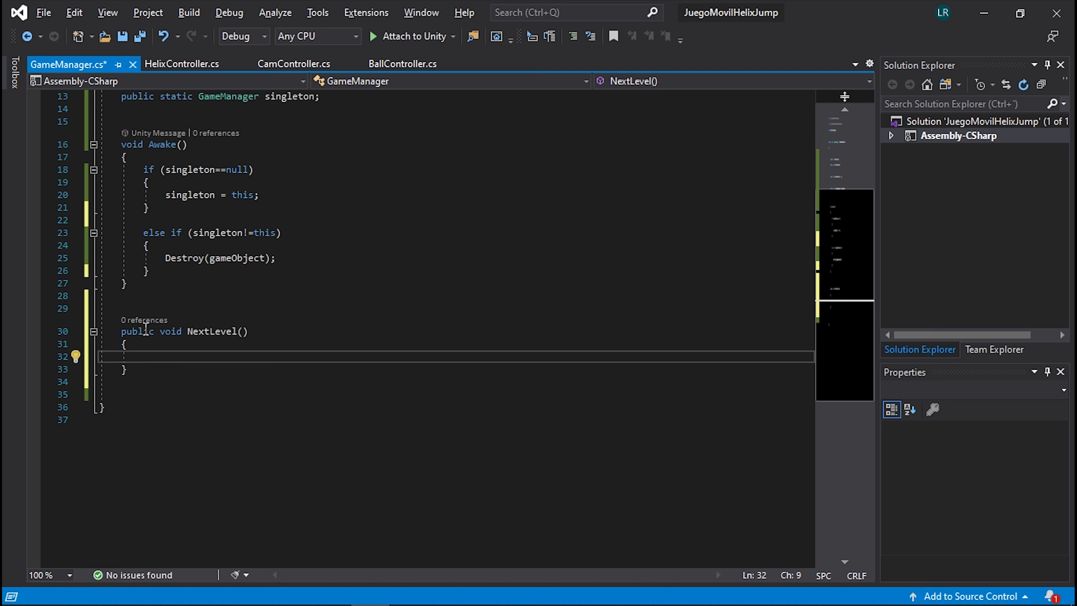
Highlight NextLevel's public modifier and whole method, glancing at the HelixController script
double_click(137, 330)
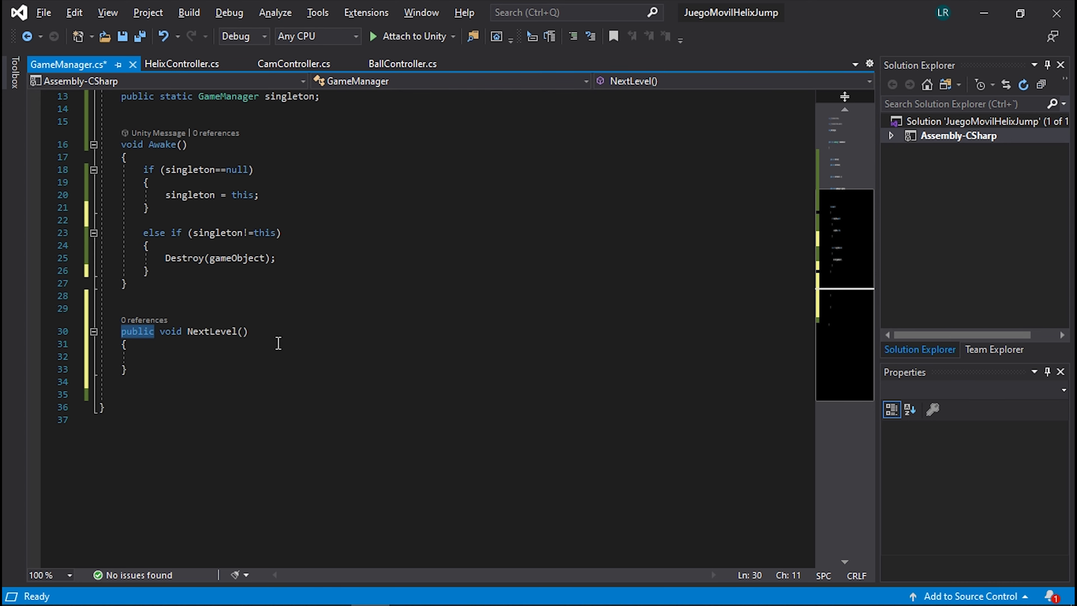
left_click(178, 64)
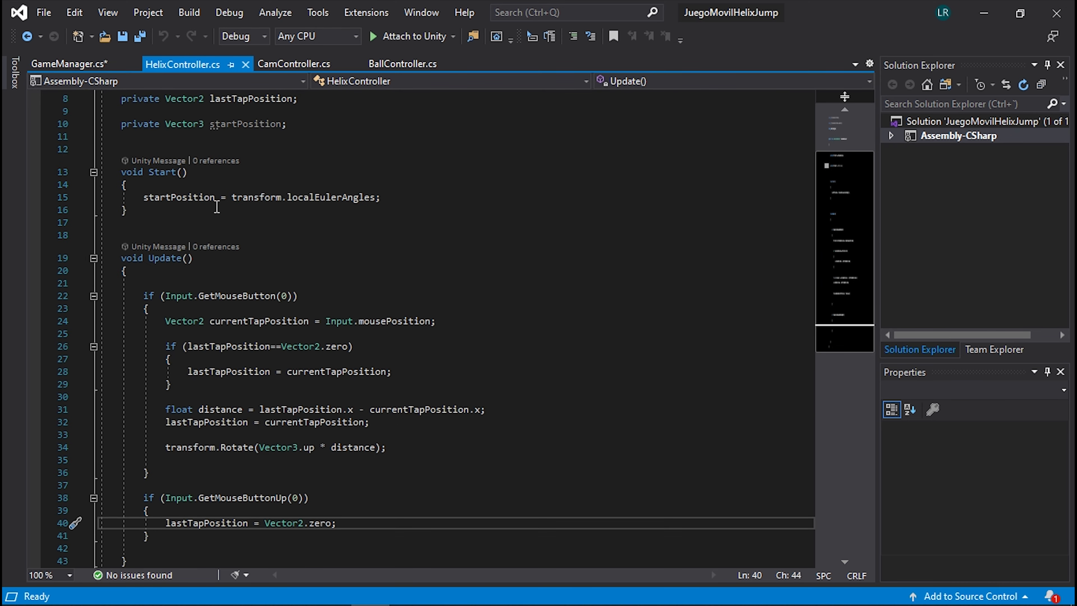
left_click(84, 64)
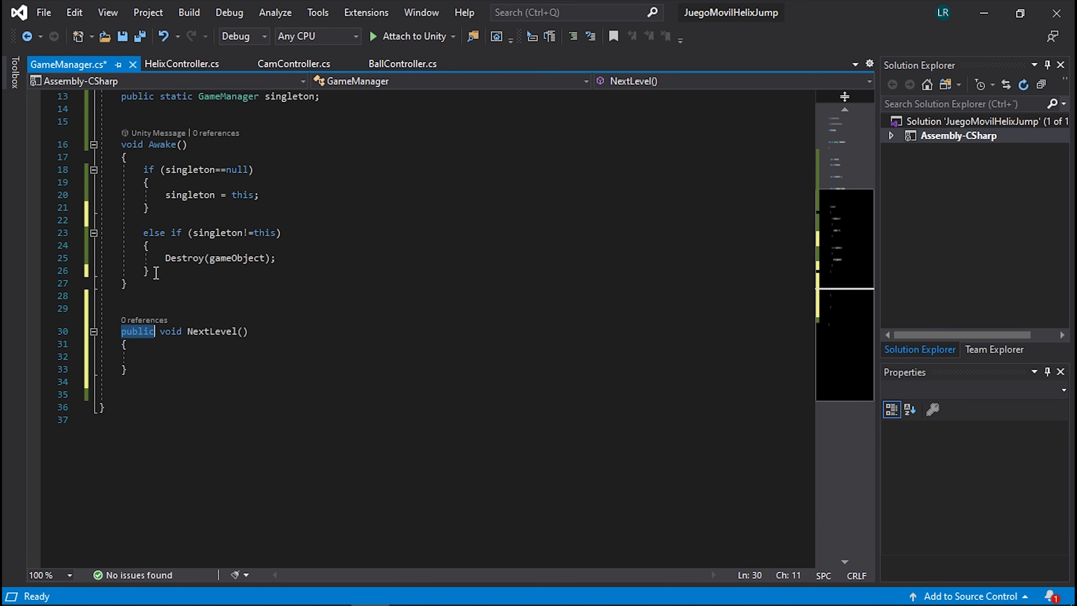
left_click_drag(121, 331, 155, 366)
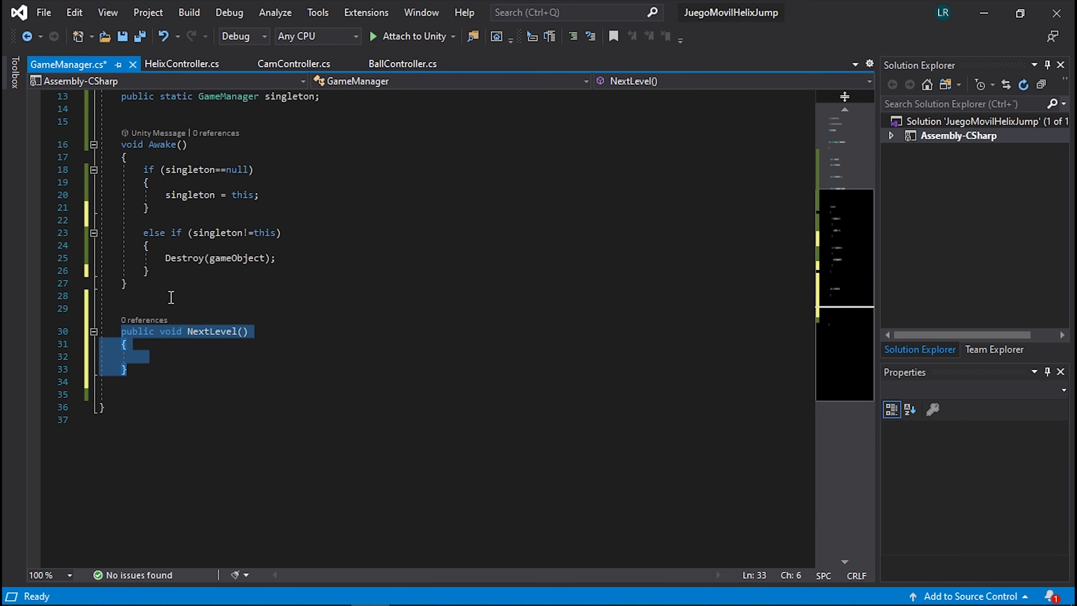
double_click(126, 337)
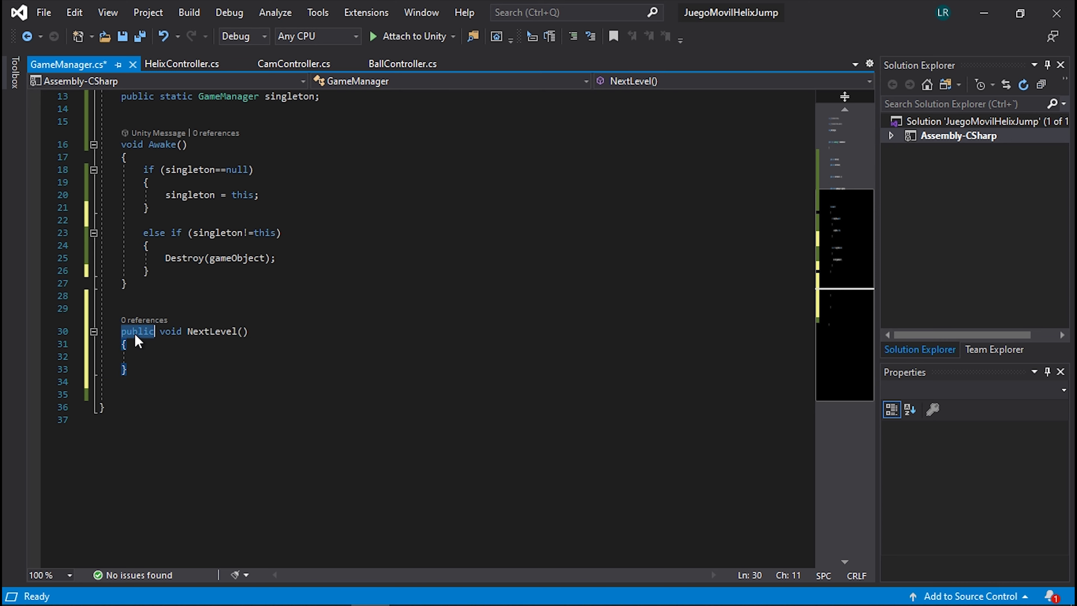
Add an empty public void Restartlevel() method below NextLevel, leaving blank lines after it
left_click(144, 370)
key("Return")
key("Return")
type("pu")
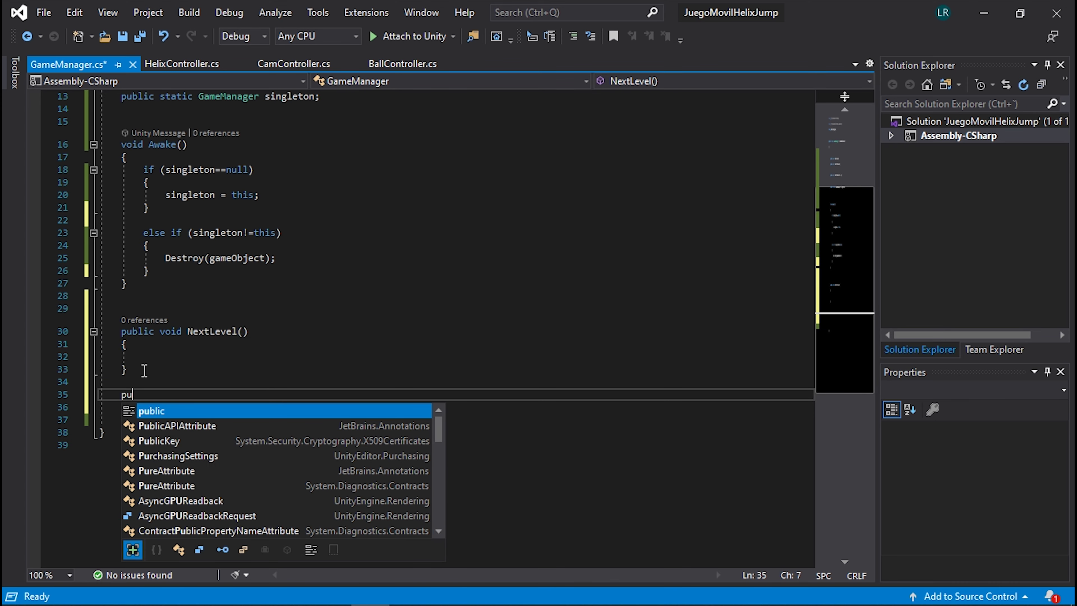
type("blic void r")
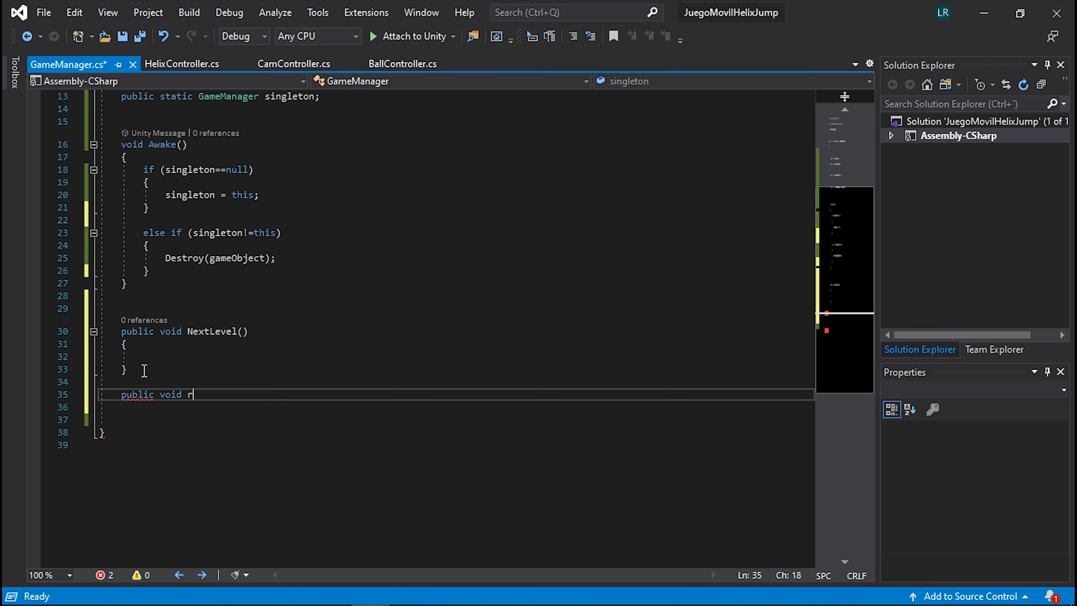
type("esr")
key("BackSpace")
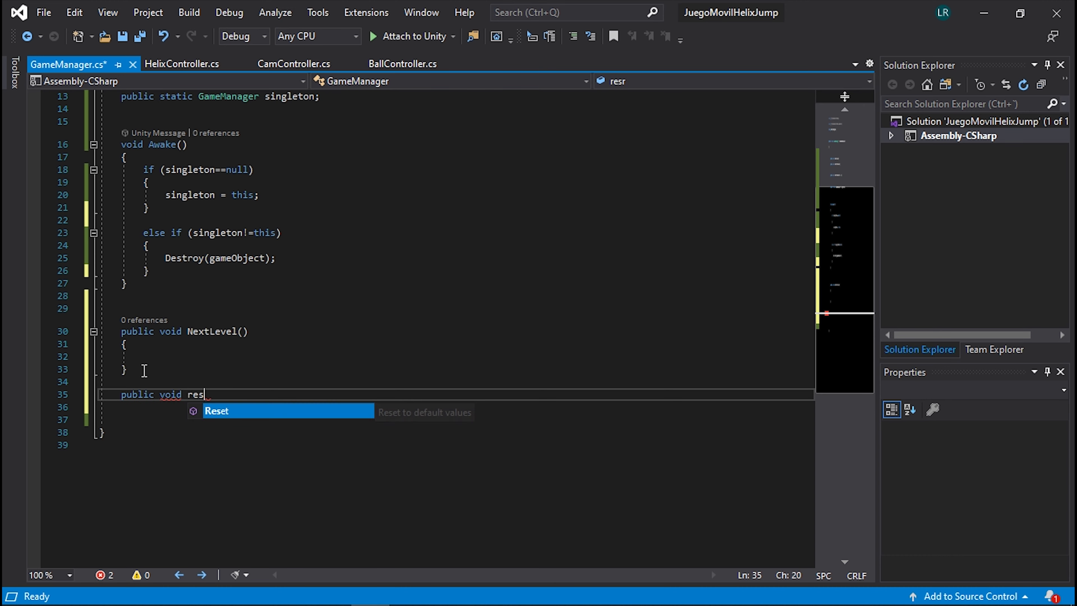
key("BackSpace")
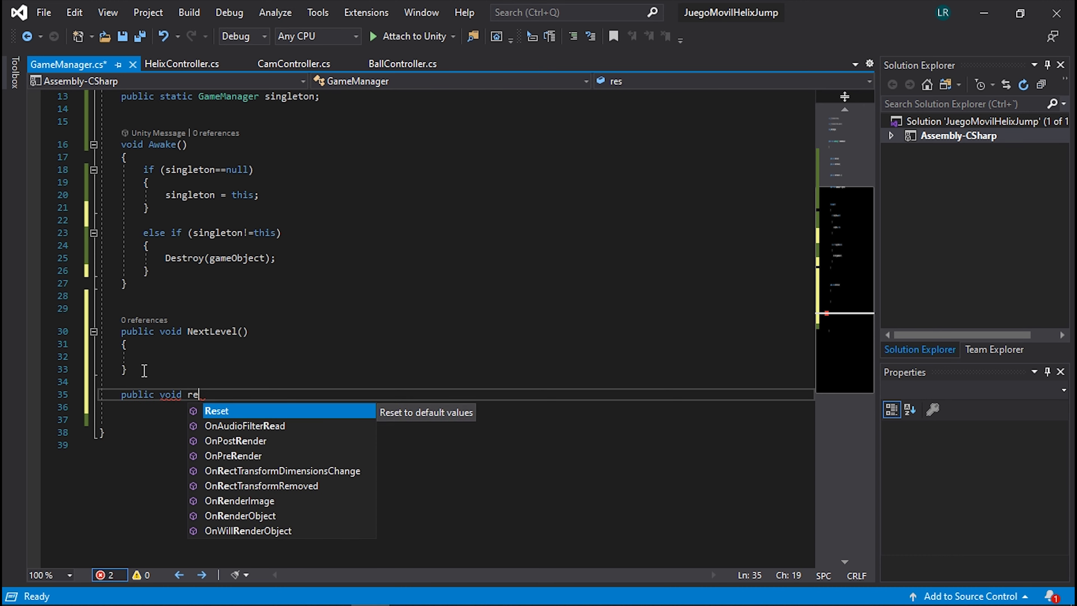
key("BackSpace")
key("BackSpace")
type("Res")
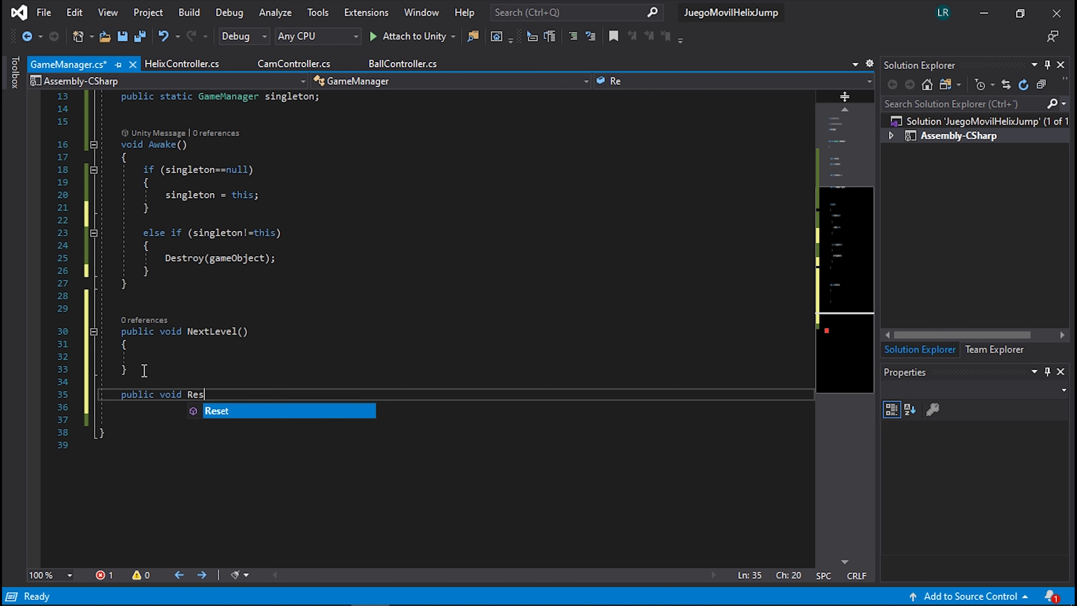
type("tartlevel")
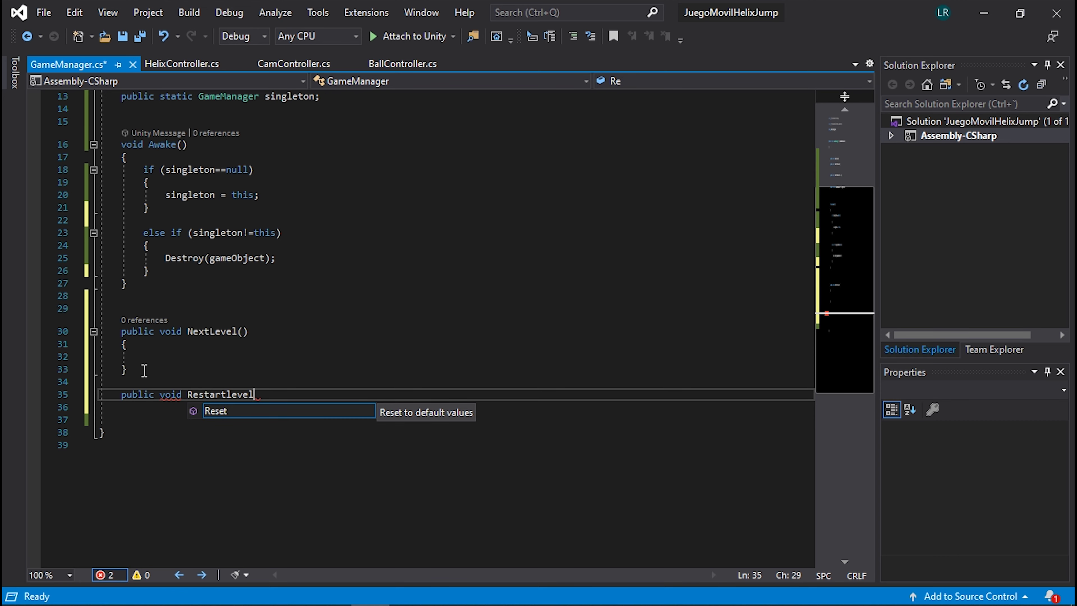
type("()")
key("Return")
type("{")
key("Return")
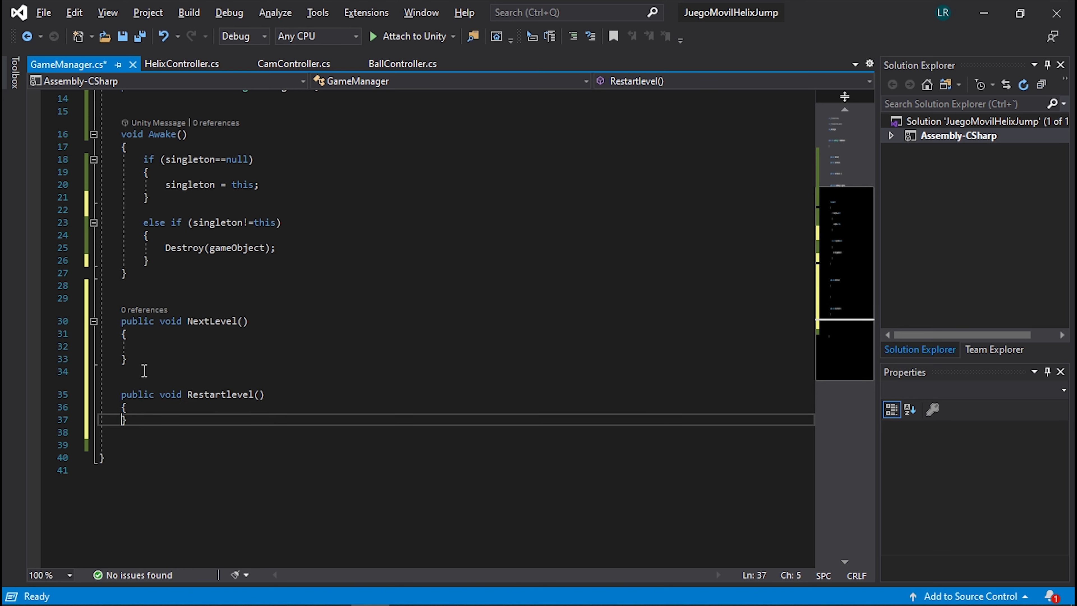
key("Return")
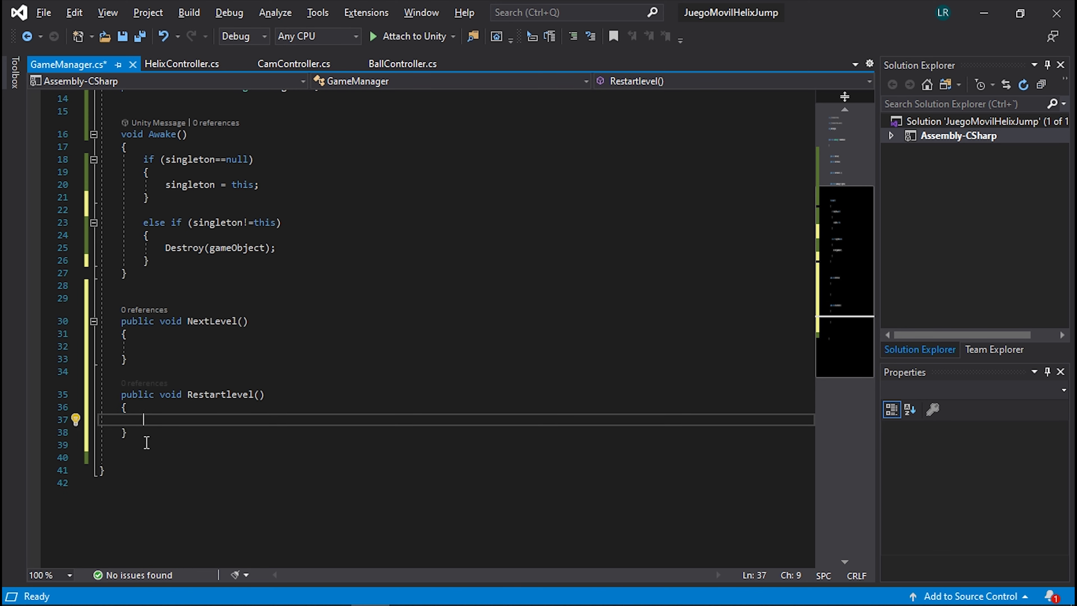
left_click(146, 442)
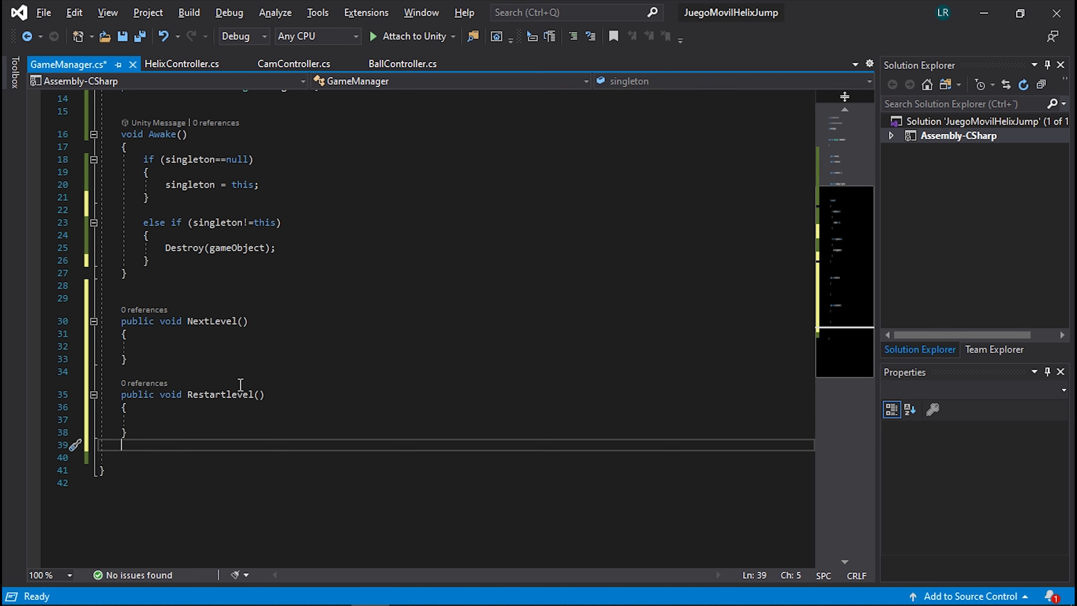
key("Return")
key("Return")
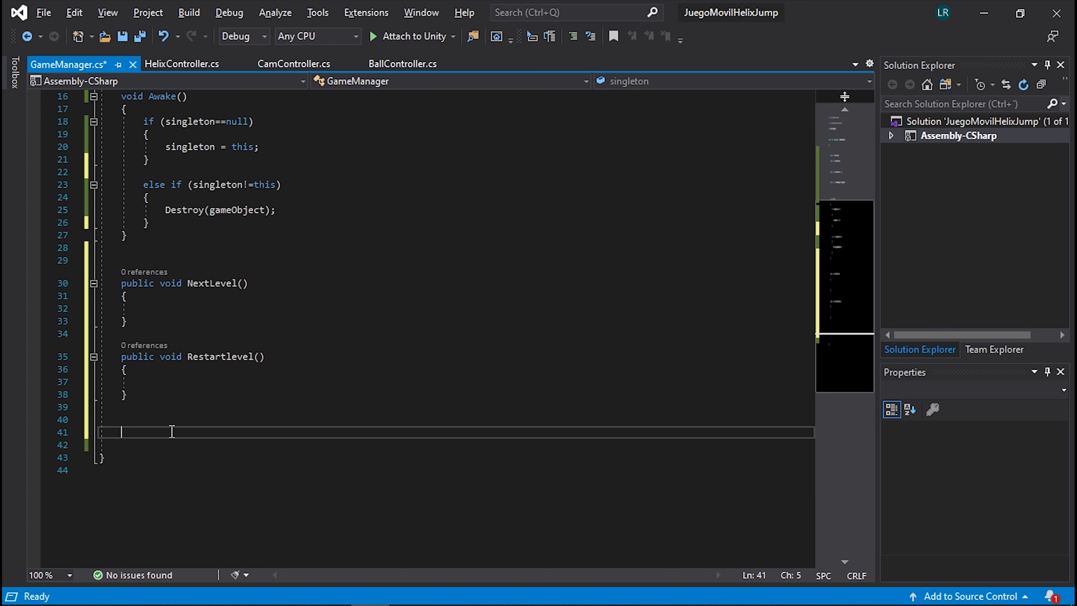
Write an empty public void AddScore(int scoreToAdd) method and highlight its int parameter
type("p")
type("ublic vo")
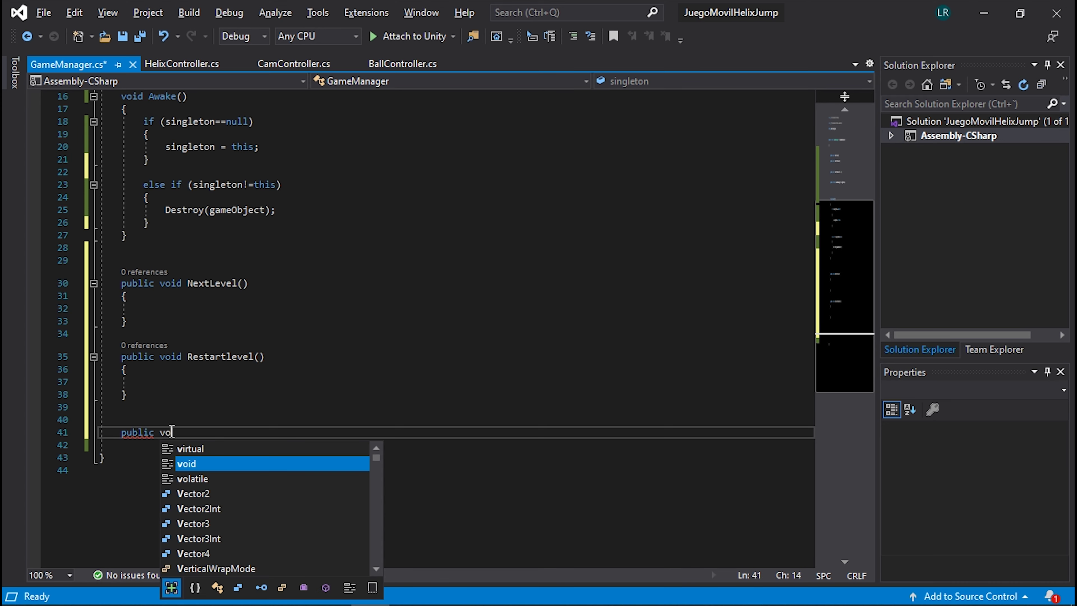
type("id AddSco")
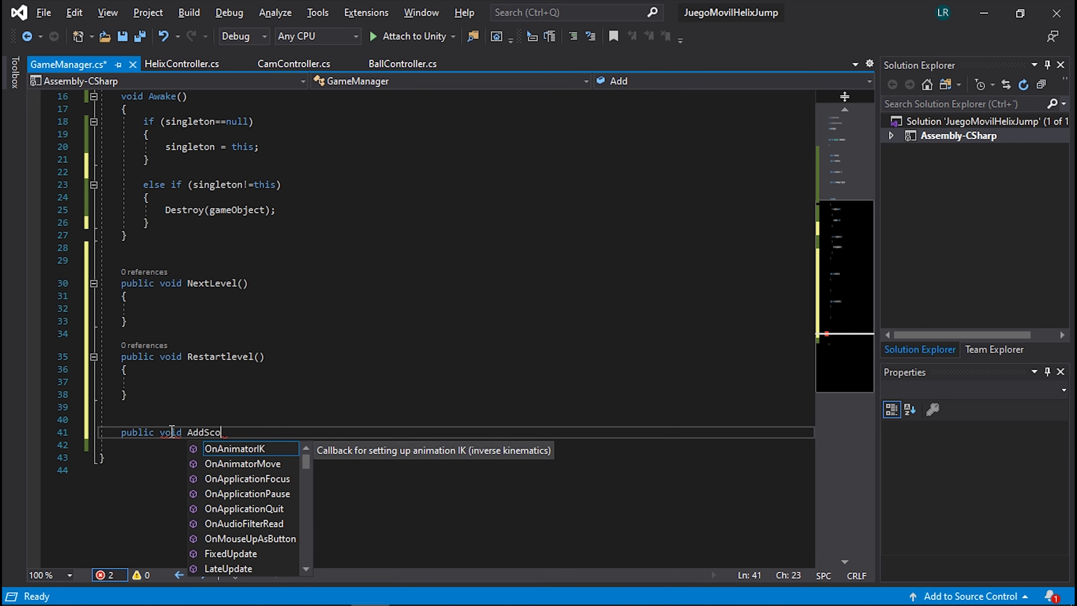
type("(")
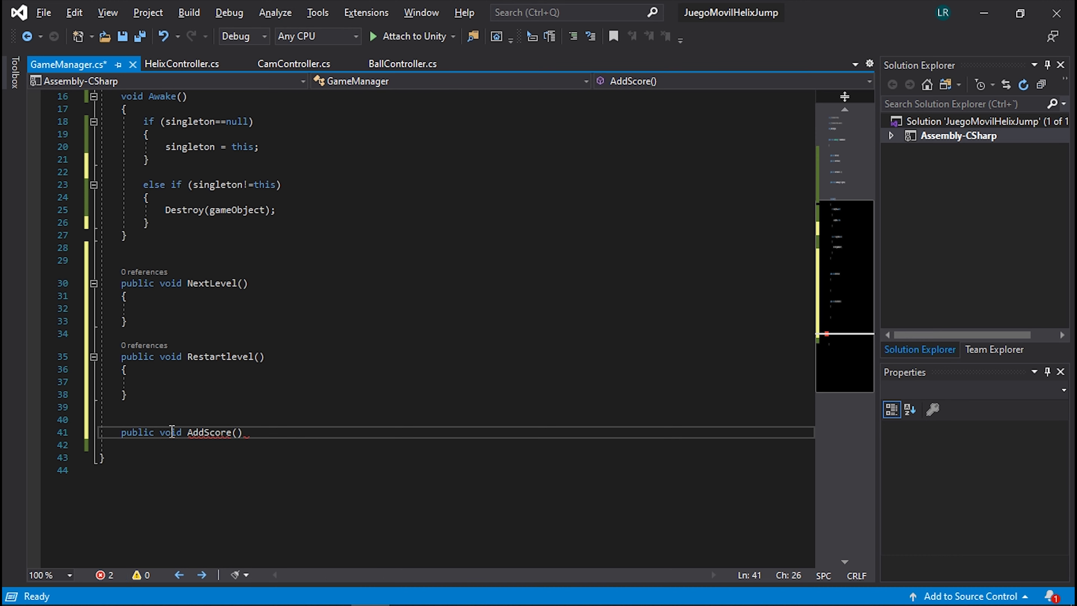
type("int ")
type("scort")
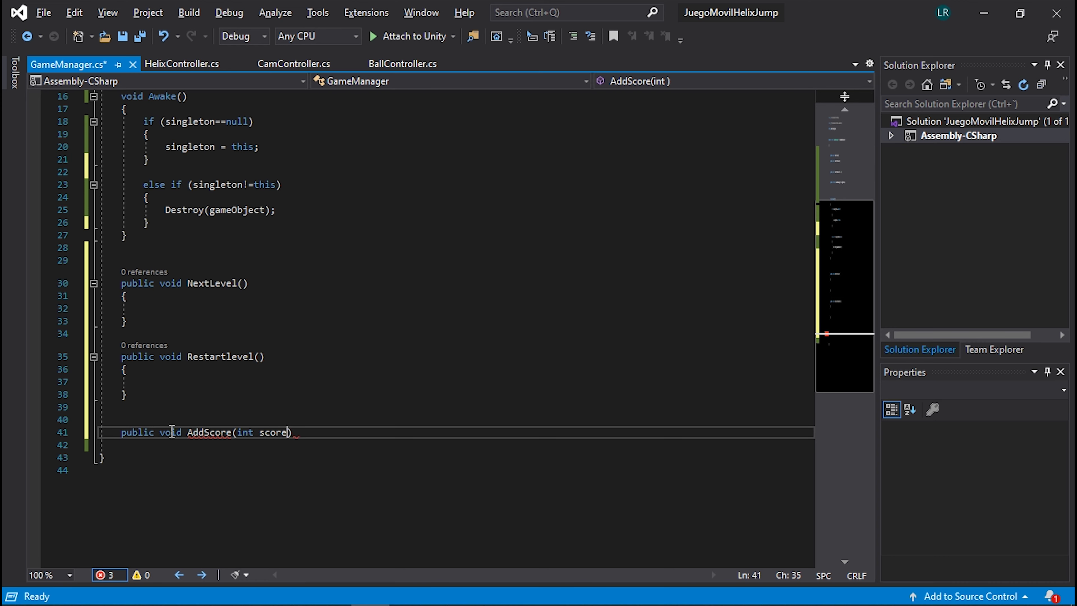
type("ToAdd")
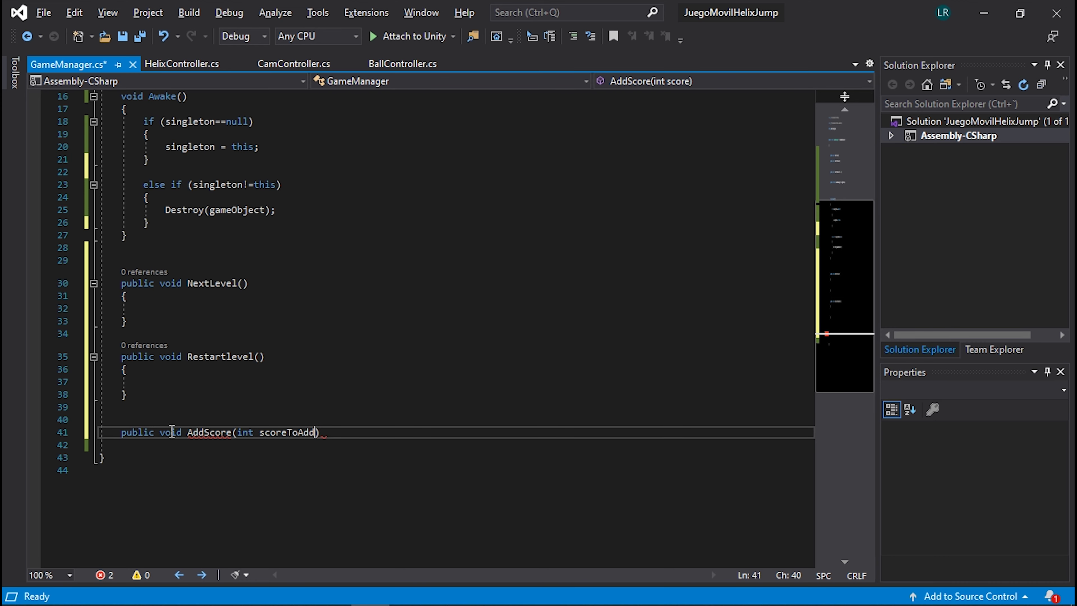
key("Return")
type("{")
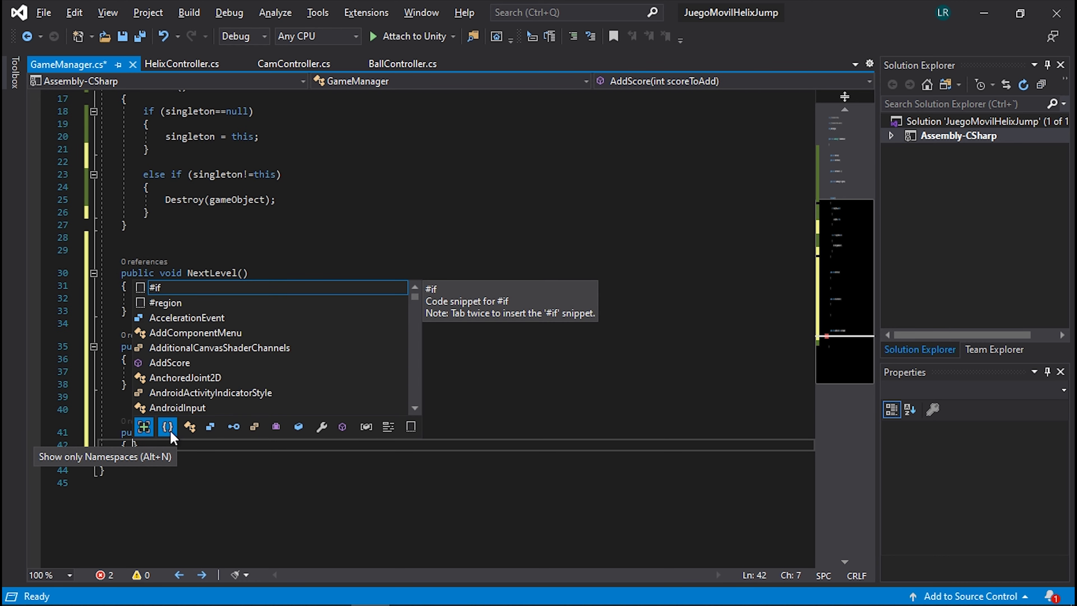
key("Return")
scroll(172, 432, "down", 1)
scroll(172, 432, "down", 1)
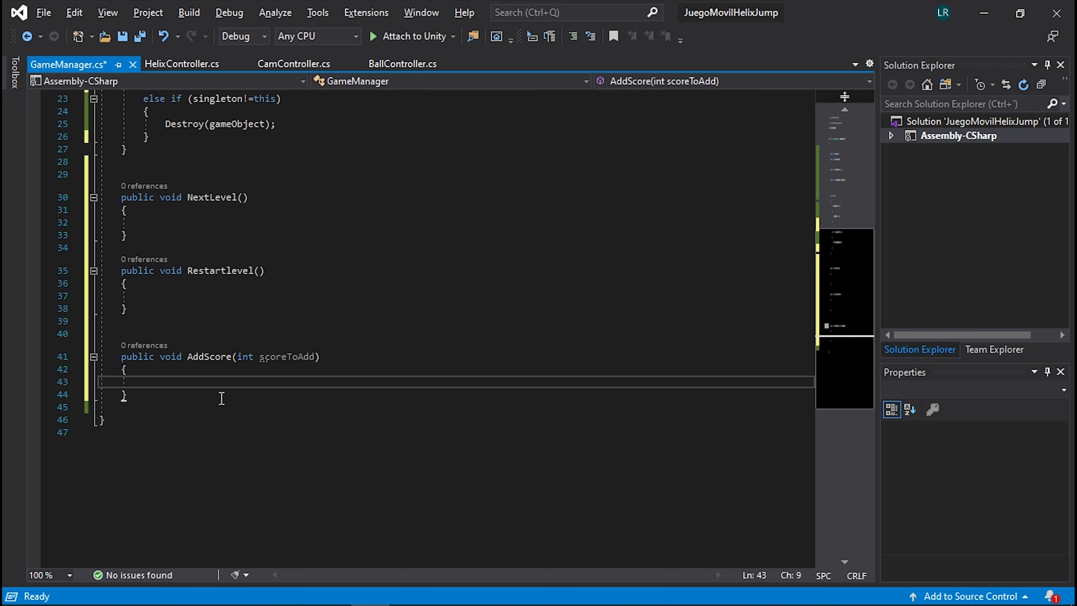
left_click_drag(237, 356, 314, 357)
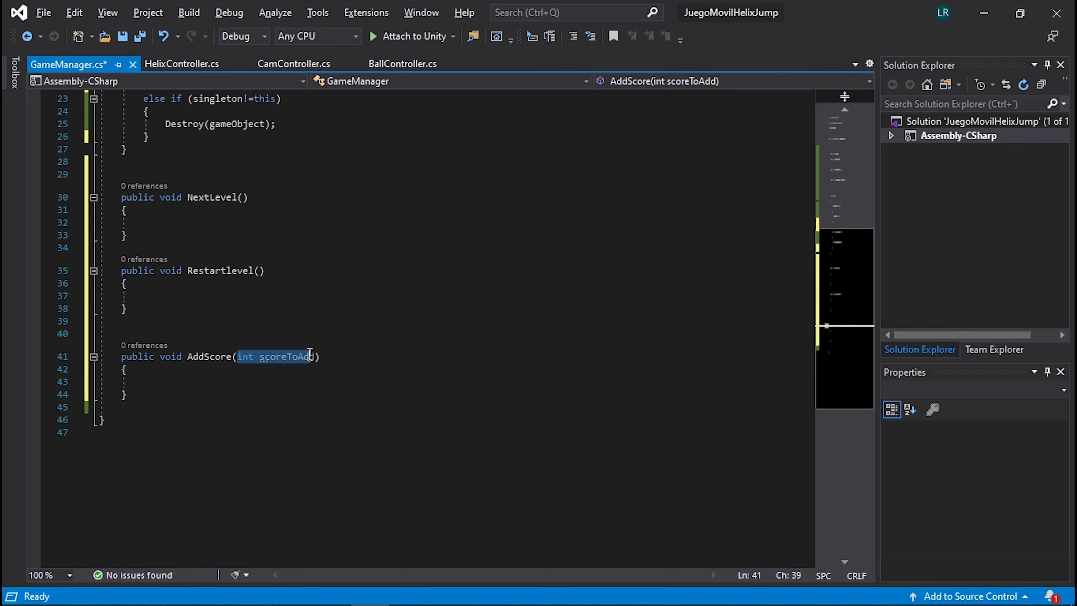
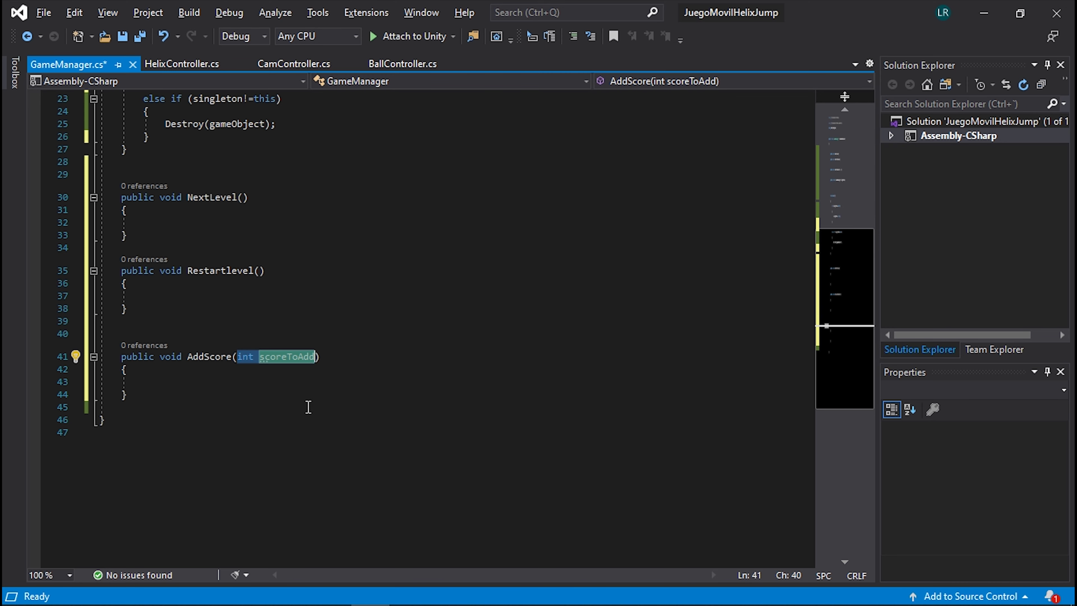
Add a blank line inside the AddScore method body
right_click(237, 360)
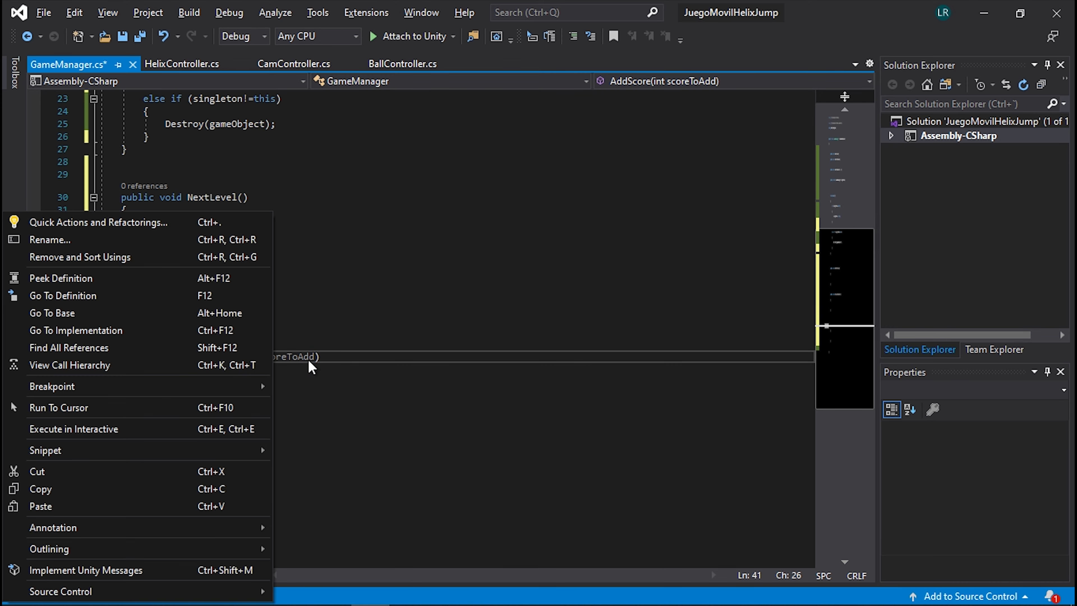
left_click(325, 358)
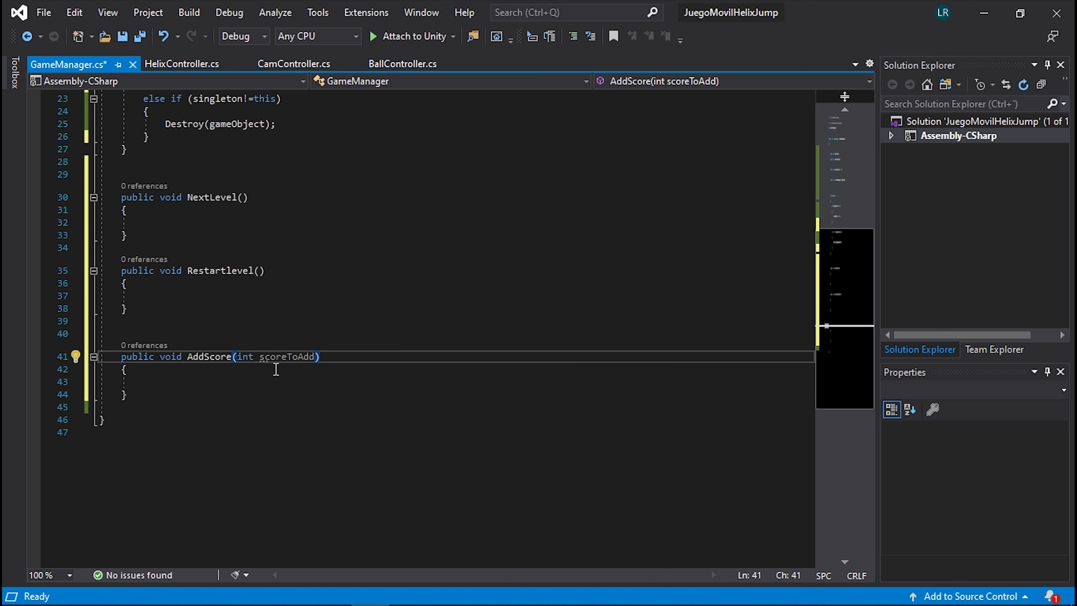
left_click(194, 385)
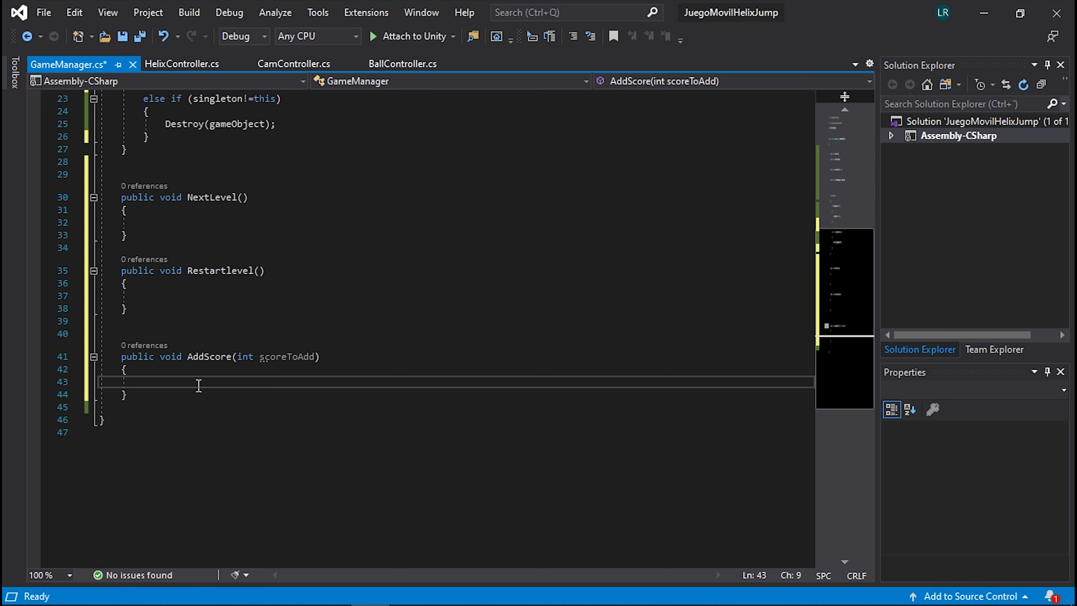
key("Return")
key("Return")
left_click(215, 384)
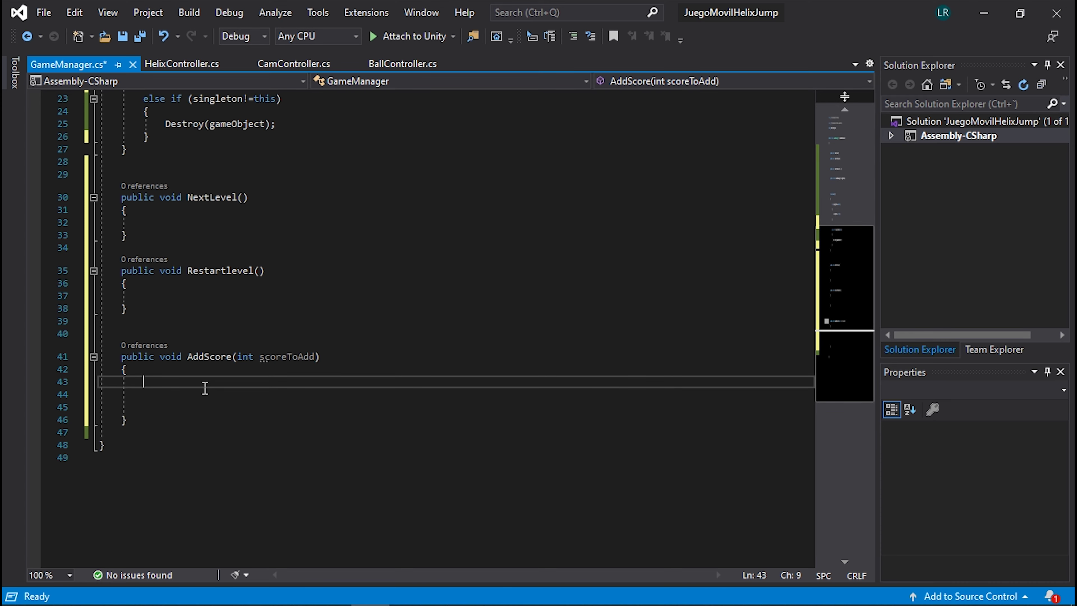
Write currentScore += scoreToAdd; in AddScore using IntelliSense, fixing the misspelled 'socre'
type("curr")
key("Down")
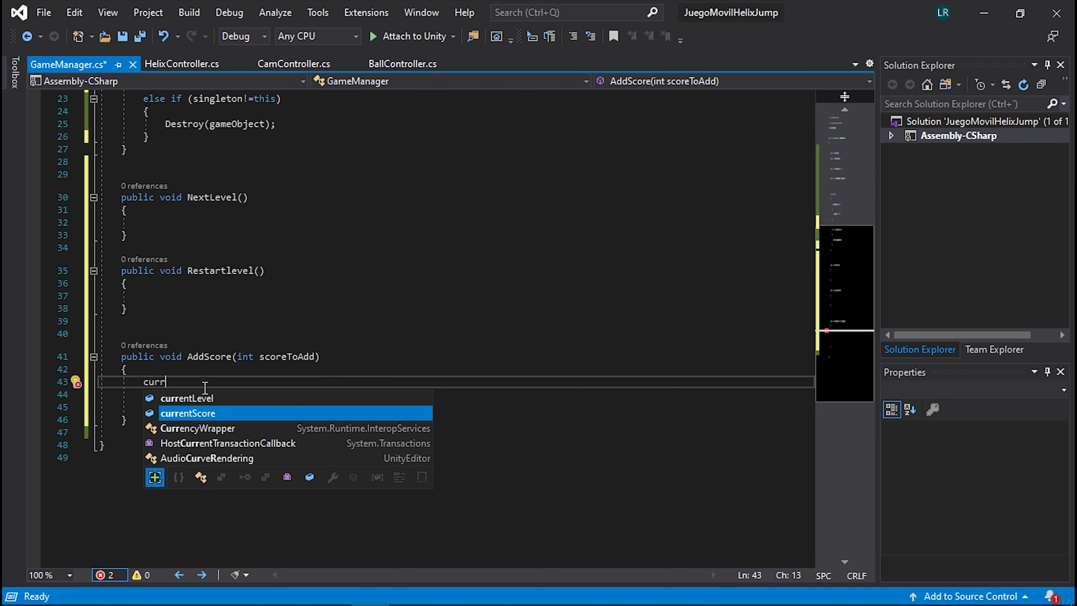
key("Tab")
type("+=")
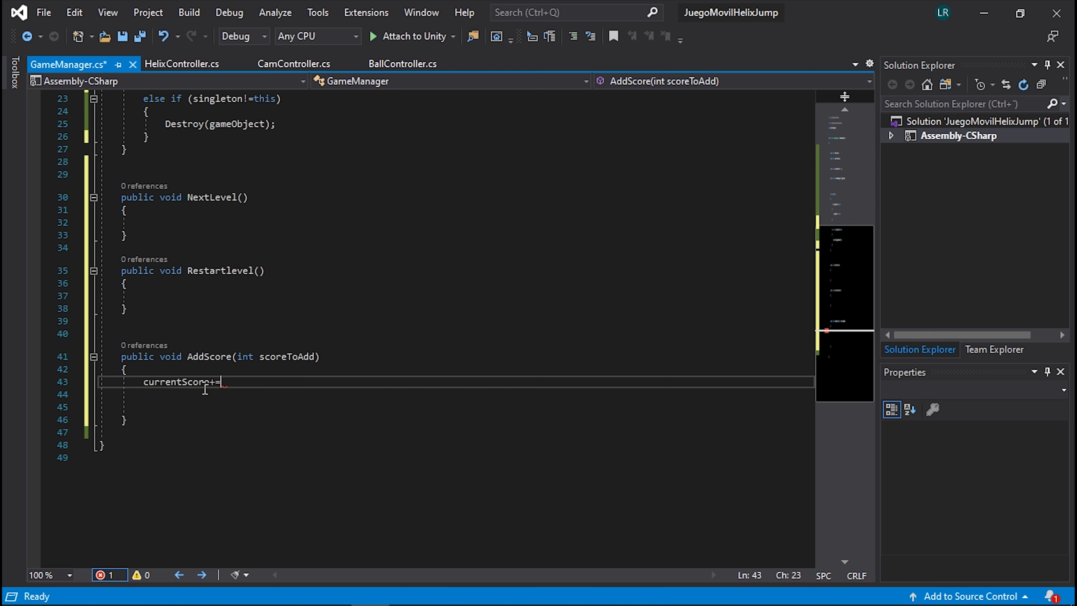
type("soc")
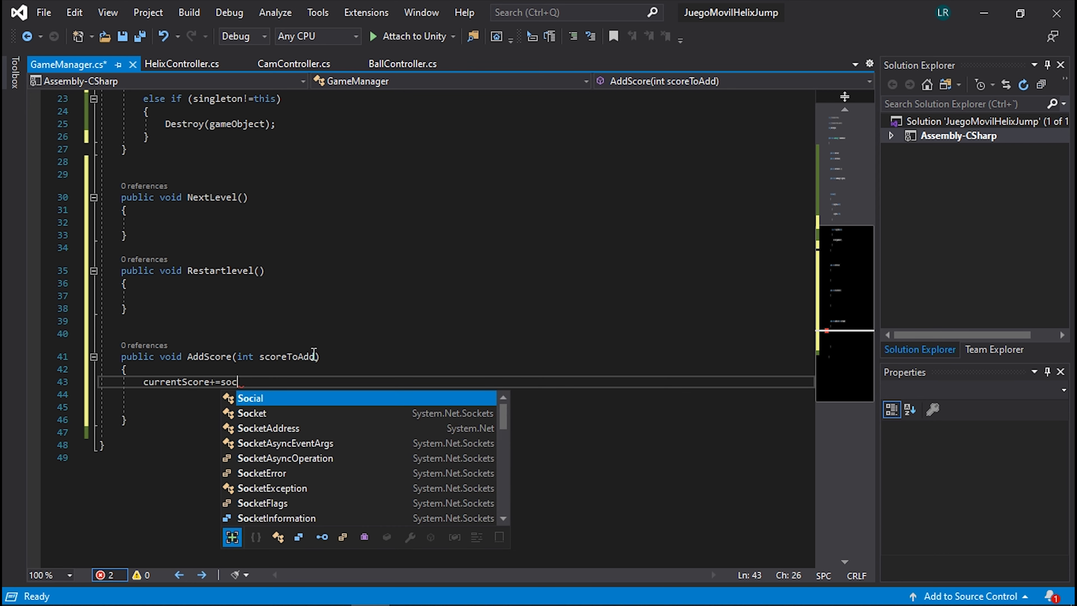
type("re")
key("BackSpace")
key("BackSpace")
key("BackSpace")
key("BackSpace")
type("core")
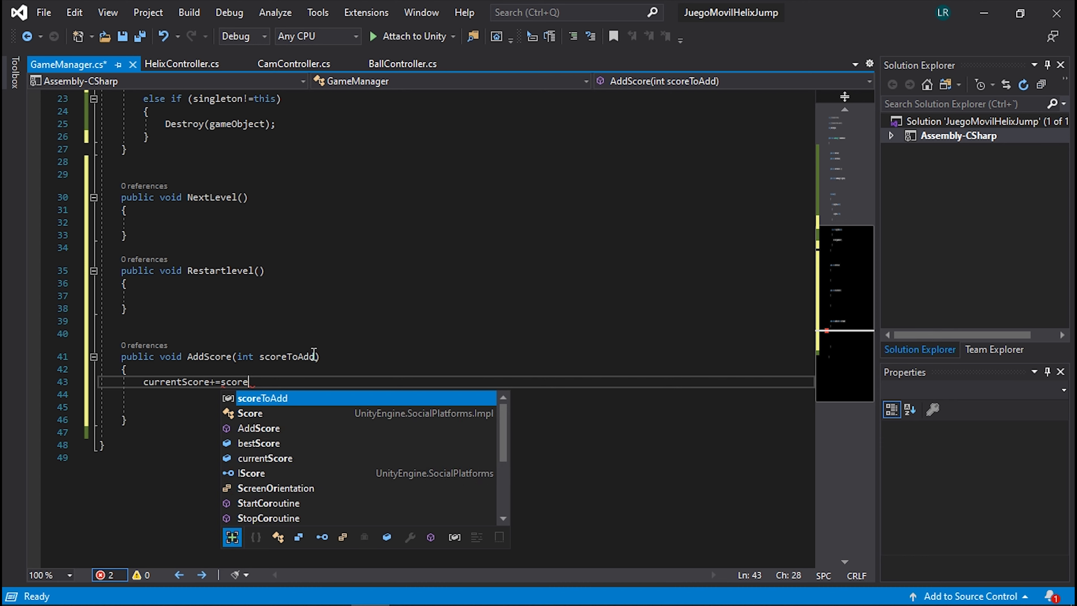
key("Down")
key("Tab")
key("BackSpace")
key("BackSpace")
key("BackSpace")
key("BackSpace")
key("BackSpace")
type("sc")
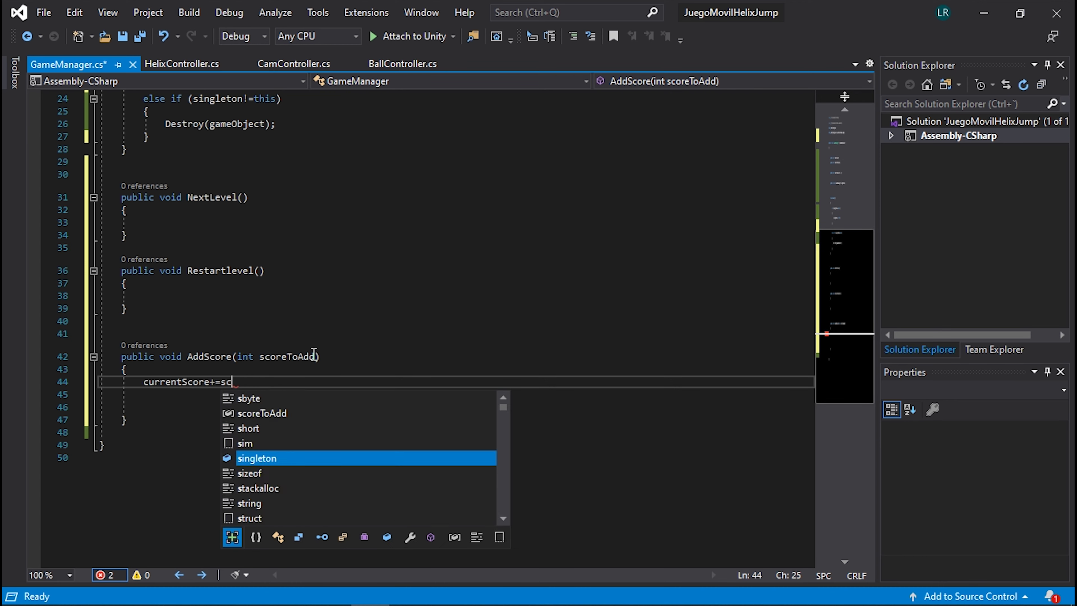
type("ore")
key("Tab")
type(";")
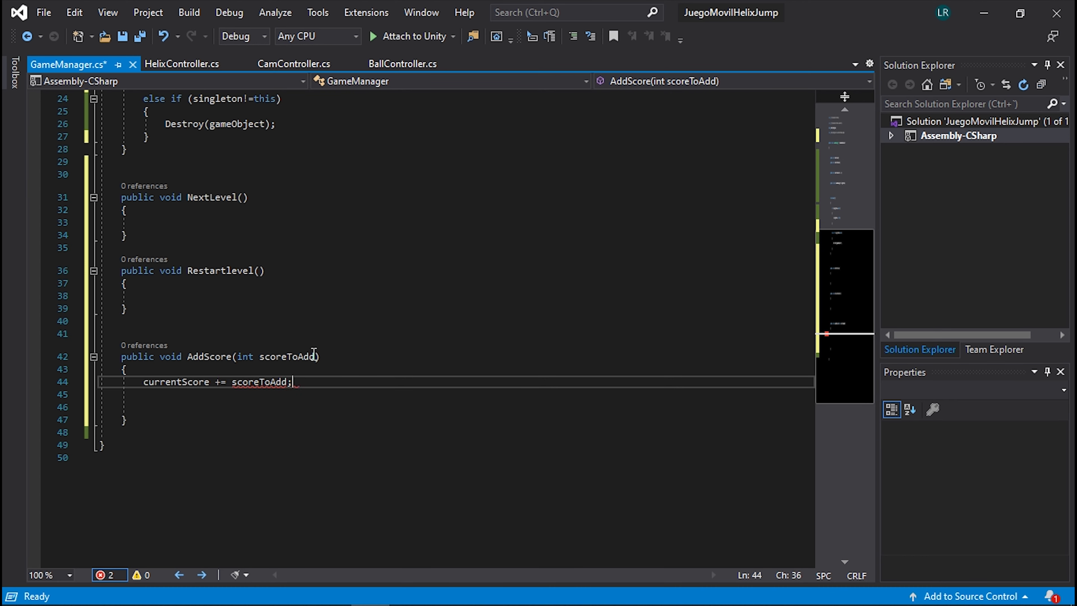
double_click(178, 383)
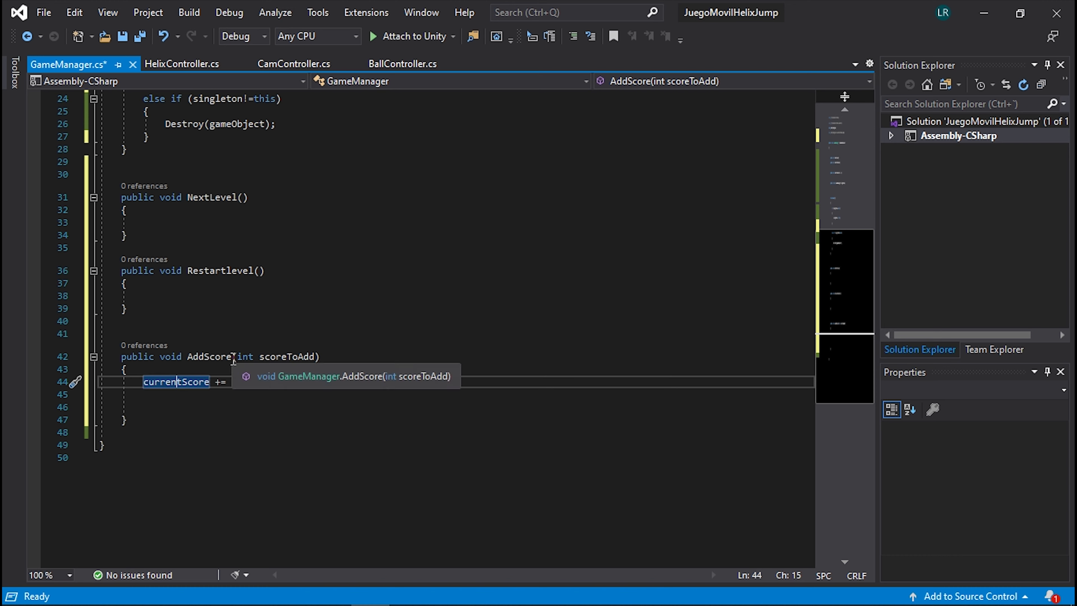
left_click_drag(238, 357, 313, 358)
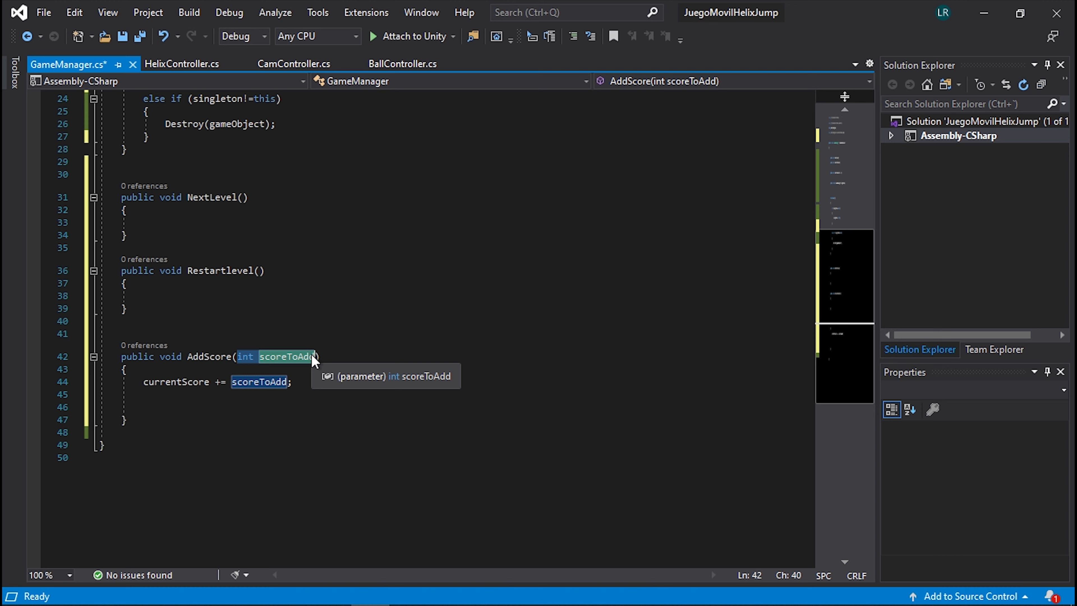
Add an if (currentScore > bestScore) statement below the score line
left_click(207, 408)
type("if")
key("Tab")
key("Tab")
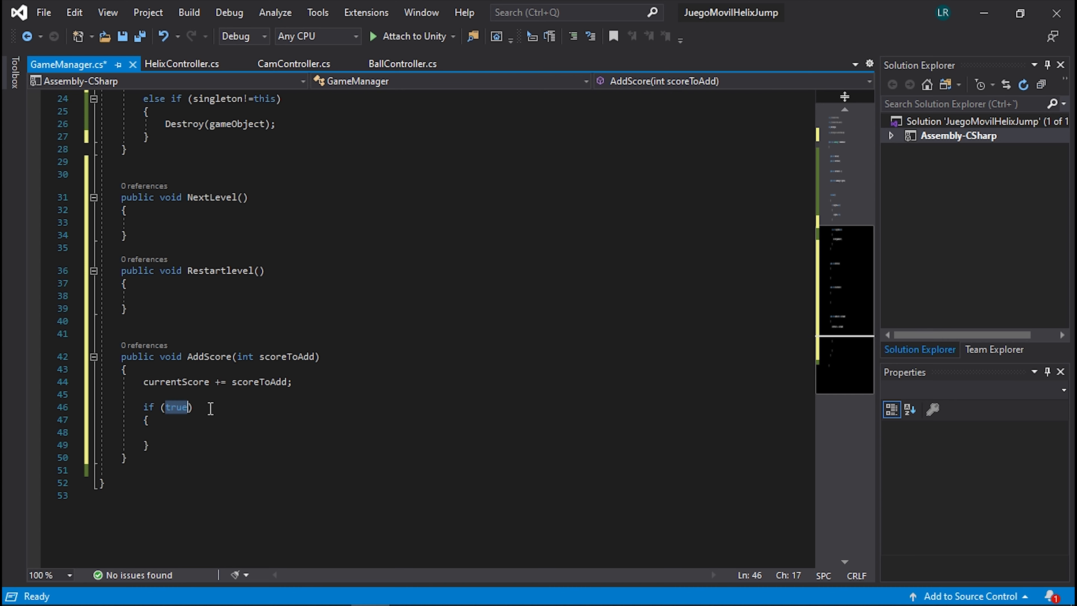
type("cu")
key("Tab")
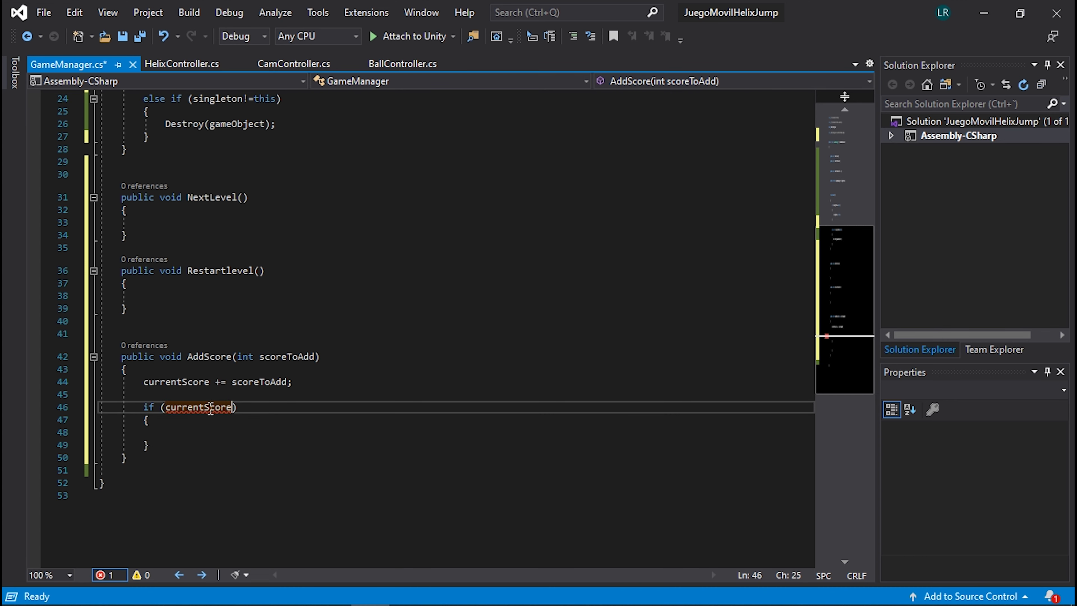
type(">")
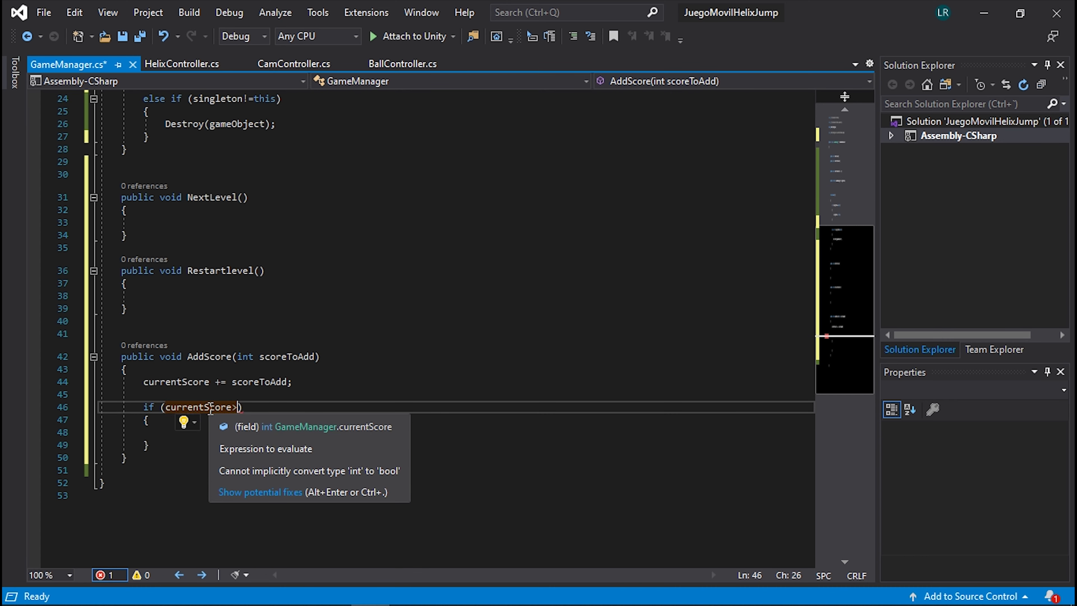
type("bes")
key("Tab")
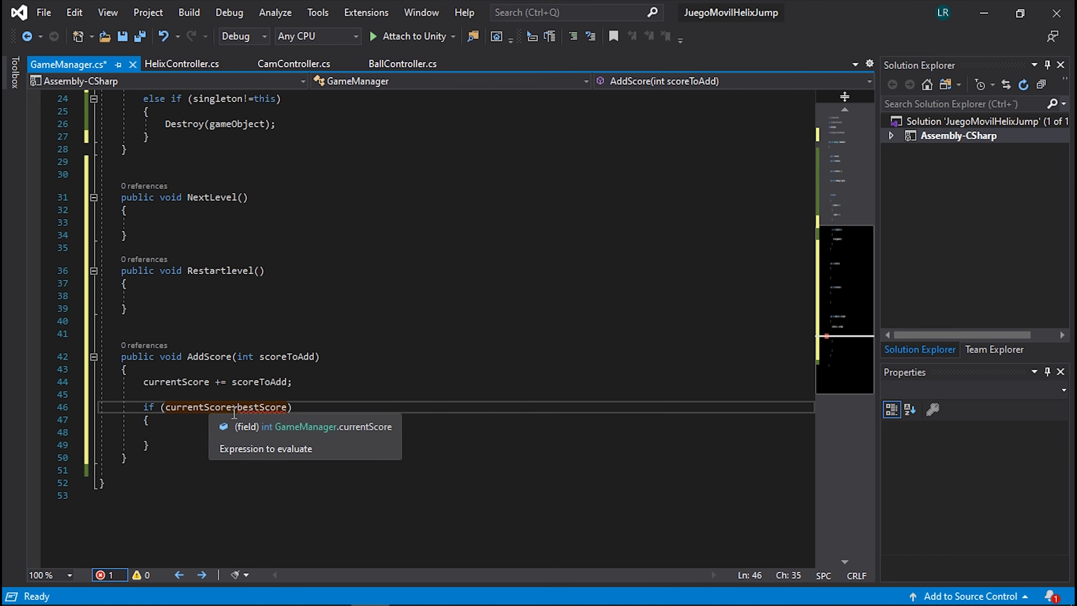
scroll(214, 395, "down", 1)
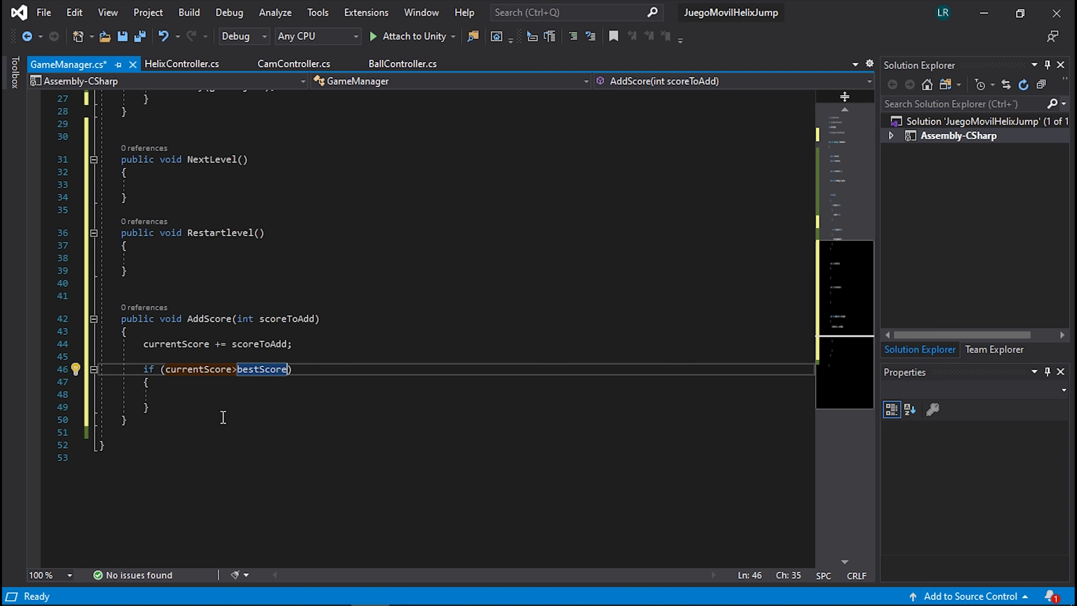
Inside the if block, write bestScore = currentScore;
left_click(200, 397)
type("best")
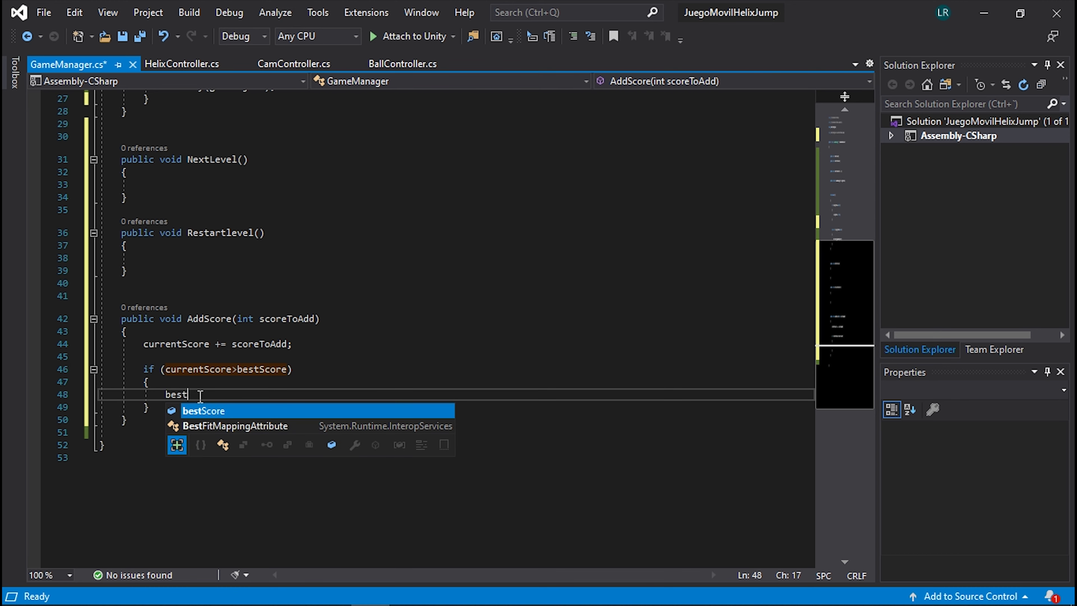
key("Tab")
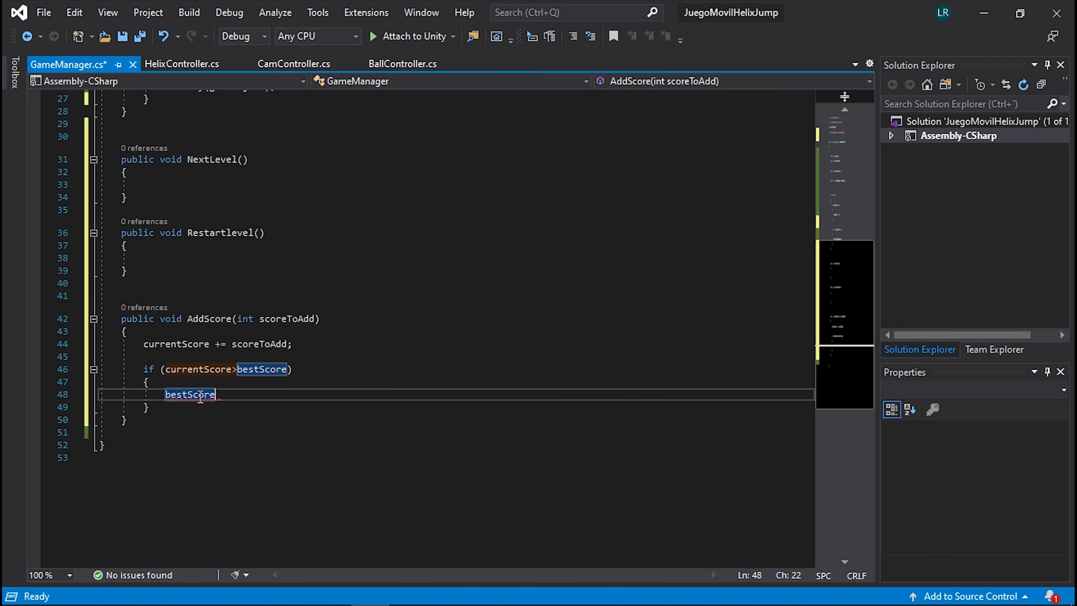
type("= curre")
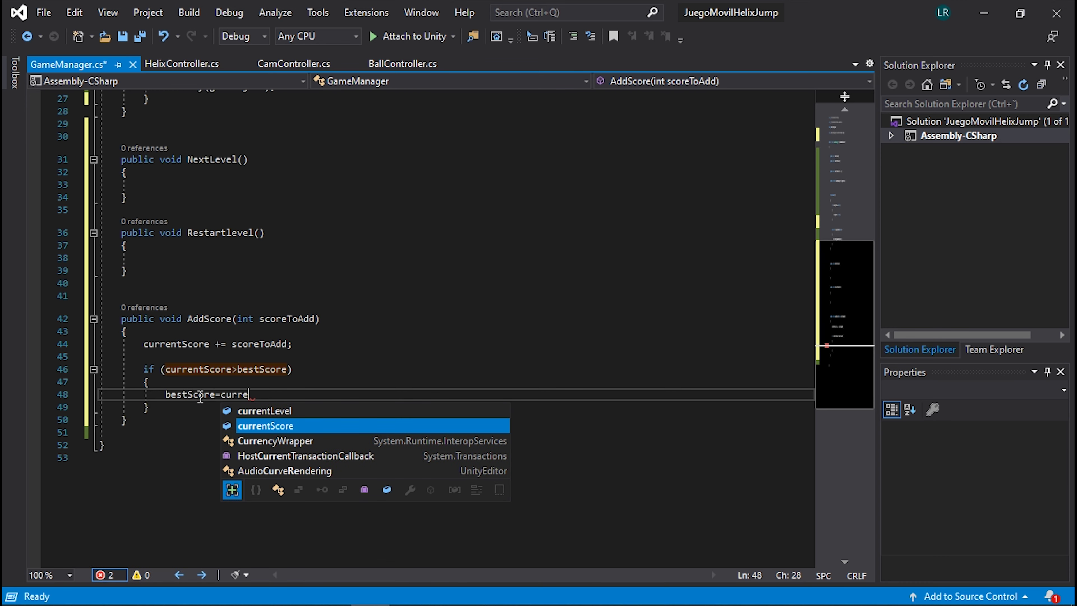
key("Tab")
type(";")
Save GameManager.cs
key("ctrl+s")
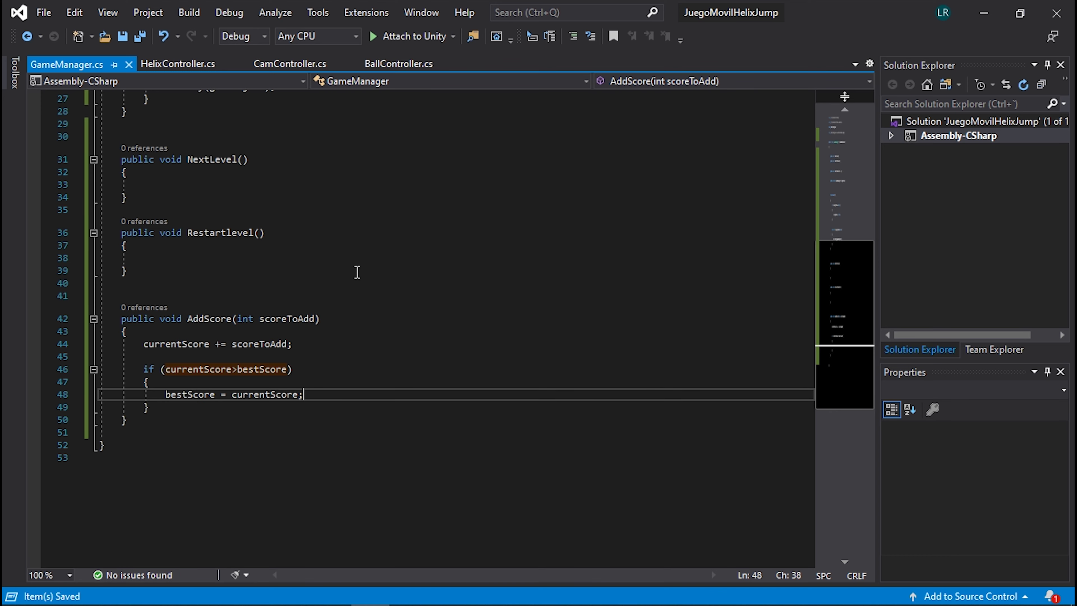
scroll(279, 229, "up", 5)
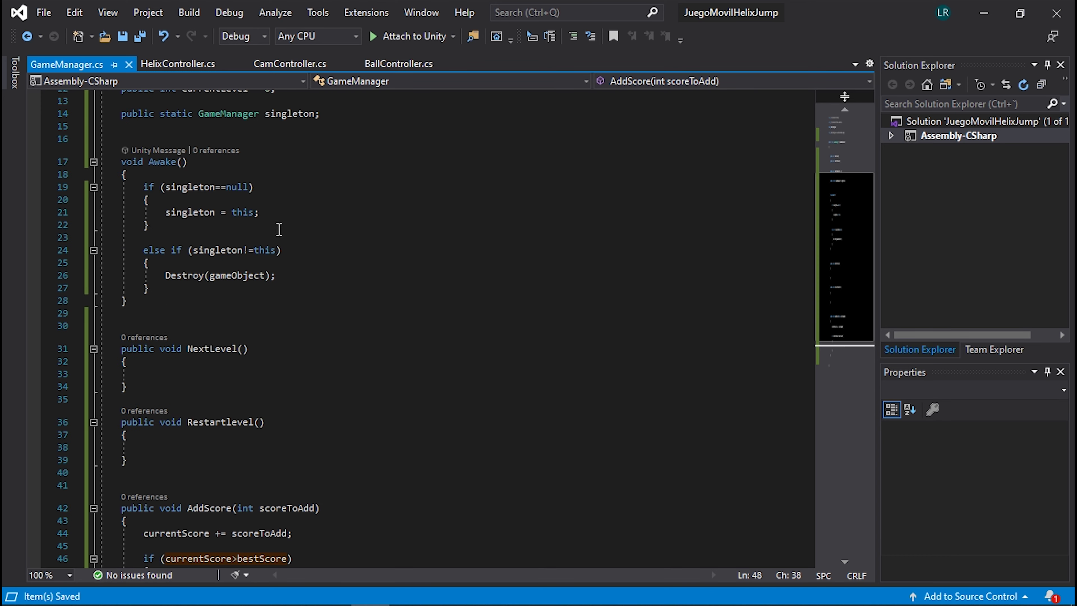
left_click(44, 13)
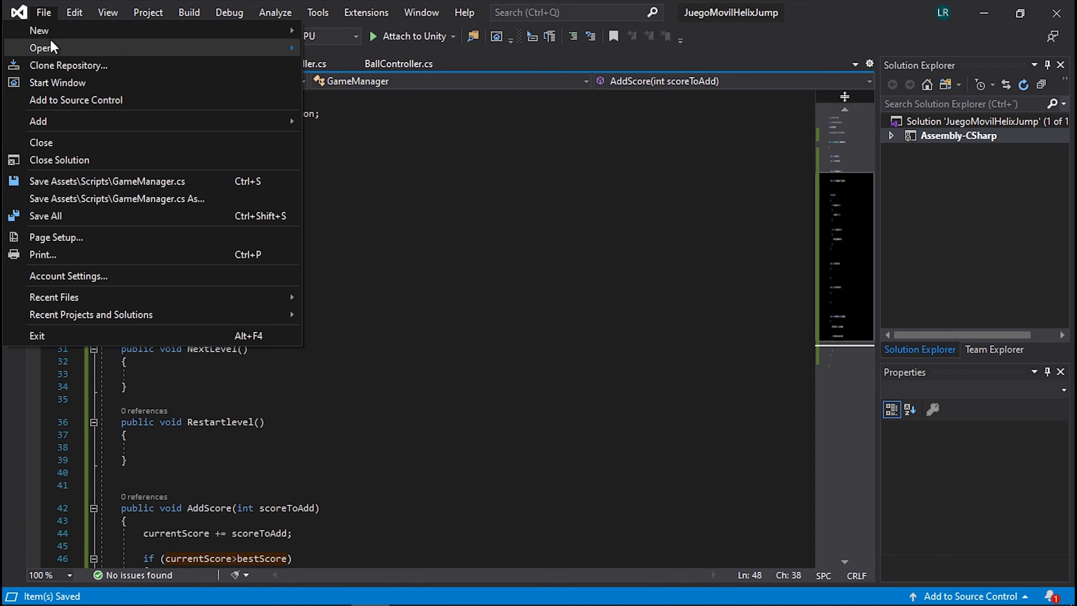
left_click(510, 272)
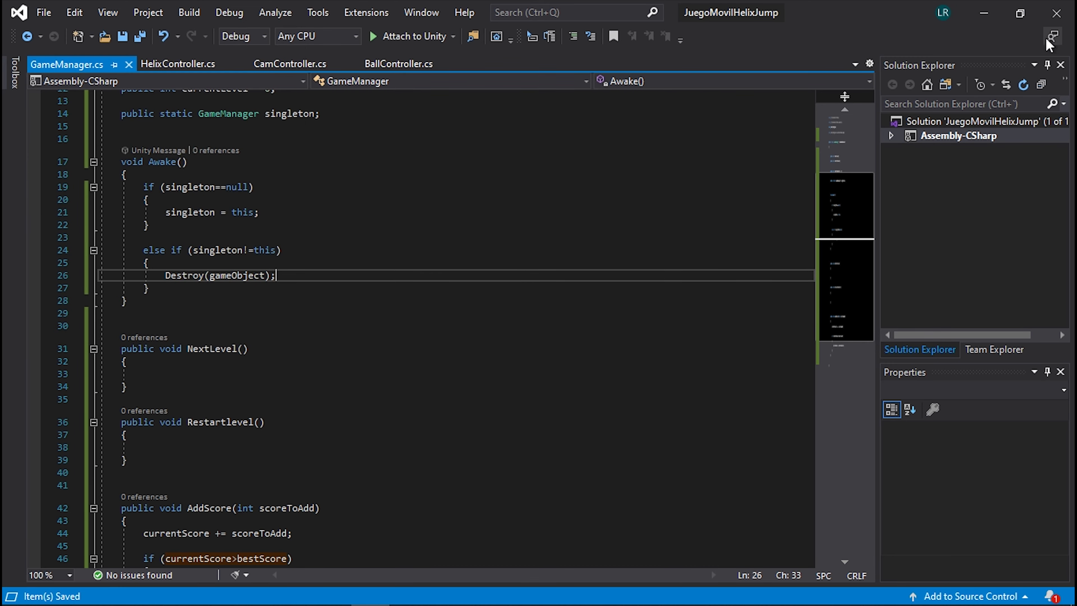
Return to Unity and check GameManager's Best Score, Current Score and Current Level fields read 0
left_click(984, 12)
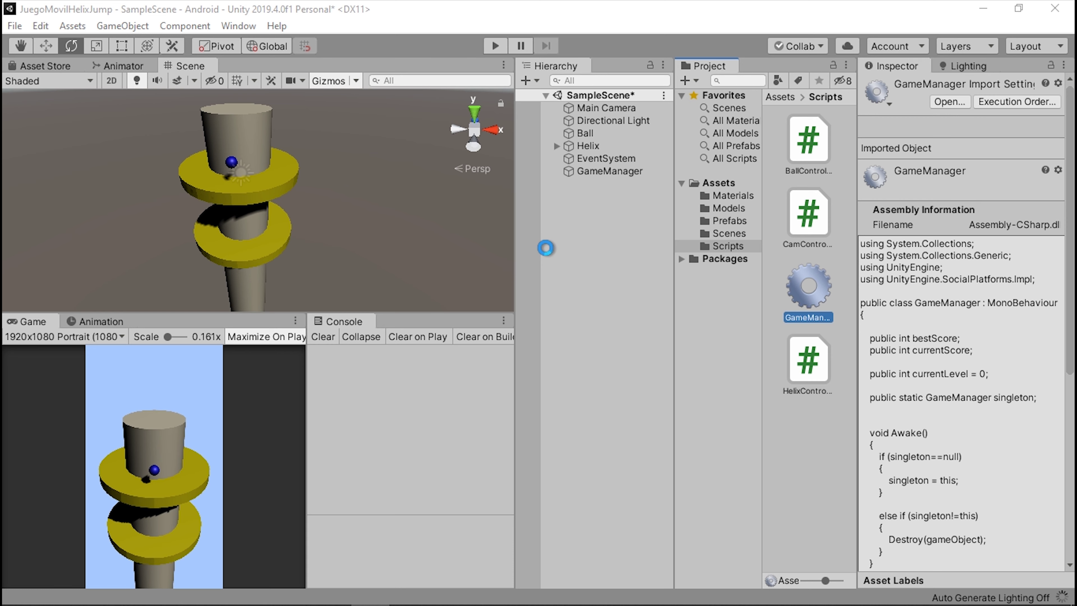
left_click(606, 172)
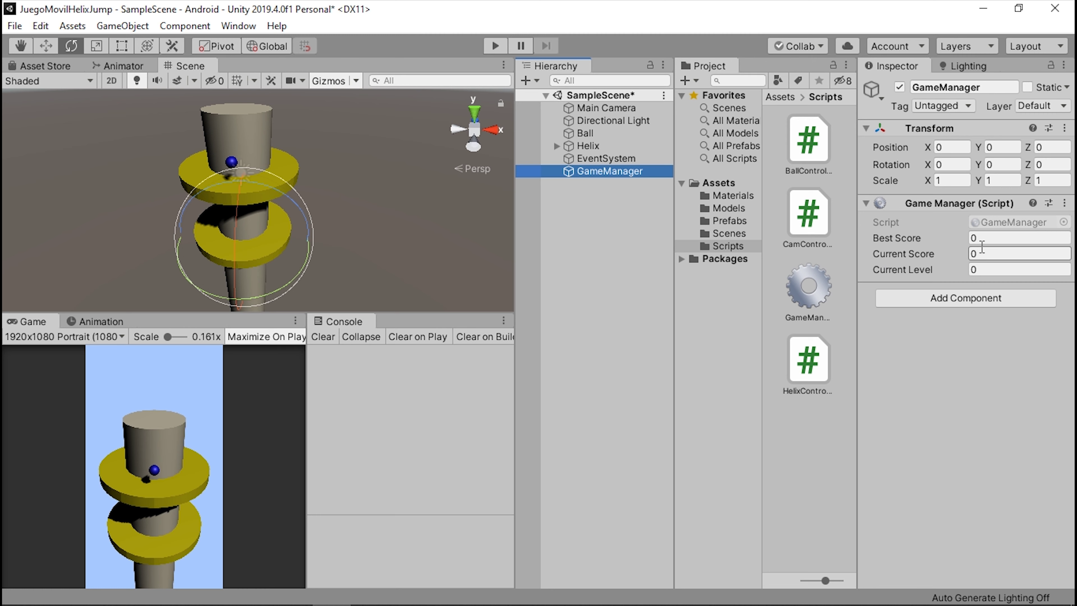
left_click(560, 245)
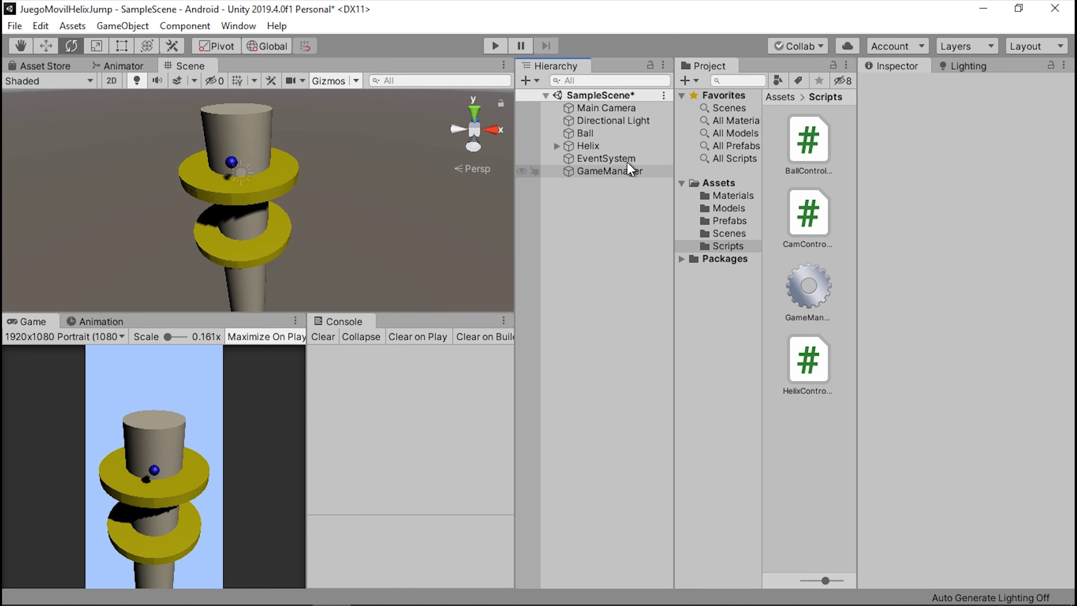
Create a UI Text in the Hierarchy, which adds a Canvas with a Text child
right_click(580, 297)
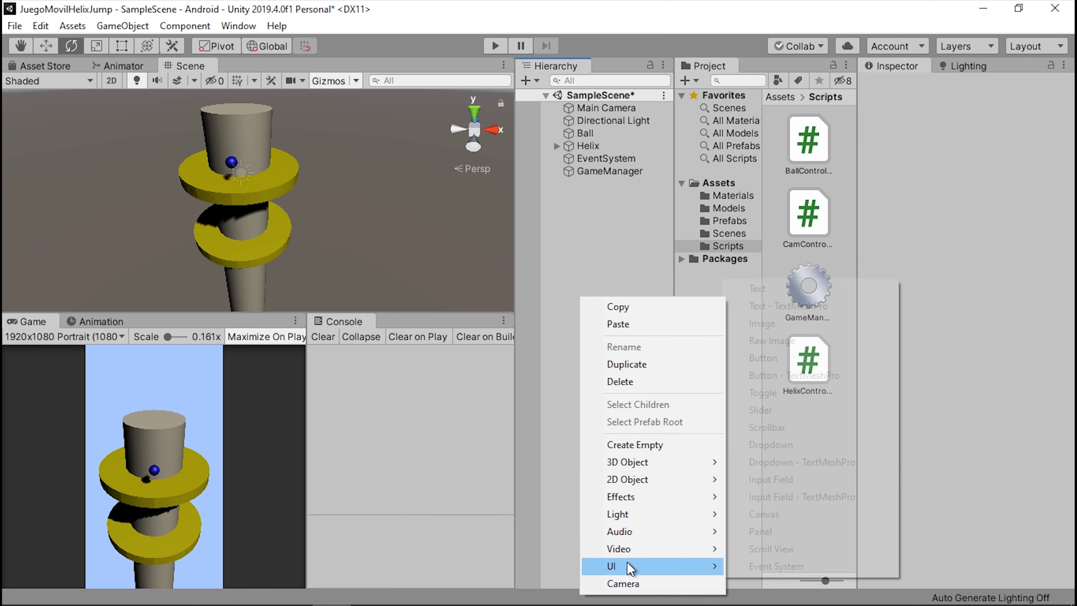
mouse_move(661, 566)
left_click(771, 289)
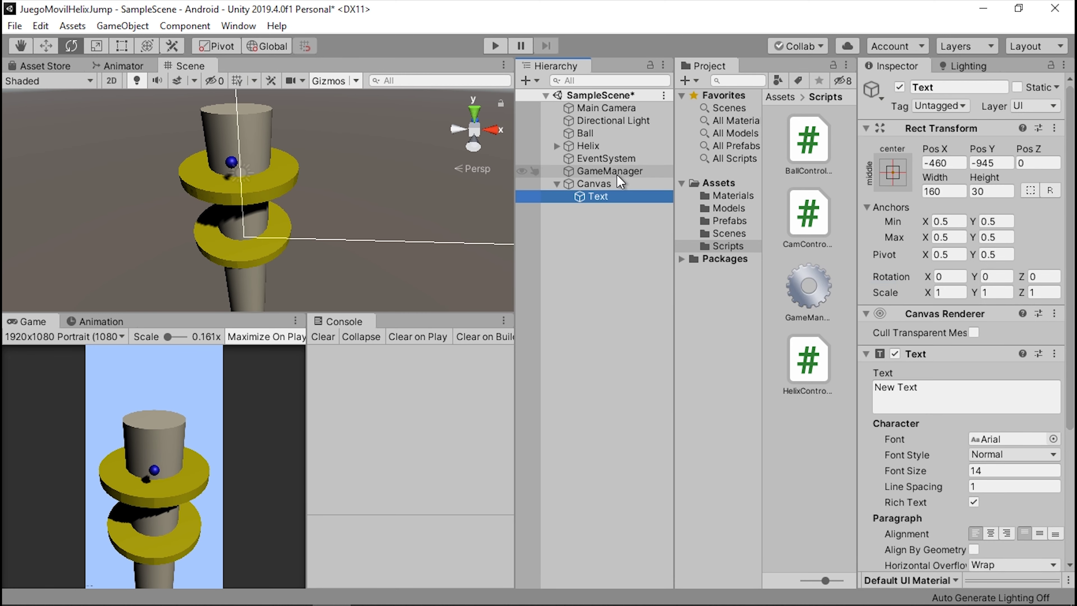
Frame the new canvas in the Scene view and select the Canvas to view its settings
double_click(594, 183)
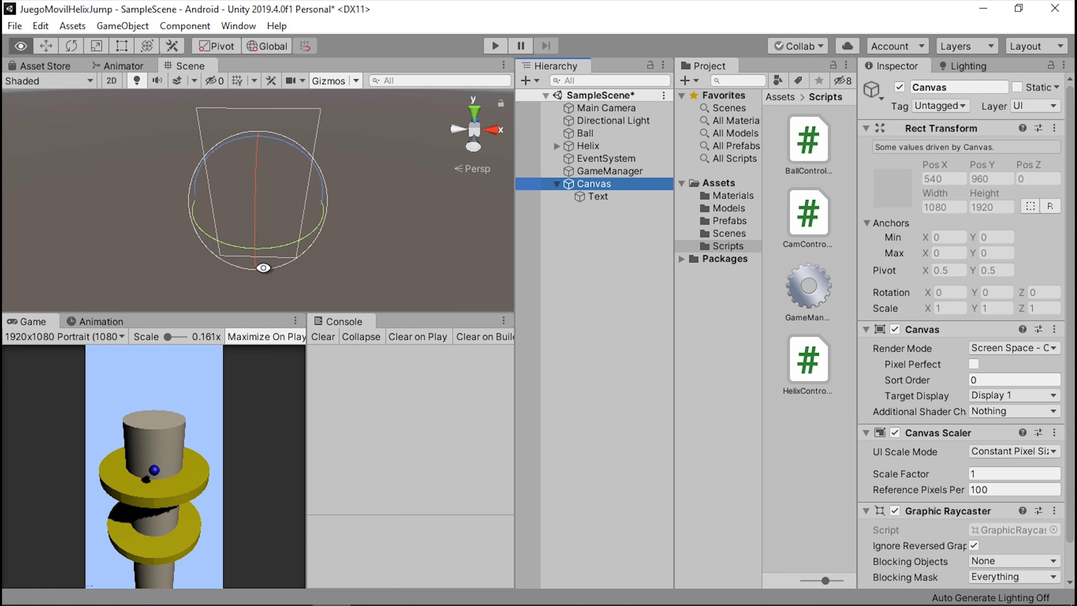
mouse_move(382, 203)
left_mouse_down("alt")
mouse_move(418, 212)
mouse_move(379, 208)
left_mouse_up("alt")
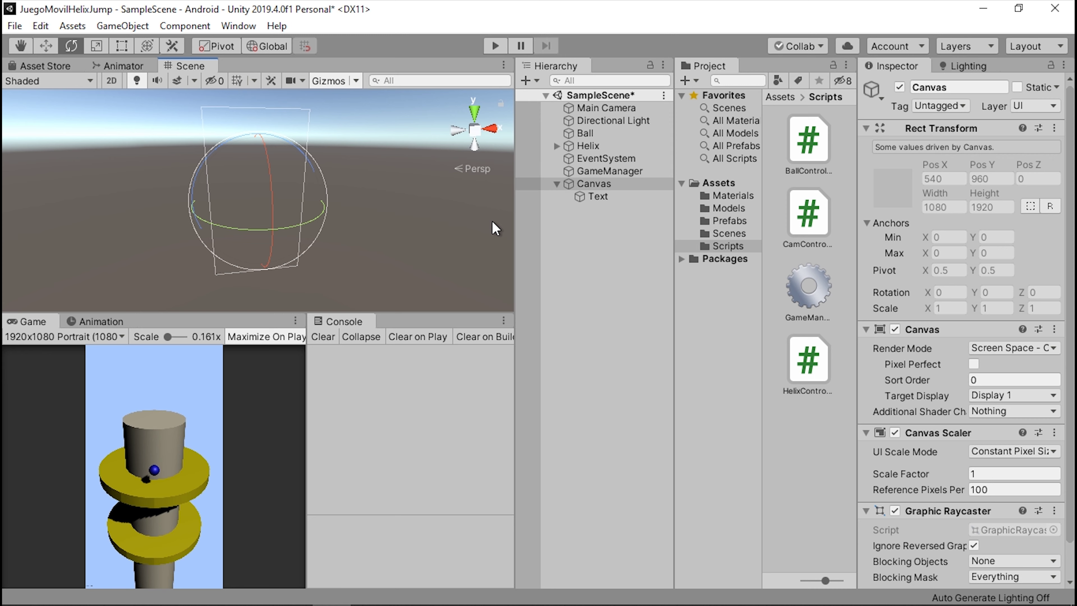
mouse_move(235, 151)
left_mouse_down("alt")
mouse_move(259, 161)
mouse_move(188, 169)
left_mouse_up("alt")
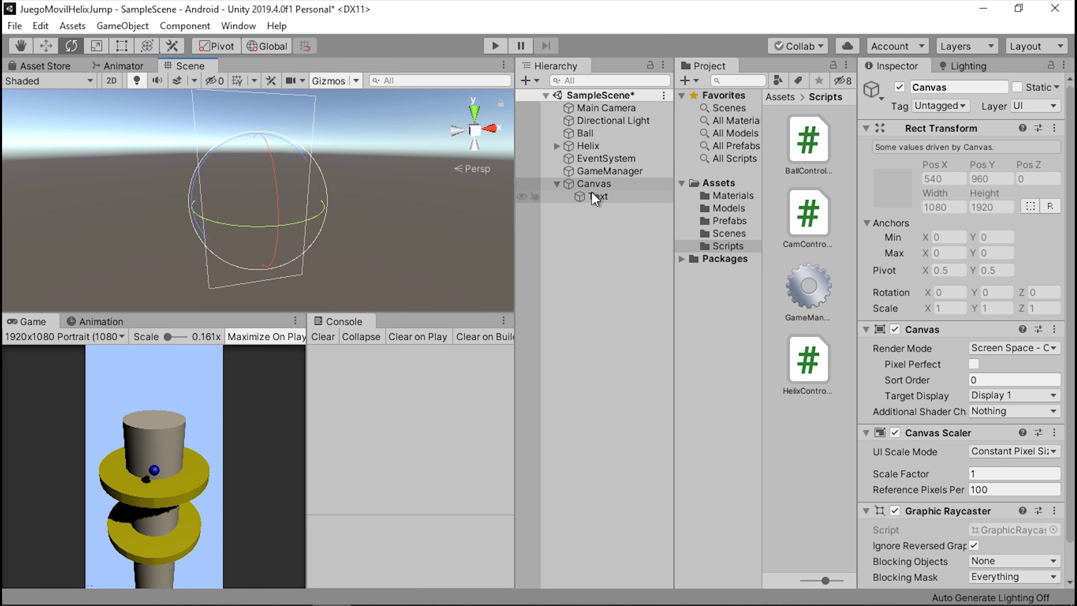
left_click(607, 204)
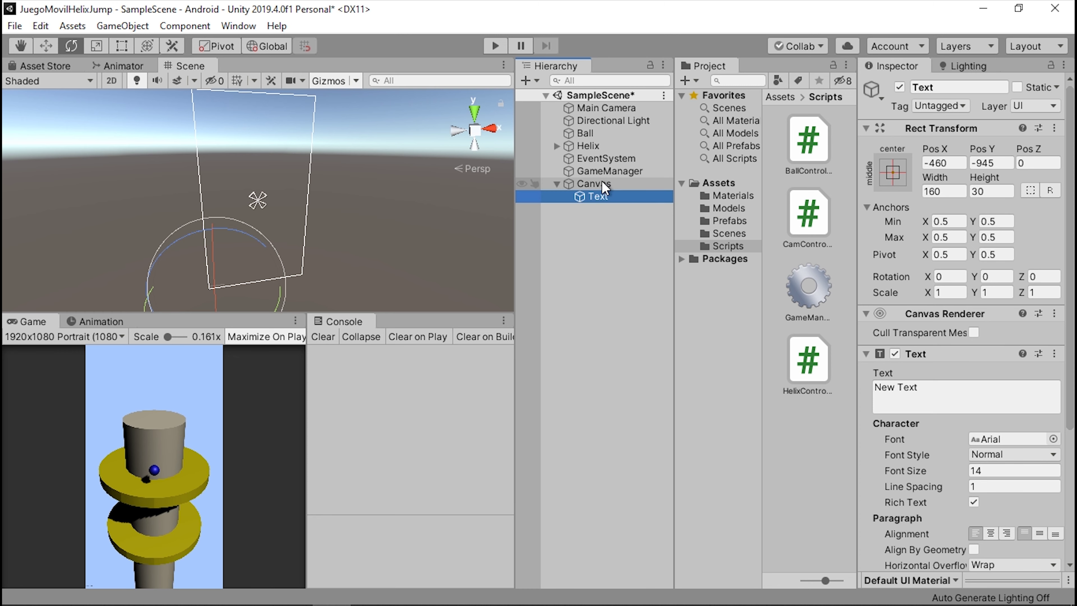
left_click(601, 182)
left_click_drag(427, 205, 439, 205, "alt")
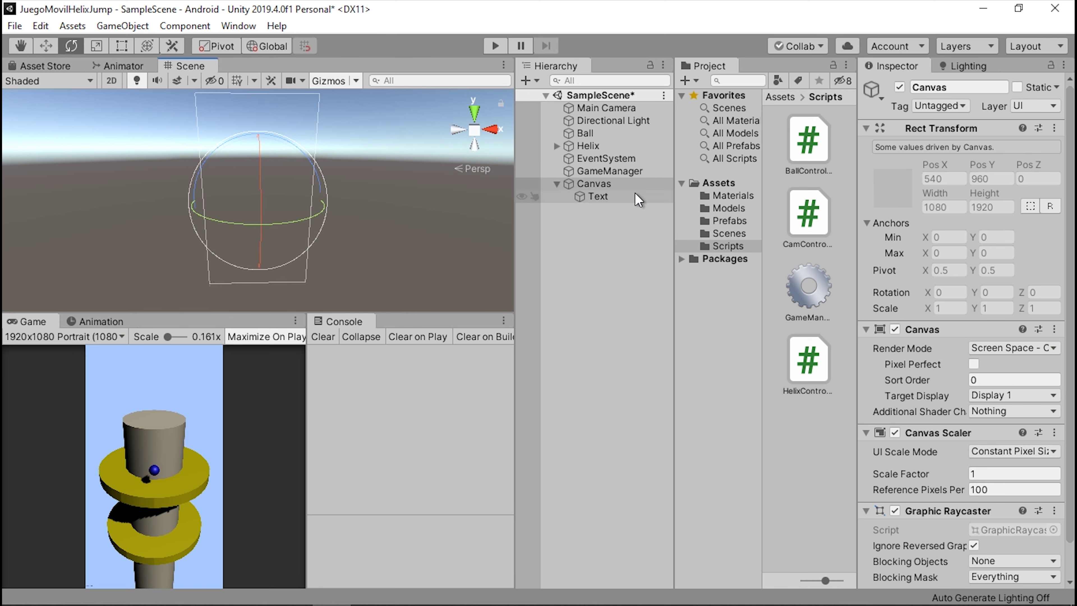
Set the Canvas Scaler's UI Scale Mode to Scale With Screen Size, keeping 800 × 600
scroll(937, 225, "down", 2)
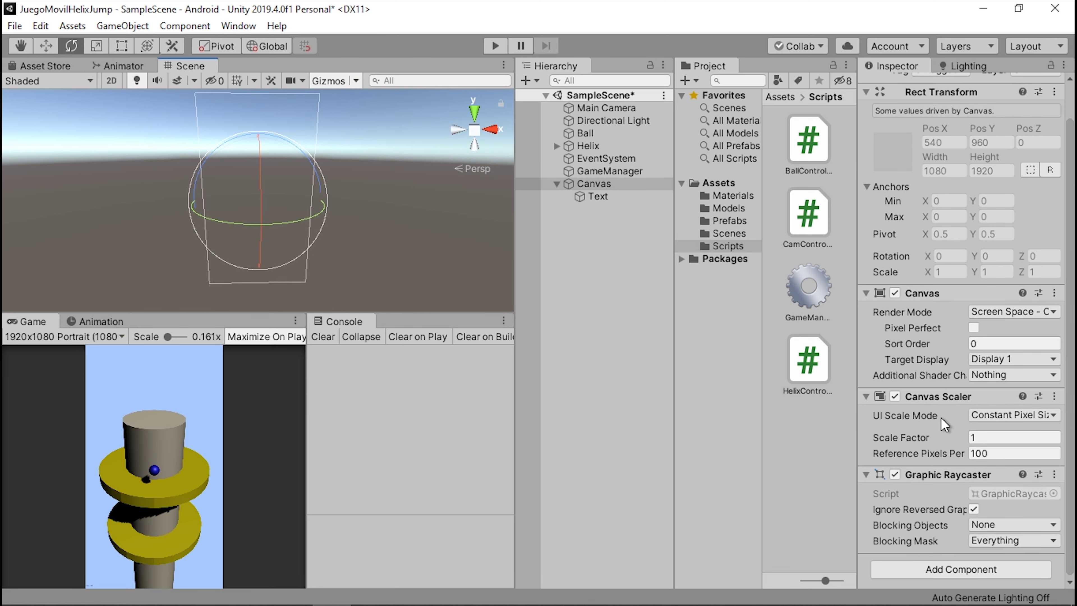
left_click(998, 416)
left_click(975, 451)
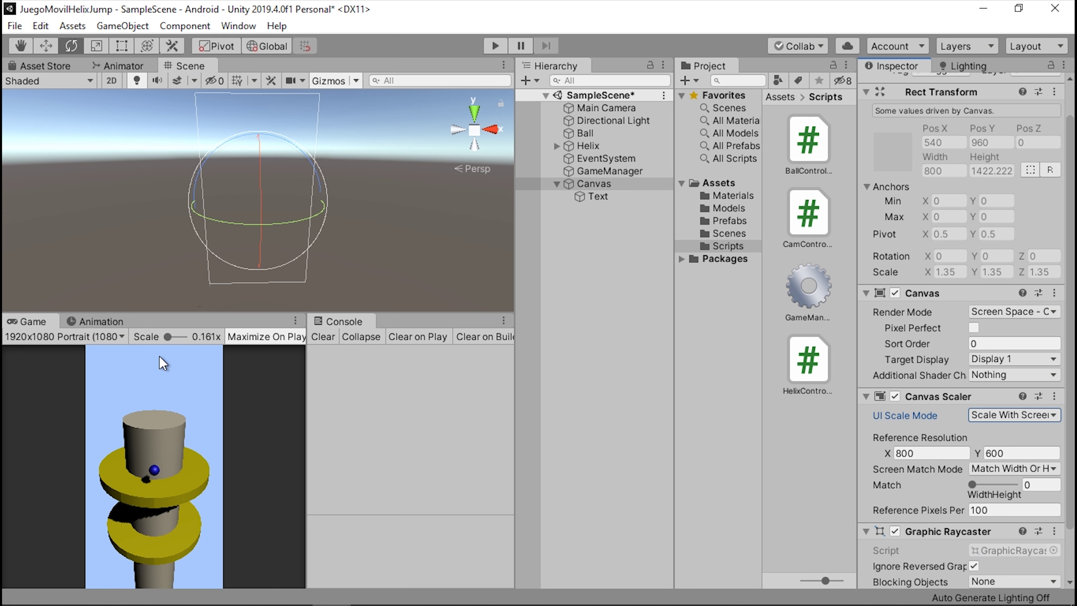
double_click(599, 196)
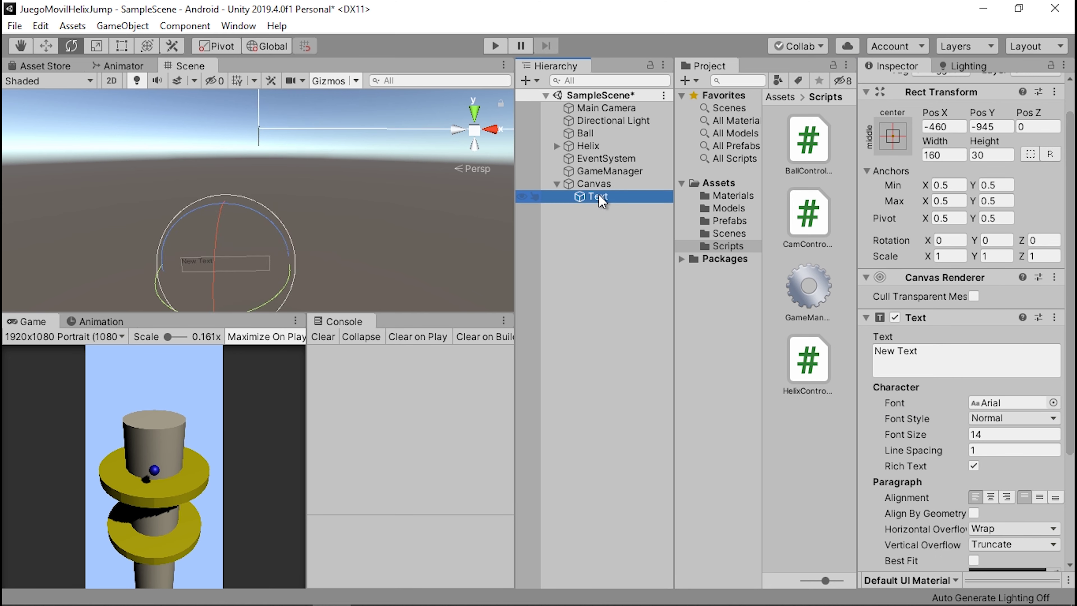
Set the Text's Pos X and Pos Y to 0 and frame it in the Scene view
left_click(949, 127)
type("0")
key("Tab")
type("0")
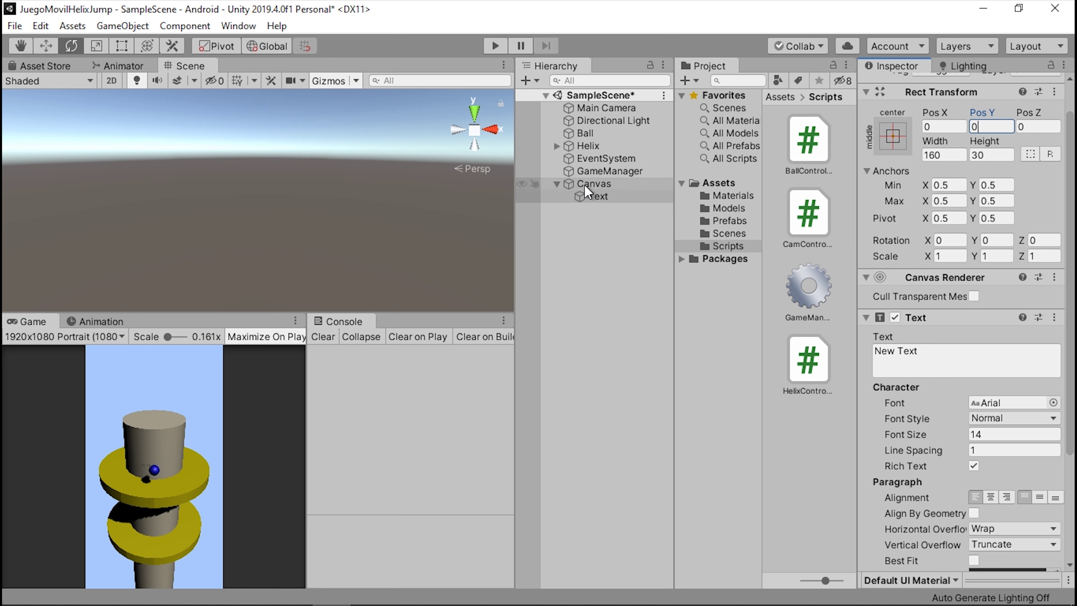
double_click(590, 195)
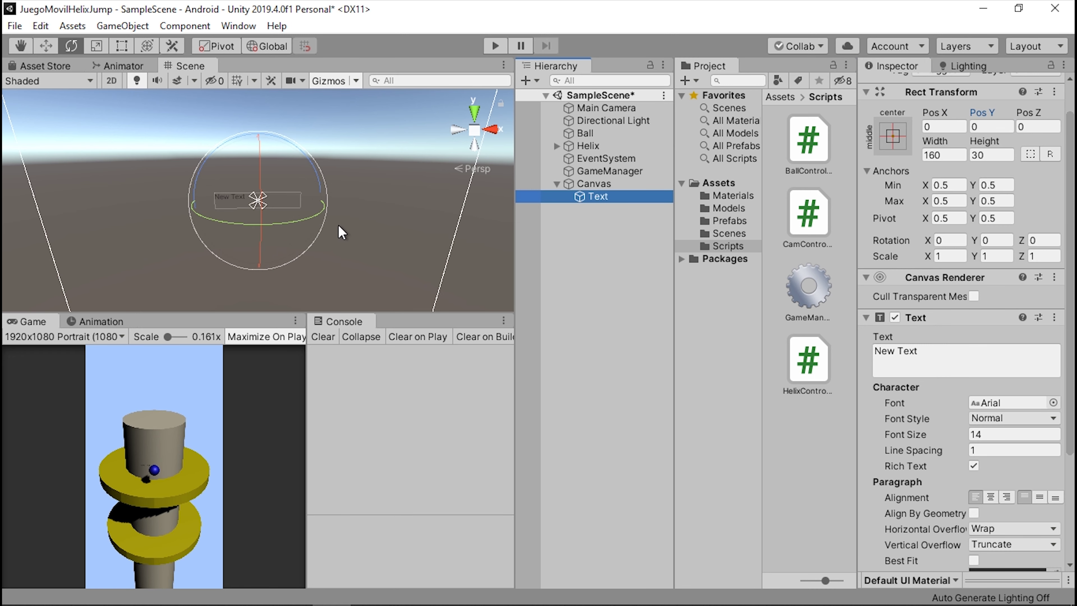
left_click_drag(342, 232, 356, 210, "alt")
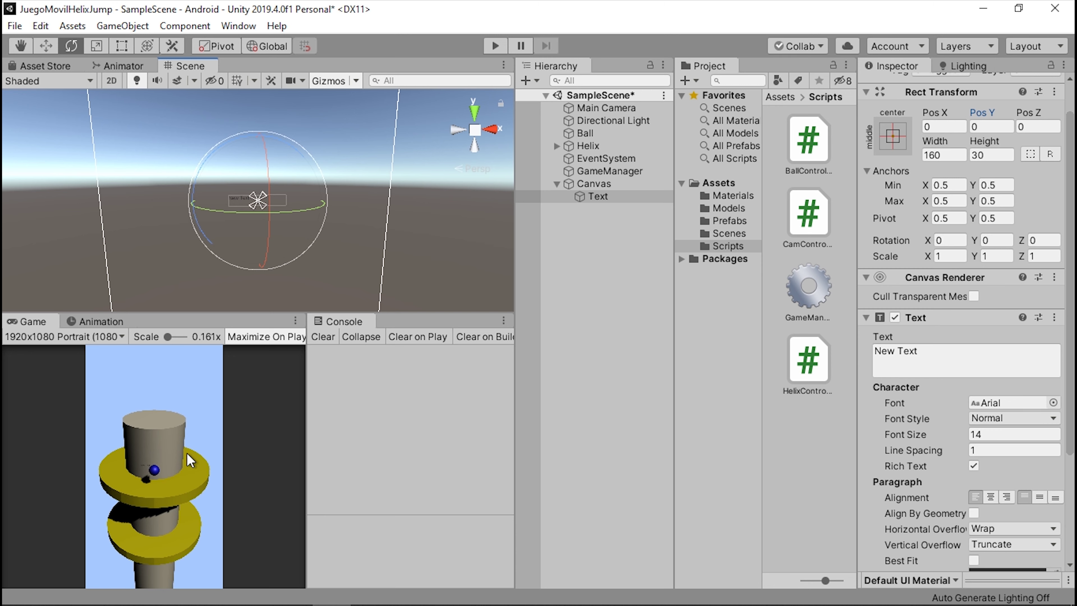
scroll(959, 355, "down", 5)
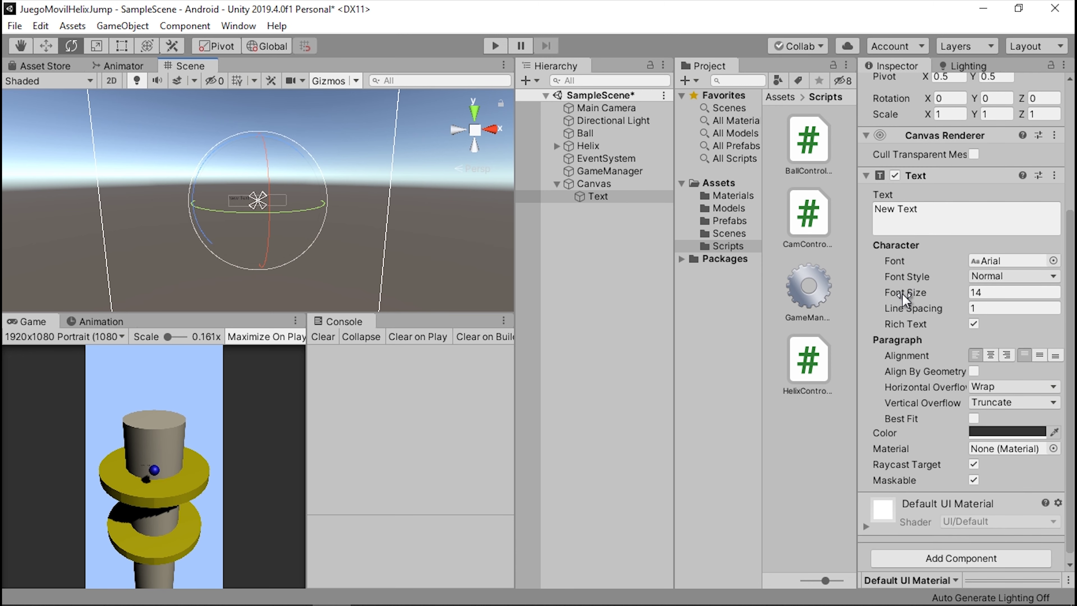
Give the Text font size 200, center/middle alignment, and Overflow for both horizontal and vertical
left_click(981, 292)
type("200")
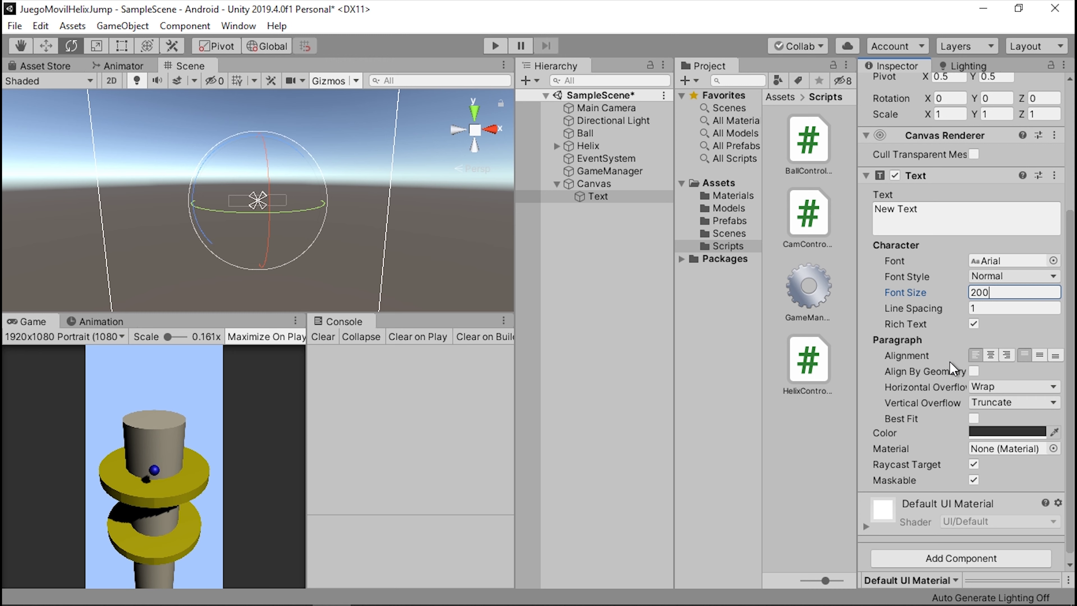
left_click(991, 356)
left_click(1038, 356)
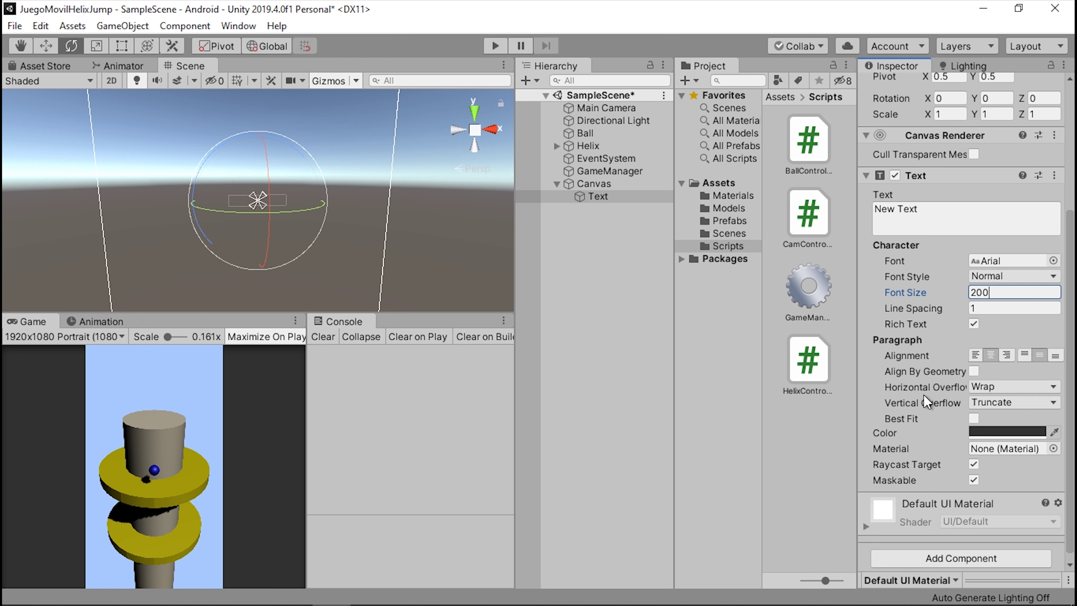
left_click(983, 387)
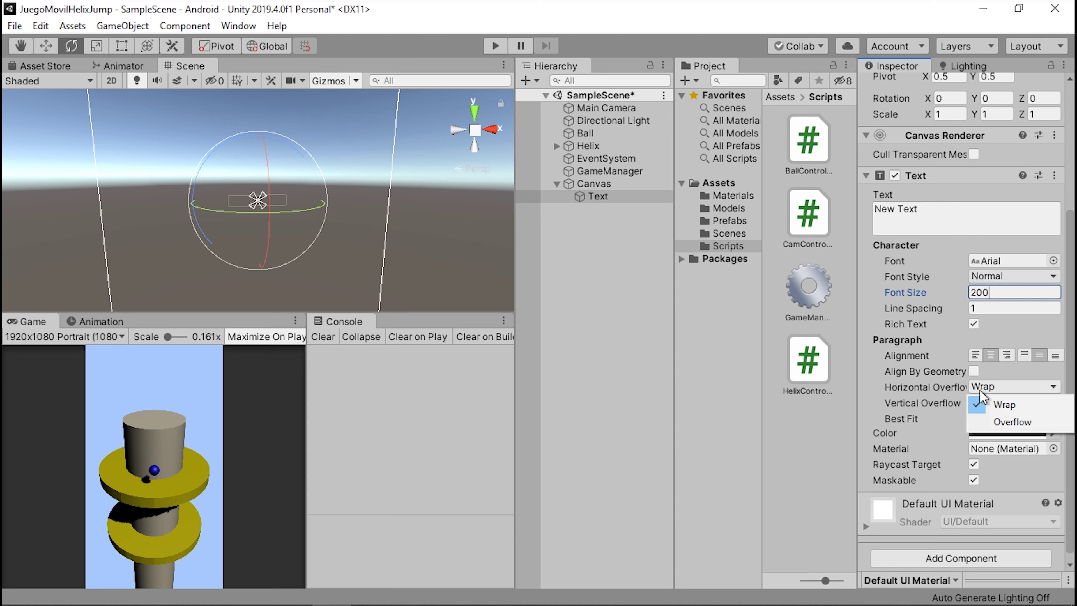
left_click(974, 423)
left_click(979, 403)
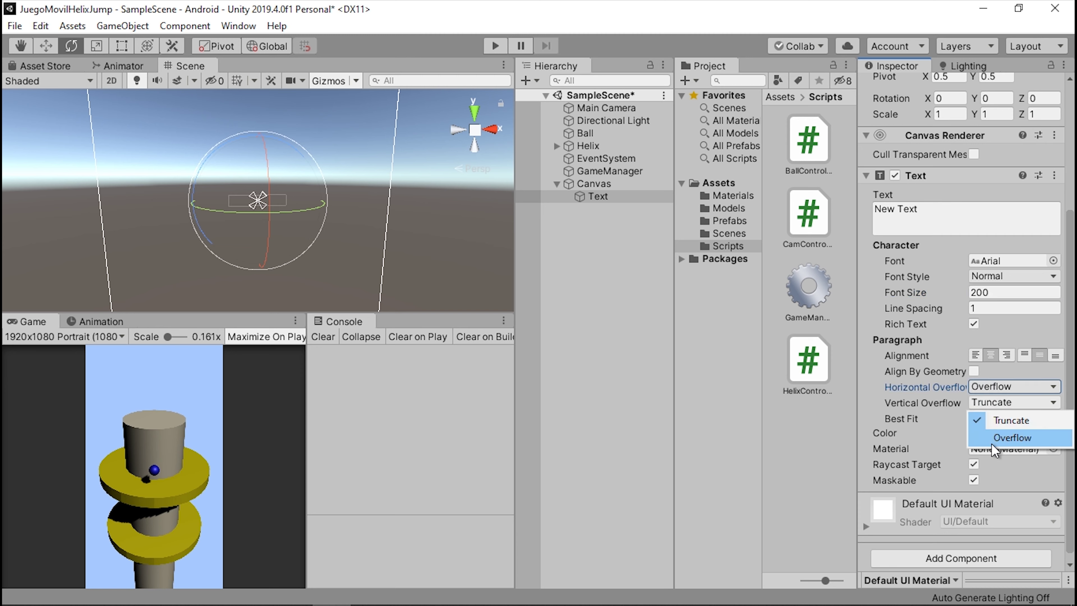
left_click(975, 438)
Change the Text's content from 'New Text' to 0
scroll(295, 218, "down", 3)
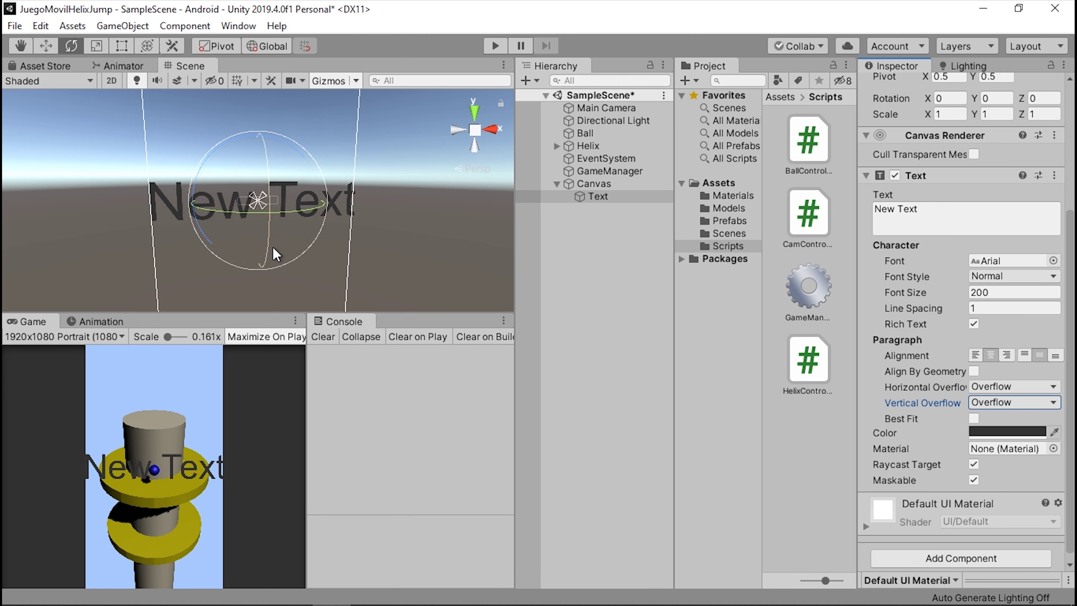
left_click(911, 212)
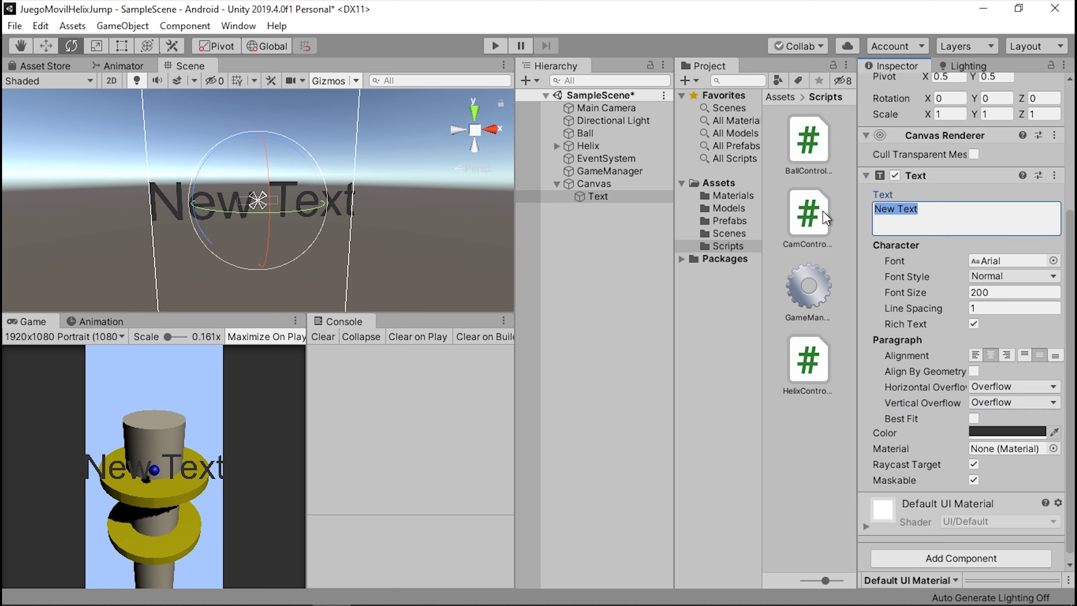
type("0")
left_click(598, 197)
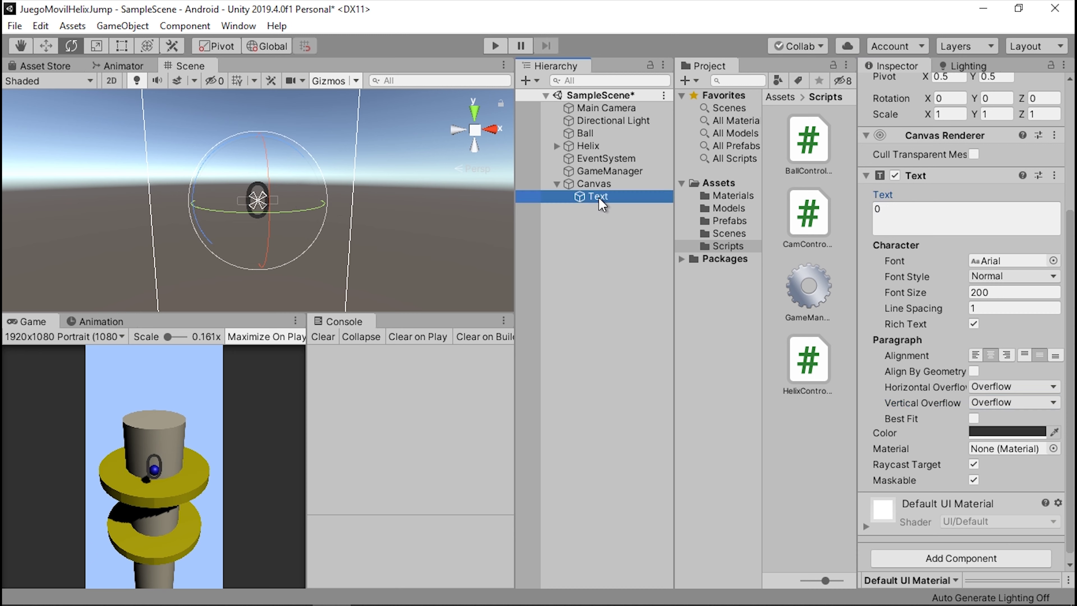
With the Move tool, drag the 0 text upward so it shows at the top of the Game view
scroll(331, 175, "down", 3)
key("w")
scroll(327, 191, "down", 2)
scroll(322, 212, "down", 2)
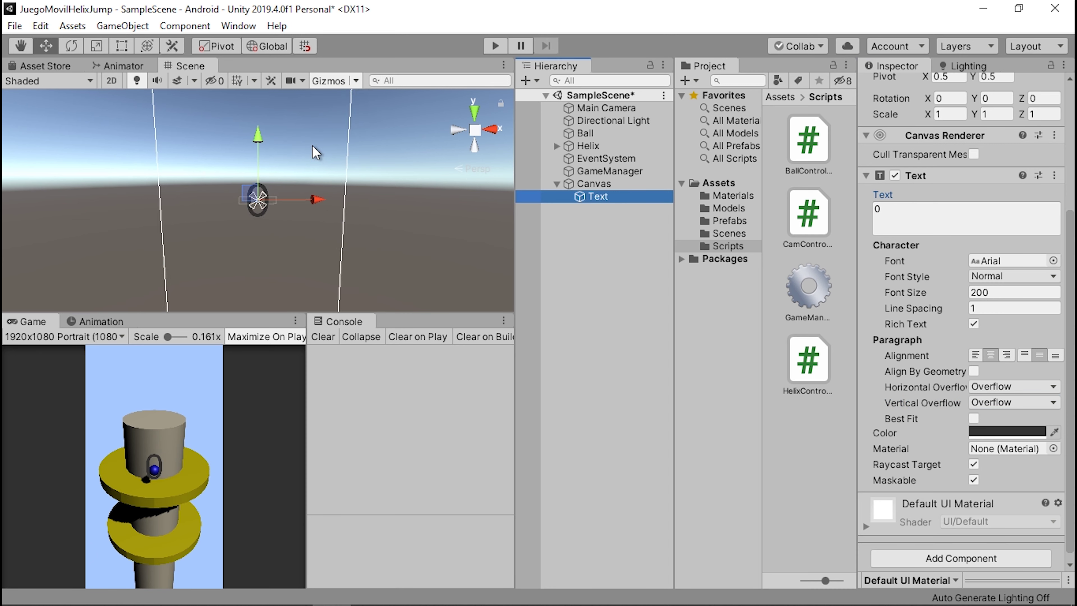
scroll(319, 238, "down", 2)
scroll(319, 243, "down", 2)
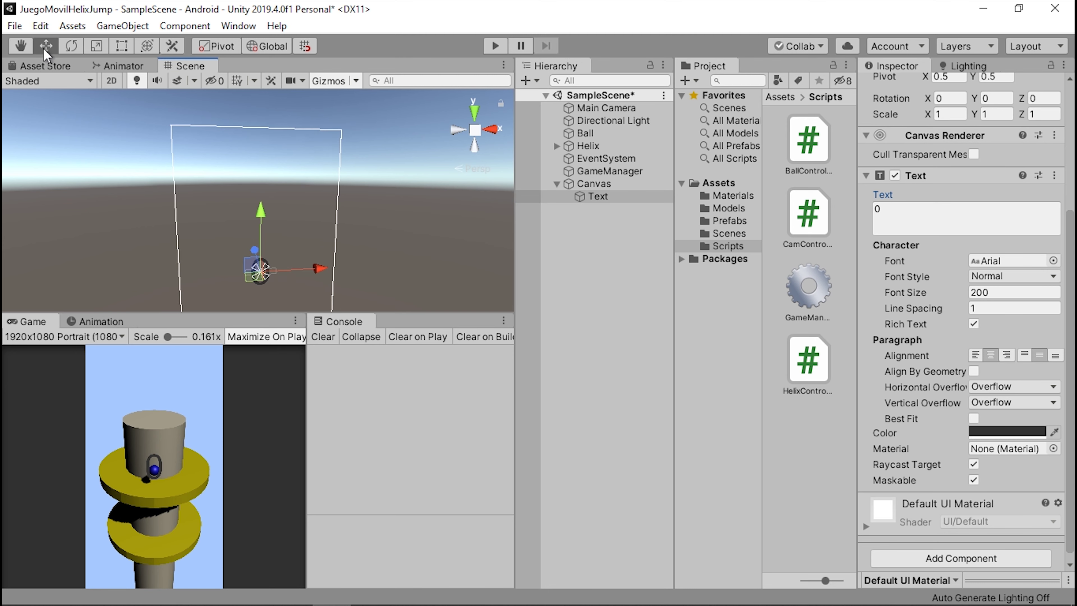
left_click(79, 47)
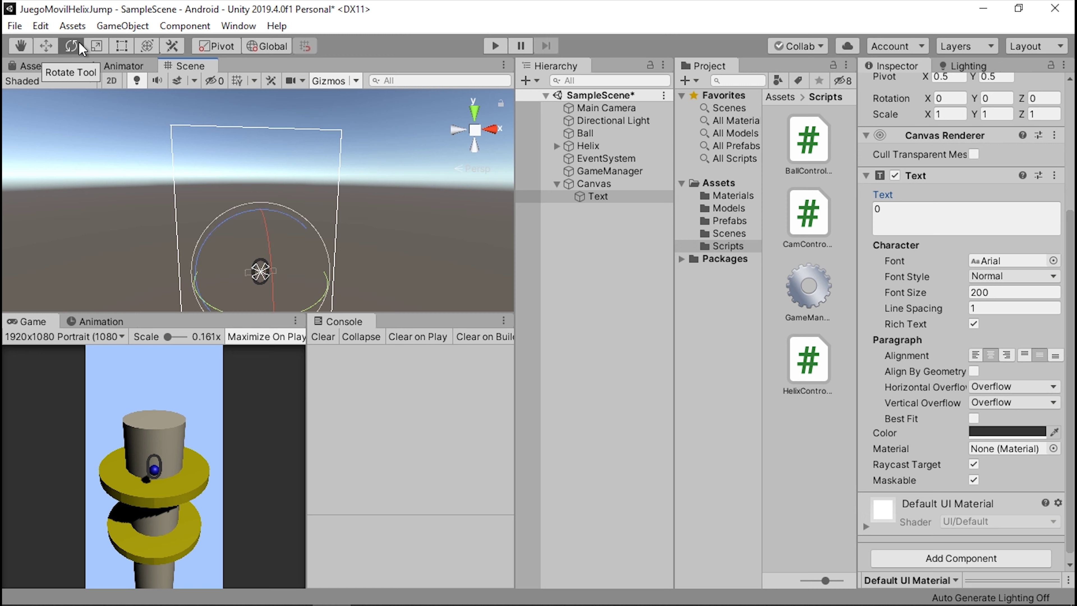
left_click(105, 45)
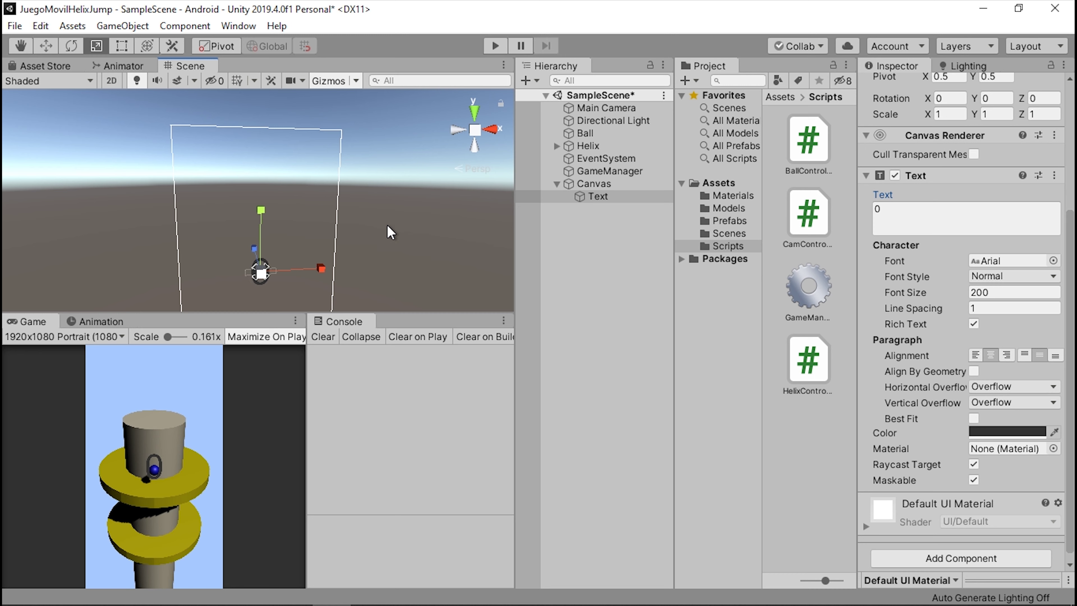
key("w")
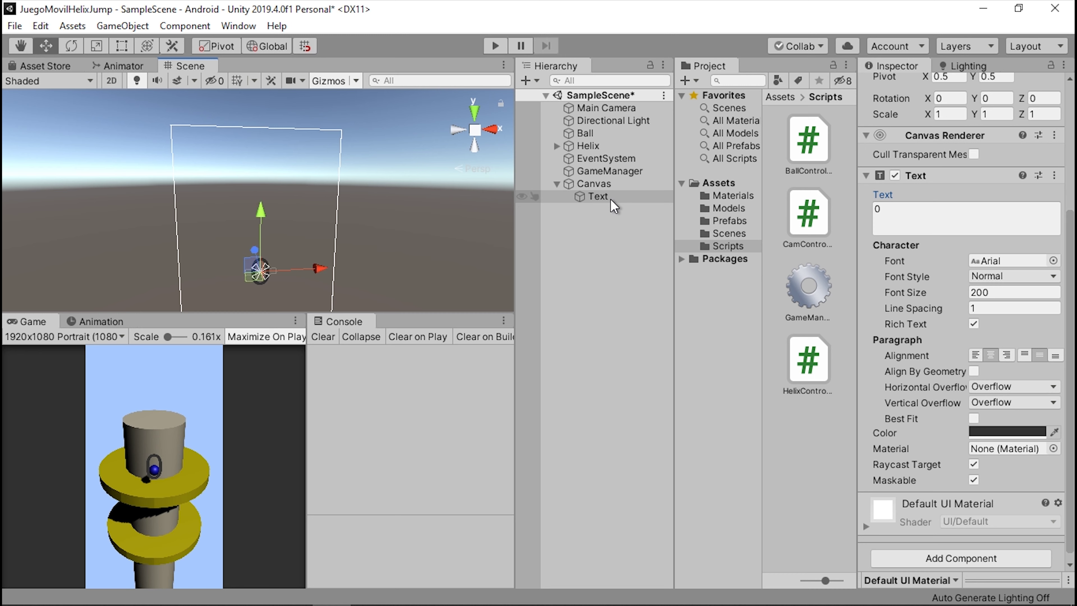
left_click_drag(262, 224, 256, 112)
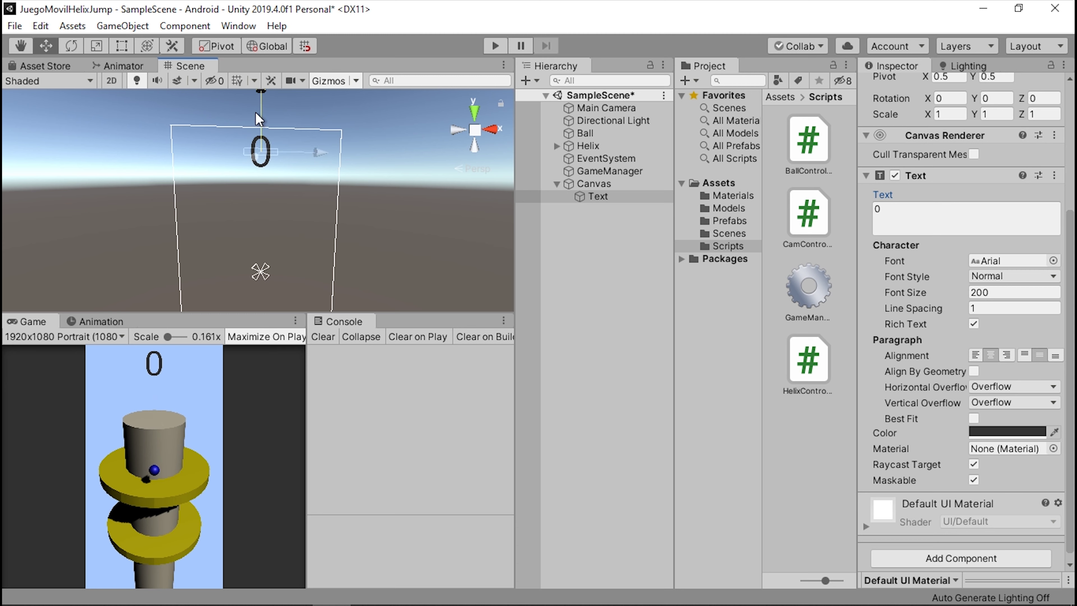
key("q")
mouse_move(292, 144)
left_mouse_down("alt")
mouse_move(319, 206)
mouse_move(263, 172)
left_mouse_up("alt")
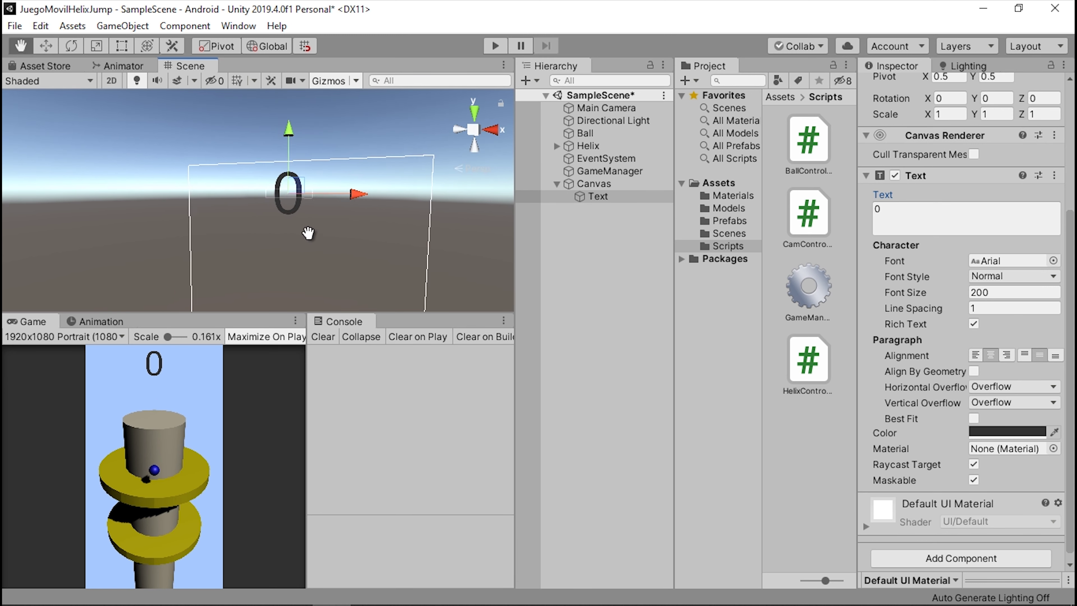